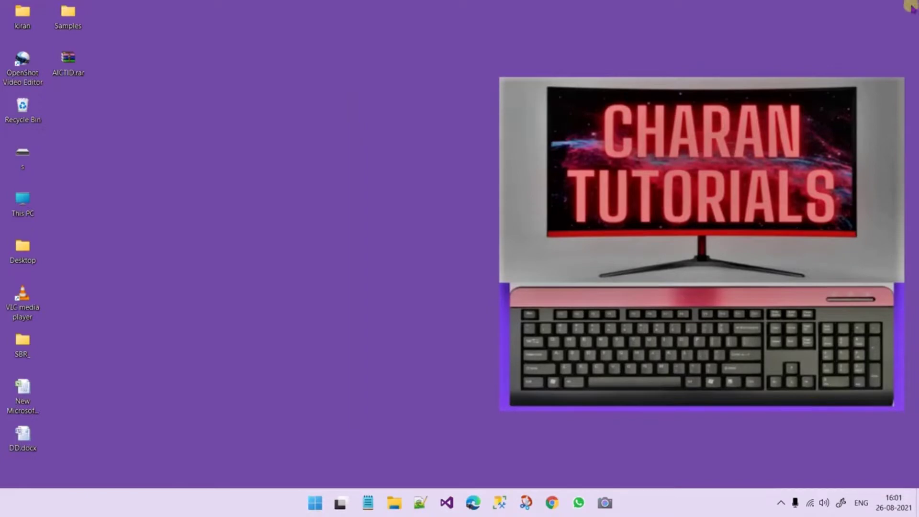
- Switch to Microsoft Edge and search the web for "openshot video editor"
{"action": "left_click", "coordinate": [474, 503]}
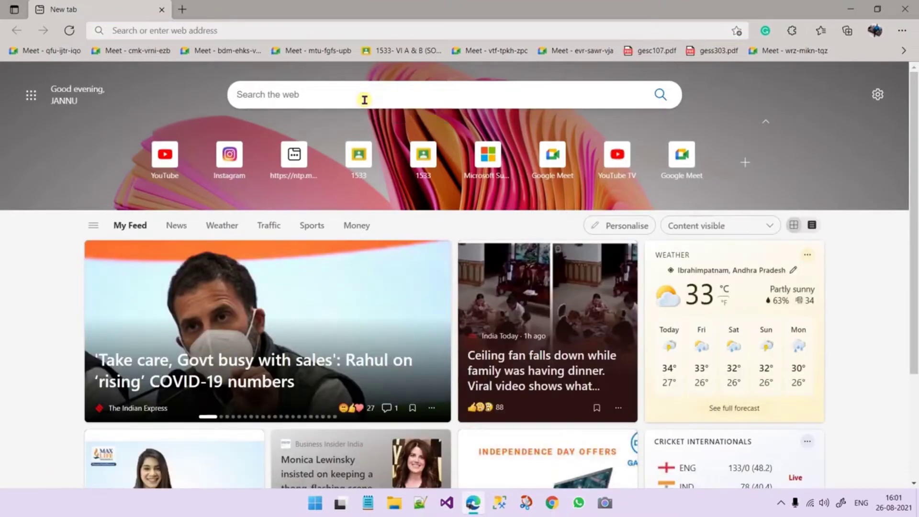
{"action": "type", "text": "open"}
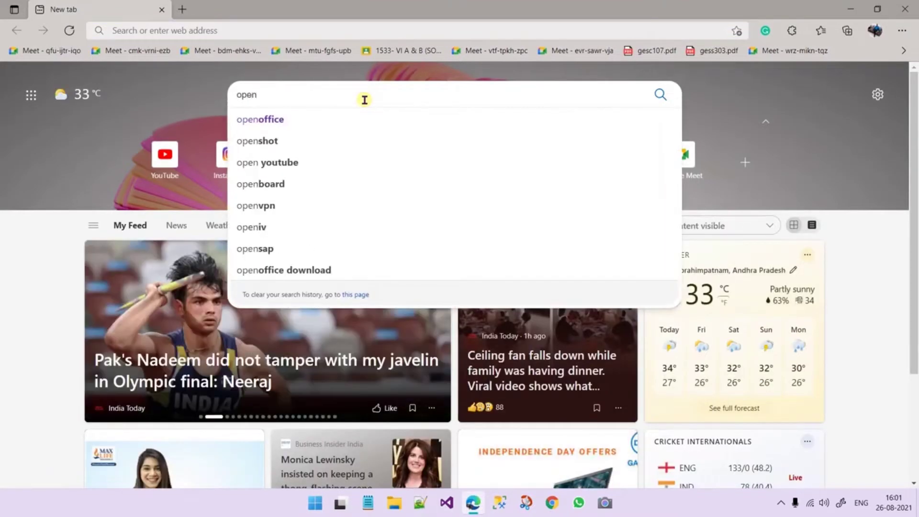
{"action": "type", "text": "shot vi"}
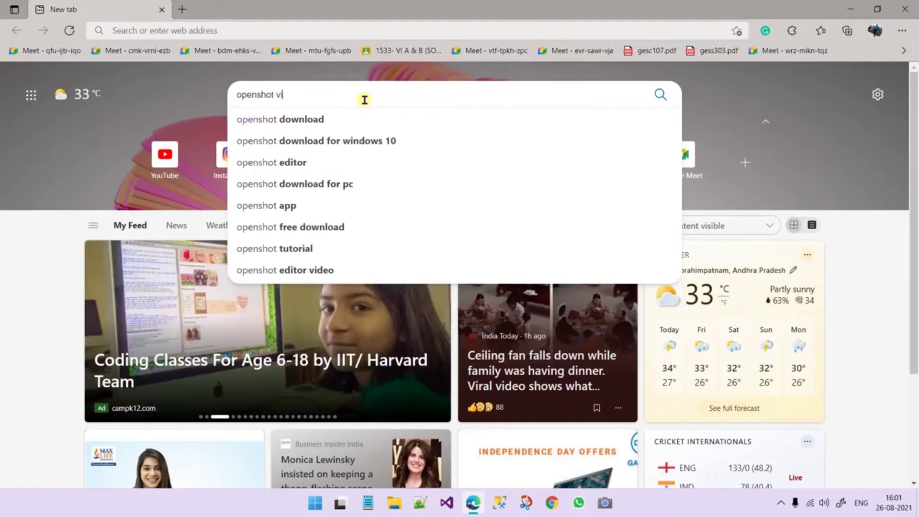
{"action": "type", "text": "deo"}
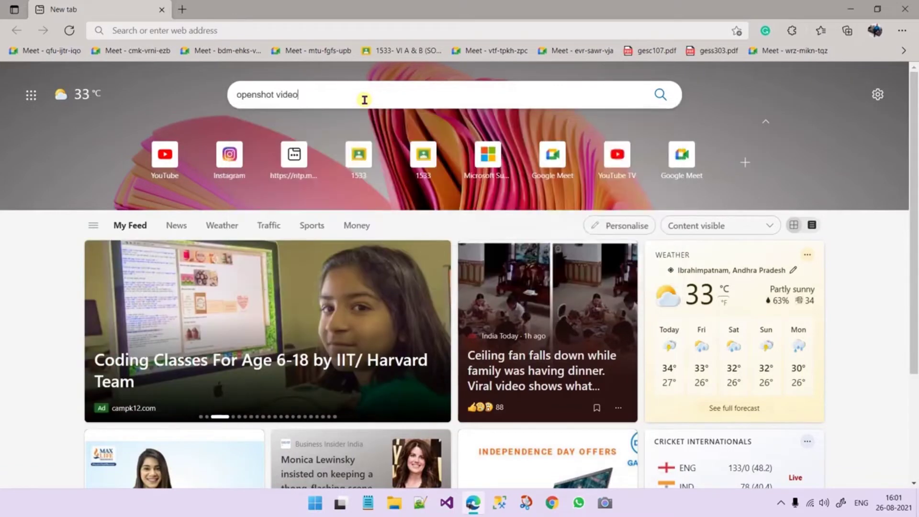
{"action": "type", "text": " edi"}
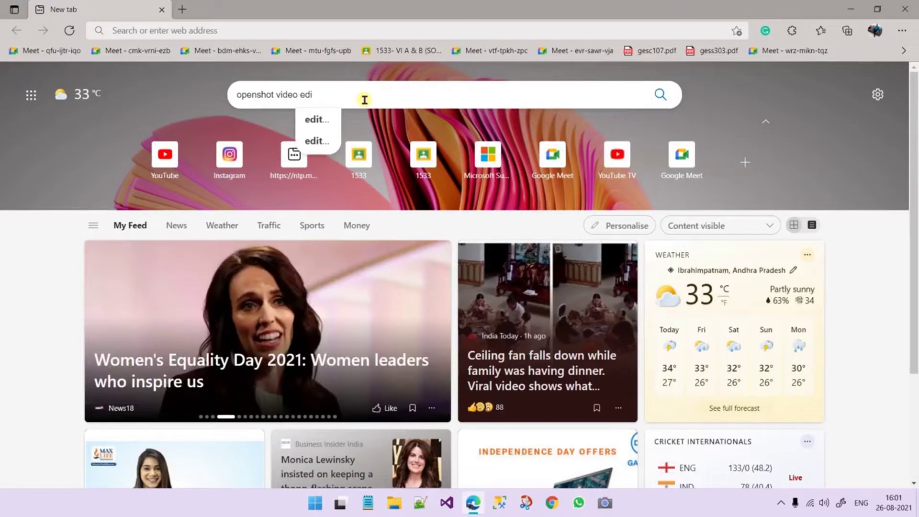
{"action": "type", "text": "tor"}
{"action": "key", "text": "Return"}
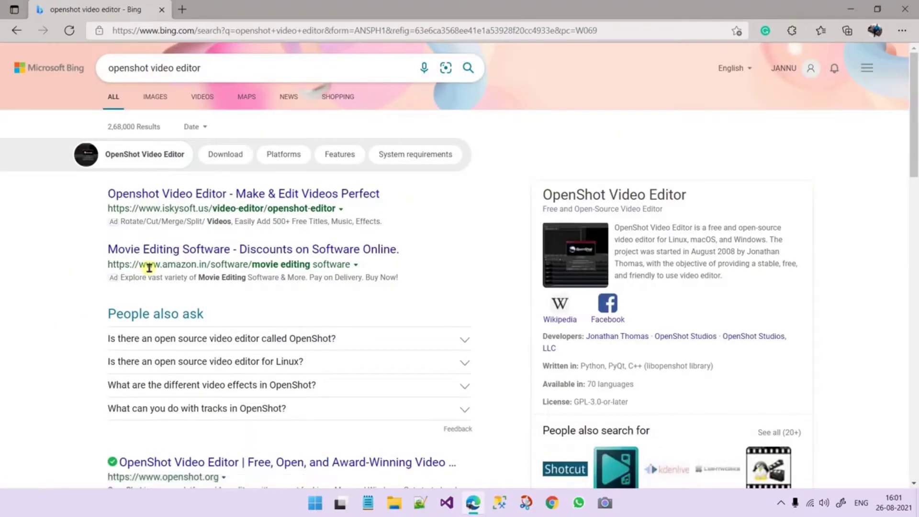
- Look through the search results and open the official openshot.org site
{"action": "scroll", "coordinate": [148, 206], "scroll_direction": "down", "scroll_amount": 5}
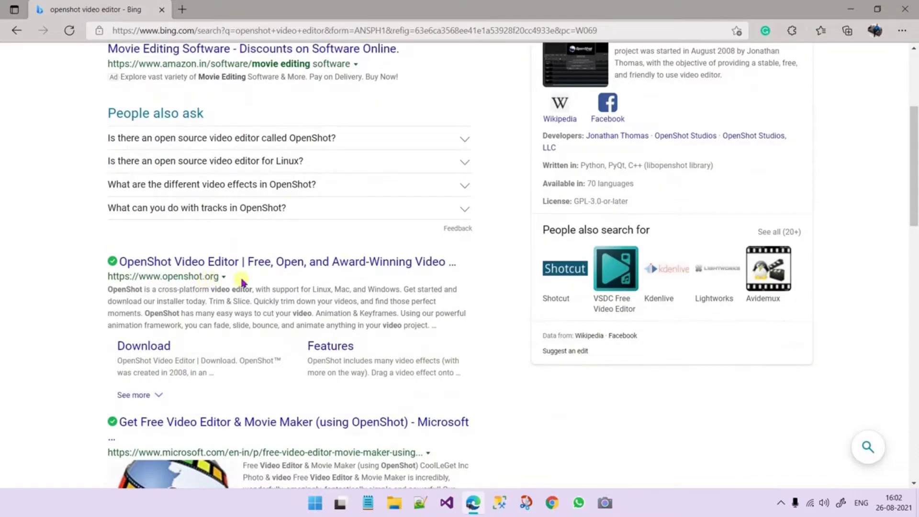
{"action": "scroll", "coordinate": [242, 225], "scroll_direction": "up", "scroll_amount": 5}
{"action": "scroll", "coordinate": [131, 162], "scroll_direction": "down", "scroll_amount": 1}
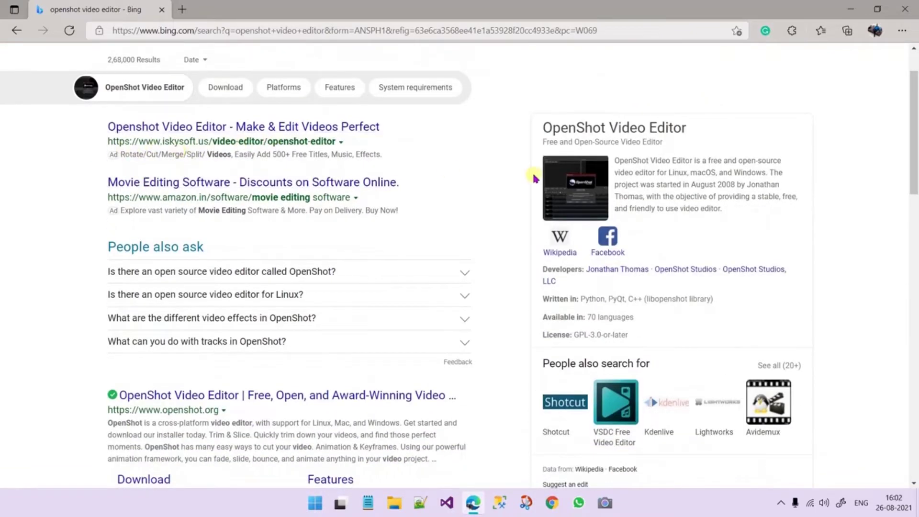
{"action": "scroll", "coordinate": [306, 144], "scroll_direction": "down", "scroll_amount": 4}
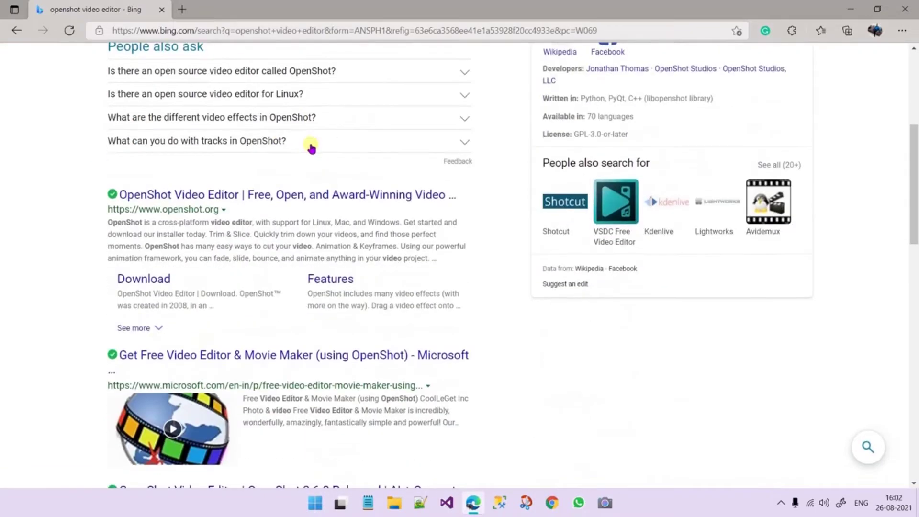
{"action": "left_click", "coordinate": [237, 193]}
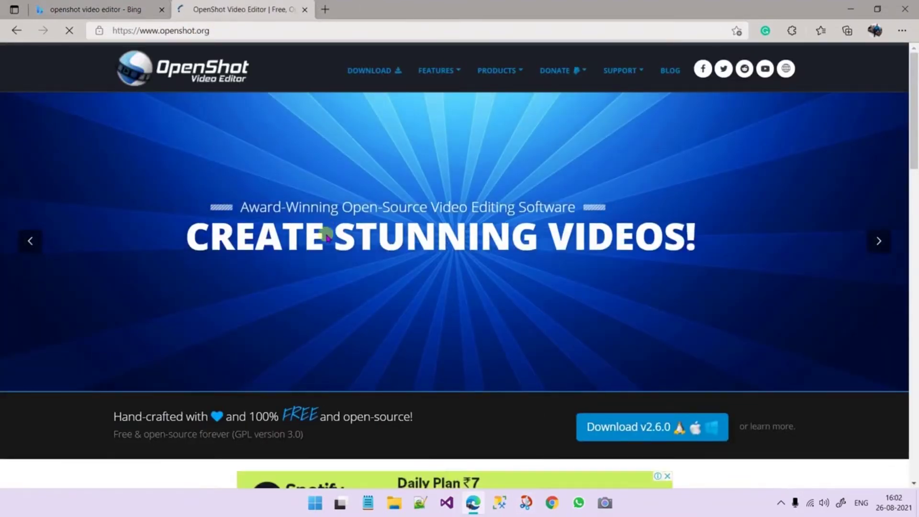
- Download the Windows 64-bit installer of OpenShot v2.6.0 from the site's download page
{"action": "scroll", "coordinate": [424, 307], "scroll_direction": "down", "scroll_amount": 2}
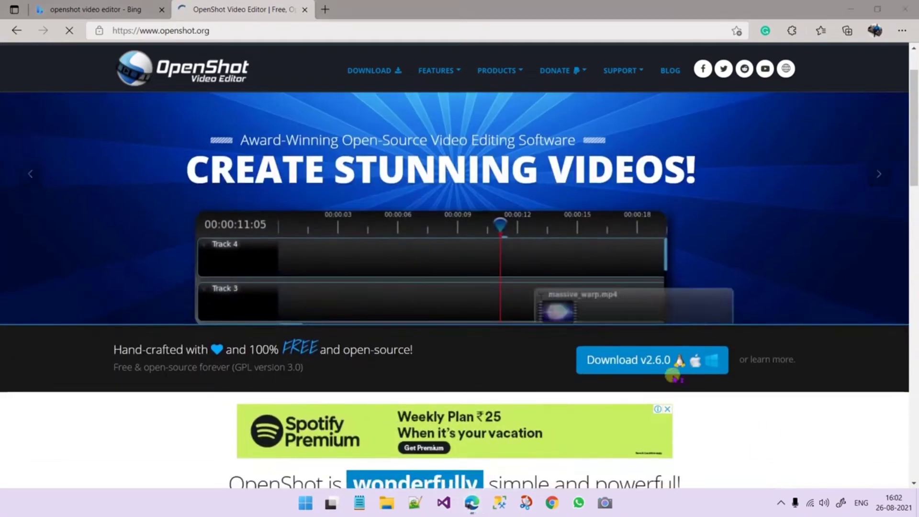
{"action": "left_click", "coordinate": [647, 370]}
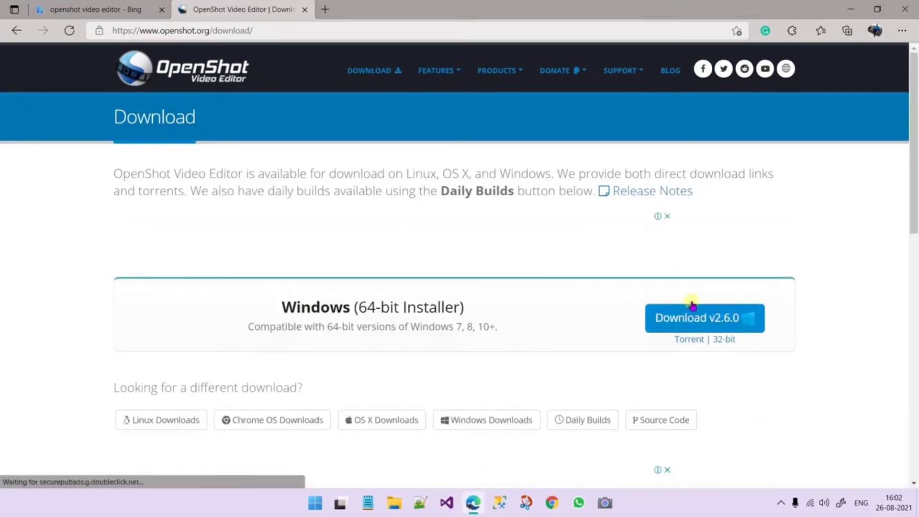
{"action": "left_click", "coordinate": [715, 316]}
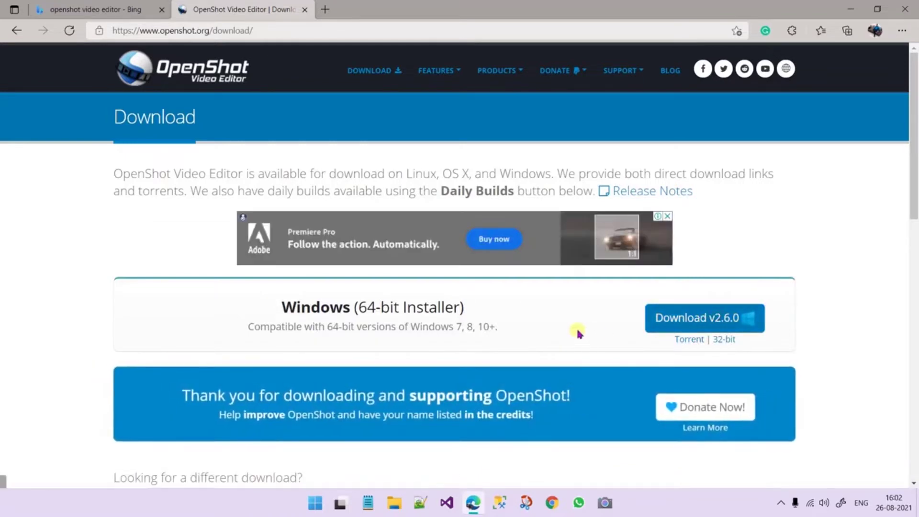
{"action": "mouse_move", "coordinate": [671, 90]}
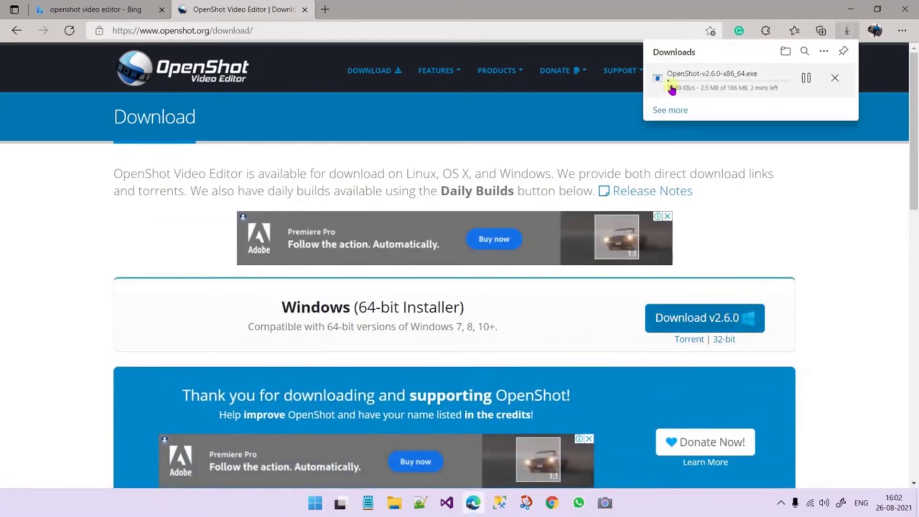
- Dismiss the running download in the browser and launch OpenShot Video Editor from the desktop
{"action": "left_click", "coordinate": [829, 89]}
{"action": "left_click", "coordinate": [849, 232]}
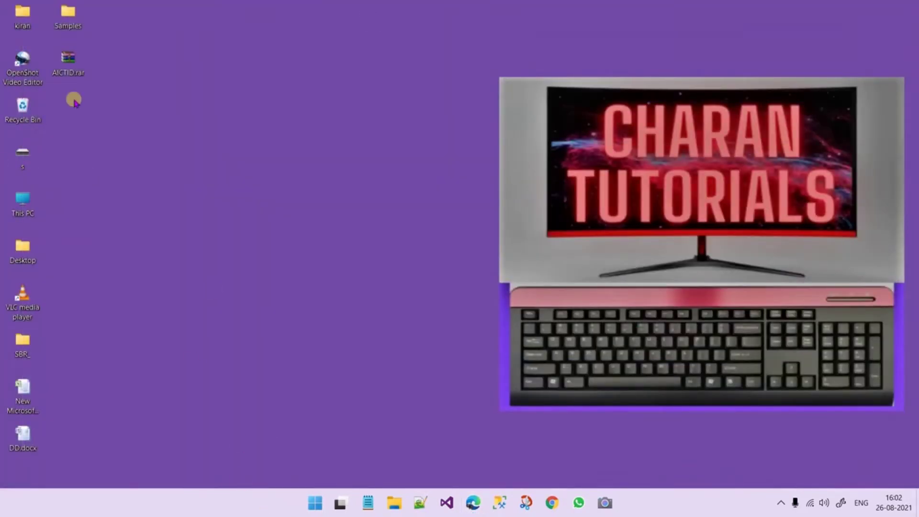
{"action": "double_click", "coordinate": [17, 75]}
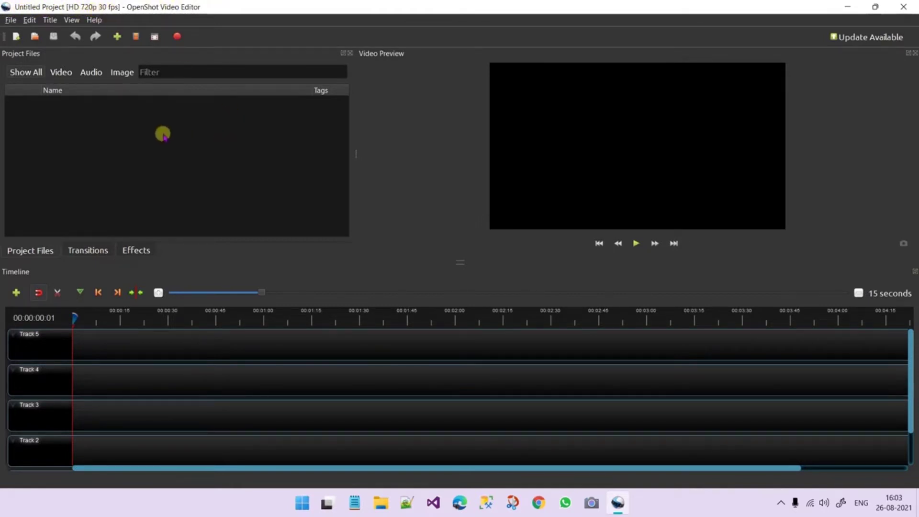
- Try the new, open and save project commands, closing the Save Project dialog without saving
{"action": "right_click", "coordinate": [130, 136]}
{"action": "left_click", "coordinate": [113, 134]}
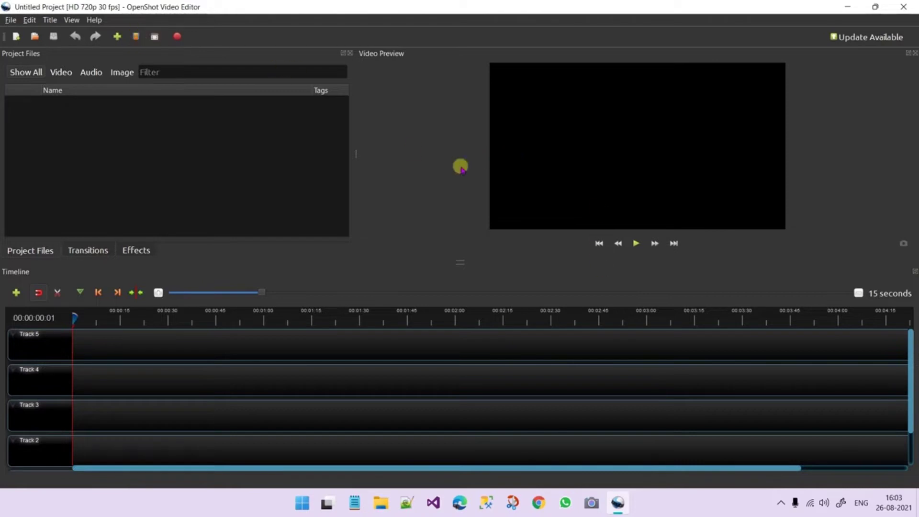
{"action": "left_click", "coordinate": [17, 42]}
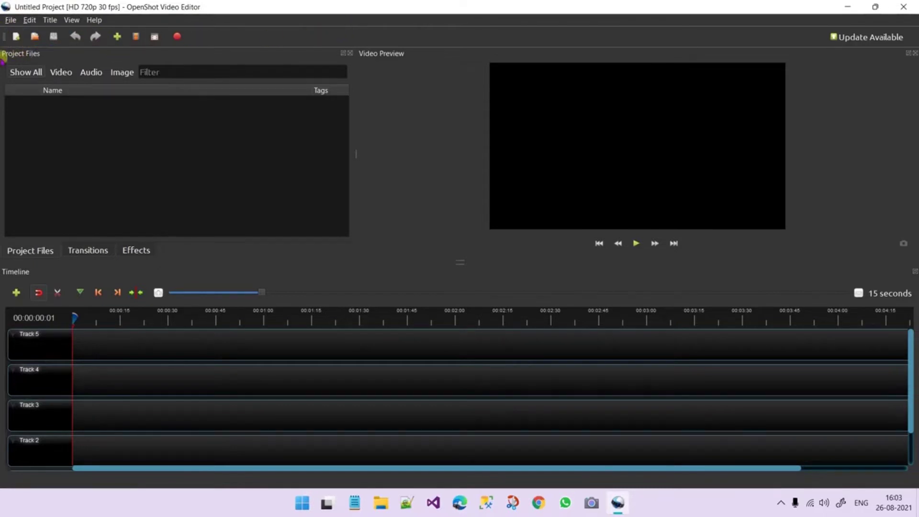
{"action": "left_click", "coordinate": [36, 40]}
{"action": "key", "text": "ctrl+s"}
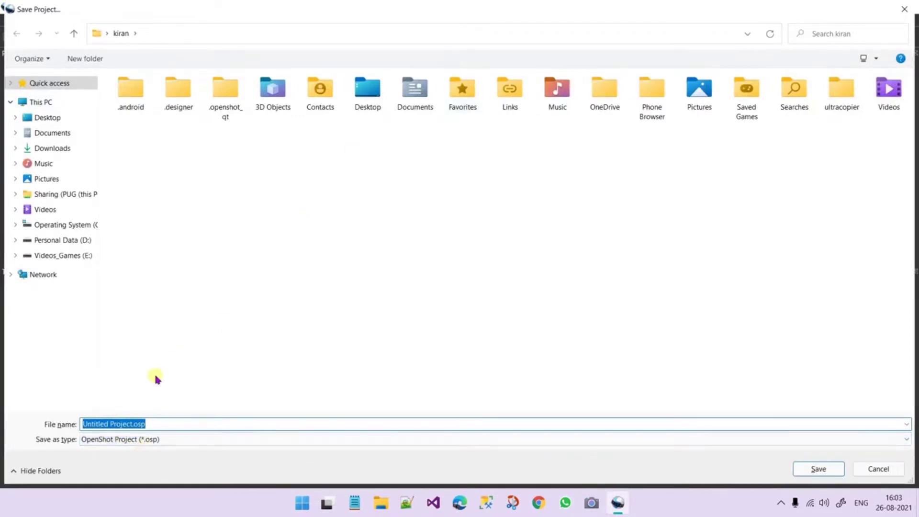
{"action": "left_click", "coordinate": [905, 7]}
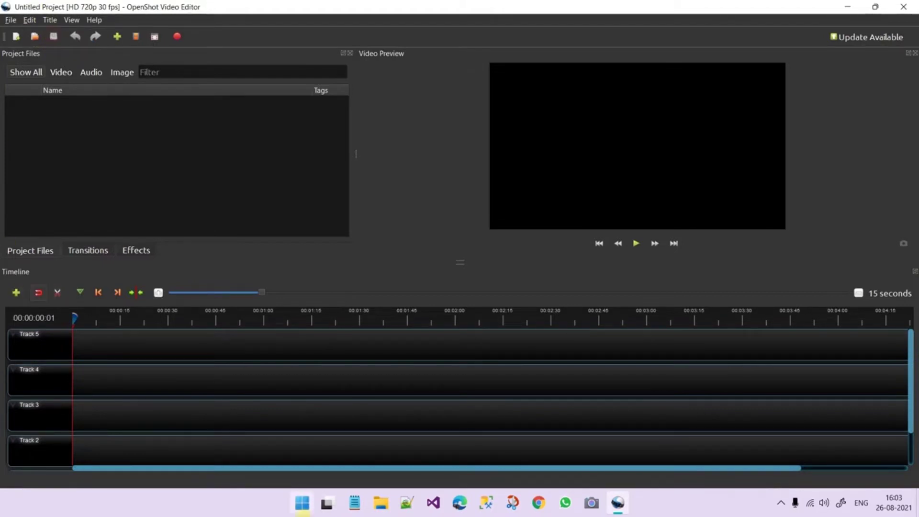
- Open the Import Files dialog in several different ways, closing it each time without importing a file
{"action": "right_click", "coordinate": [205, 173]}
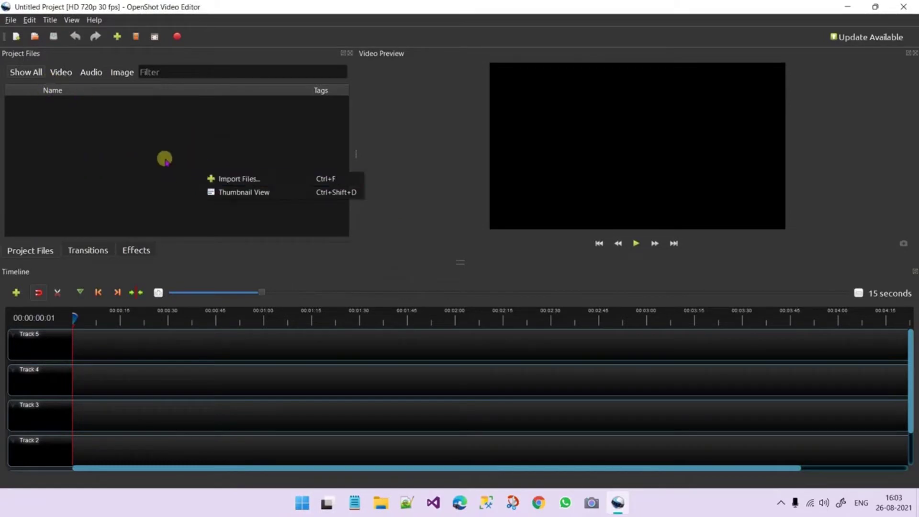
{"action": "left_click", "coordinate": [123, 152]}
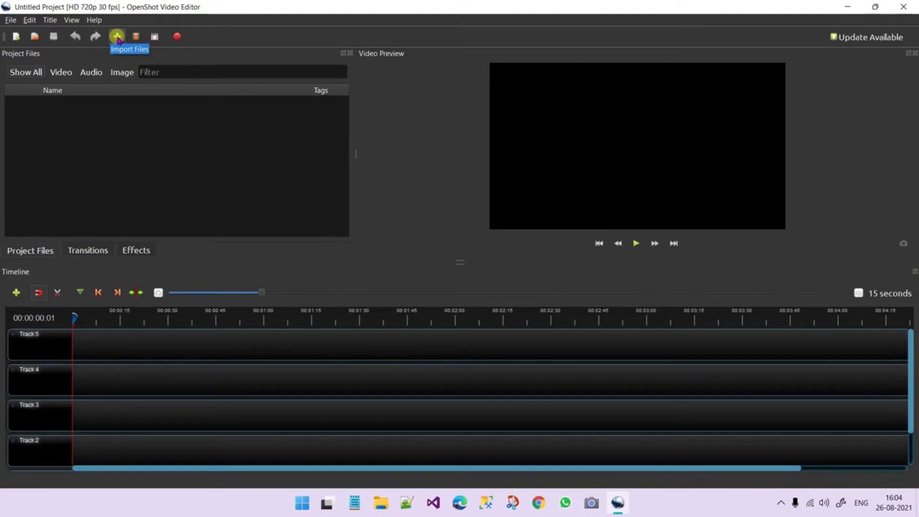
{"action": "left_click", "coordinate": [116, 36]}
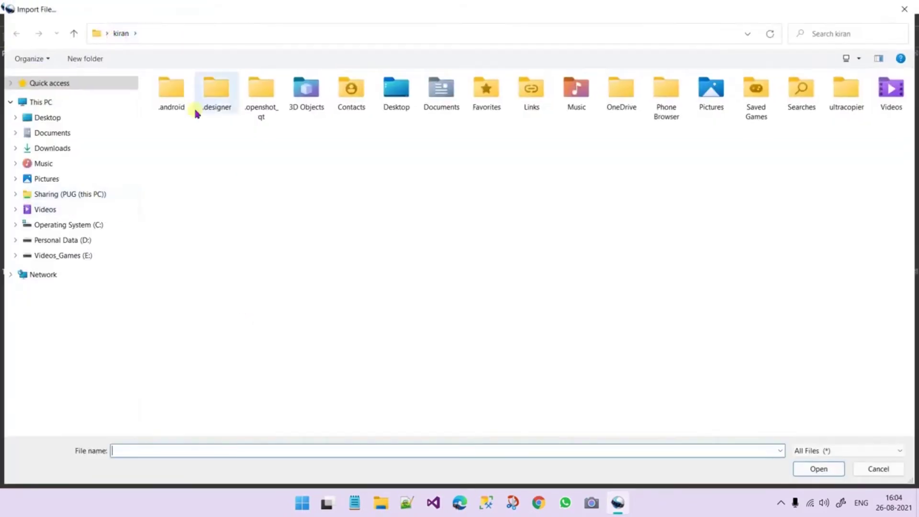
{"action": "left_click", "coordinate": [905, 9]}
{"action": "right_click", "coordinate": [77, 132]}
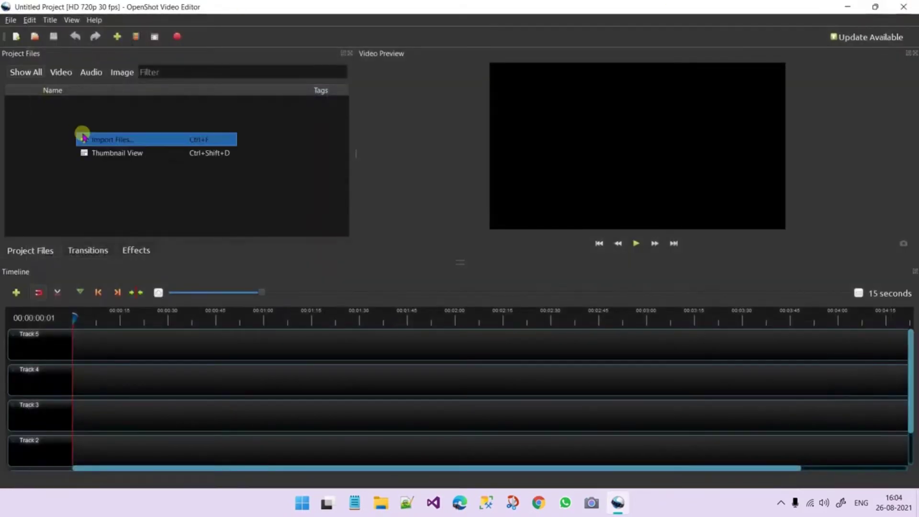
{"action": "left_click", "coordinate": [93, 139]}
{"action": "key", "text": "Escape"}
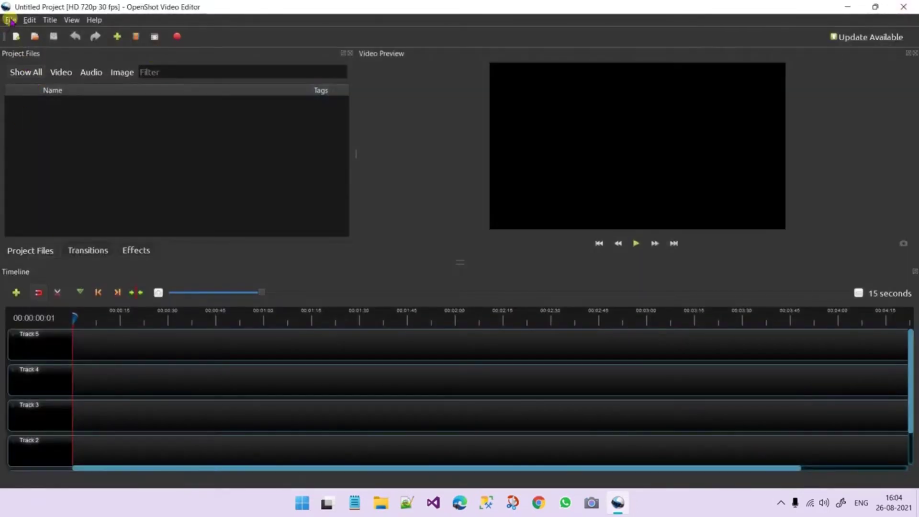
{"action": "left_click", "coordinate": [10, 20]}
{"action": "left_click", "coordinate": [43, 98]}
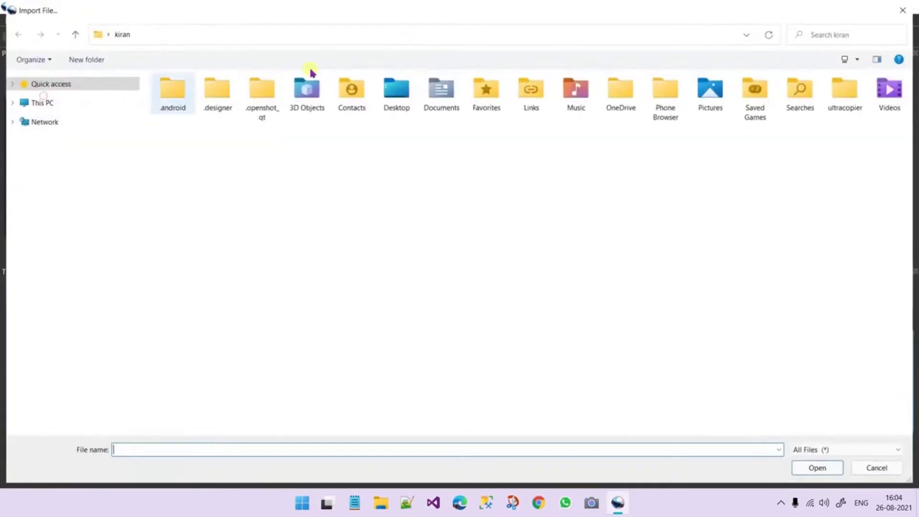
{"action": "left_click", "coordinate": [905, 9]}
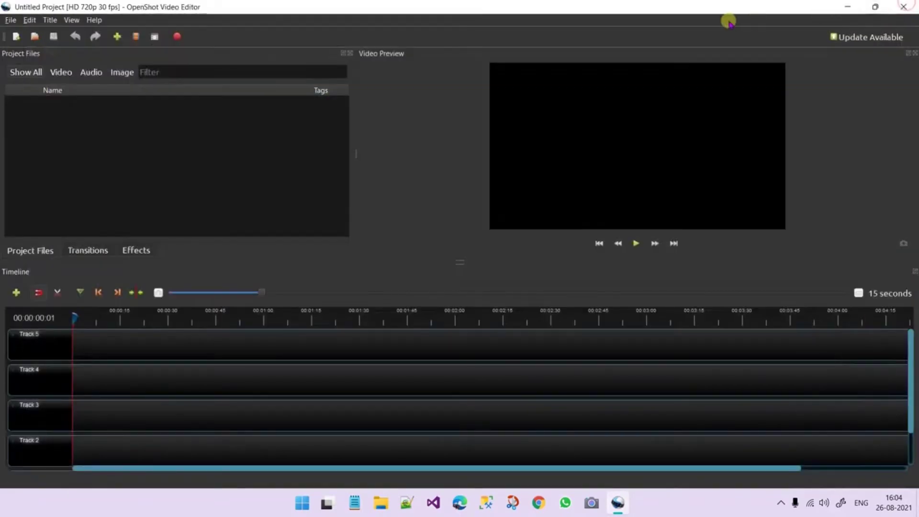
{"action": "key", "text": "ctrl+i"}
{"action": "left_click", "coordinate": [905, 8]}
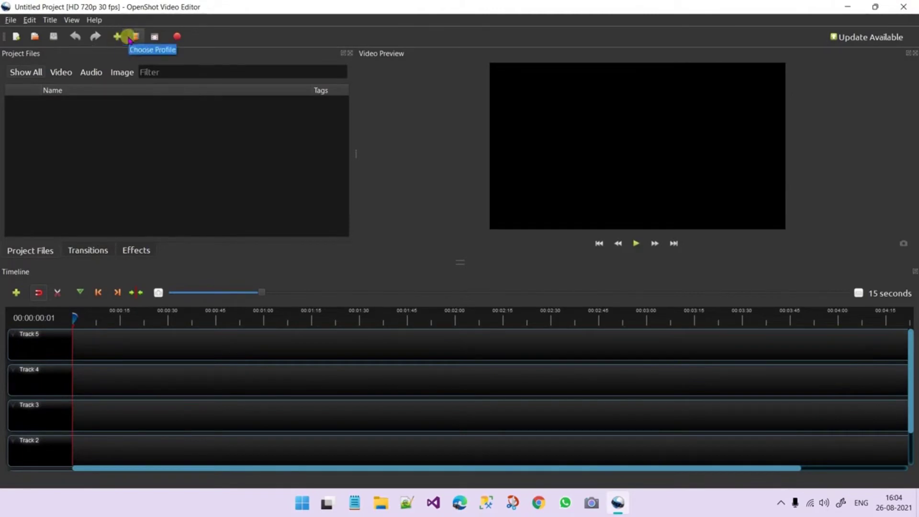
- View the list of available video profiles and close the Choose Profile dialog without changing the selection
{"action": "left_click", "coordinate": [131, 37]}
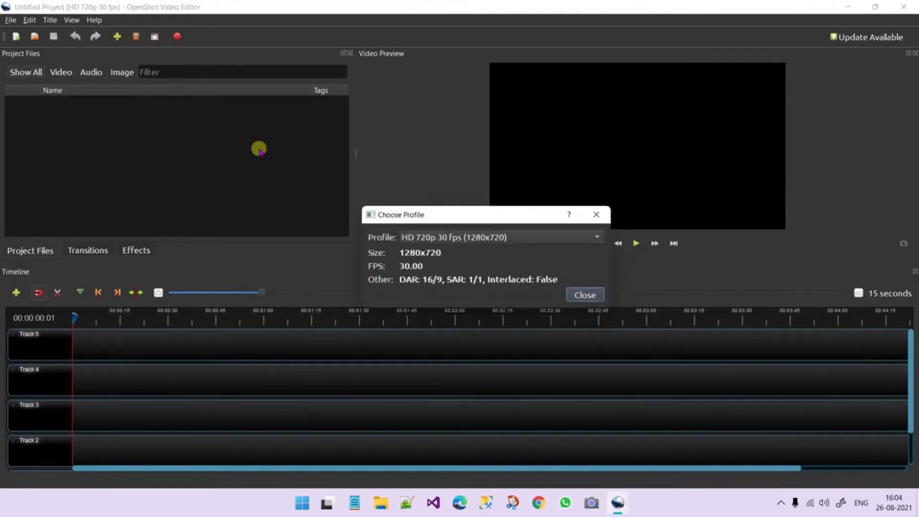
{"action": "left_click", "coordinate": [445, 240]}
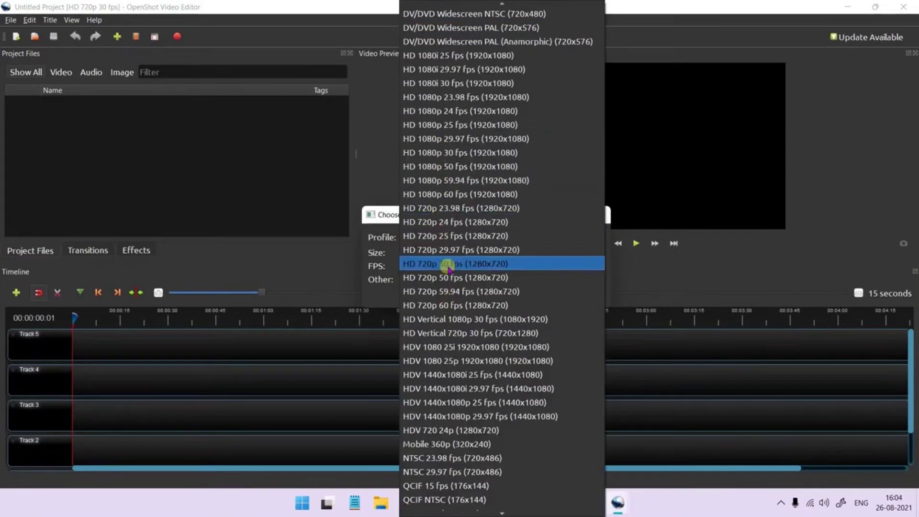
{"action": "left_click", "coordinate": [292, 166]}
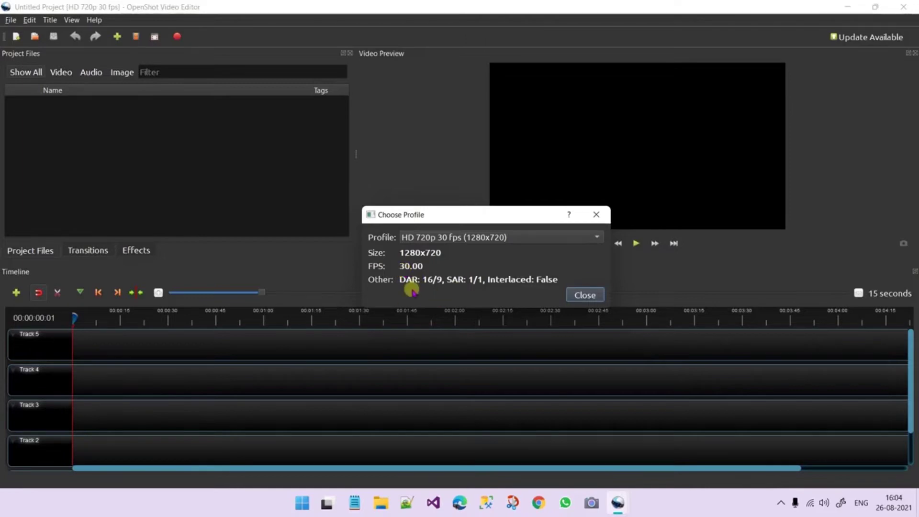
{"action": "left_click", "coordinate": [597, 216]}
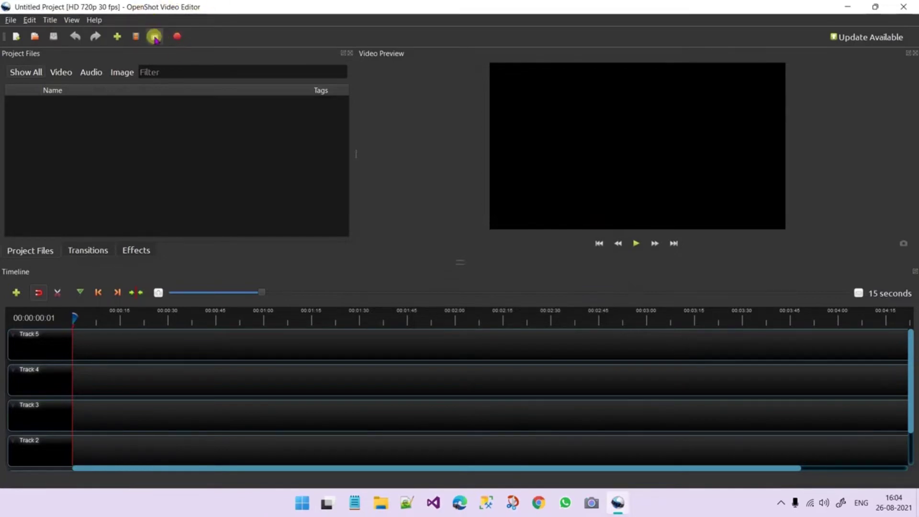
- Switch the editor to full screen and back, and maximize its window again
{"action": "left_click", "coordinate": [154, 36]}
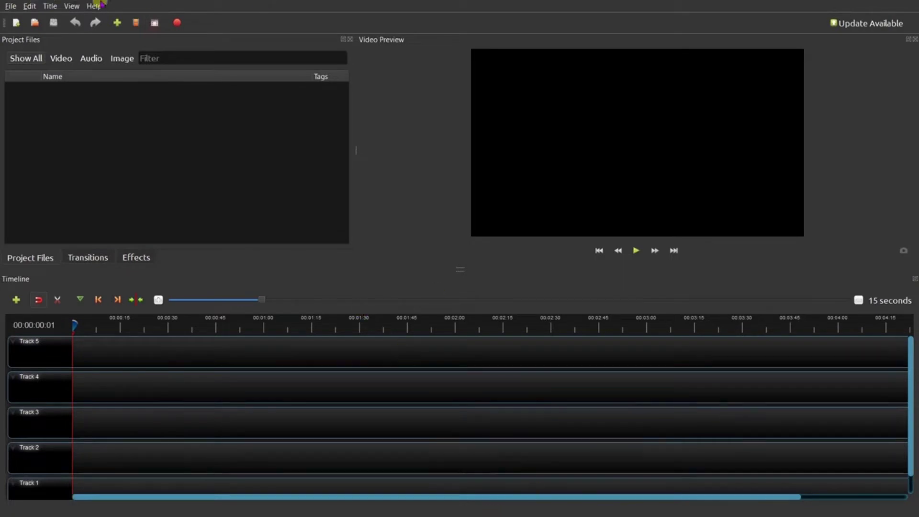
{"action": "left_click", "coordinate": [154, 22]}
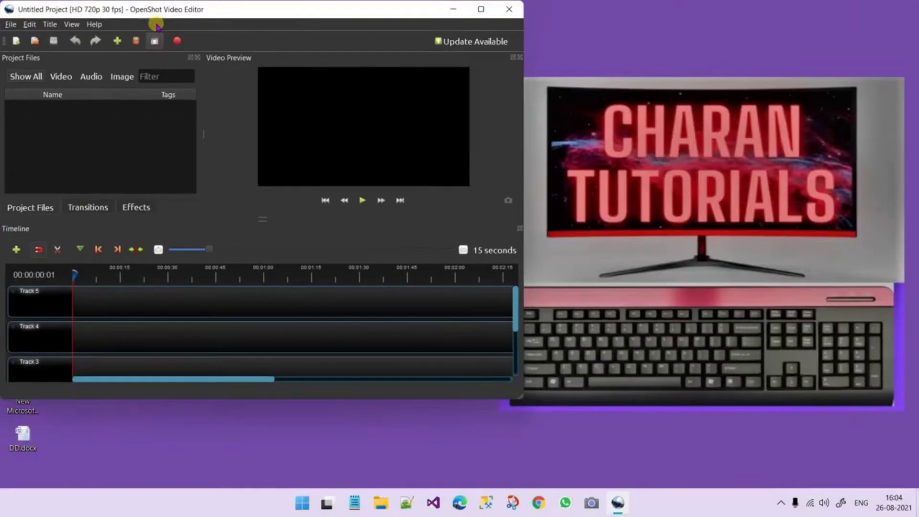
{"action": "left_click", "coordinate": [481, 9]}
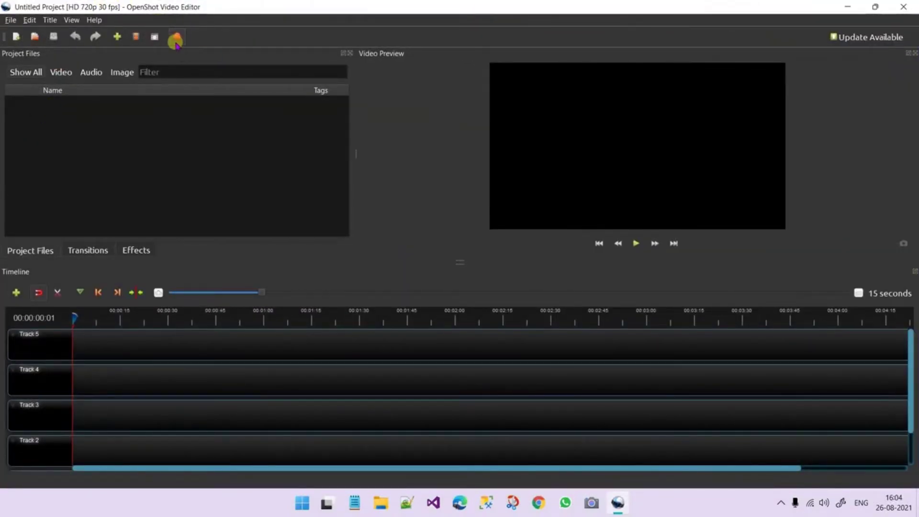
- Open the Export Video dialog and look through the available video profiles, keeping HD 720p 30 fps (1280x720)
{"action": "left_click", "coordinate": [176, 39]}
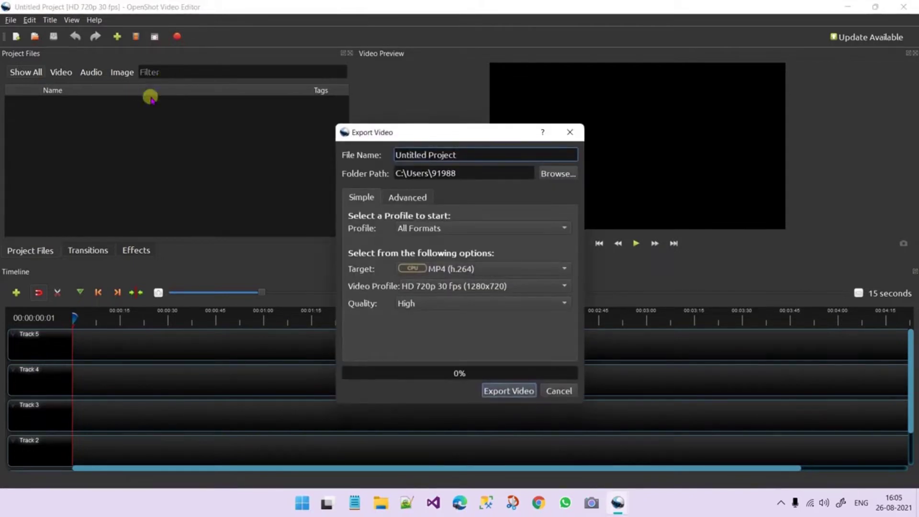
{"action": "left_click", "coordinate": [437, 286]}
{"action": "scroll", "coordinate": [439, 286], "scroll_direction": "up", "scroll_amount": 2}
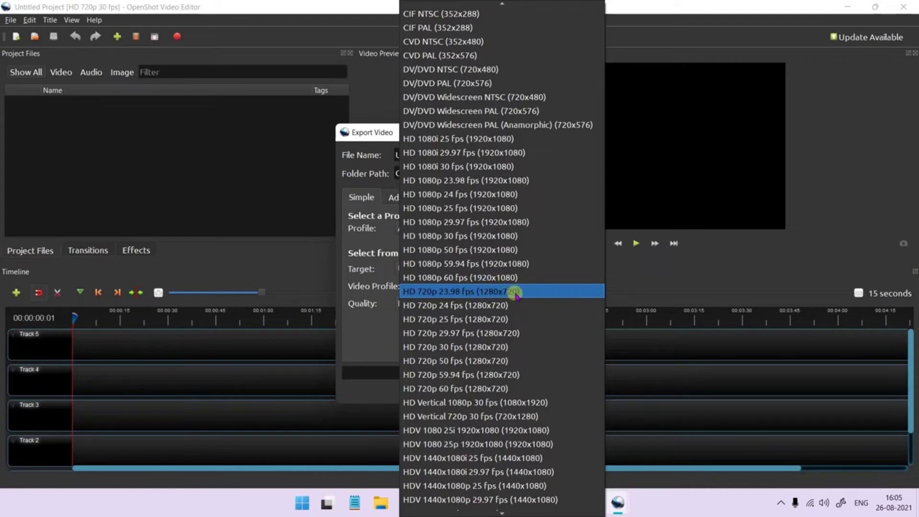
{"action": "scroll", "coordinate": [507, 292], "scroll_direction": "up", "scroll_amount": 7}
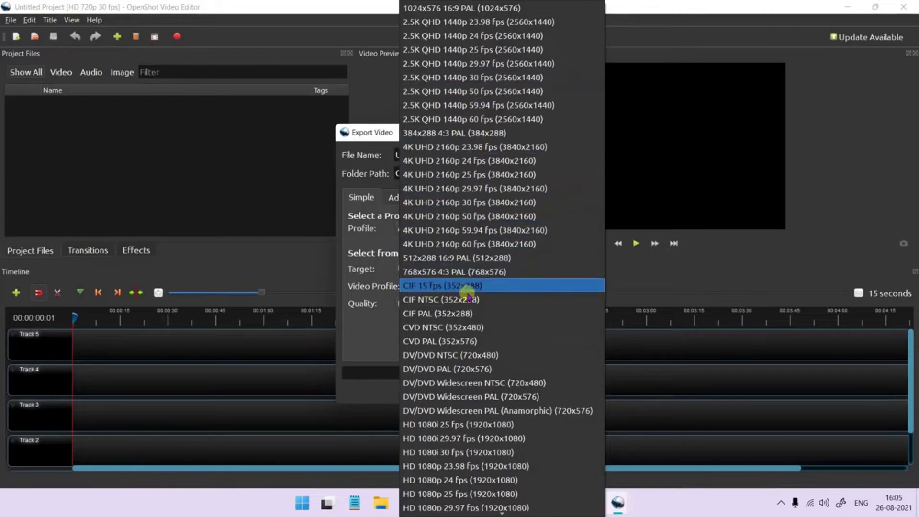
{"action": "scroll", "coordinate": [465, 292], "scroll_direction": "down", "scroll_amount": 5}
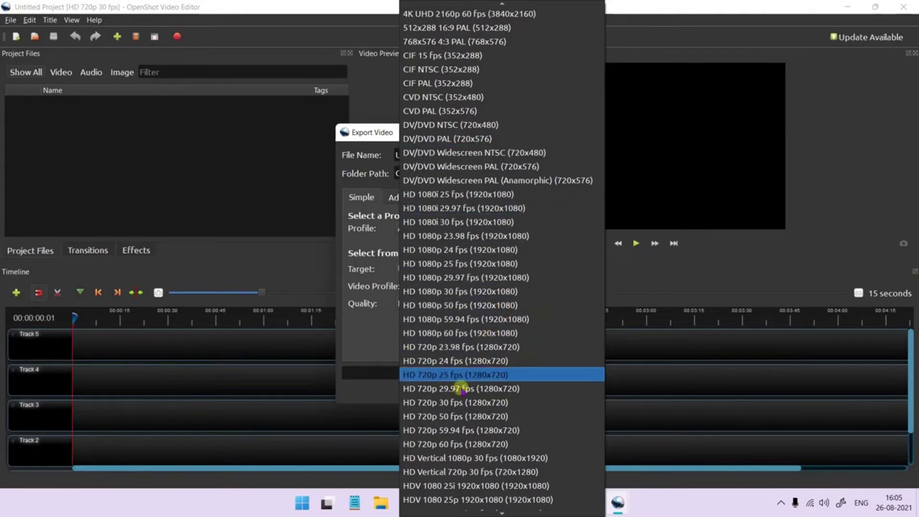
{"action": "scroll", "coordinate": [462, 380], "scroll_direction": "down", "scroll_amount": 1}
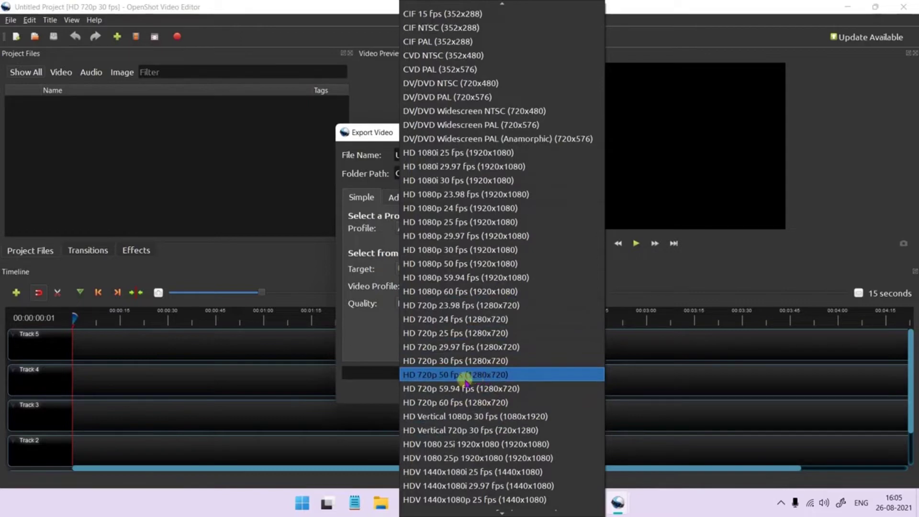
{"action": "left_click", "coordinate": [404, 374]}
- Set the export quality to Med and the target format to MP4 (h.264 qsv)
{"action": "left_click", "coordinate": [407, 303]}
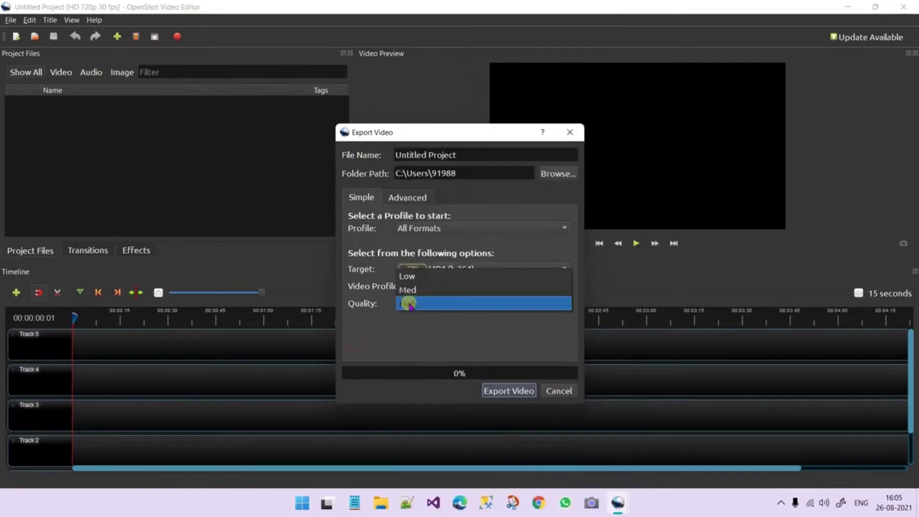
{"action": "left_click", "coordinate": [414, 291]}
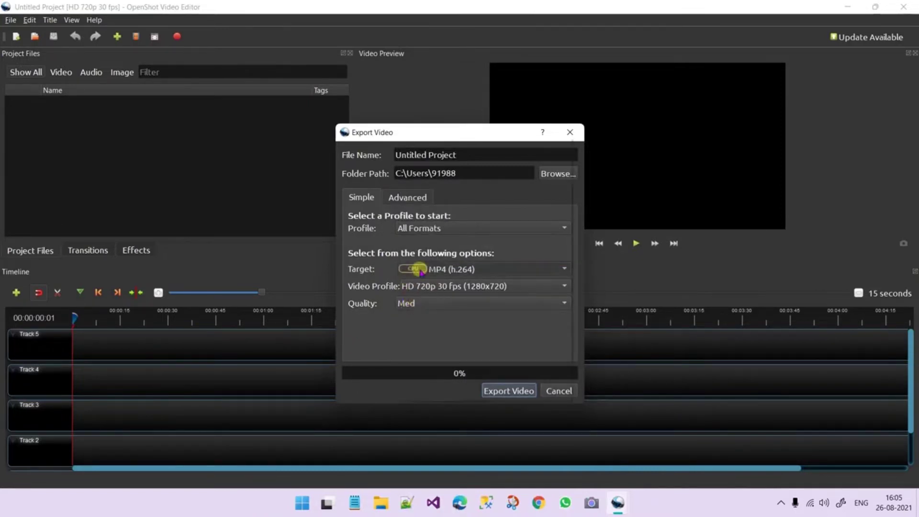
{"action": "left_click", "coordinate": [416, 268]}
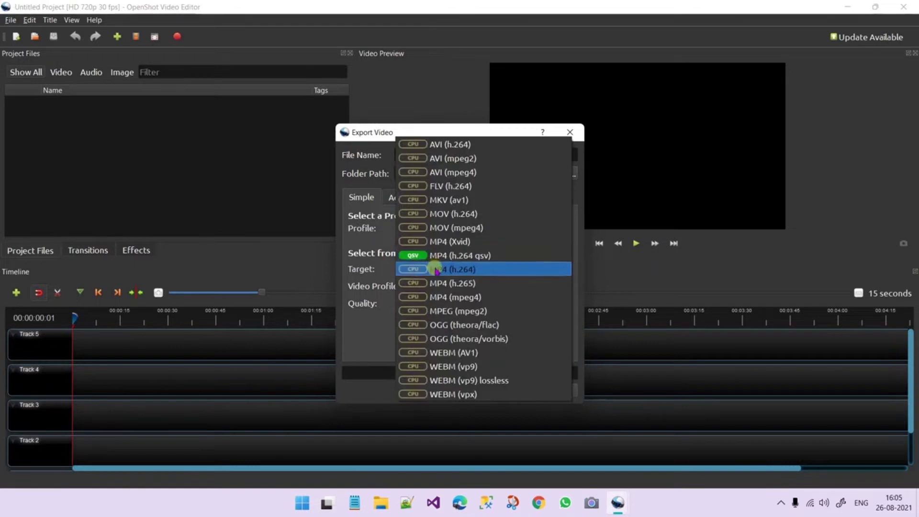
{"action": "left_click", "coordinate": [427, 269]}
{"action": "left_click", "coordinate": [425, 269]}
{"action": "left_click", "coordinate": [425, 269]}
{"action": "left_click", "coordinate": [425, 270]}
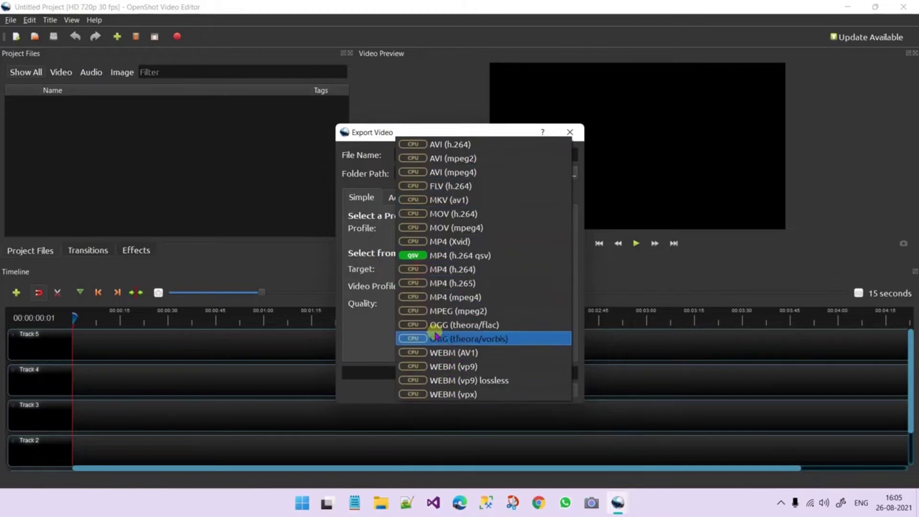
{"action": "left_click", "coordinate": [441, 256]}
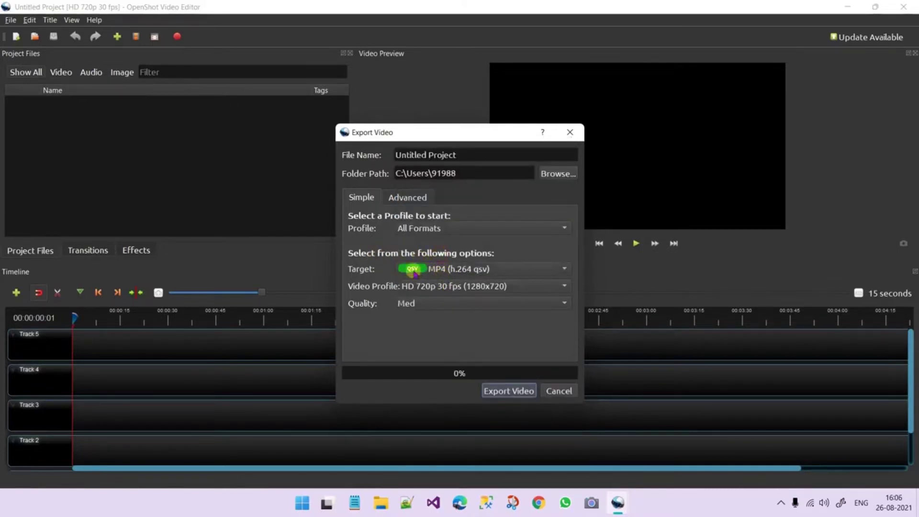
- View the export target and profile choices, keeping All Formats, and open and close the export folder browser without choosing a folder
{"action": "left_click", "coordinate": [447, 270]}
{"action": "left_click", "coordinate": [447, 270]}
{"action": "left_click", "coordinate": [442, 228]}
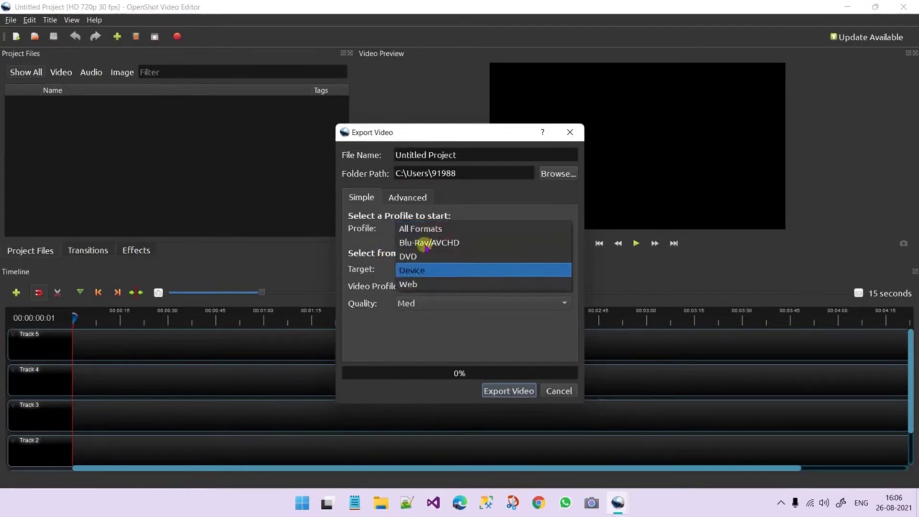
{"action": "left_click", "coordinate": [424, 228]}
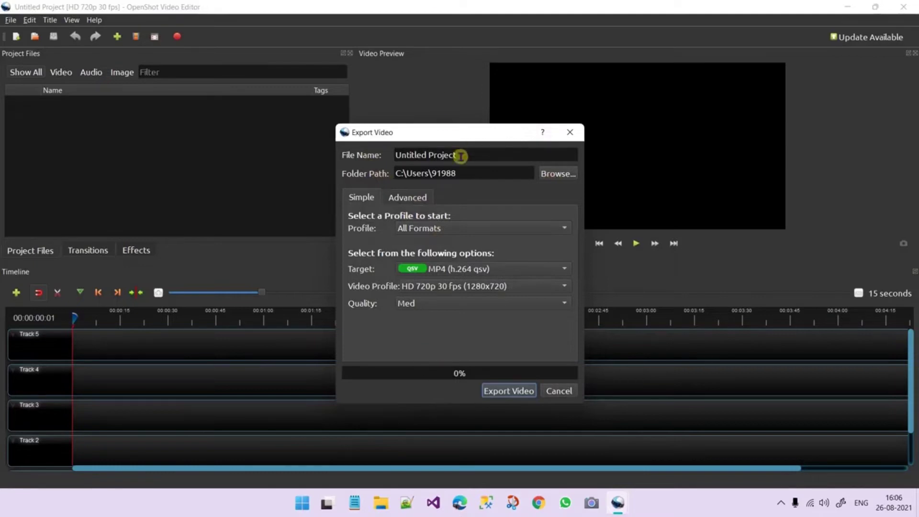
{"action": "left_click", "coordinate": [549, 177]}
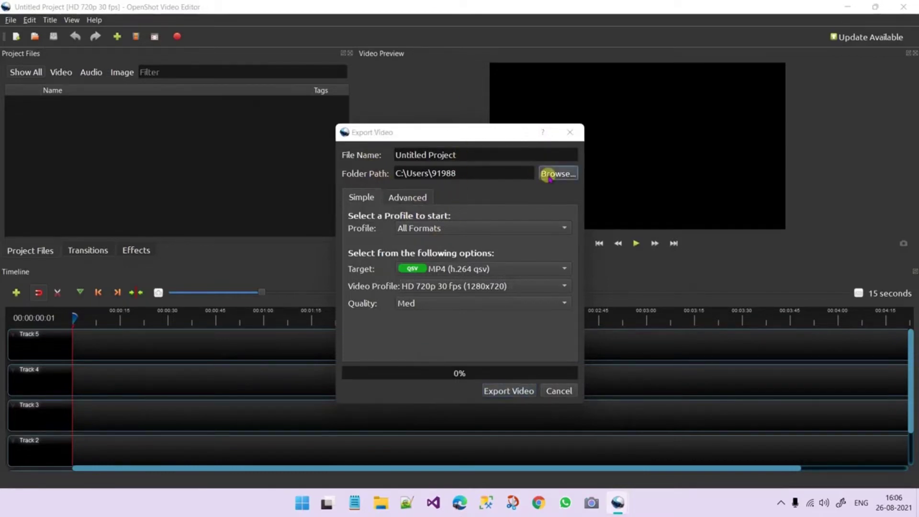
{"action": "left_click", "coordinate": [906, 7]}
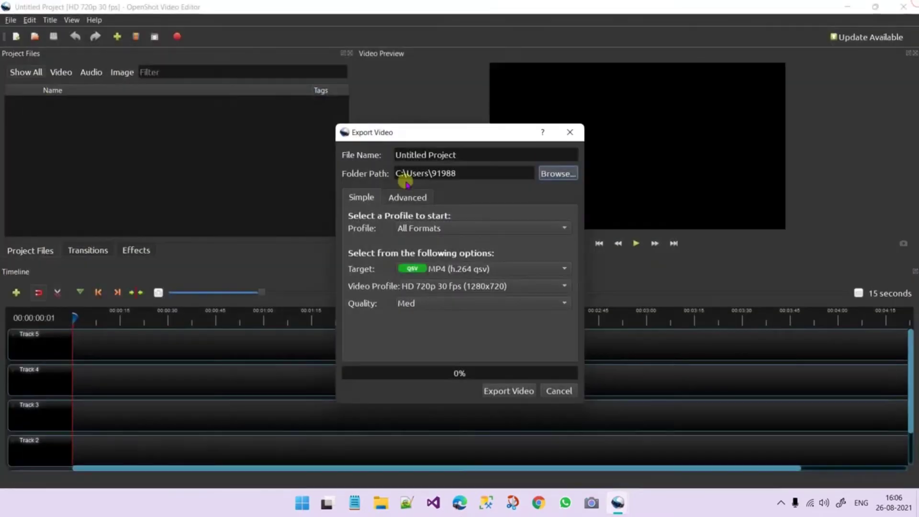
- Review the advanced export options and profile settings, keeping Video & Audio, and close the Export Video dialog without exporting
{"action": "left_click", "coordinate": [408, 197]}
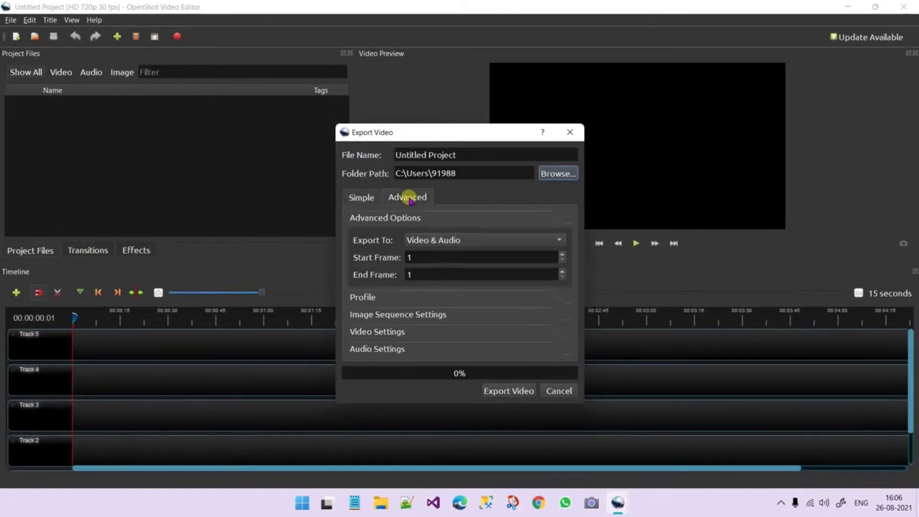
{"action": "left_click", "coordinate": [438, 243]}
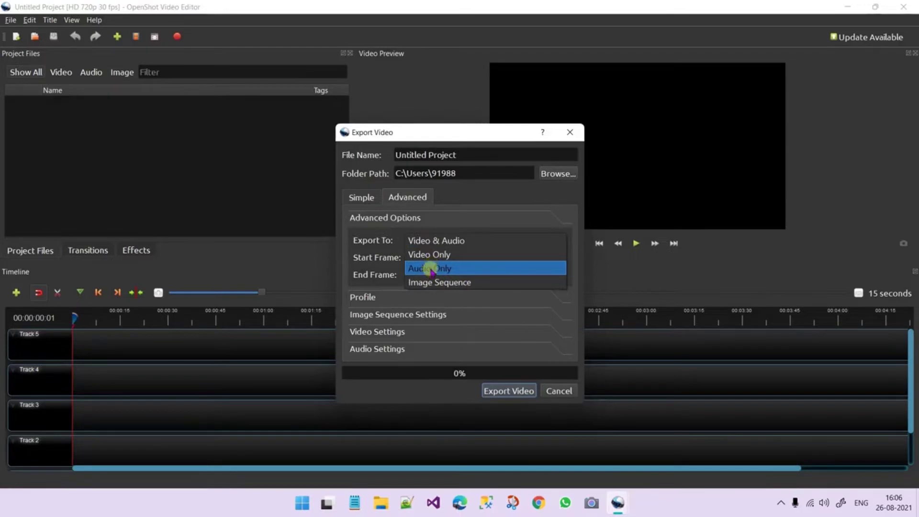
{"action": "left_click", "coordinate": [470, 240]}
{"action": "scroll", "coordinate": [469, 241], "scroll_direction": "down", "scroll_amount": 2}
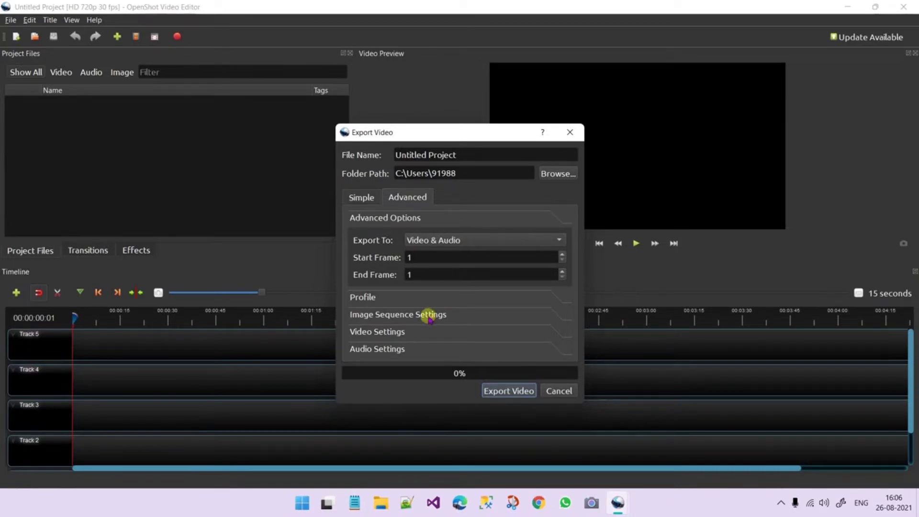
{"action": "left_click", "coordinate": [434, 297]}
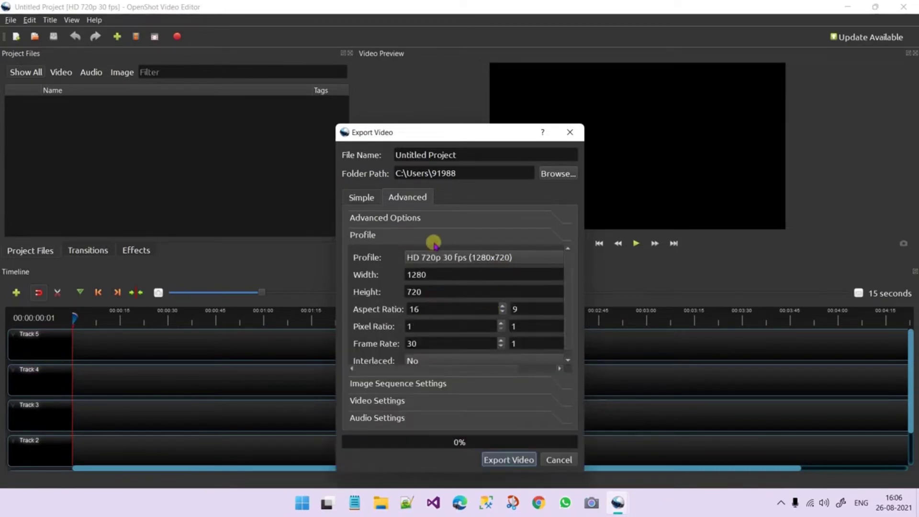
{"action": "left_click", "coordinate": [569, 133]}
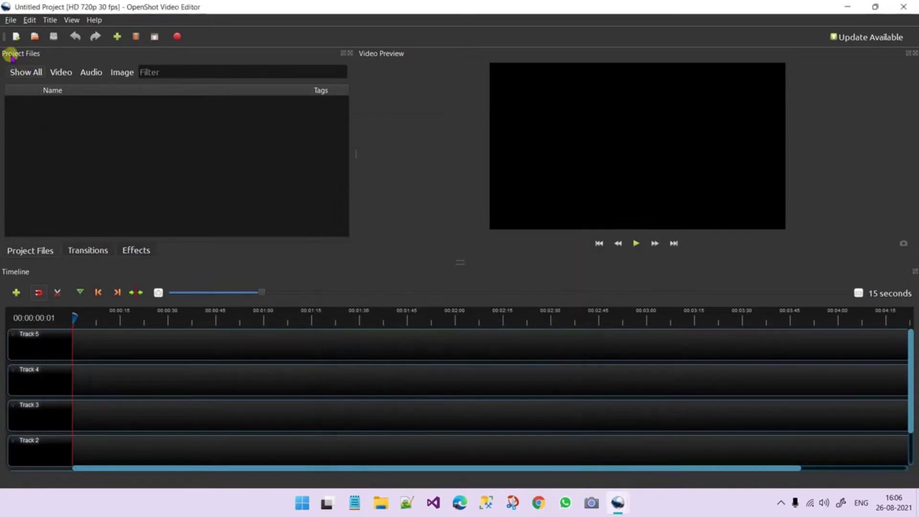
- Open the Import Files dialog from the project files area, close it without importing, and filter the project files by video
{"action": "right_click", "coordinate": [117, 124]}
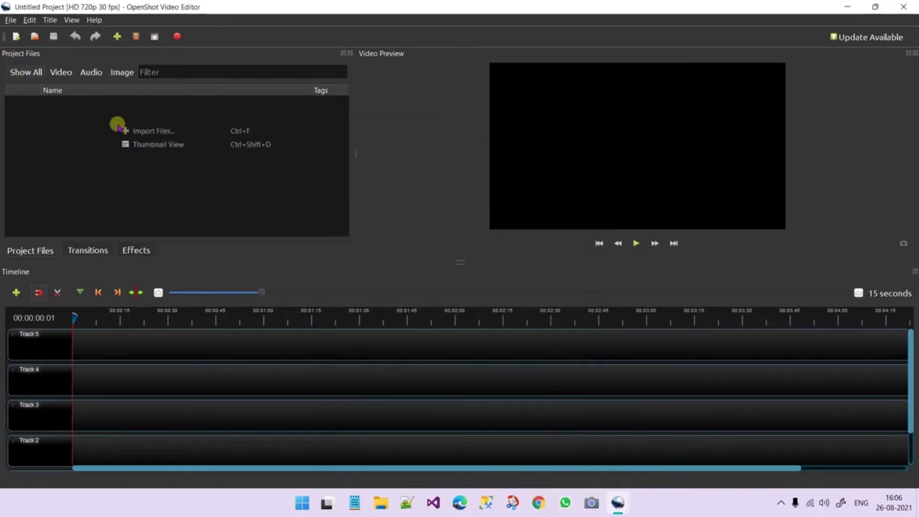
{"action": "left_click", "coordinate": [150, 130]}
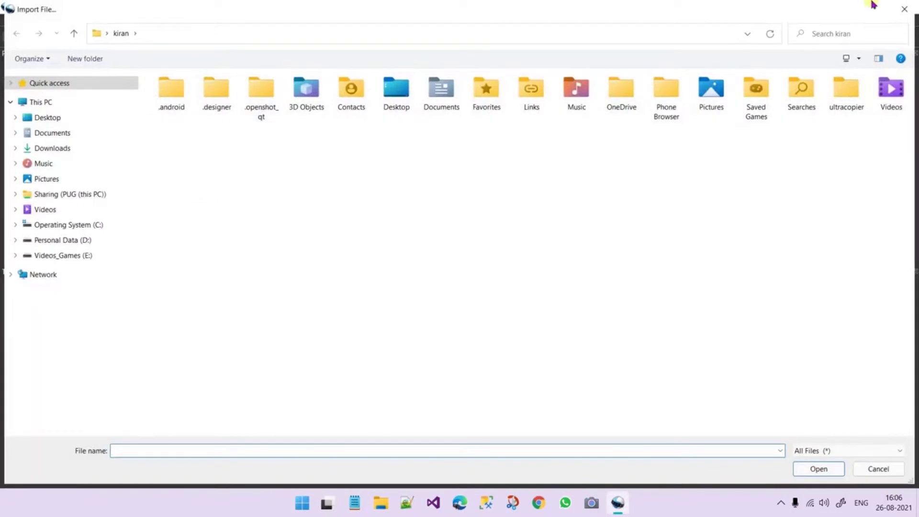
{"action": "left_click", "coordinate": [905, 8]}
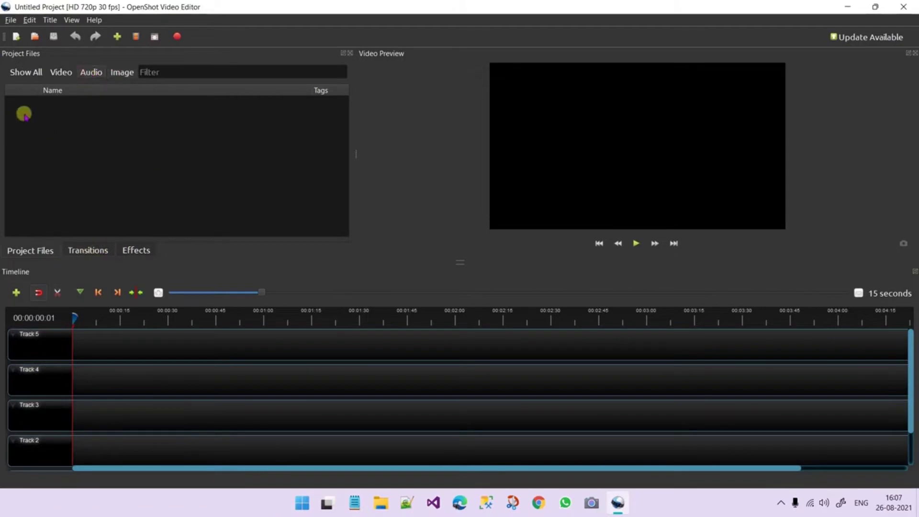
{"action": "left_click", "coordinate": [59, 73]}
- Display the Transitions library and browse through the full list of transitions
{"action": "left_click", "coordinate": [86, 249]}
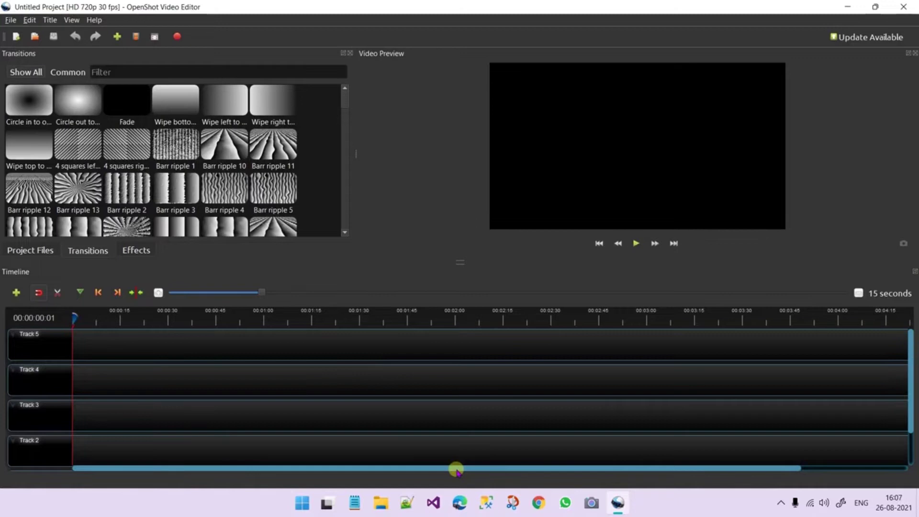
{"action": "scroll", "coordinate": [69, 199], "scroll_direction": "down", "scroll_amount": 20}
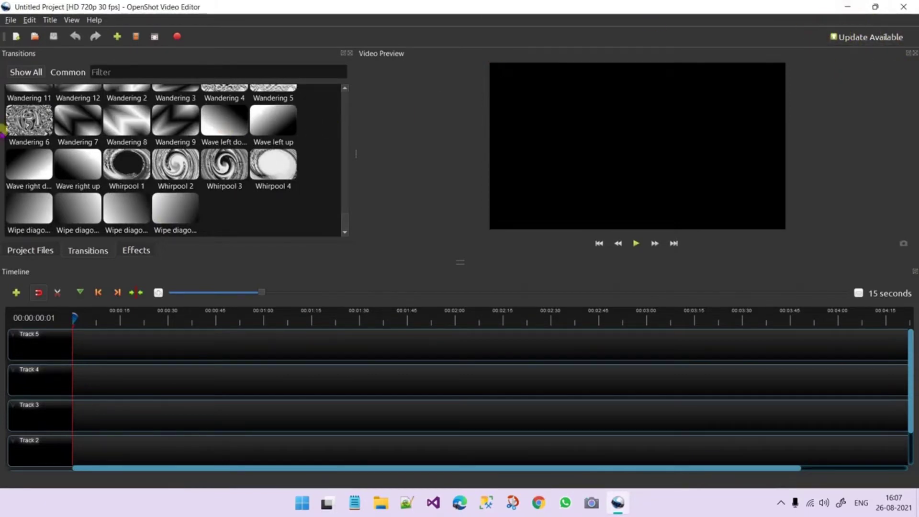
{"action": "scroll", "coordinate": [127, 182], "scroll_direction": "up", "scroll_amount": 5}
{"action": "scroll", "coordinate": [135, 185], "scroll_direction": "up", "scroll_amount": 10}
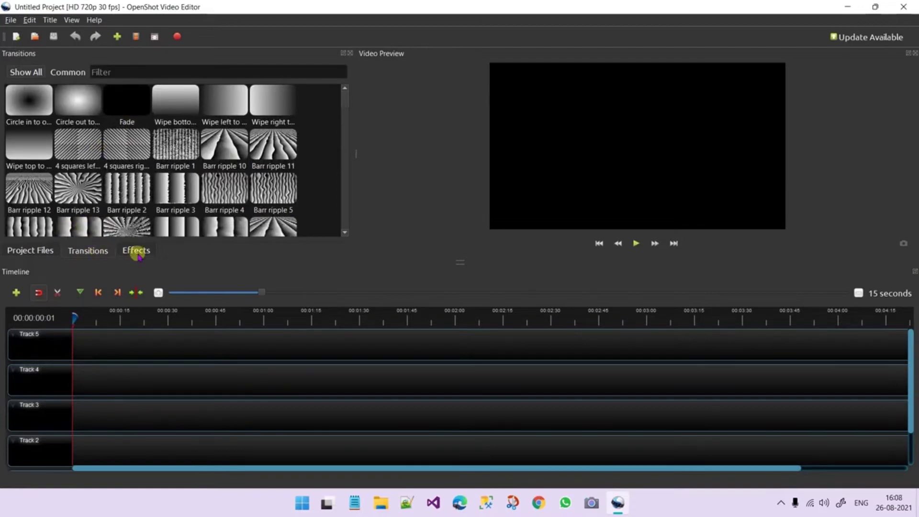
- Limit the transitions list to the common ones, and show all transitions again
{"action": "left_click", "coordinate": [63, 76]}
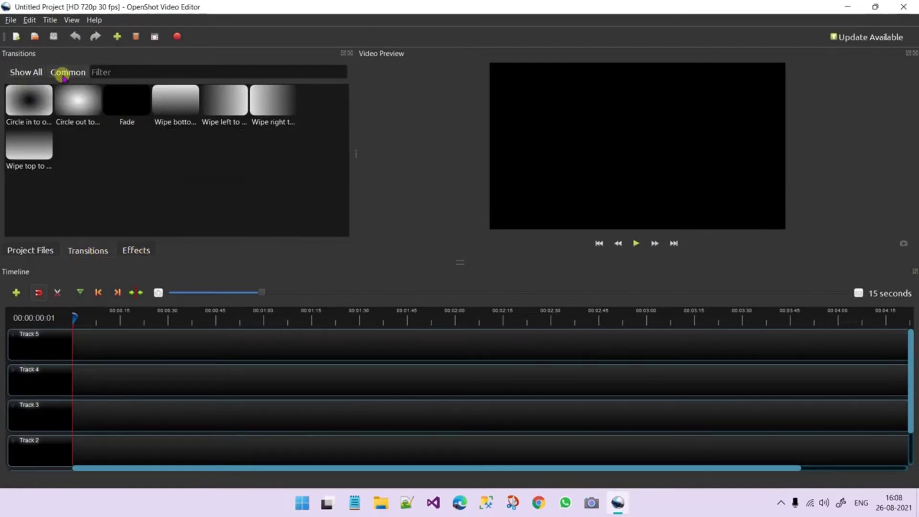
{"action": "left_click_drag", "start_coordinate": [76, 191], "coordinate": [2, 103]}
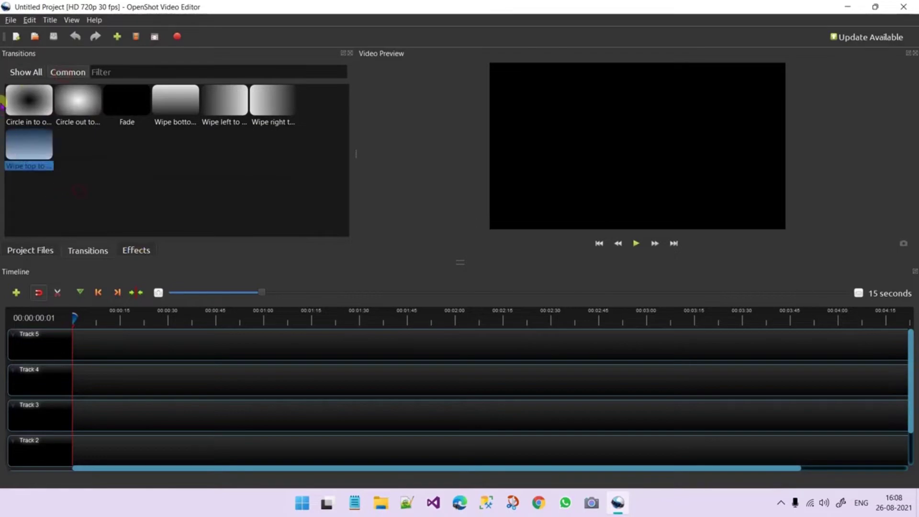
{"action": "left_click", "coordinate": [70, 73]}
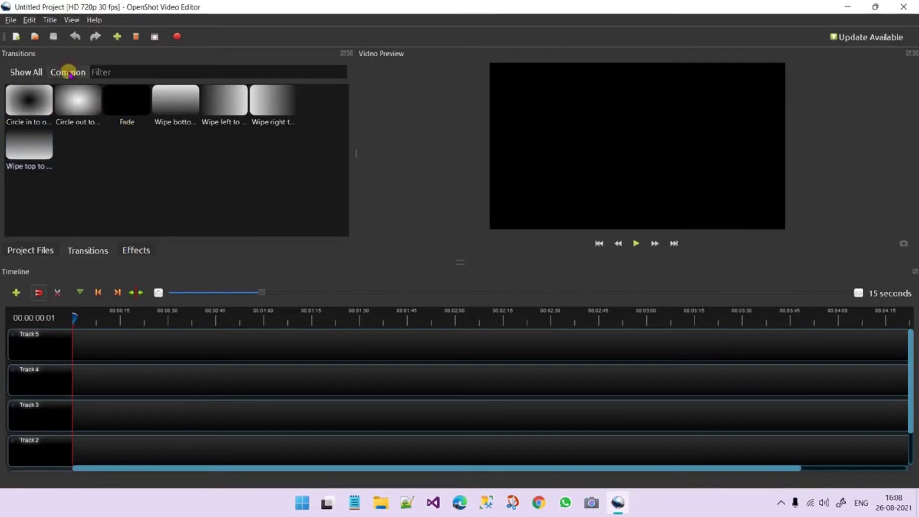
{"action": "left_click", "coordinate": [28, 72]}
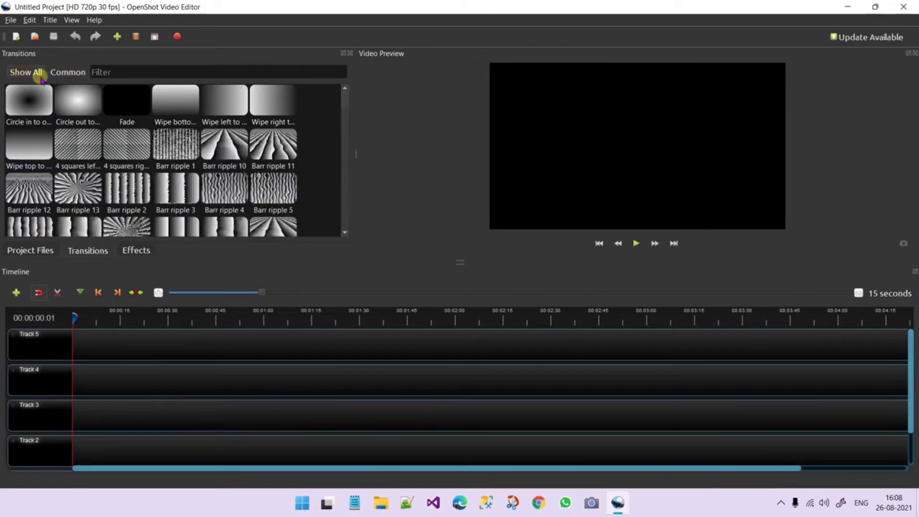
- Filter the transitions by "barr ripple"
{"action": "left_click", "coordinate": [153, 70]}
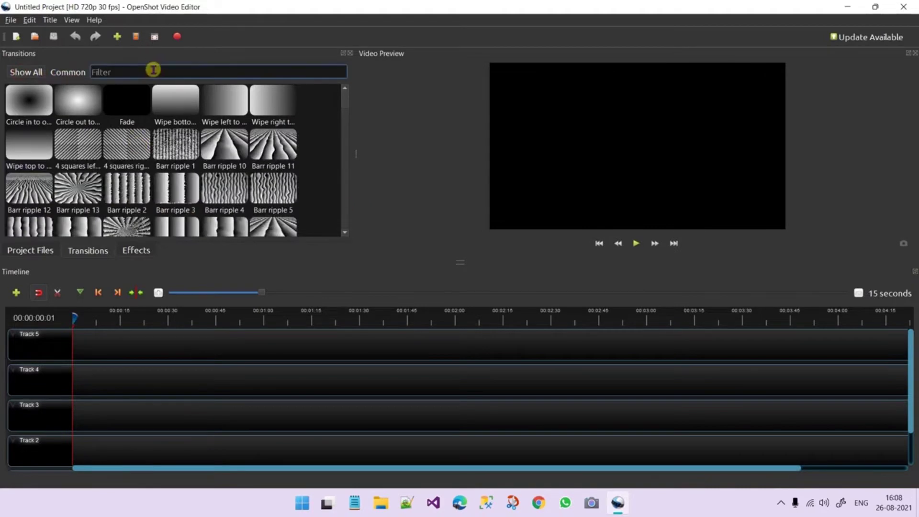
{"action": "type", "text": "barr"}
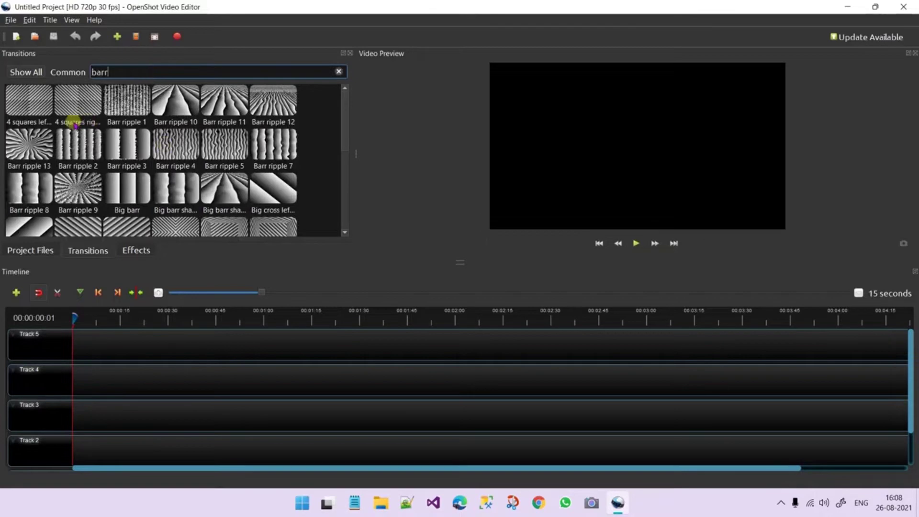
{"action": "scroll", "coordinate": [180, 127], "scroll_direction": "down", "scroll_amount": 3}
{"action": "type", "text": "ripp"}
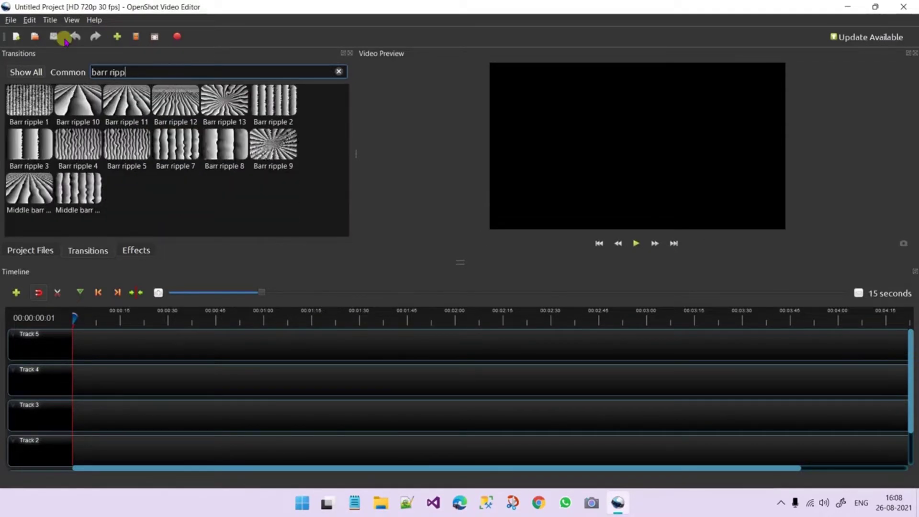
{"action": "type", "text": "le"}
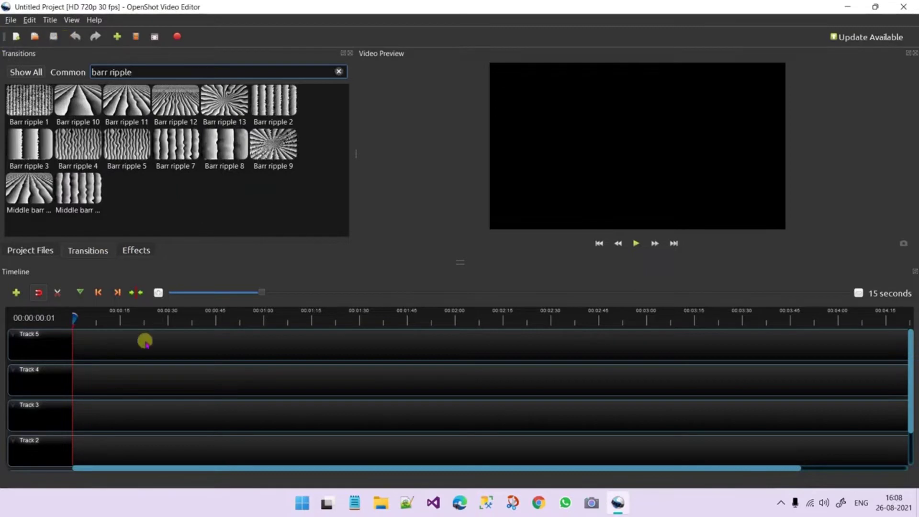
- Clear the transitions filter and display the available video effects
{"action": "key", "text": "BackSpace"}
{"action": "key", "text": "BackSpace"}
{"action": "key", "text": "BackSpace"}
{"action": "key", "text": "BackSpace"}
{"action": "key", "text": "BackSpace"}
{"action": "key", "text": "BackSpace"}
{"action": "key", "text": "BackSpace"}
{"action": "key", "text": "BackSpace"}
{"action": "key", "text": "BackSpace"}
{"action": "key", "text": "BackSpace"}
{"action": "key", "text": "BackSpace"}
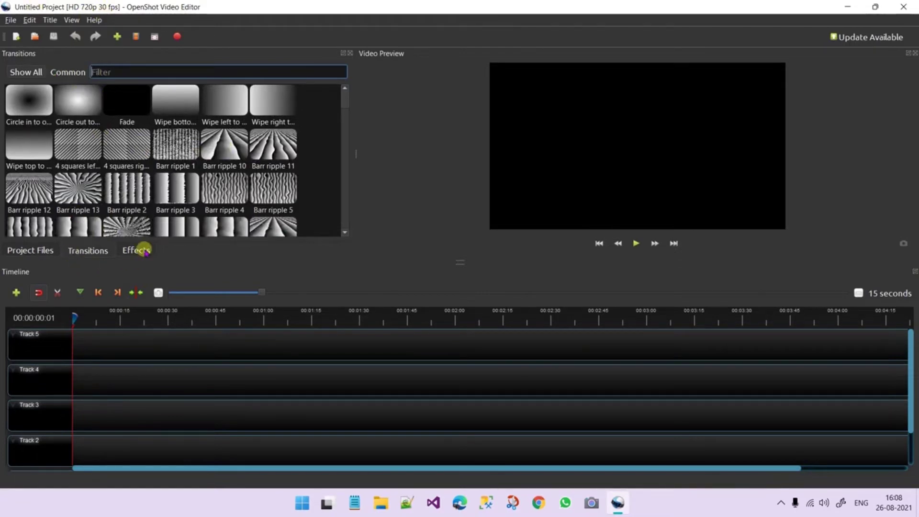
{"action": "left_click", "coordinate": [130, 250]}
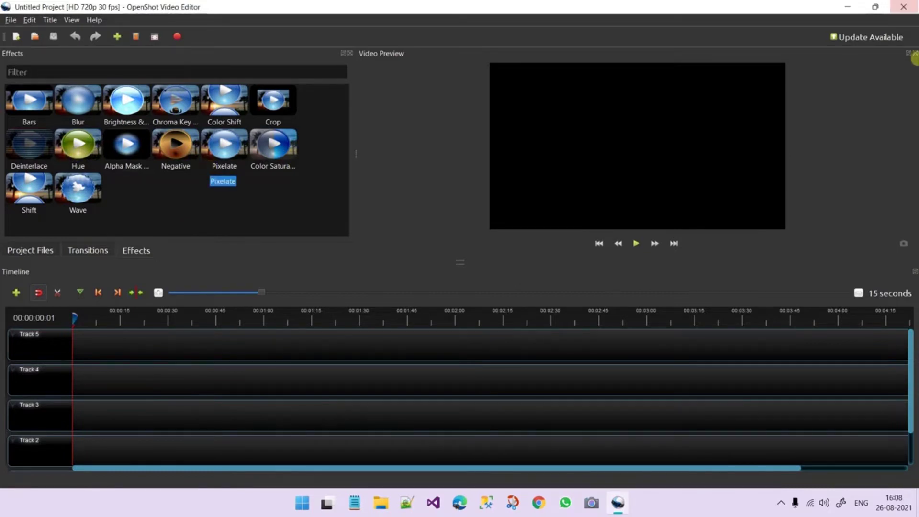
- Select the Chroma Key effect in the effects library and switch back to the project files
{"action": "left_click", "coordinate": [193, 116]}
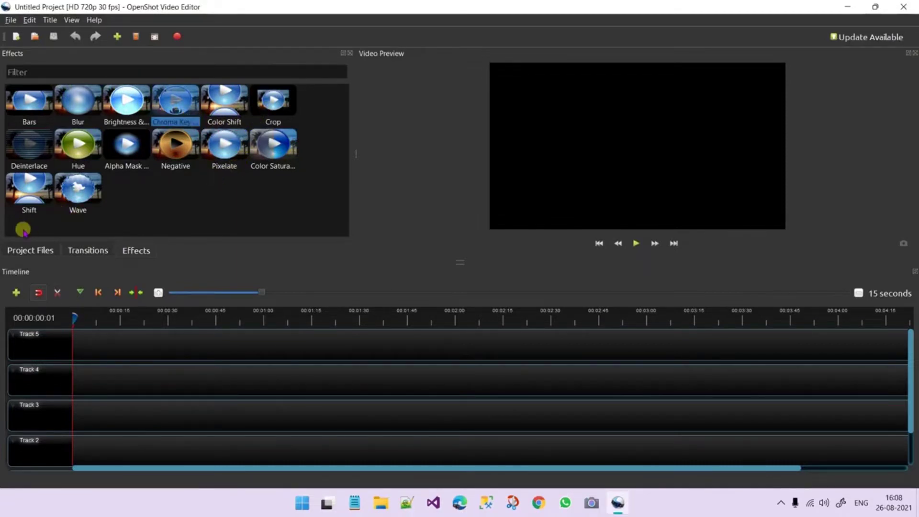
{"action": "left_click", "coordinate": [23, 250]}
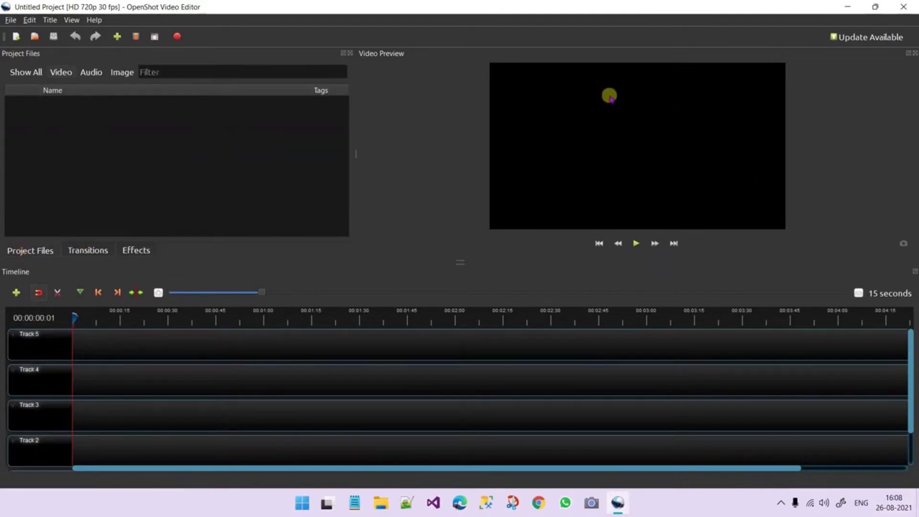
- Start playback of the empty video preview and enlarge the preview area by lowering the divider above the timeline
{"action": "left_click", "coordinate": [634, 105]}
{"action": "left_click", "coordinate": [637, 241]}
{"action": "left_click_drag", "start_coordinate": [459, 263], "coordinate": [425, 288]}
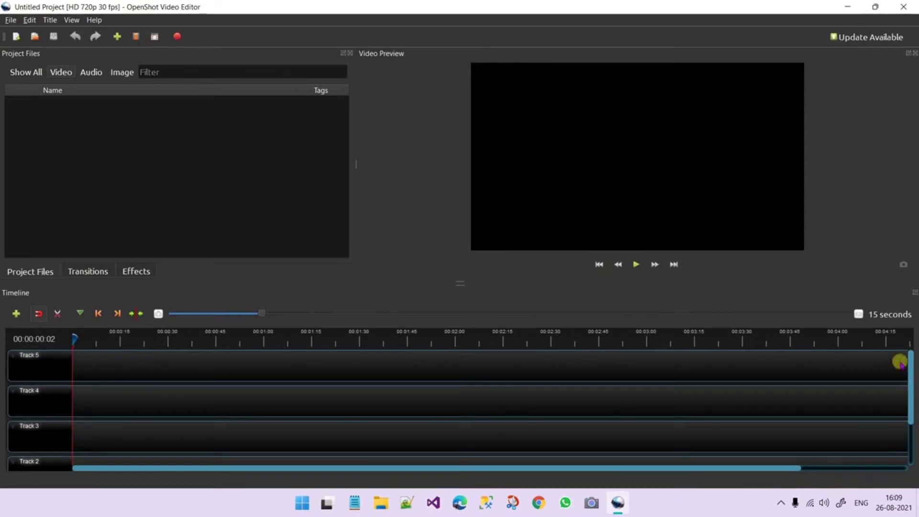
- Set the playhead near the start of the timeline and examine the tracks from Track 5 down to Track 1
{"action": "left_click", "coordinate": [858, 313]}
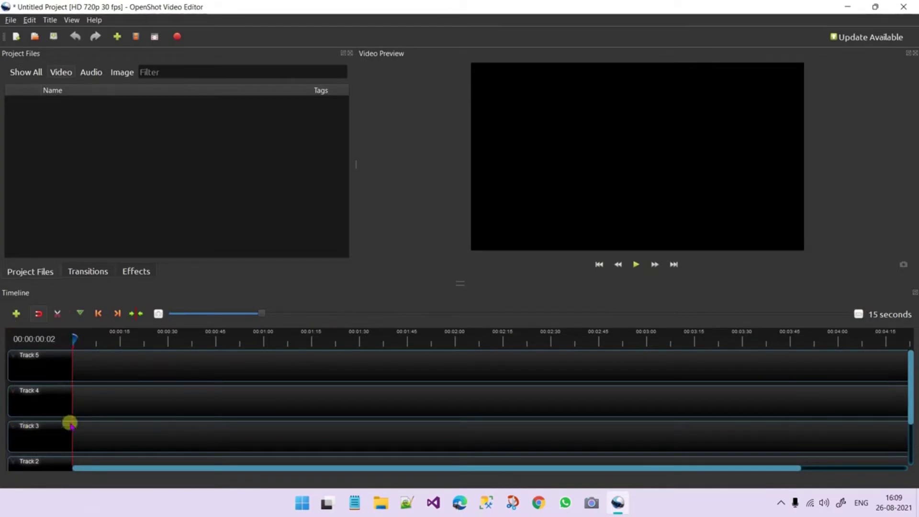
{"action": "left_click", "coordinate": [74, 338]}
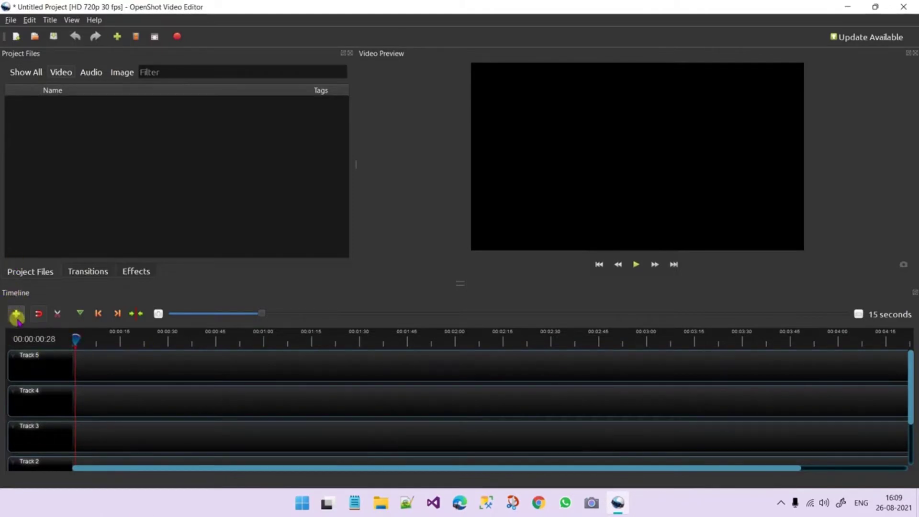
{"action": "scroll", "coordinate": [146, 401], "scroll_direction": "down", "scroll_amount": 2}
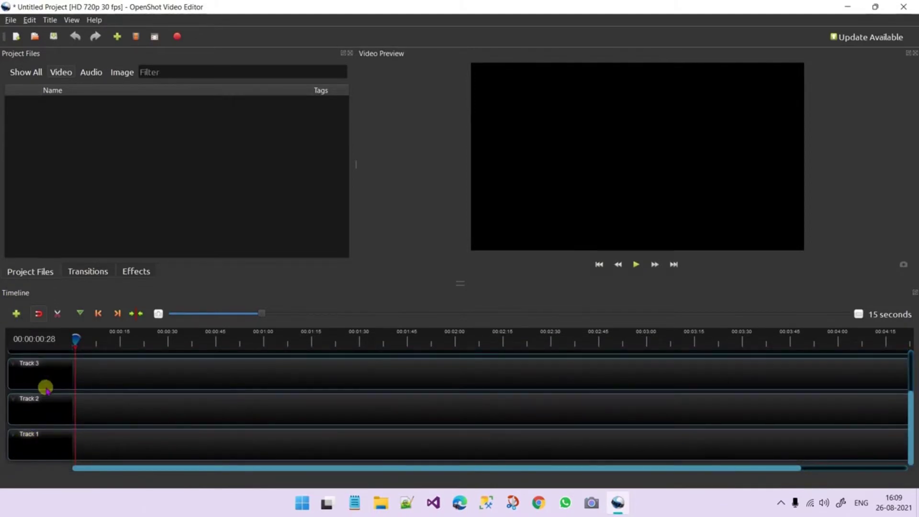
{"action": "scroll", "coordinate": [191, 400], "scroll_direction": "up", "scroll_amount": 1}
{"action": "scroll", "coordinate": [189, 400], "scroll_direction": "down", "scroll_amount": 1}
{"action": "scroll", "coordinate": [131, 467], "scroll_direction": "up", "scroll_amount": 2}
{"action": "scroll", "coordinate": [123, 421], "scroll_direction": "down", "scroll_amount": 2}
{"action": "scroll", "coordinate": [62, 391], "scroll_direction": "up", "scroll_amount": 2}
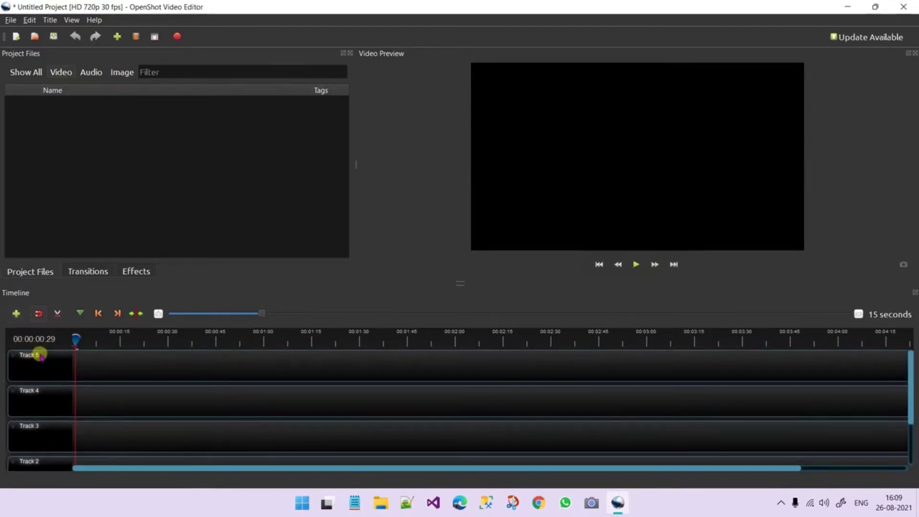
- Add a new track above Track 5, remove it again, and check the commands available for Track 5
{"action": "left_click", "coordinate": [16, 314]}
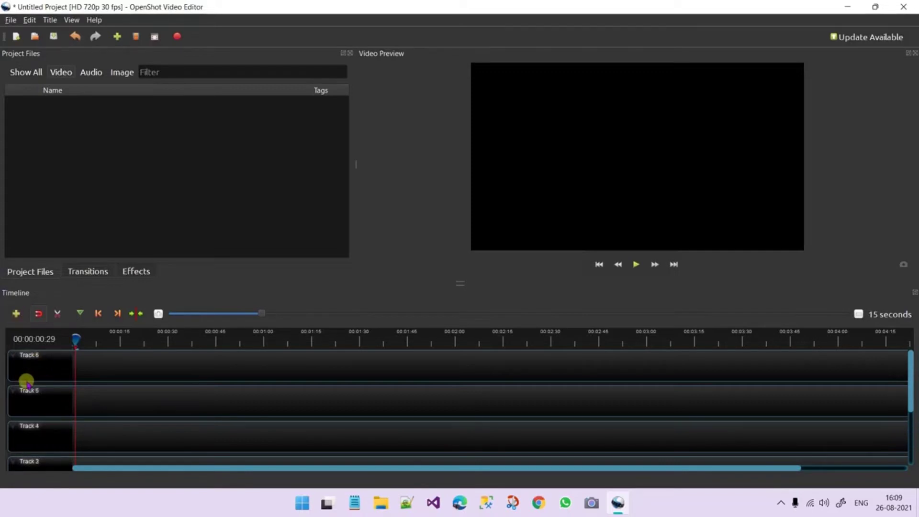
{"action": "right_click", "coordinate": [31, 367]}
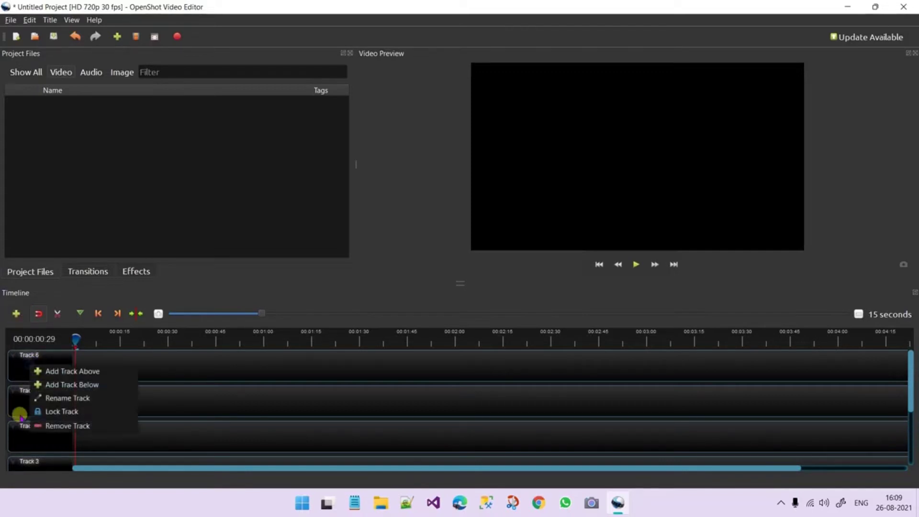
{"action": "left_click", "coordinate": [47, 426]}
{"action": "right_click", "coordinate": [22, 363]}
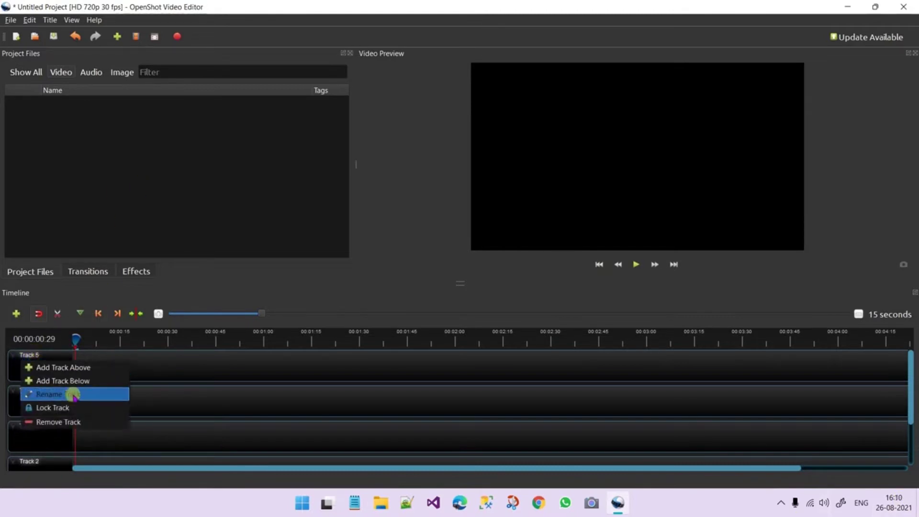
{"action": "left_click", "coordinate": [60, 328]}
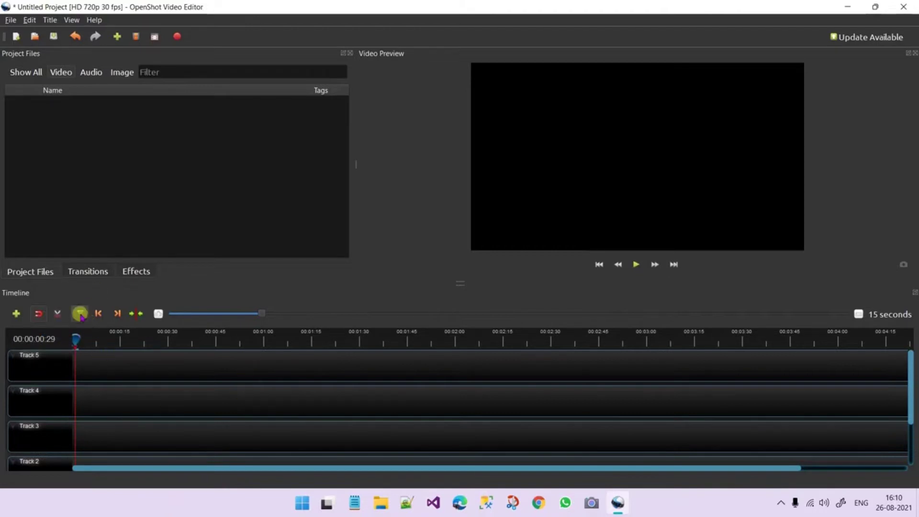
- Add timeline markers at 00:00:13:20 and 00:00:30:10
{"action": "left_click", "coordinate": [115, 341]}
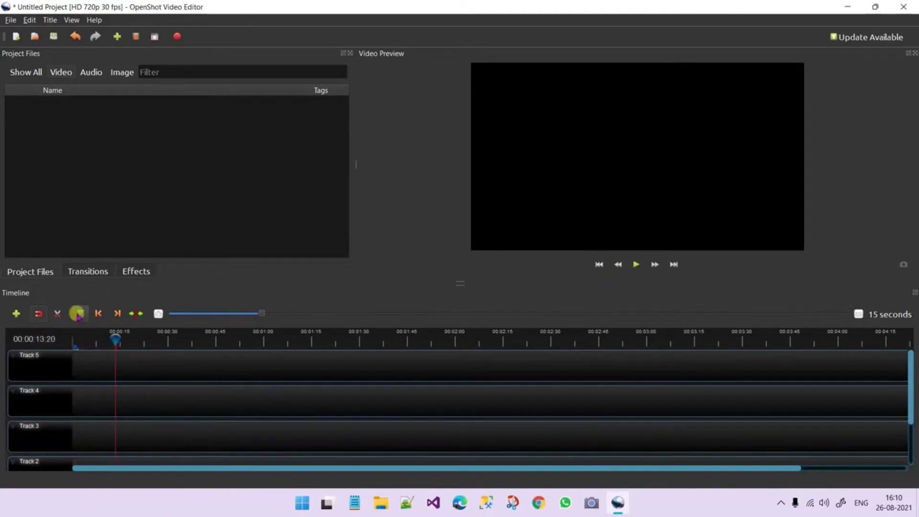
{"action": "left_click", "coordinate": [79, 314]}
{"action": "left_click", "coordinate": [168, 339]}
{"action": "left_click", "coordinate": [79, 313]}
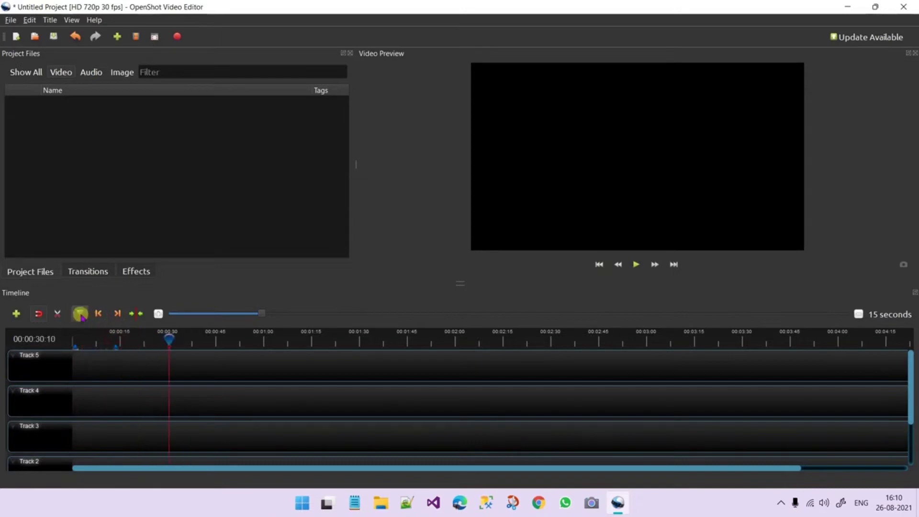
- Move the playhead to about 00:00:39:14 and jump back and forth between the timeline markers, ending on the first one
{"action": "left_click_drag", "start_coordinate": [168, 335], "coordinate": [197, 337]}
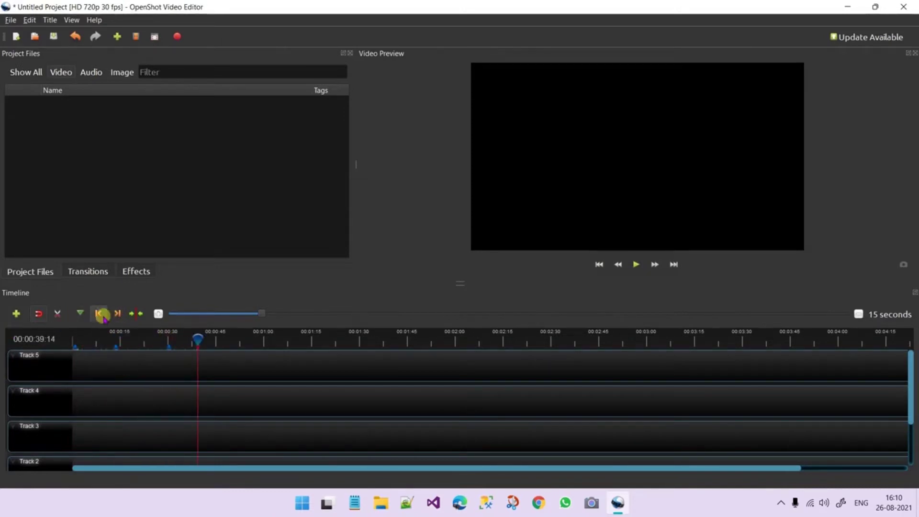
{"action": "left_click", "coordinate": [98, 313]}
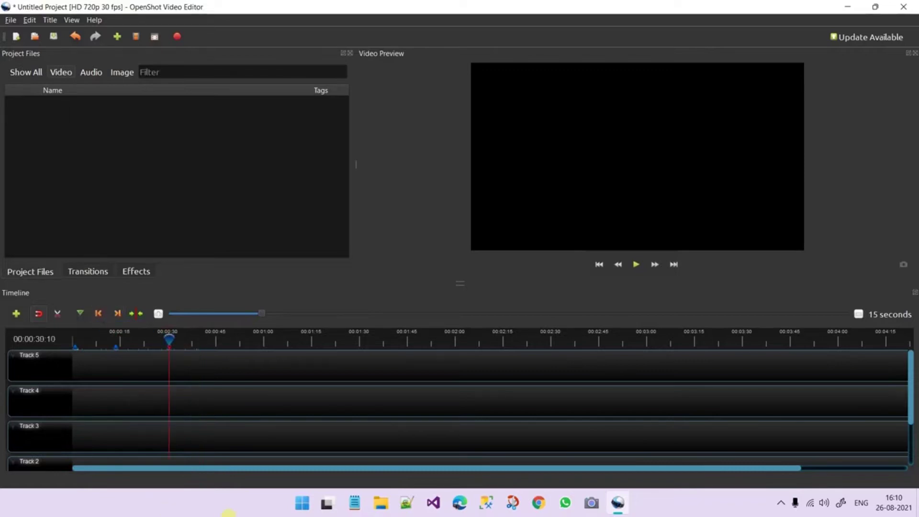
{"action": "left_click", "coordinate": [97, 313]}
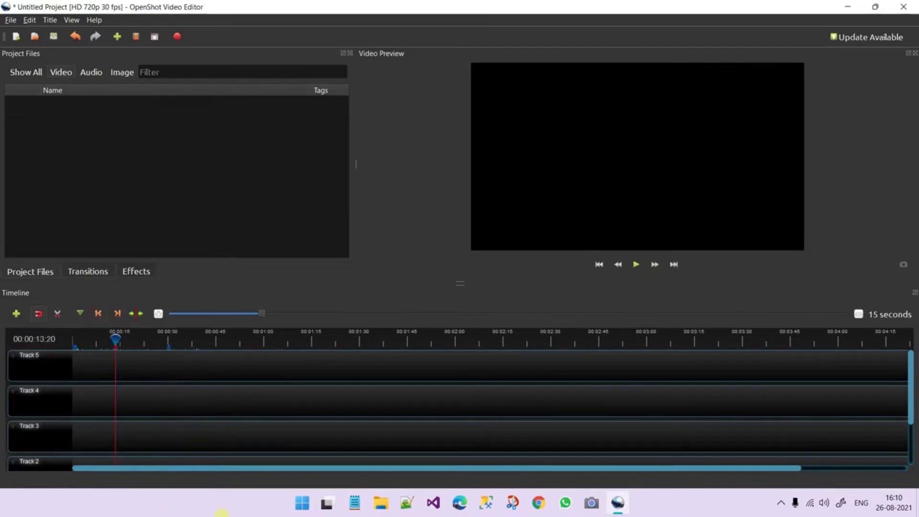
{"action": "left_click", "coordinate": [99, 313]}
{"action": "left_click", "coordinate": [116, 313]}
{"action": "left_click", "coordinate": [114, 314]}
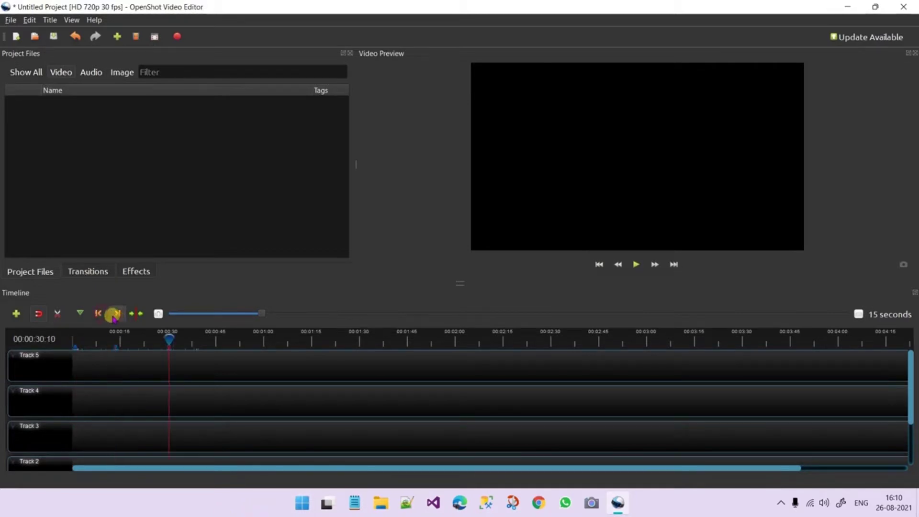
{"action": "left_click", "coordinate": [98, 314]}
{"action": "left_click", "coordinate": [98, 315]}
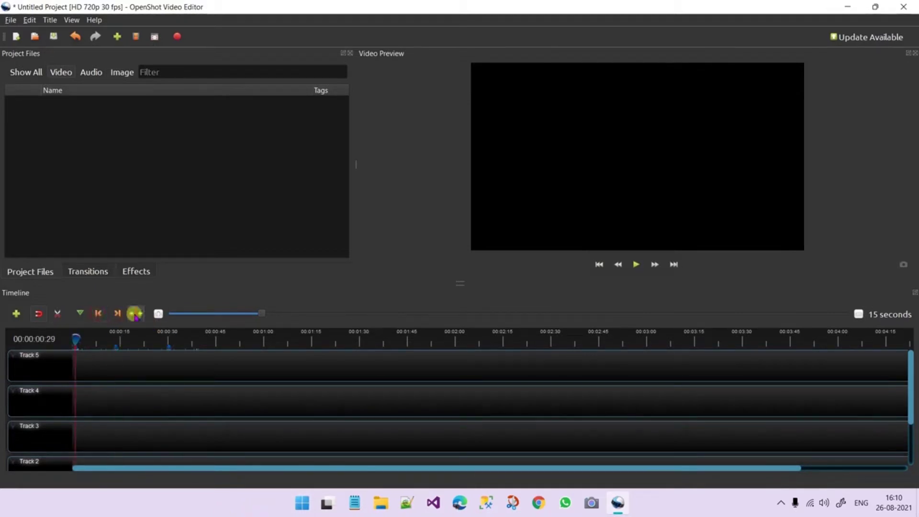
- Center the timeline on the playhead and set the timeline zoom to 30 seconds
{"action": "left_click", "coordinate": [137, 315]}
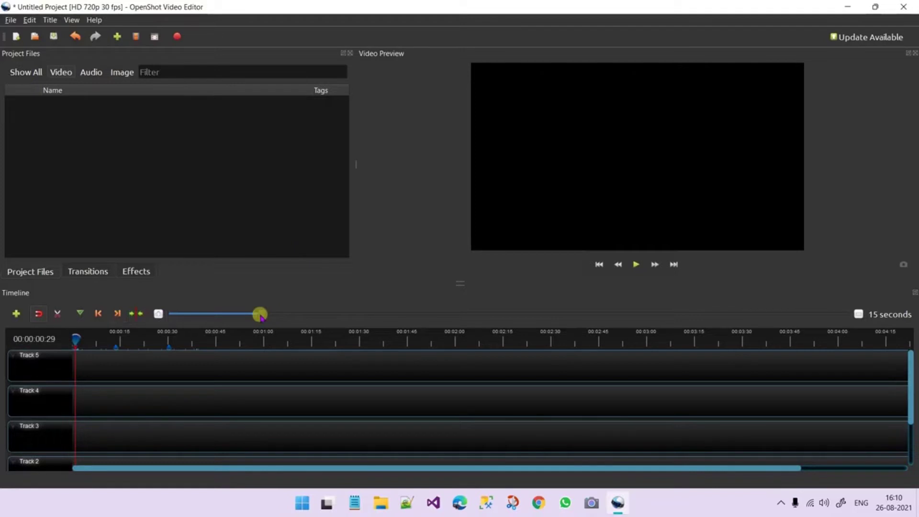
{"action": "left_click_drag", "start_coordinate": [260, 316], "coordinate": [2, 347]}
{"action": "left_click_drag", "start_coordinate": [172, 313], "coordinate": [294, 349]}
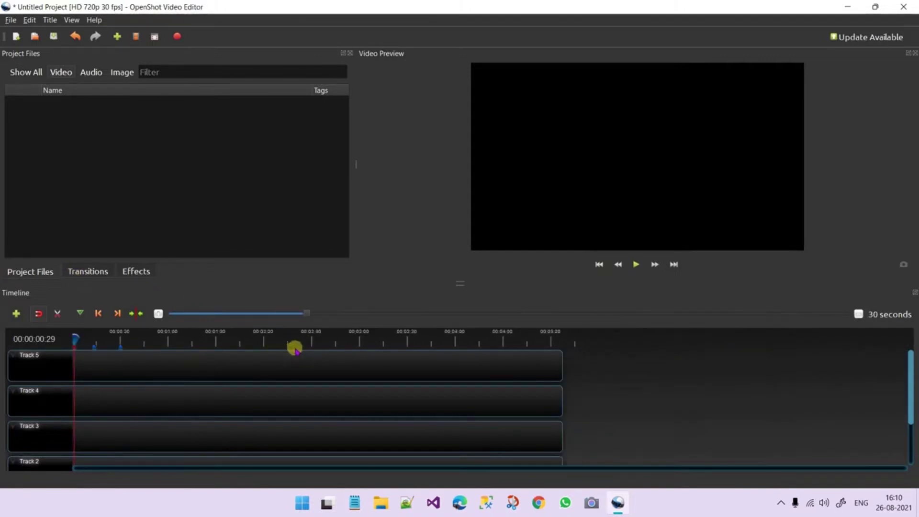
- Open the Save Frame dialog for the current preview frame and cancel it without saving
{"action": "left_click", "coordinate": [901, 264]}
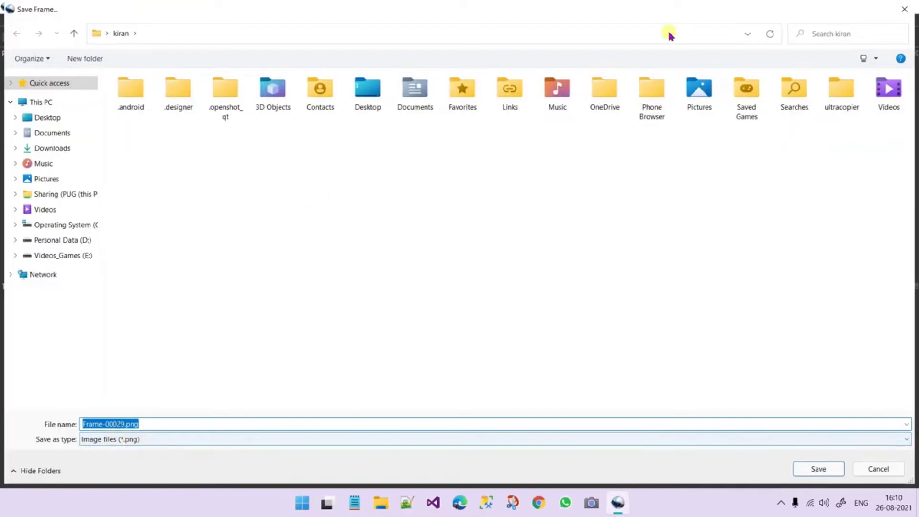
{"action": "left_click", "coordinate": [902, 7]}
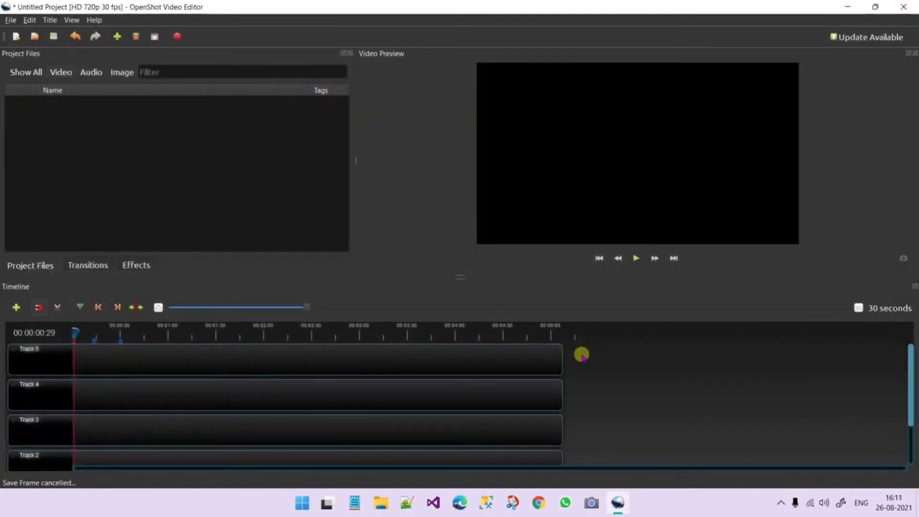
{"action": "scroll", "coordinate": [530, 367], "scroll_direction": "down", "scroll_amount": 2}
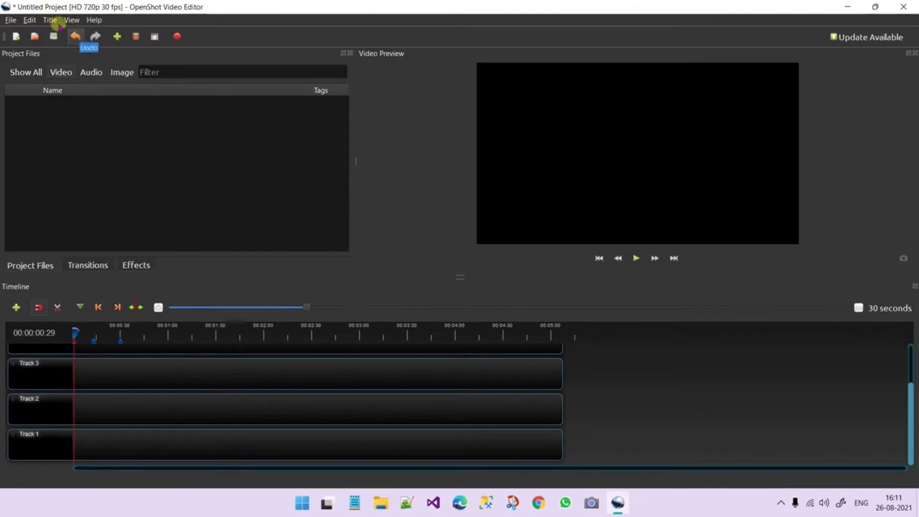
- Review the commands for handling projects, including the export options, and the editing commands such as Clear History and Preferences
{"action": "left_click", "coordinate": [9, 20]}
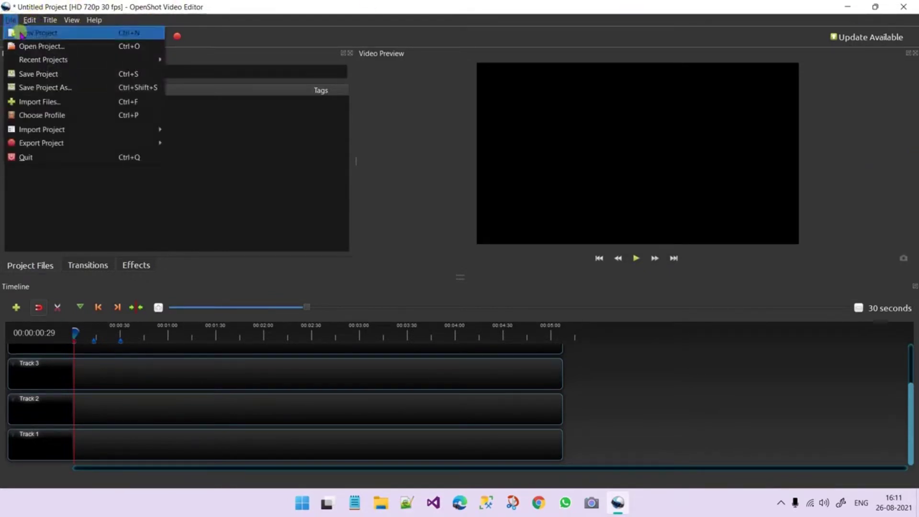
{"action": "left_click", "coordinate": [9, 20]}
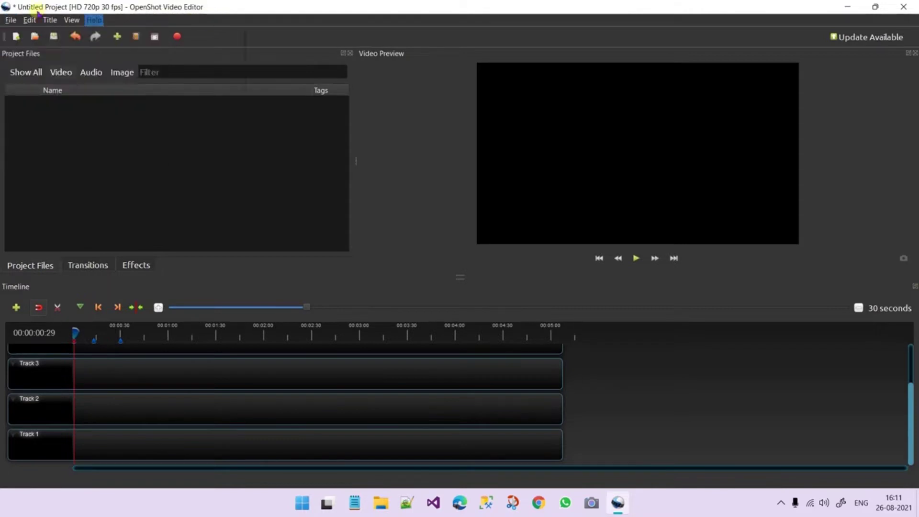
{"action": "left_click", "coordinate": [29, 20]}
{"action": "mouse_move", "coordinate": [8, 20]}
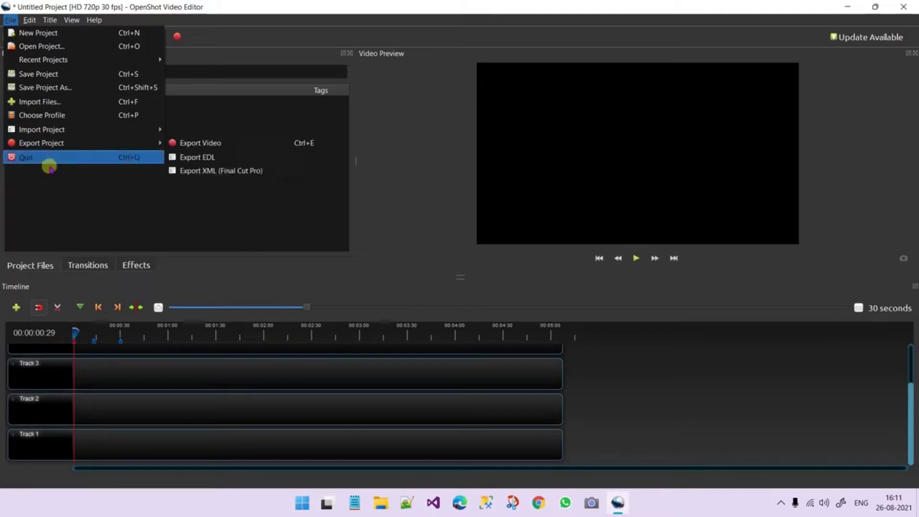
{"action": "left_click", "coordinate": [49, 209]}
{"action": "left_click", "coordinate": [25, 21]}
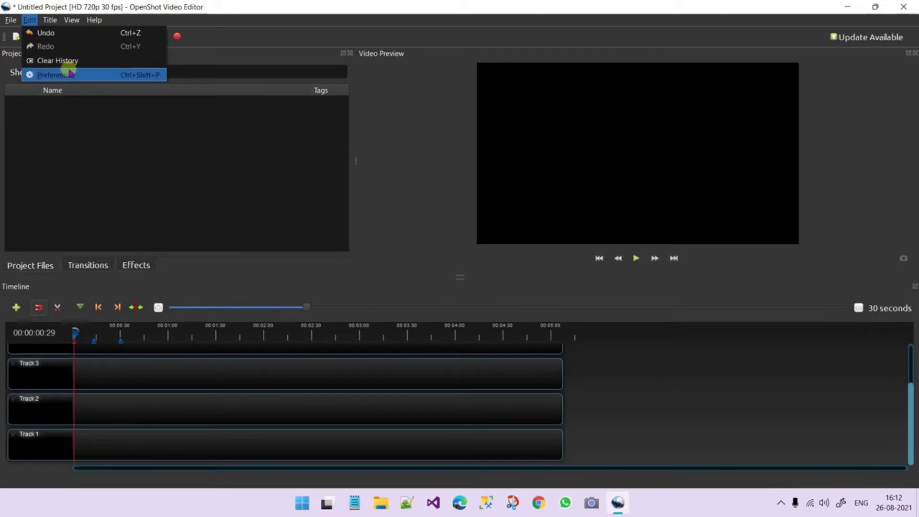
{"action": "left_click", "coordinate": [48, 113]}
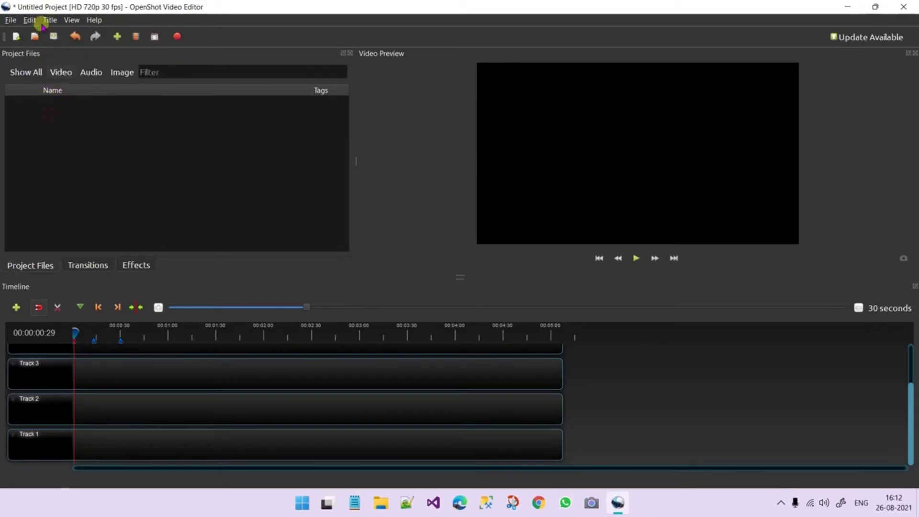
- Start a new title, browse the available templates, and select the second Creative Commons template
{"action": "left_click", "coordinate": [49, 20]}
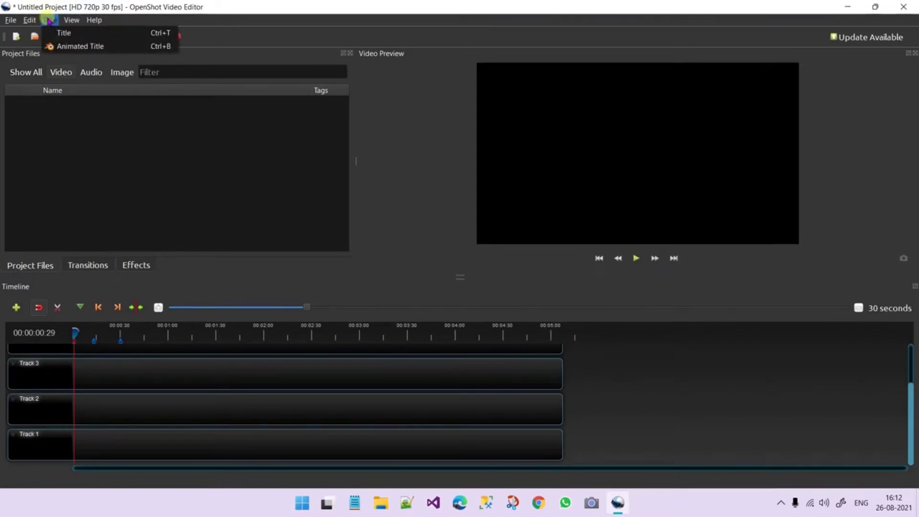
{"action": "left_click", "coordinate": [704, 178]}
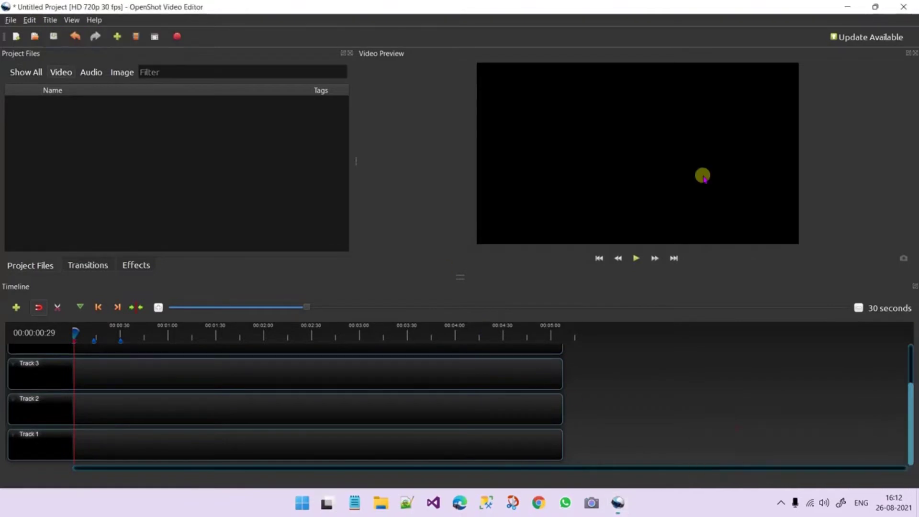
{"action": "left_click", "coordinate": [50, 20]}
{"action": "left_click", "coordinate": [64, 34]}
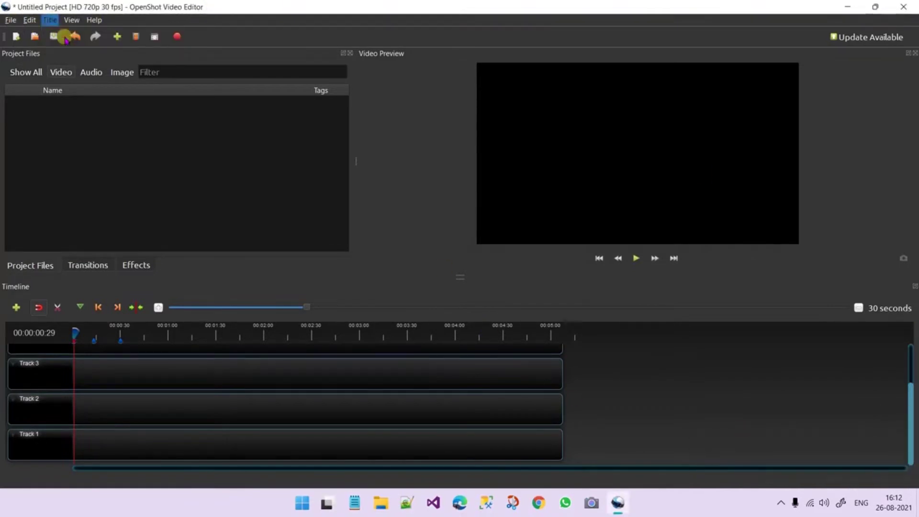
{"action": "scroll", "coordinate": [383, 245], "scroll_direction": "down", "scroll_amount": 6}
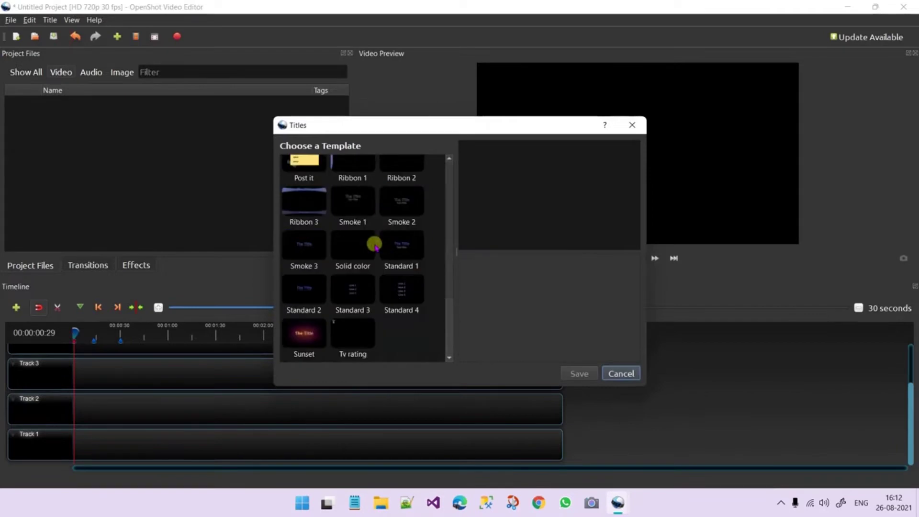
{"action": "scroll", "coordinate": [372, 263], "scroll_direction": "up", "scroll_amount": 6}
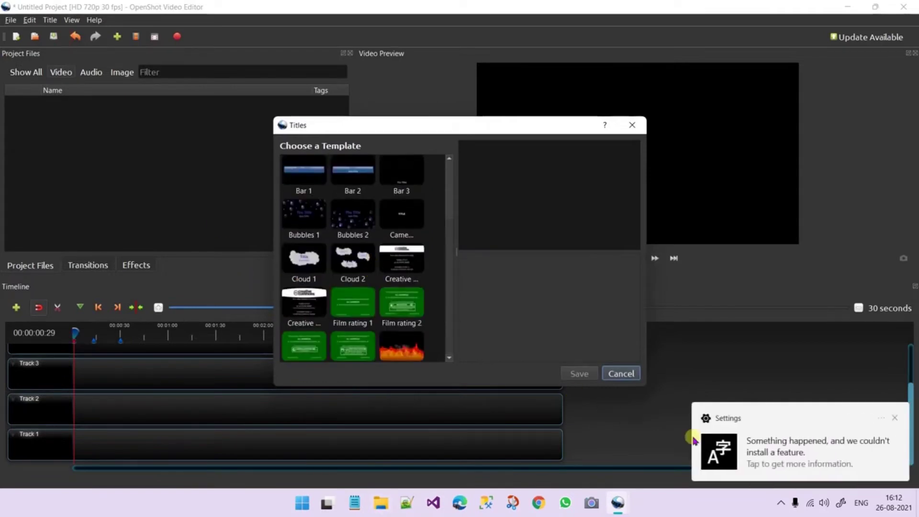
{"action": "scroll", "coordinate": [293, 201], "scroll_direction": "down", "scroll_amount": 6}
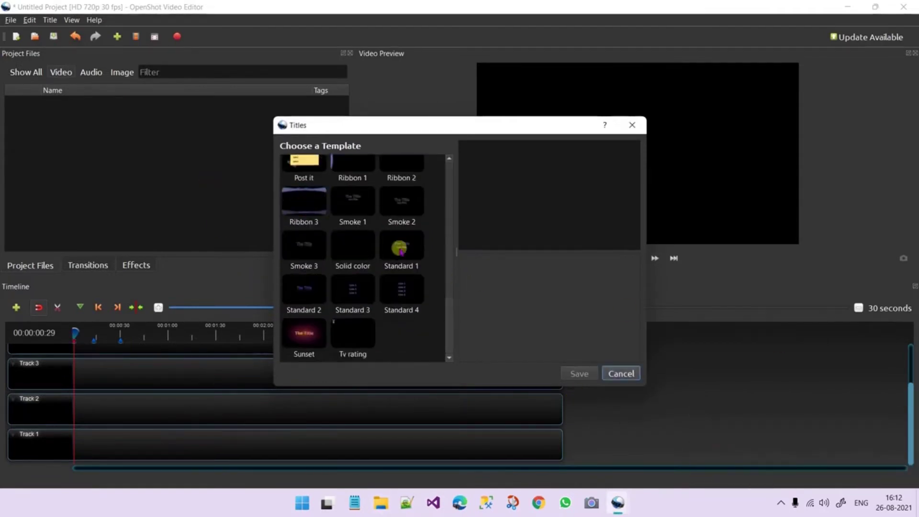
{"action": "scroll", "coordinate": [354, 218], "scroll_direction": "up", "scroll_amount": 5}
{"action": "left_click", "coordinate": [294, 171]}
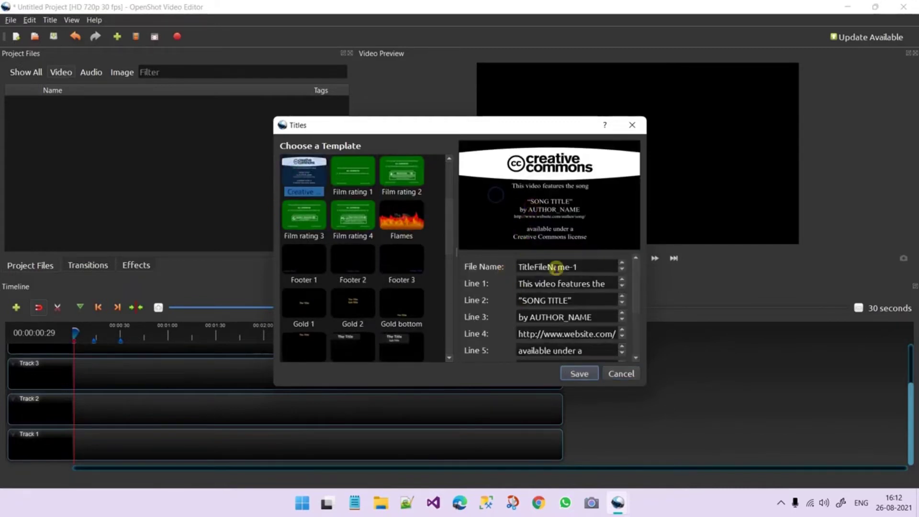
- Preview title templates including Film rating 1, Sunset, Standard 3, Standard 2, Creative Commons and Bar 1, and close the Titles dialog without saving
{"action": "left_click", "coordinate": [361, 176]}
{"action": "scroll", "coordinate": [369, 218], "scroll_direction": "down", "scroll_amount": 5}
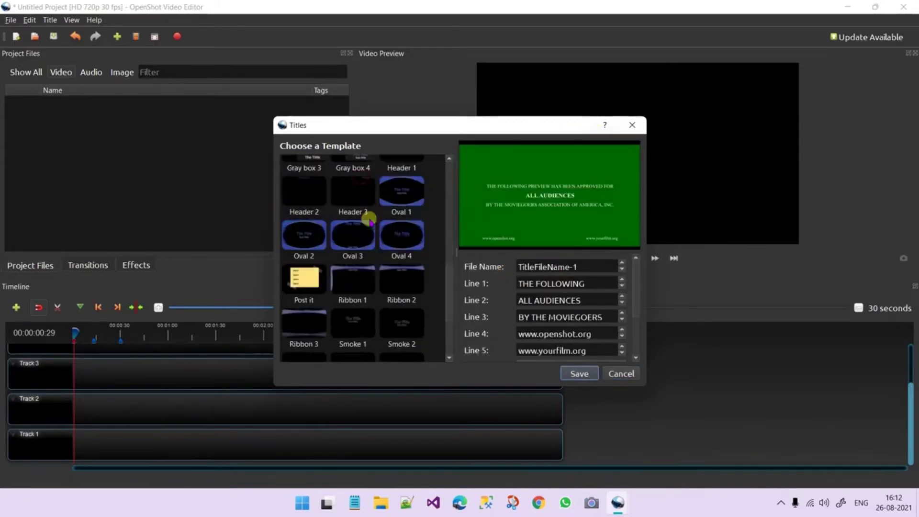
{"action": "scroll", "coordinate": [372, 221], "scroll_direction": "down", "scroll_amount": 3}
{"action": "left_click", "coordinate": [311, 338]}
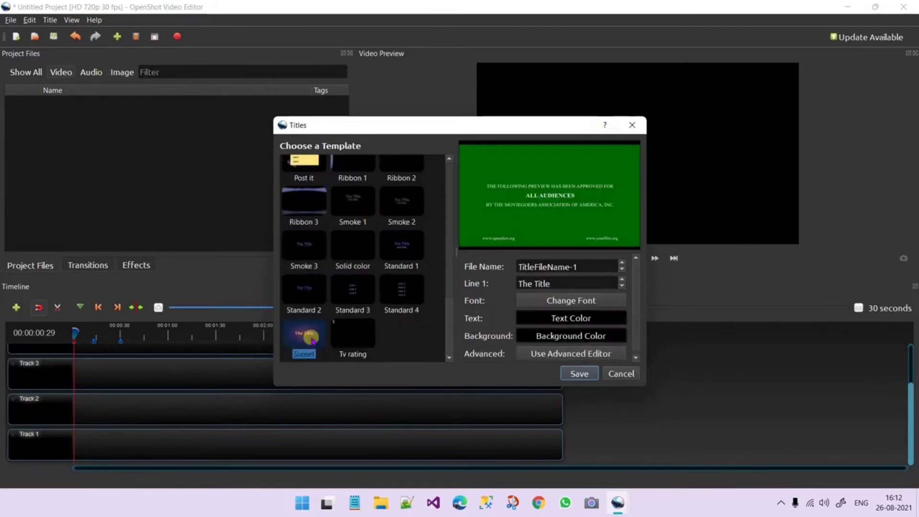
{"action": "left_click", "coordinate": [341, 339]}
{"action": "left_click", "coordinate": [338, 302]}
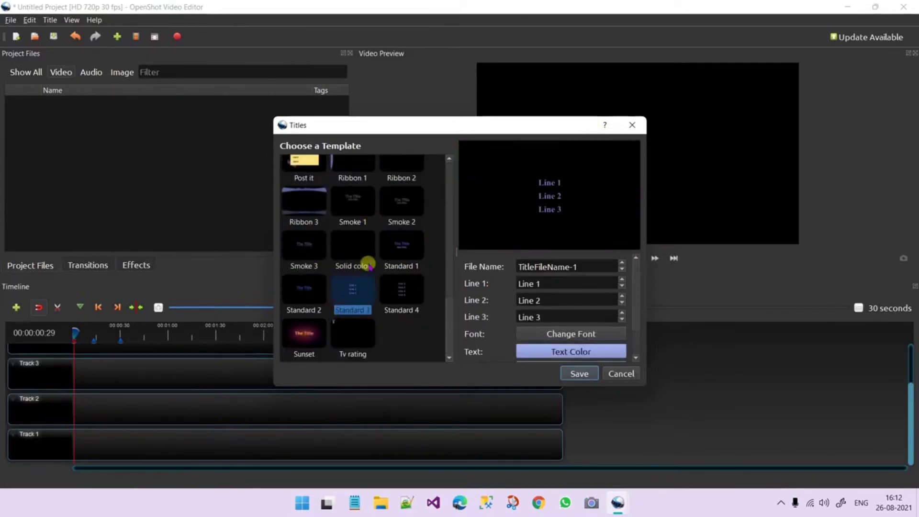
{"action": "left_click", "coordinate": [312, 302]}
{"action": "scroll", "coordinate": [417, 216], "scroll_direction": "up", "scroll_amount": 3}
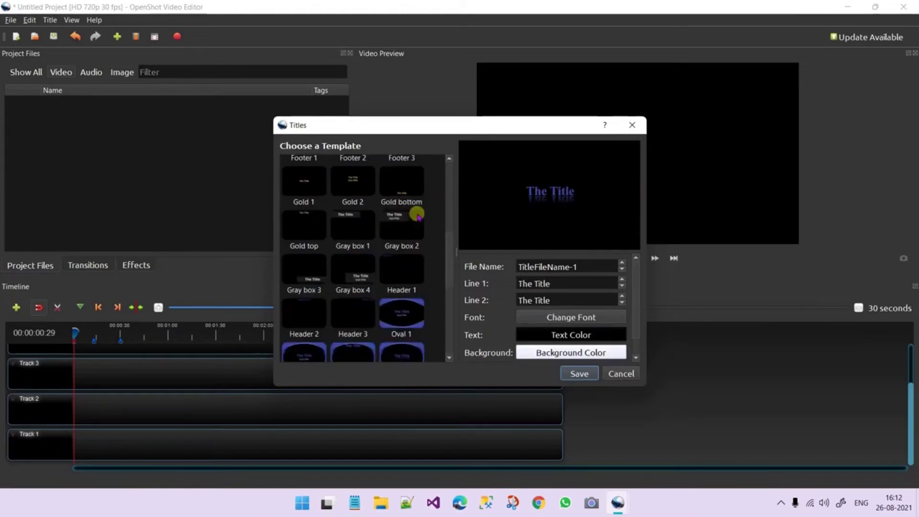
{"action": "scroll", "coordinate": [369, 254], "scroll_direction": "up", "scroll_amount": 2}
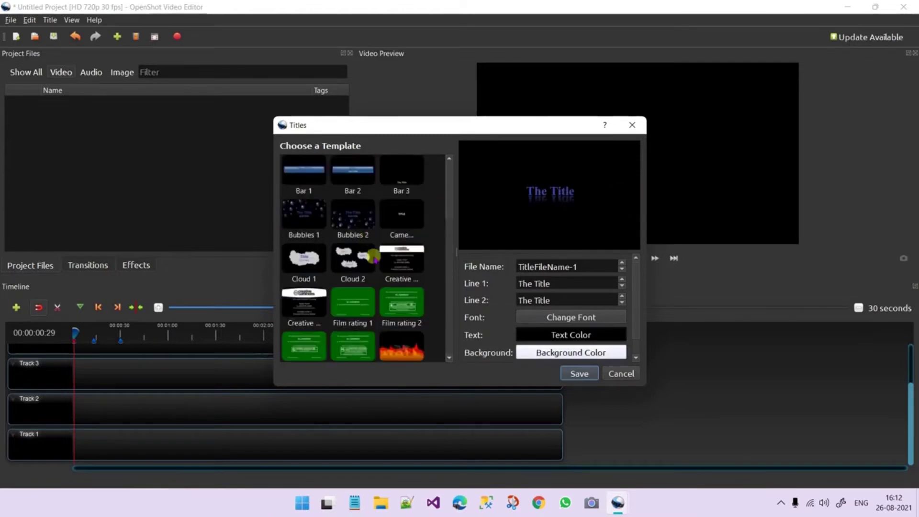
{"action": "left_click", "coordinate": [396, 260]}
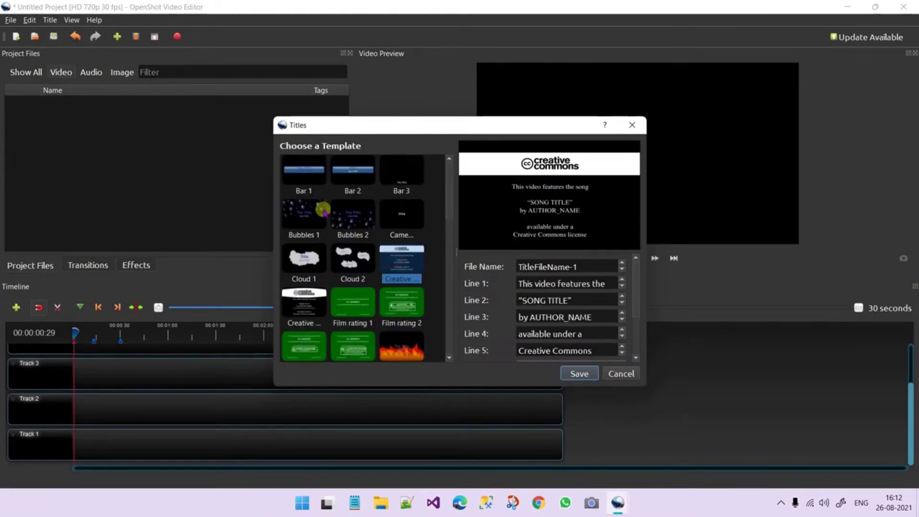
{"action": "left_click", "coordinate": [306, 181]}
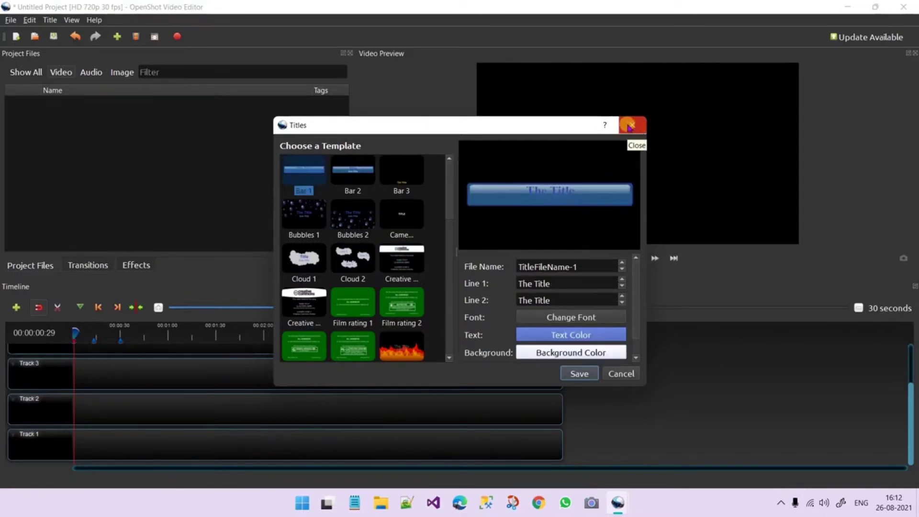
{"action": "left_click", "coordinate": [628, 126]}
- Open the animated titles, browse the templates, select the Slide Left one, dismiss the Blender message and close the dialog without rendering
{"action": "left_click", "coordinate": [49, 20]}
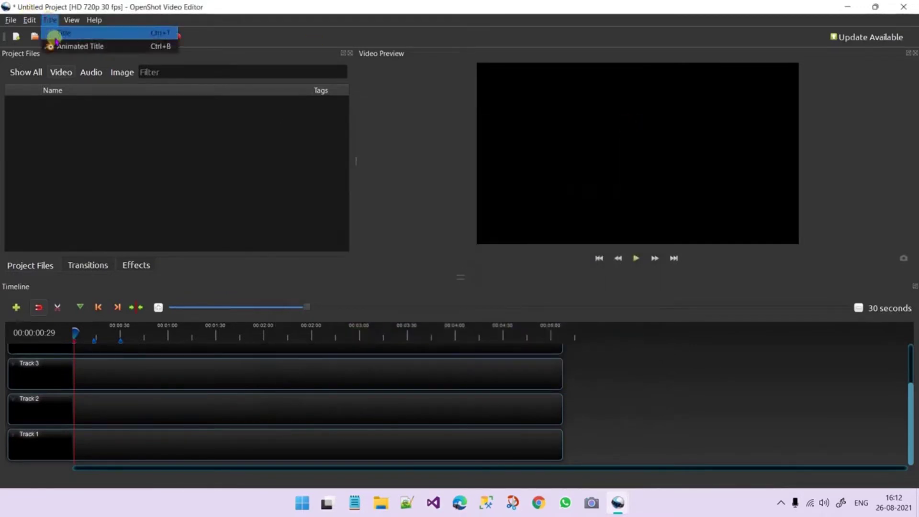
{"action": "left_click", "coordinate": [60, 46]}
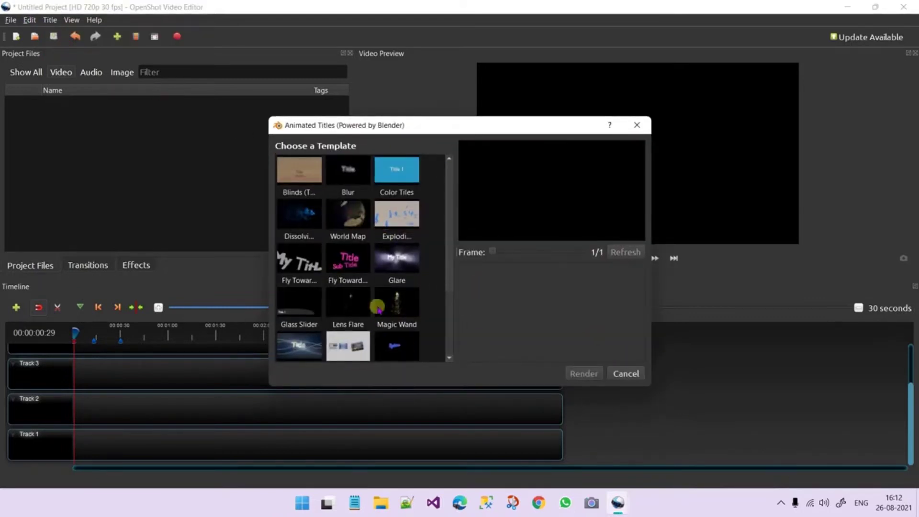
{"action": "scroll", "coordinate": [393, 245], "scroll_direction": "down", "scroll_amount": 2}
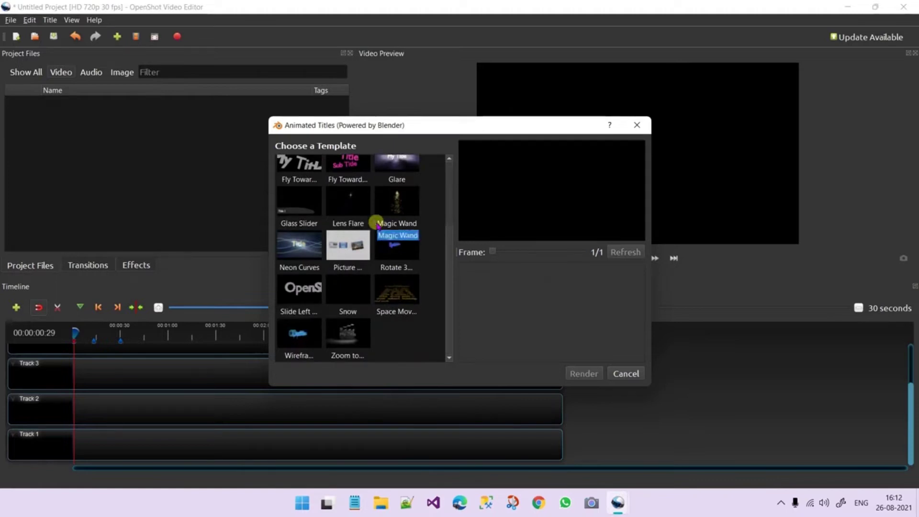
{"action": "left_click", "coordinate": [289, 300]}
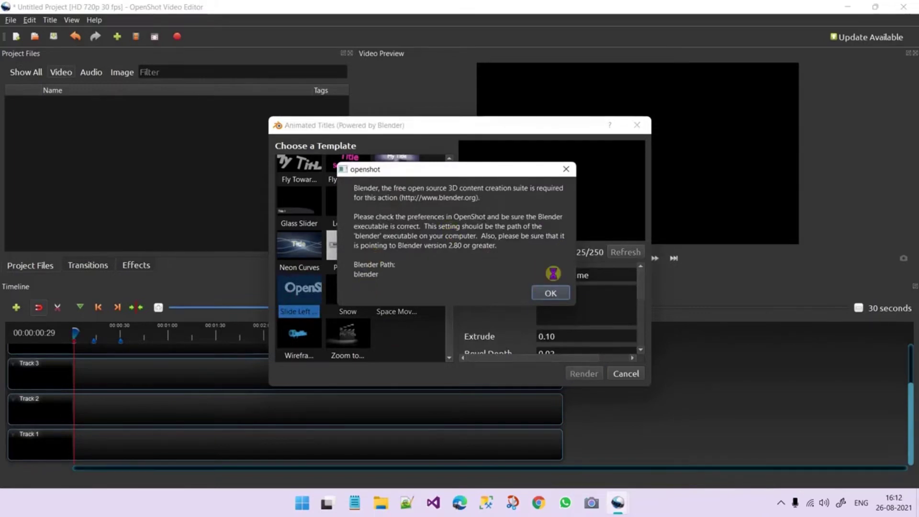
{"action": "left_click", "coordinate": [566, 170]}
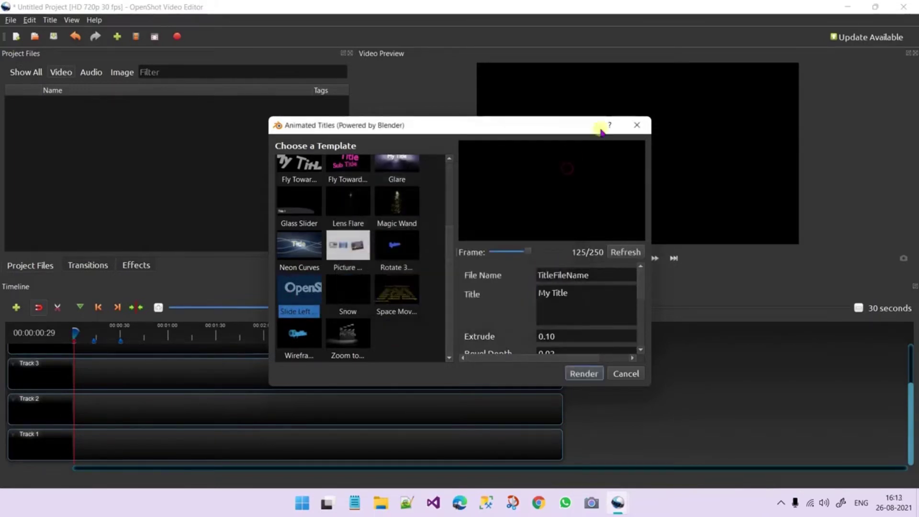
{"action": "left_click", "coordinate": [637, 125]}
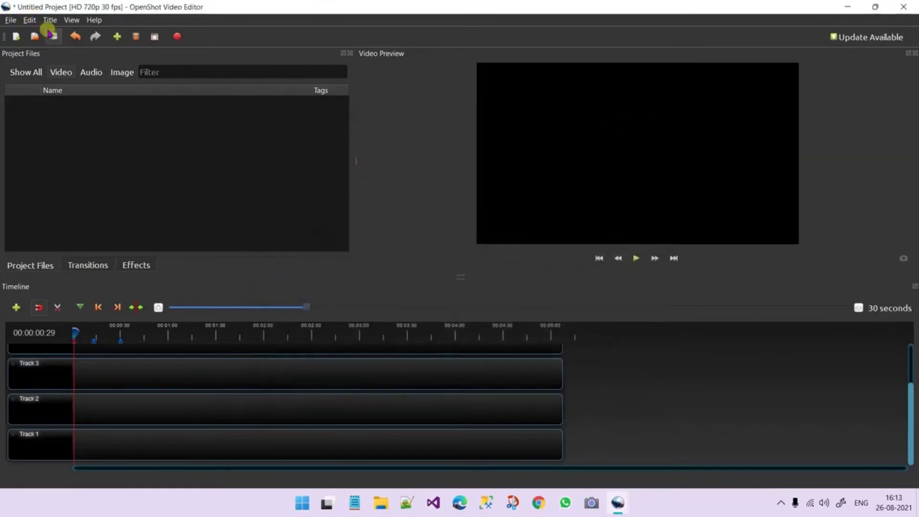
- Hide the main toolbar and show it again
{"action": "left_click", "coordinate": [50, 20]}
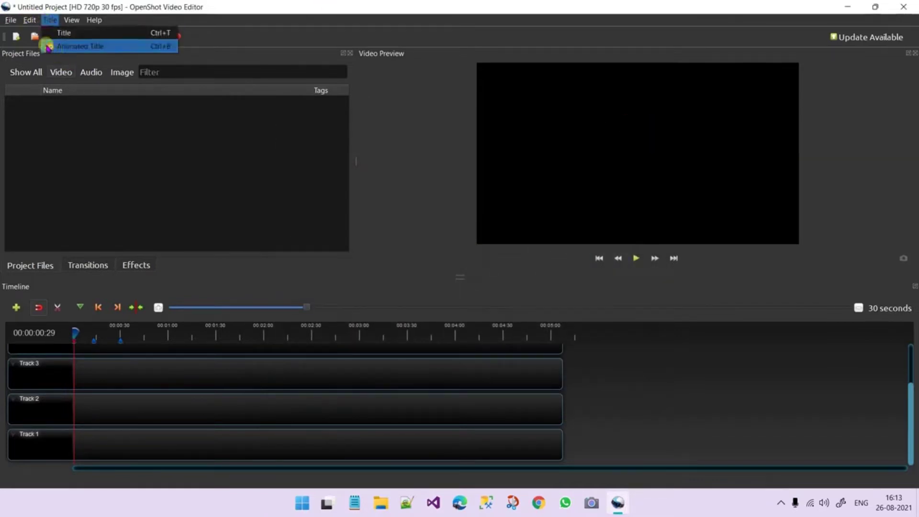
{"action": "left_click", "coordinate": [50, 19]}
{"action": "left_click", "coordinate": [73, 21]}
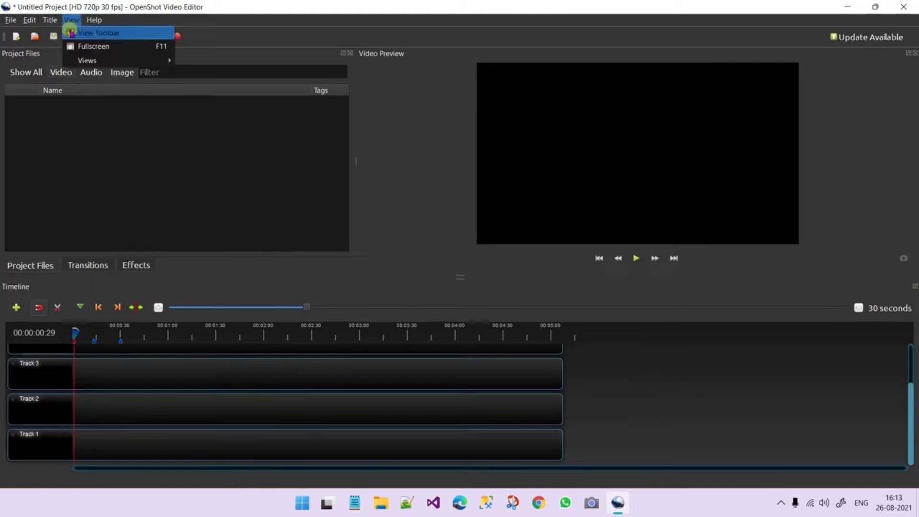
{"action": "left_click", "coordinate": [414, 168]}
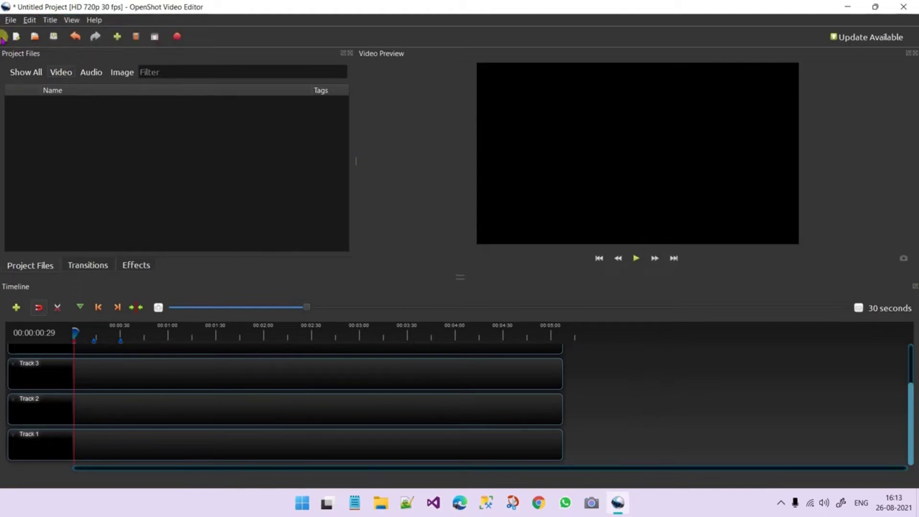
{"action": "left_click", "coordinate": [72, 19]}
{"action": "left_click", "coordinate": [96, 34]}
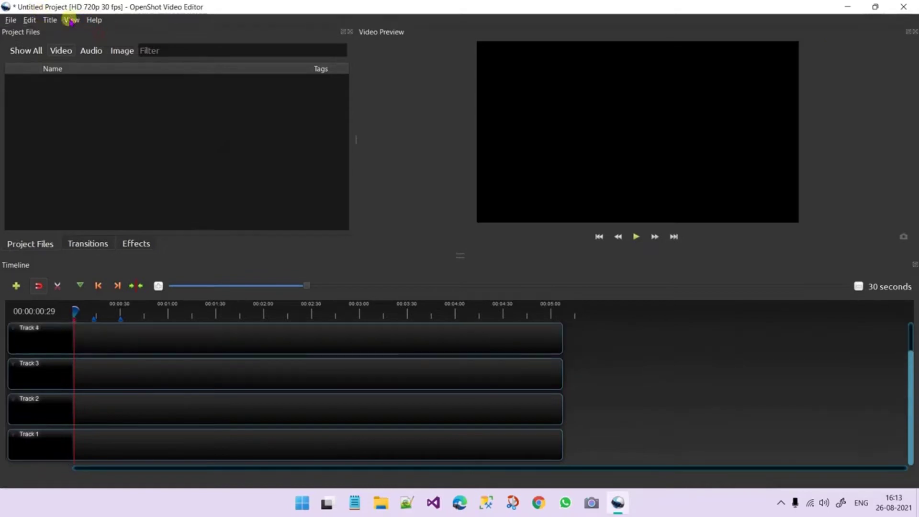
{"action": "left_click", "coordinate": [71, 19]}
{"action": "left_click", "coordinate": [73, 33]}
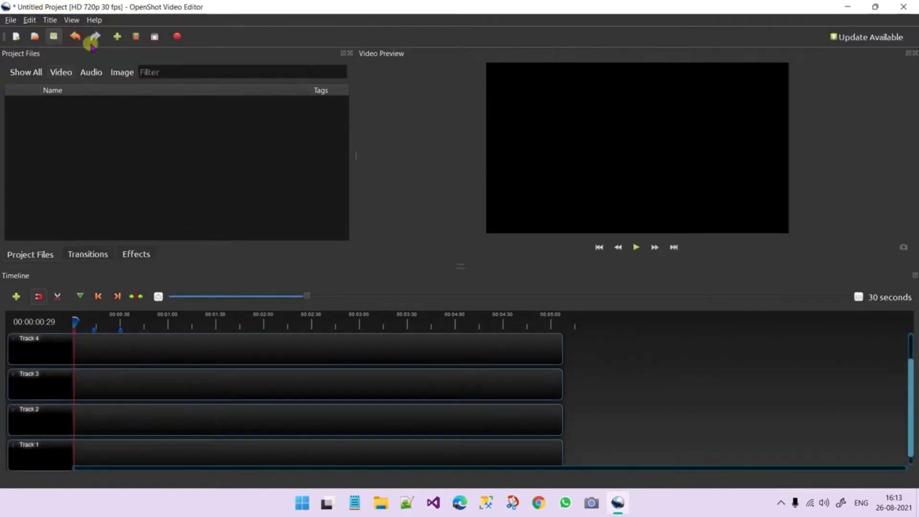
- Review the layout view options and the help commands, opening the application's translation page in the browser and closing it again
{"action": "left_click", "coordinate": [73, 20]}
{"action": "mouse_move", "coordinate": [76, 59]}
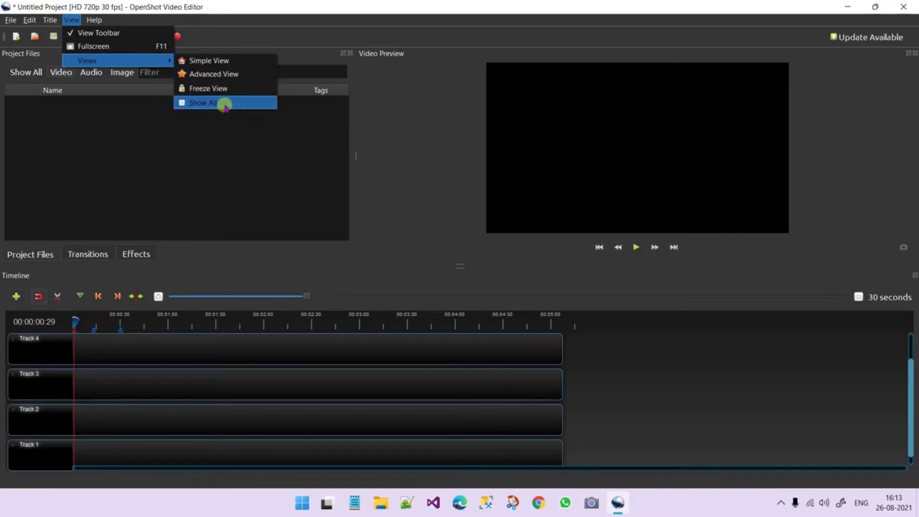
{"action": "mouse_move", "coordinate": [93, 20]}
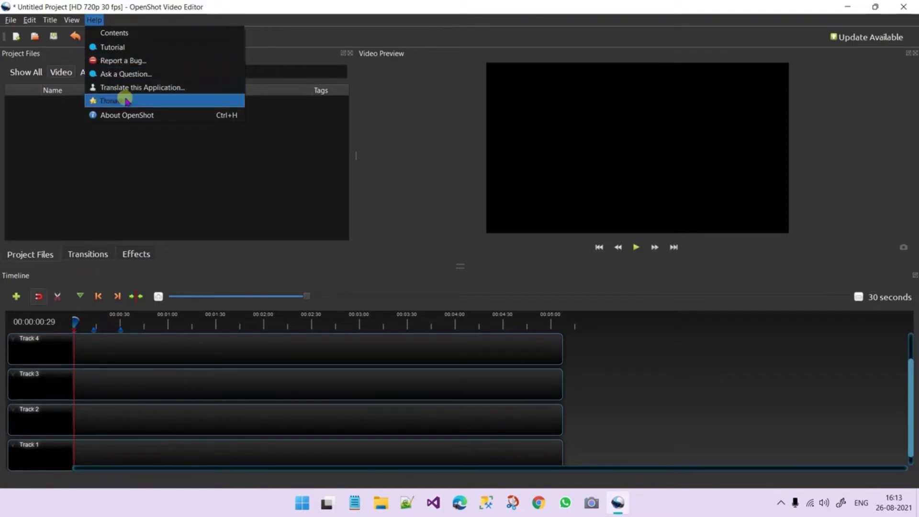
{"action": "left_click", "coordinate": [151, 90]}
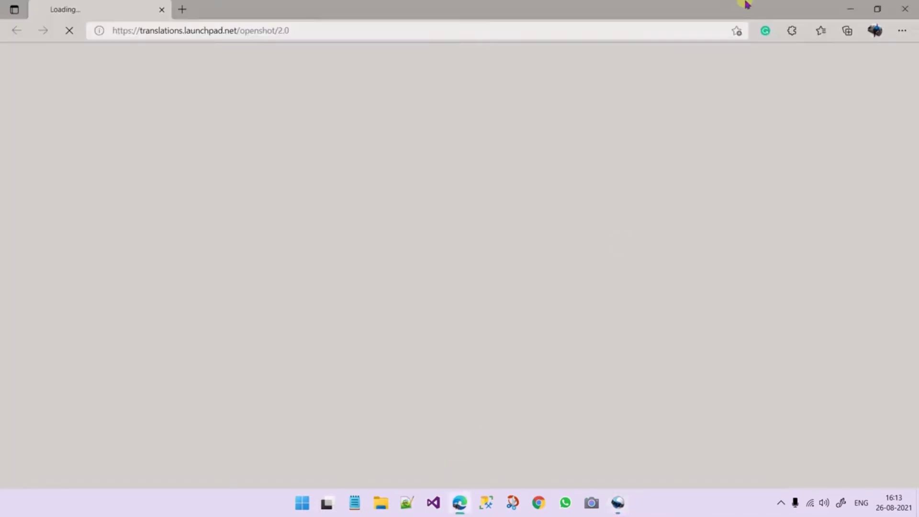
{"action": "left_click", "coordinate": [905, 8]}
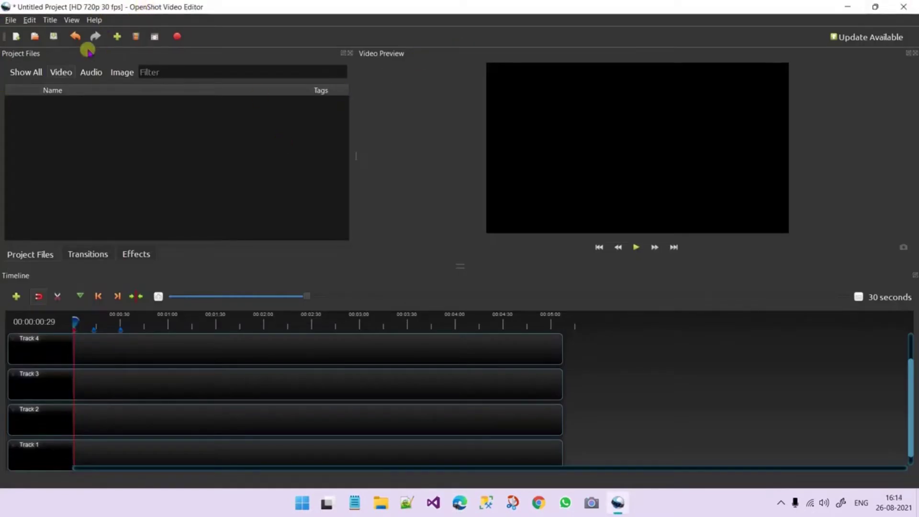
{"action": "left_click", "coordinate": [96, 20]}
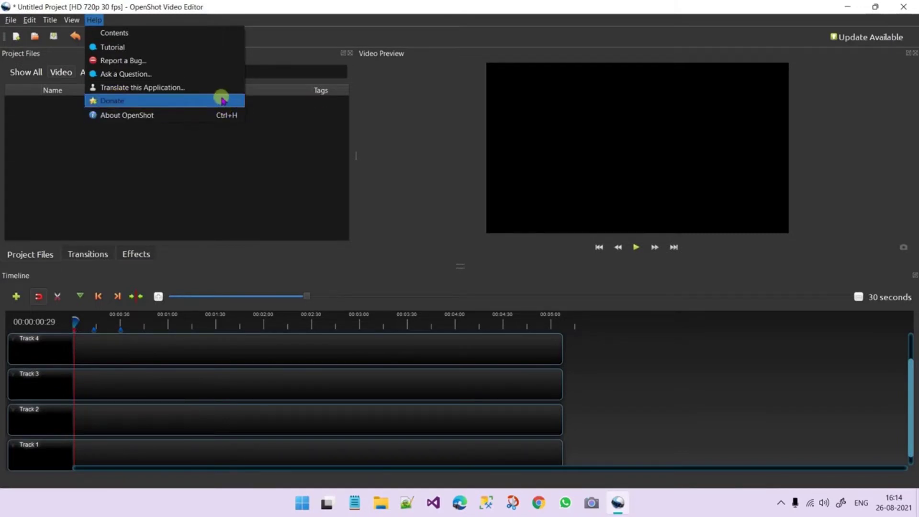
{"action": "left_click", "coordinate": [360, 143]}
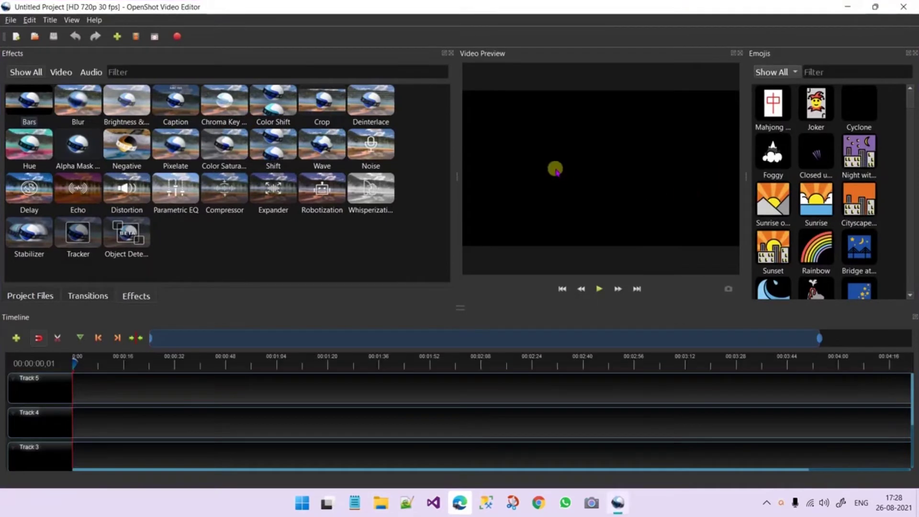
- Switch to the project files and back to the effects, and widen the Emojis panel to eight columns
{"action": "left_click", "coordinate": [30, 296]}
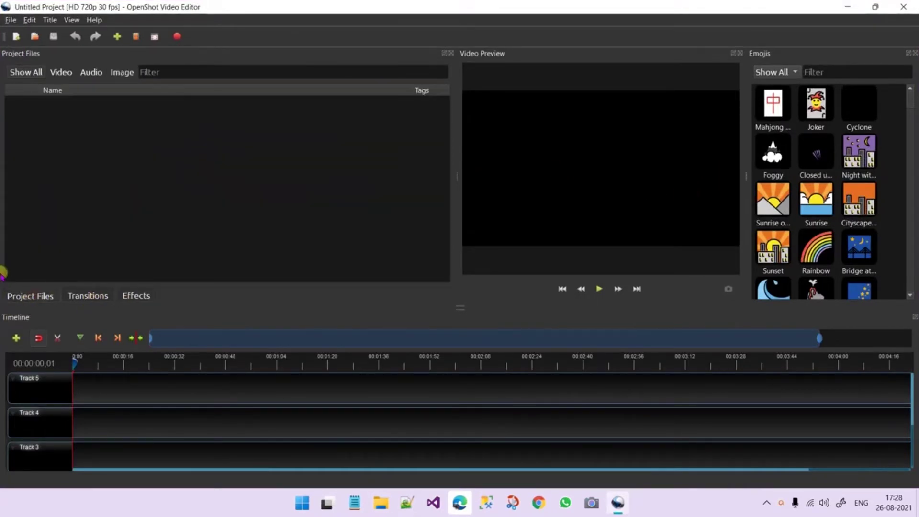
{"action": "left_click", "coordinate": [123, 298]}
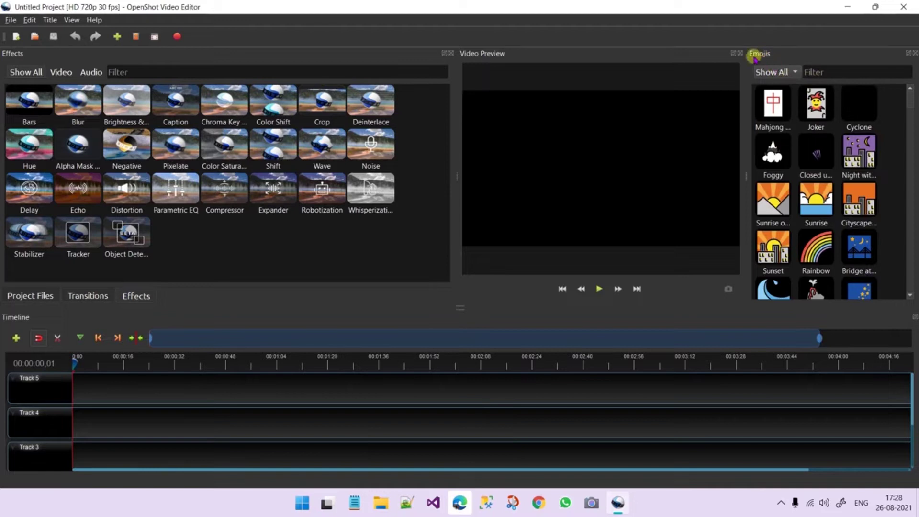
{"action": "left_click_drag", "start_coordinate": [745, 171], "coordinate": [532, 260]}
- Browse the emoji library, examining the available objects, faces, animals, vehicles and clothing
{"action": "scroll", "coordinate": [821, 152], "scroll_direction": "down", "scroll_amount": 15}
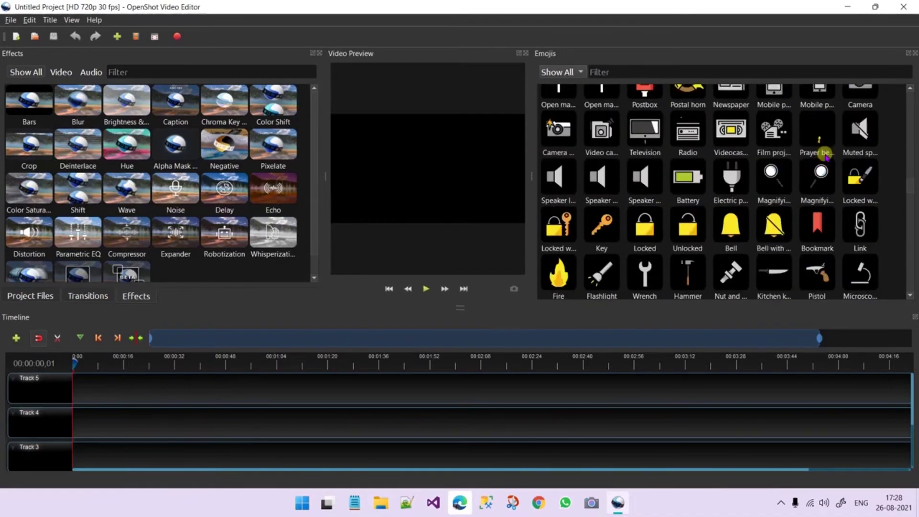
{"action": "scroll", "coordinate": [826, 156], "scroll_direction": "down", "scroll_amount": 5}
{"action": "mouse_move", "coordinate": [688, 233]}
{"action": "left_mouse_down"}
{"action": "mouse_move", "coordinate": [632, 235]}
{"action": "mouse_move", "coordinate": [482, 177]}
{"action": "mouse_move", "coordinate": [714, 200]}
{"action": "mouse_move", "coordinate": [721, 267]}
{"action": "mouse_move", "coordinate": [498, 353]}
{"action": "mouse_move", "coordinate": [222, 425]}
{"action": "mouse_move", "coordinate": [234, 431]}
{"action": "mouse_move", "coordinate": [695, 218]}
{"action": "left_mouse_up"}
{"action": "scroll", "coordinate": [695, 218], "scroll_direction": "down", "scroll_amount": 5}
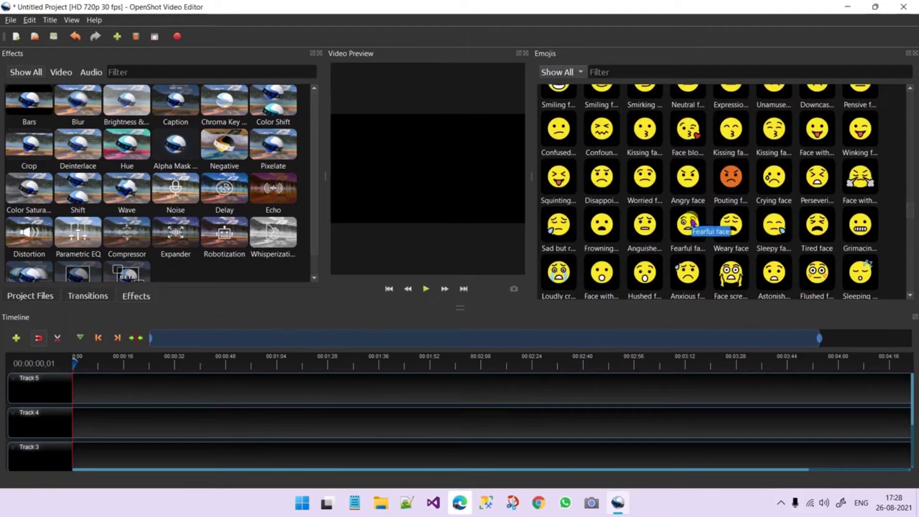
{"action": "scroll", "coordinate": [693, 222], "scroll_direction": "down", "scroll_amount": 10}
{"action": "scroll", "coordinate": [664, 220], "scroll_direction": "up", "scroll_amount": 10}
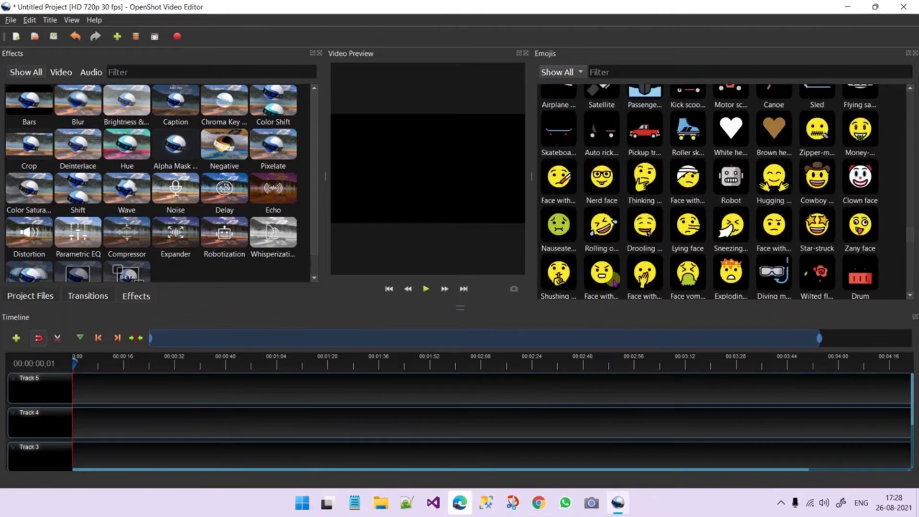
{"action": "scroll", "coordinate": [663, 230], "scroll_direction": "down", "scroll_amount": 5}
{"action": "scroll", "coordinate": [661, 249], "scroll_direction": "down", "scroll_amount": 3}
{"action": "scroll", "coordinate": [661, 264], "scroll_direction": "up", "scroll_amount": 3}
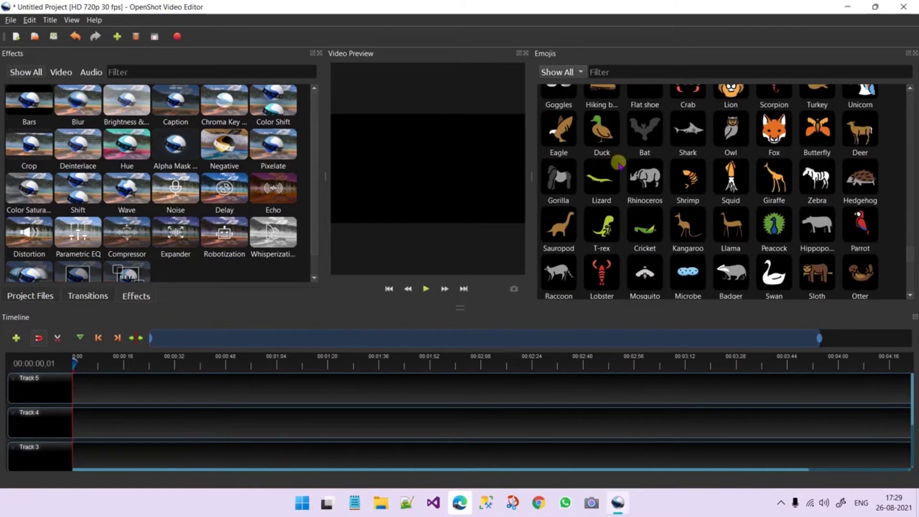
{"action": "scroll", "coordinate": [675, 216], "scroll_direction": "down", "scroll_amount": 3}
{"action": "scroll", "coordinate": [674, 214], "scroll_direction": "down", "scroll_amount": 3}
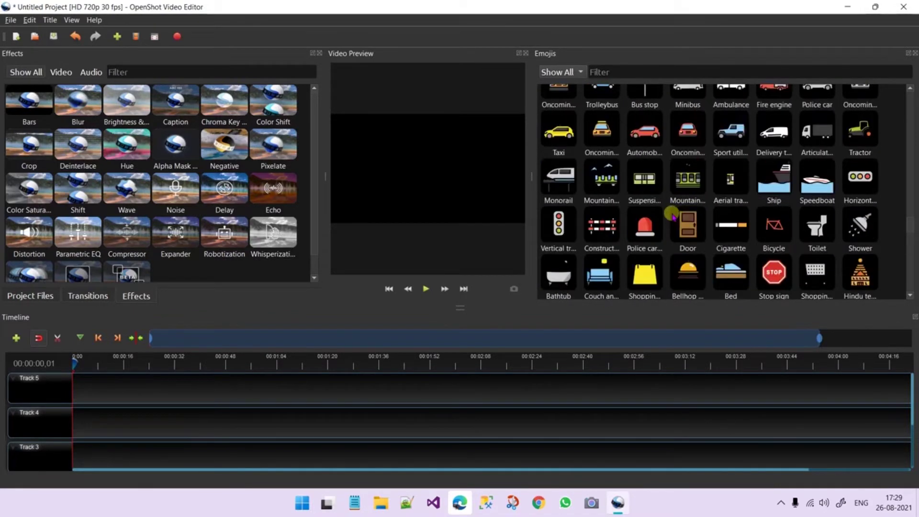
{"action": "scroll", "coordinate": [673, 213], "scroll_direction": "up", "scroll_amount": 10}
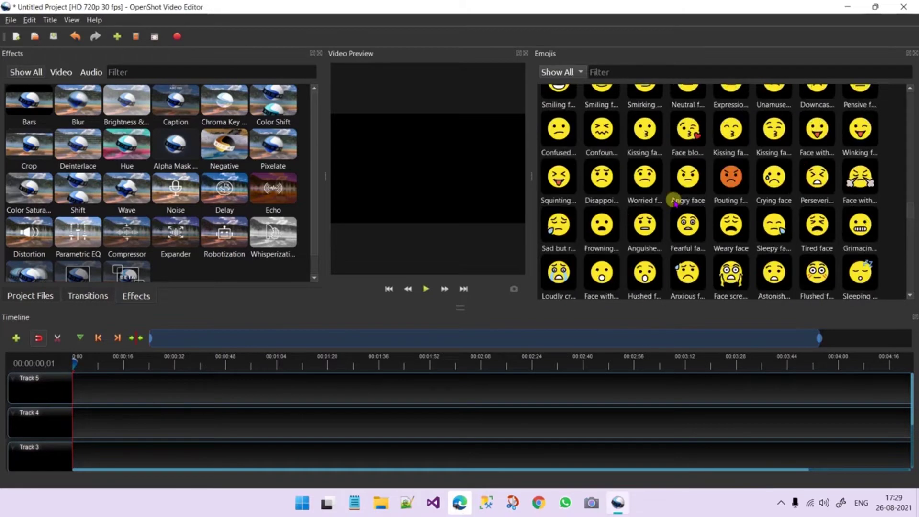
{"action": "scroll", "coordinate": [674, 201], "scroll_direction": "down", "scroll_amount": 10}
{"action": "scroll", "coordinate": [671, 197], "scroll_direction": "up", "scroll_amount": 5}
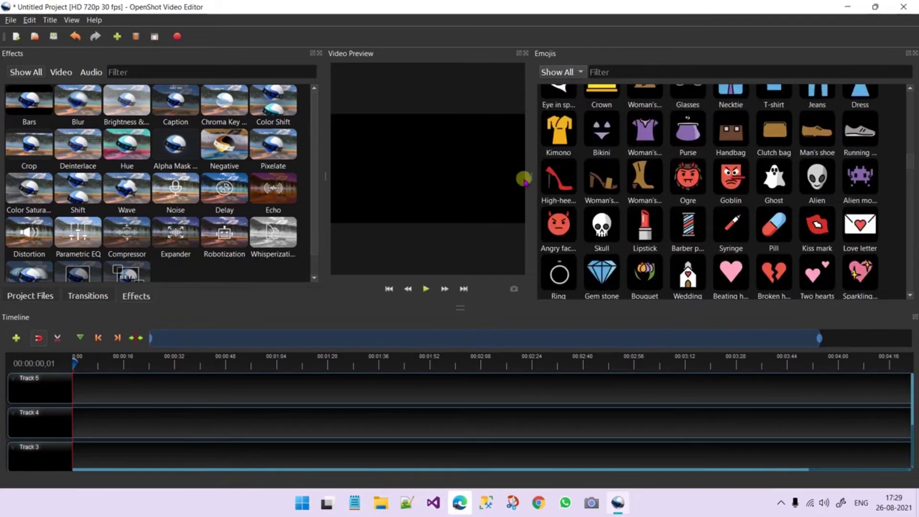
- Narrow the Emojis panel to five columns and browse further through the emojis
{"action": "left_click_drag", "start_coordinate": [532, 176], "coordinate": [677, 182]}
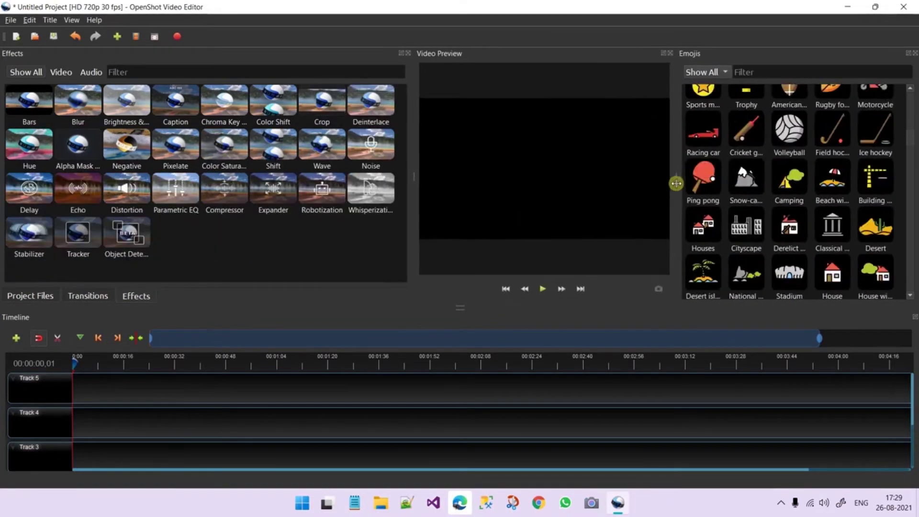
{"action": "scroll", "coordinate": [760, 210], "scroll_direction": "down", "scroll_amount": 5}
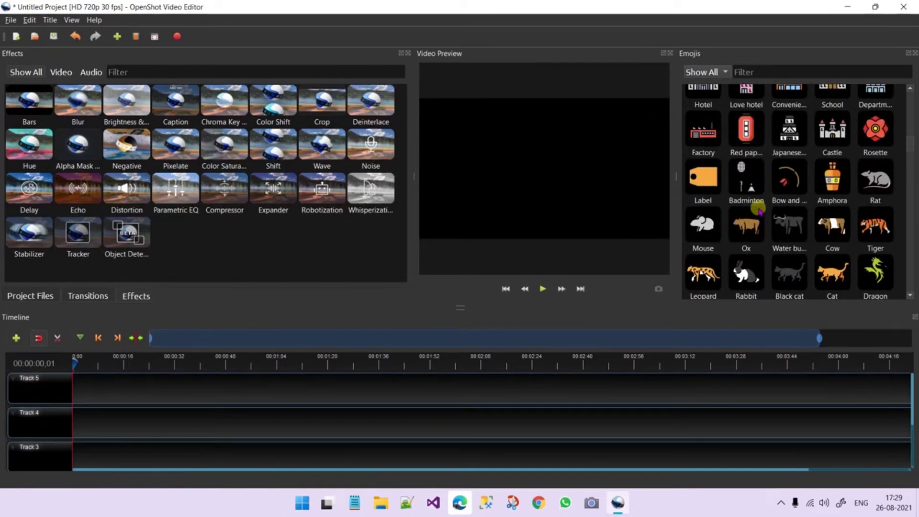
- Filter the emojis to the Activities category and examine what it offers
{"action": "scroll", "coordinate": [761, 211], "scroll_direction": "down", "scroll_amount": 5}
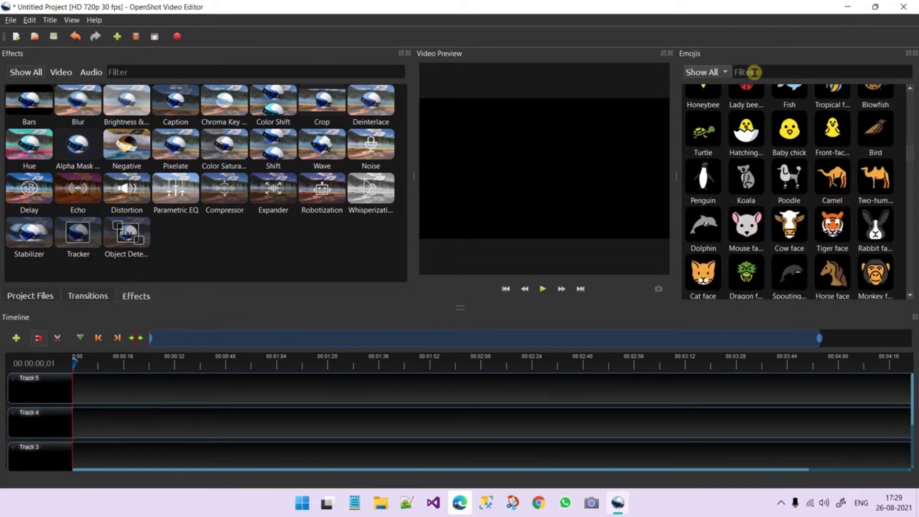
{"action": "left_click", "coordinate": [713, 74]}
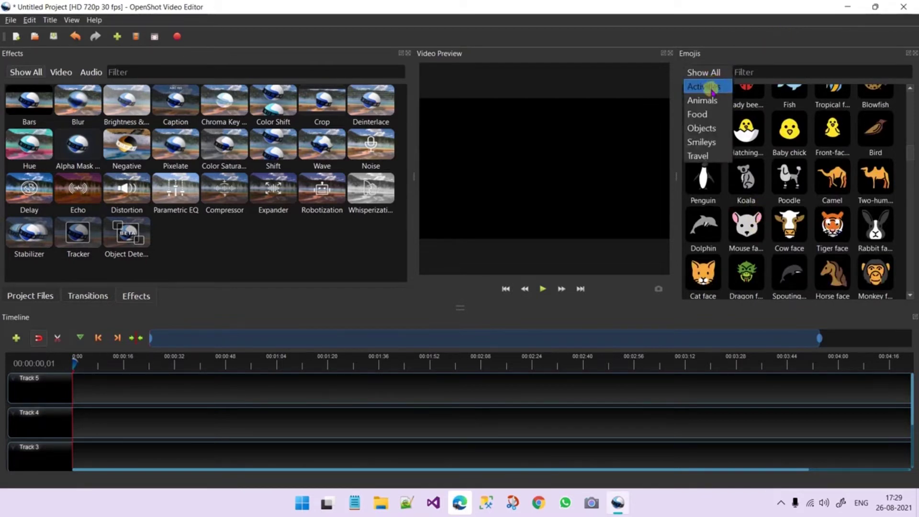
{"action": "left_click", "coordinate": [712, 88]}
{"action": "scroll", "coordinate": [728, 222], "scroll_direction": "up", "scroll_amount": 3}
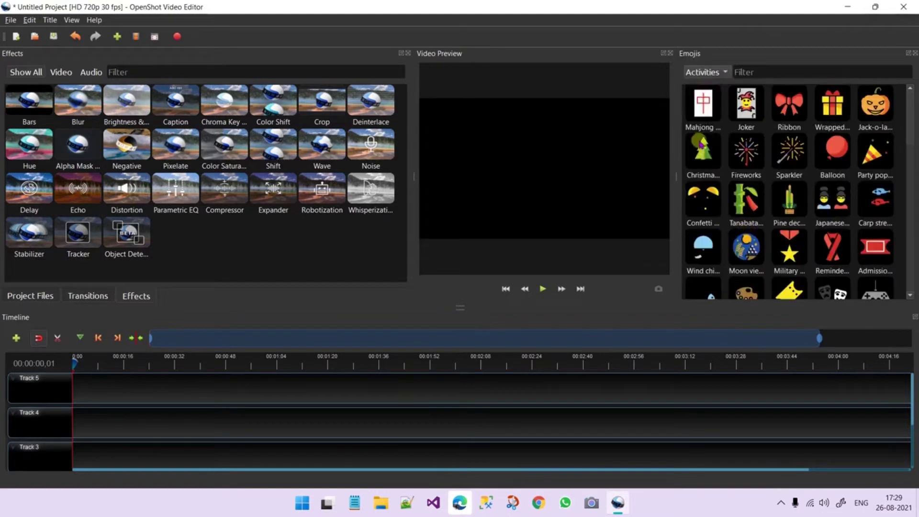
{"action": "scroll", "coordinate": [700, 143], "scroll_direction": "down", "scroll_amount": 5}
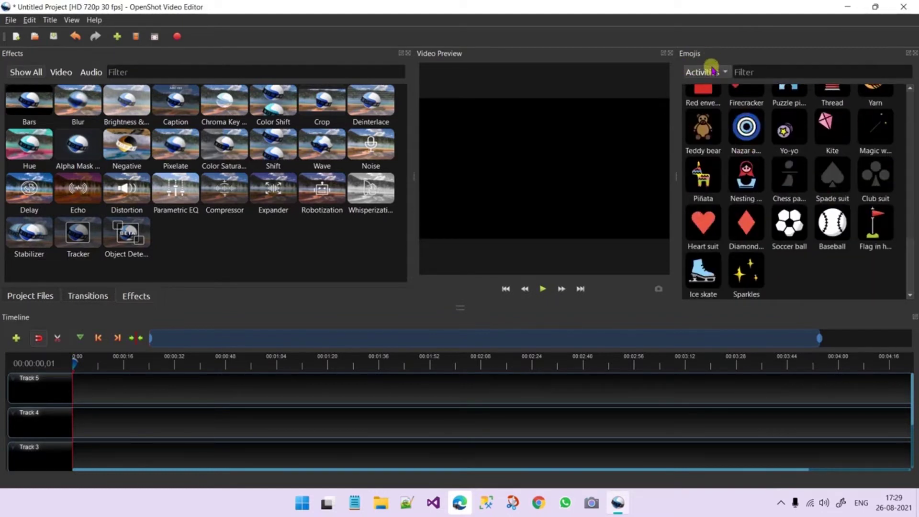
- Filter the emojis to the Animals category and look through its plants and animals
{"action": "left_click", "coordinate": [713, 71]}
{"action": "left_click", "coordinate": [706, 86]}
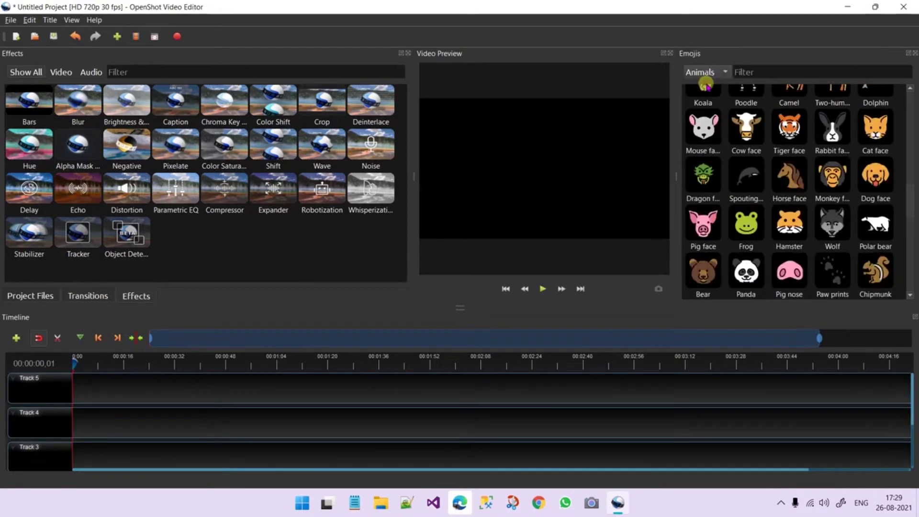
{"action": "scroll", "coordinate": [799, 164], "scroll_direction": "down", "scroll_amount": 5}
{"action": "scroll", "coordinate": [798, 164], "scroll_direction": "up", "scroll_amount": 10}
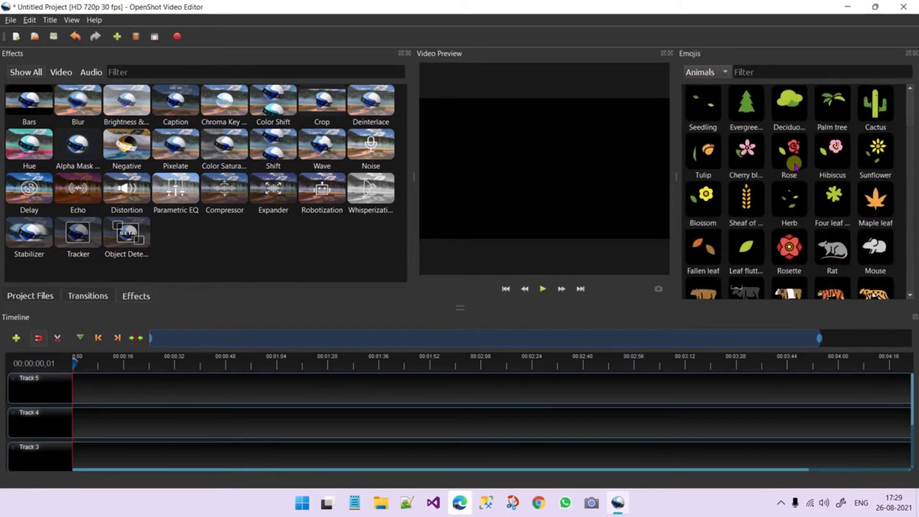
- Browse the emojis of the Food category and then those of the Objects category
{"action": "left_click", "coordinate": [719, 74]}
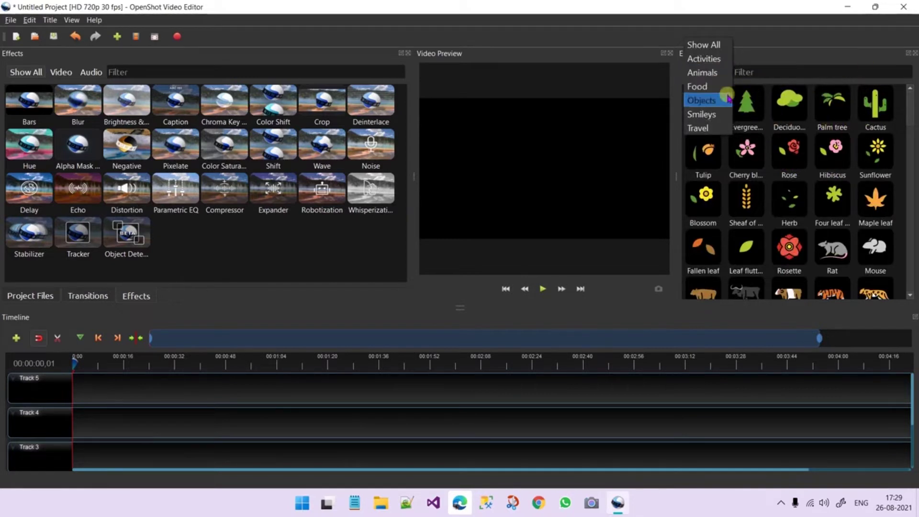
{"action": "left_click", "coordinate": [722, 88]}
{"action": "scroll", "coordinate": [746, 161], "scroll_direction": "down", "scroll_amount": 10}
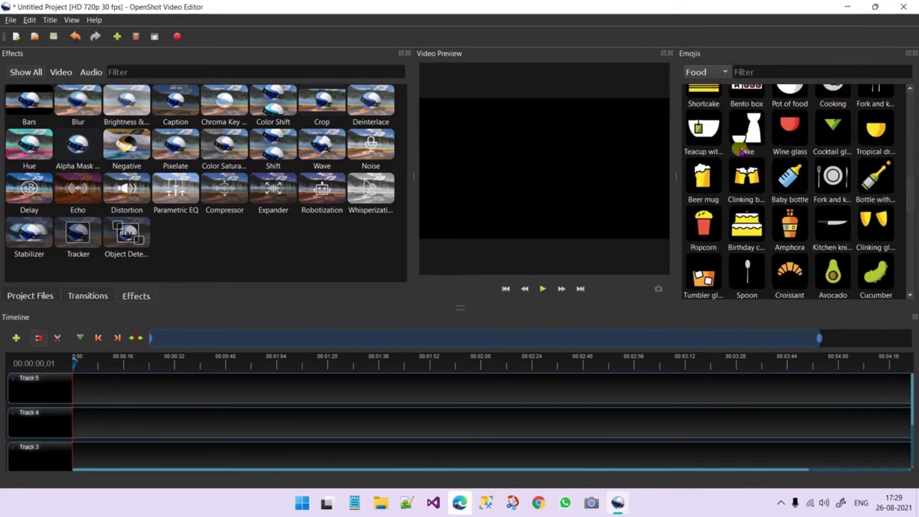
{"action": "left_click", "coordinate": [726, 72]}
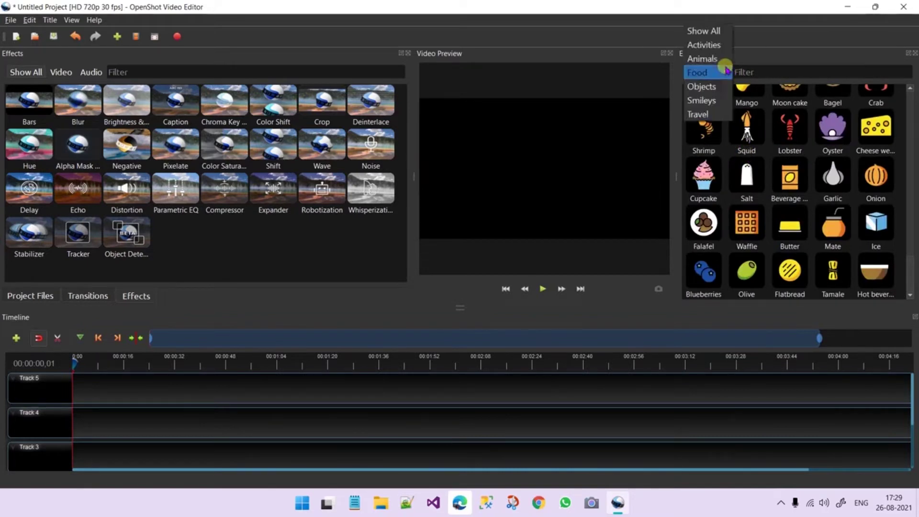
{"action": "left_click", "coordinate": [708, 89]}
{"action": "scroll", "coordinate": [747, 182], "scroll_direction": "down", "scroll_amount": 10}
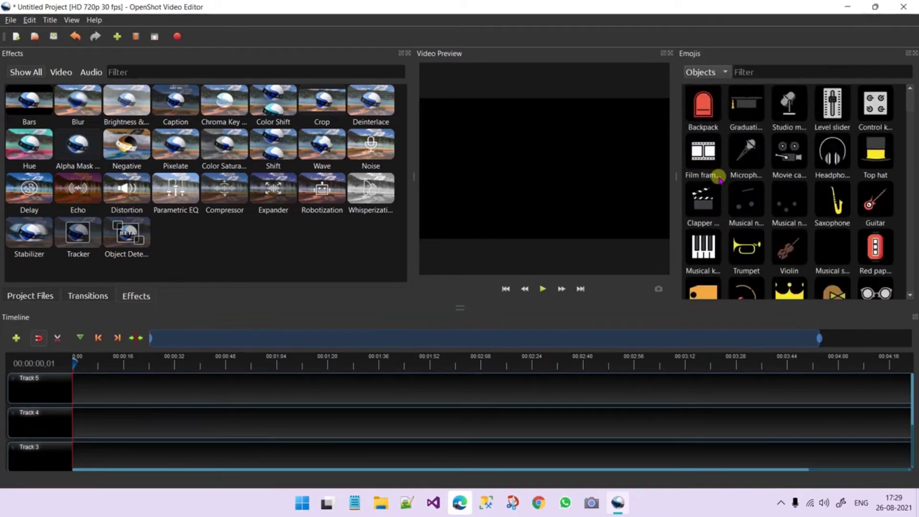
{"action": "scroll", "coordinate": [714, 189], "scroll_direction": "down", "scroll_amount": 5}
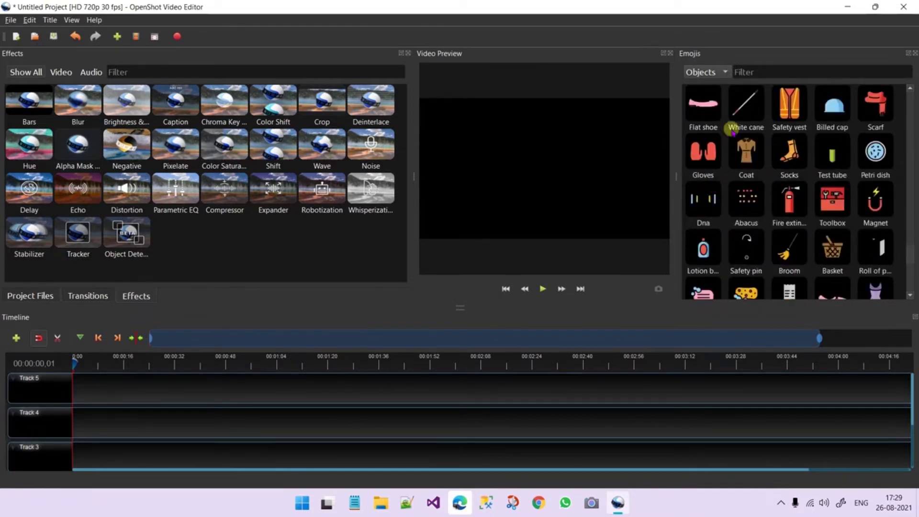
- Browse the emojis of the Smileys category and then those of the Travel category
{"action": "left_click", "coordinate": [713, 63]}
{"action": "left_click", "coordinate": [703, 87]}
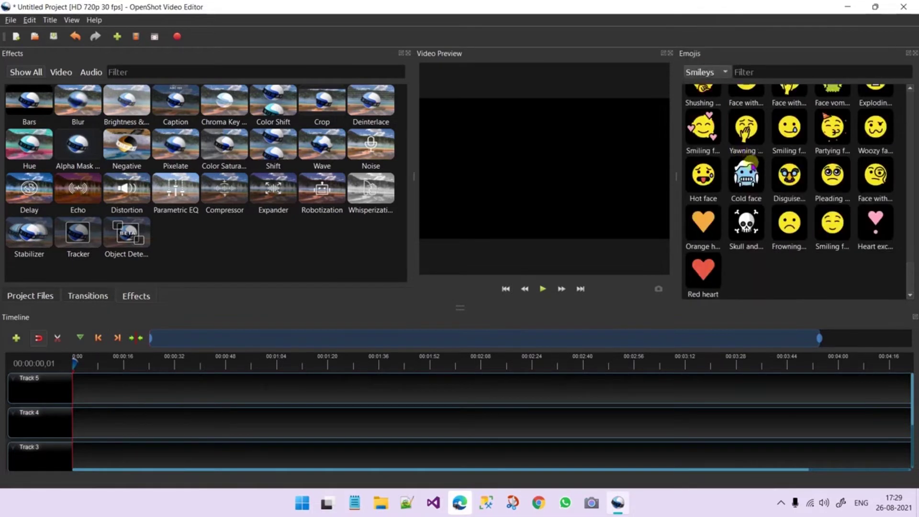
{"action": "scroll", "coordinate": [751, 161], "scroll_direction": "up", "scroll_amount": 5}
{"action": "scroll", "coordinate": [753, 165], "scroll_direction": "down", "scroll_amount": 5}
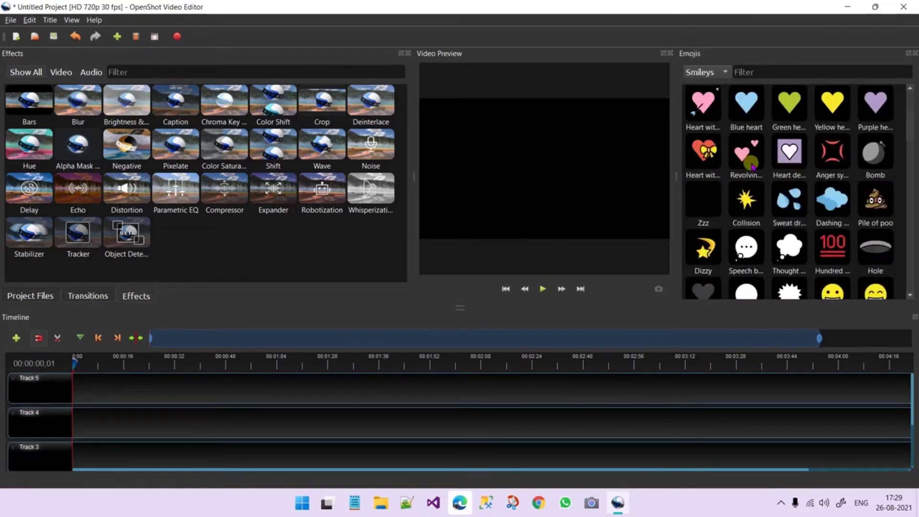
{"action": "left_click", "coordinate": [686, 72]}
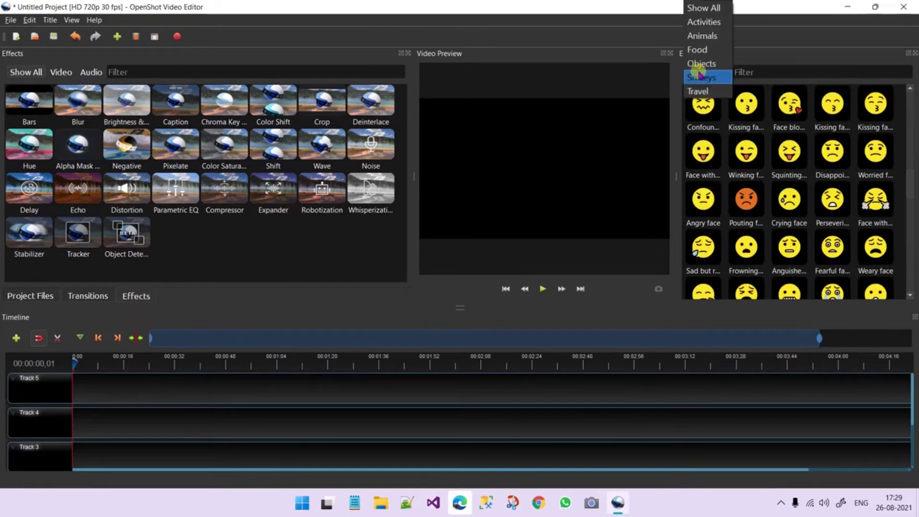
{"action": "left_click", "coordinate": [689, 90]}
{"action": "scroll", "coordinate": [821, 137], "scroll_direction": "down", "scroll_amount": 20}
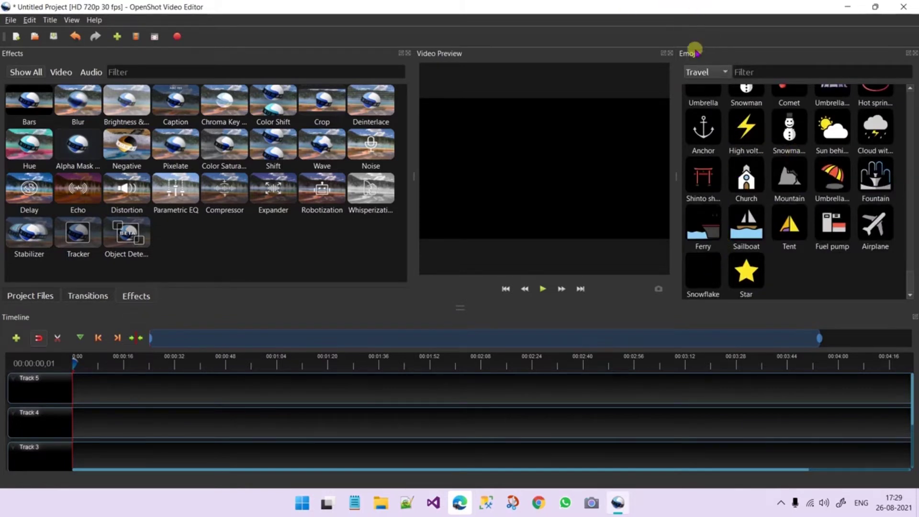
- Narrow the Emojis panel to a single column and reset its category filter to Show All
{"action": "left_click_drag", "start_coordinate": [676, 177], "coordinate": [849, 183]}
{"action": "left_click", "coordinate": [883, 72]}
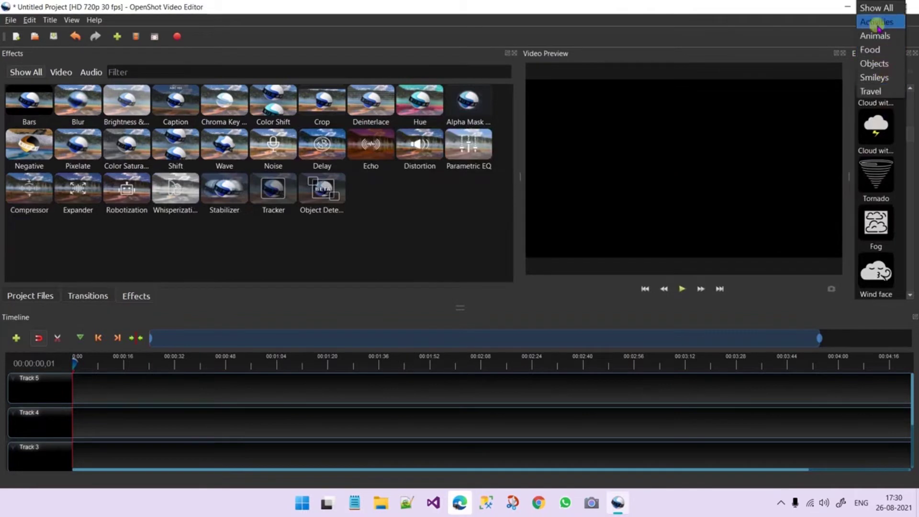
{"action": "left_click", "coordinate": [881, 8]}
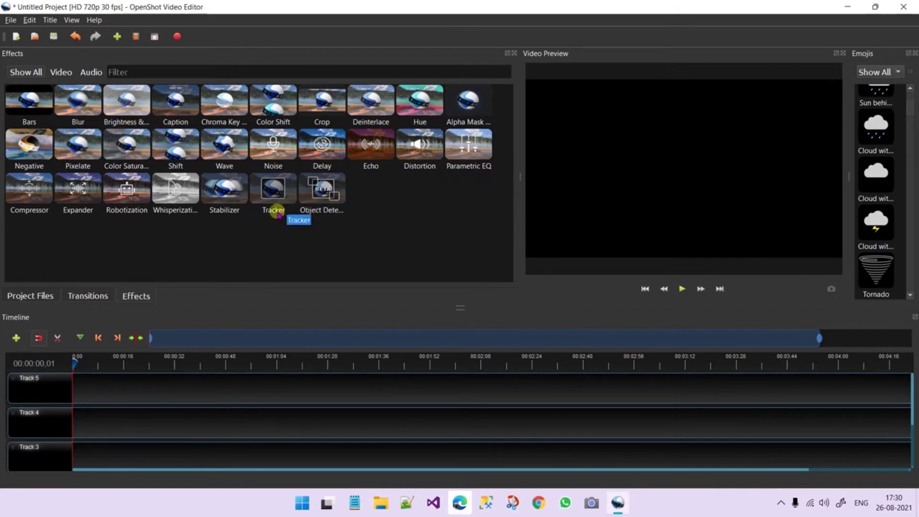
{"action": "left_click", "coordinate": [180, 206]}
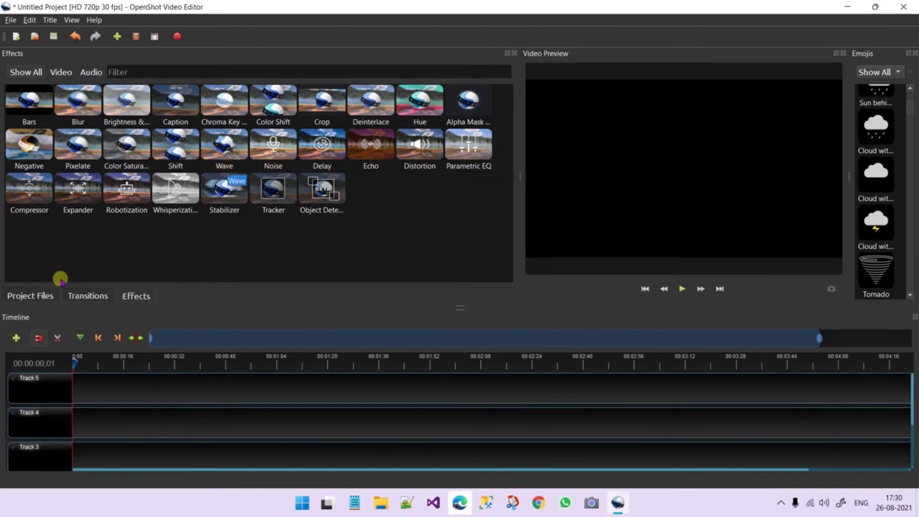
- Switch to the transitions and browse the whole collection from beginning to end
{"action": "left_click", "coordinate": [98, 298]}
{"action": "scroll", "coordinate": [163, 186], "scroll_direction": "down", "scroll_amount": 5}
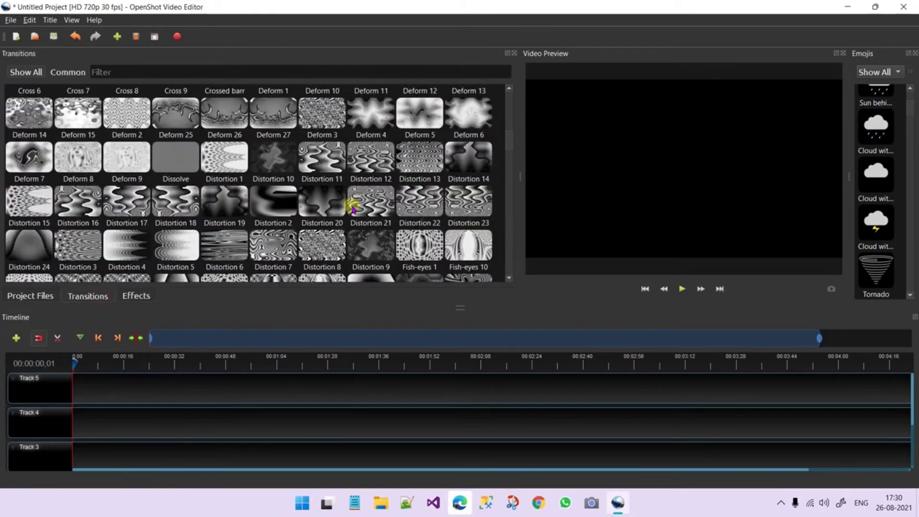
{"action": "scroll", "coordinate": [352, 206], "scroll_direction": "down", "scroll_amount": 12}
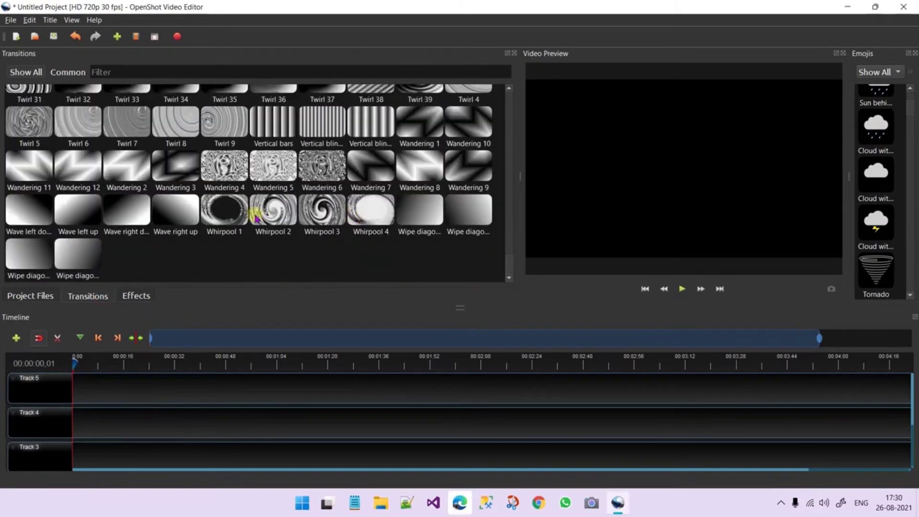
{"action": "scroll", "coordinate": [255, 218], "scroll_direction": "up", "scroll_amount": 10}
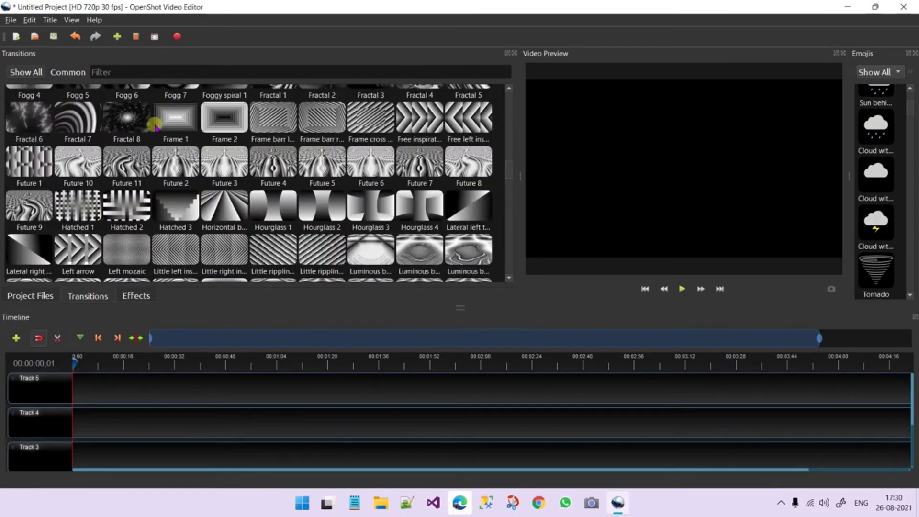
{"action": "scroll", "coordinate": [155, 127], "scroll_direction": "down", "scroll_amount": 3}
{"action": "scroll", "coordinate": [153, 123], "scroll_direction": "up", "scroll_amount": 10}
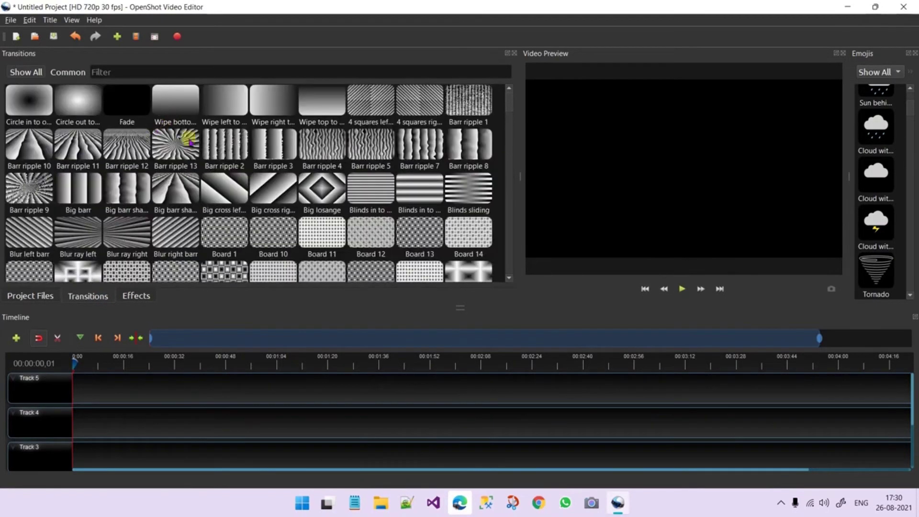
{"action": "scroll", "coordinate": [171, 191], "scroll_direction": "down", "scroll_amount": 15}
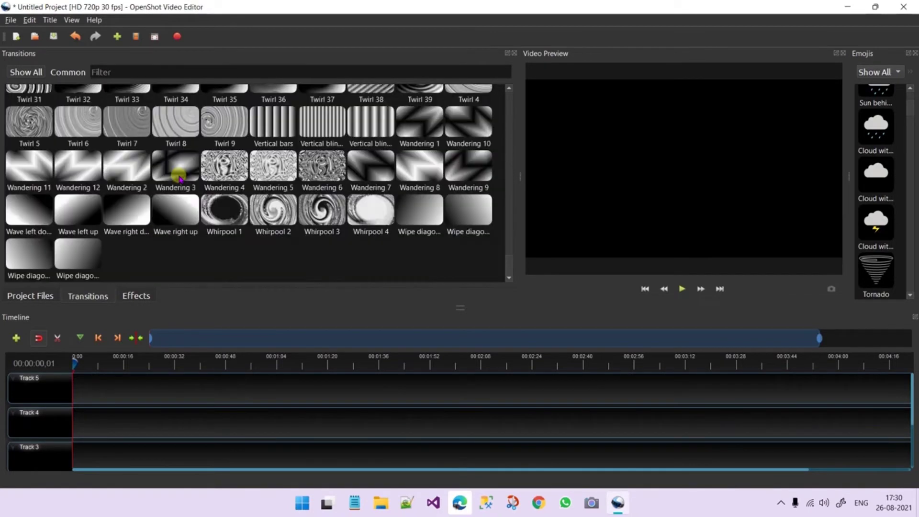
- Limit the transitions to the common ones, then show all of them again and look through the list
{"action": "left_click", "coordinate": [68, 73]}
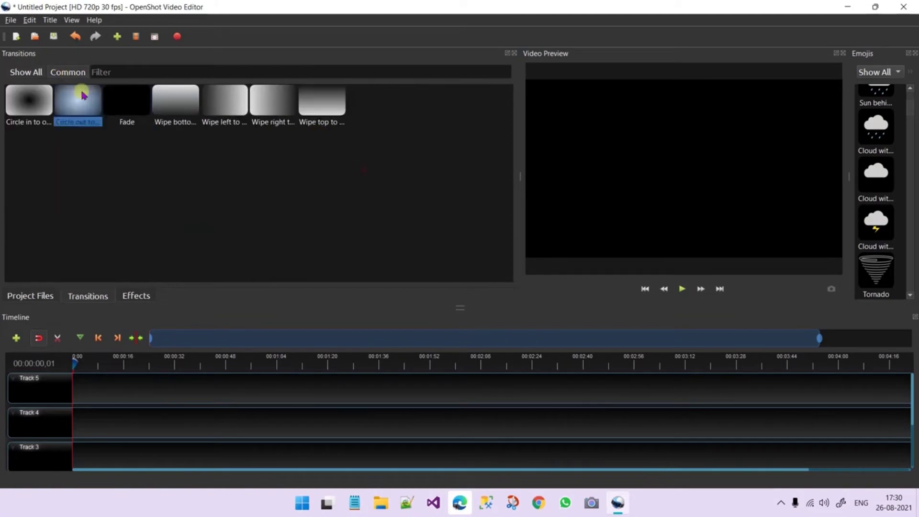
{"action": "left_click", "coordinate": [74, 72]}
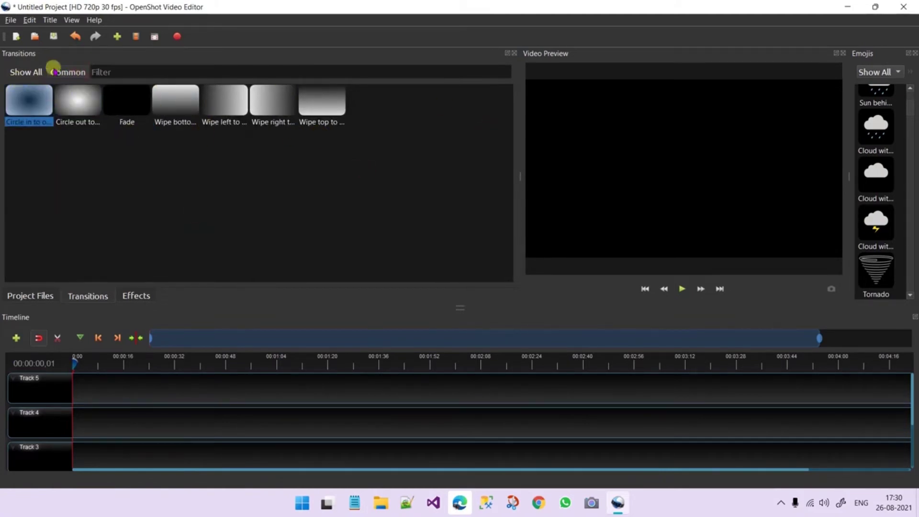
{"action": "left_click", "coordinate": [22, 73]}
{"action": "scroll", "coordinate": [158, 189], "scroll_direction": "down", "scroll_amount": 20}
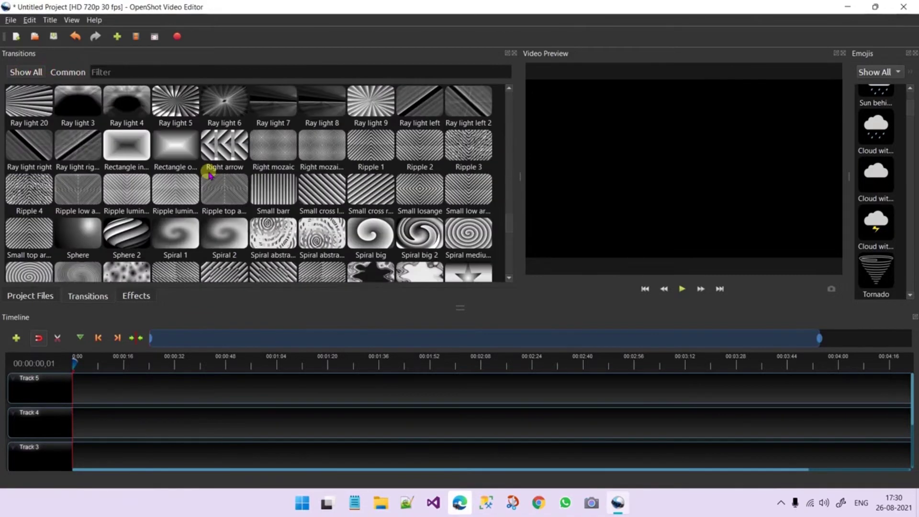
- Remove both emoji files, 1F5EF.svg and 1F600.svg, from the project files
{"action": "left_click", "coordinate": [29, 294]}
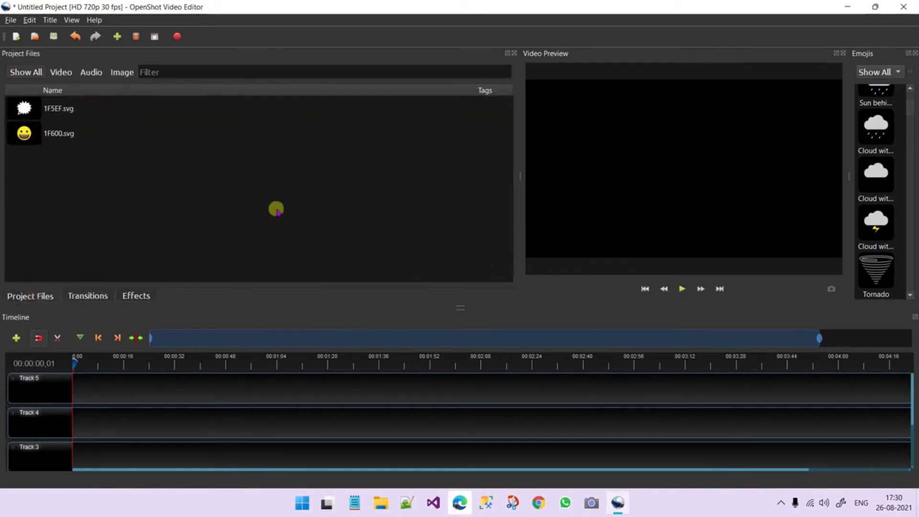
{"action": "left_click_drag", "start_coordinate": [84, 184], "coordinate": [70, 98]}
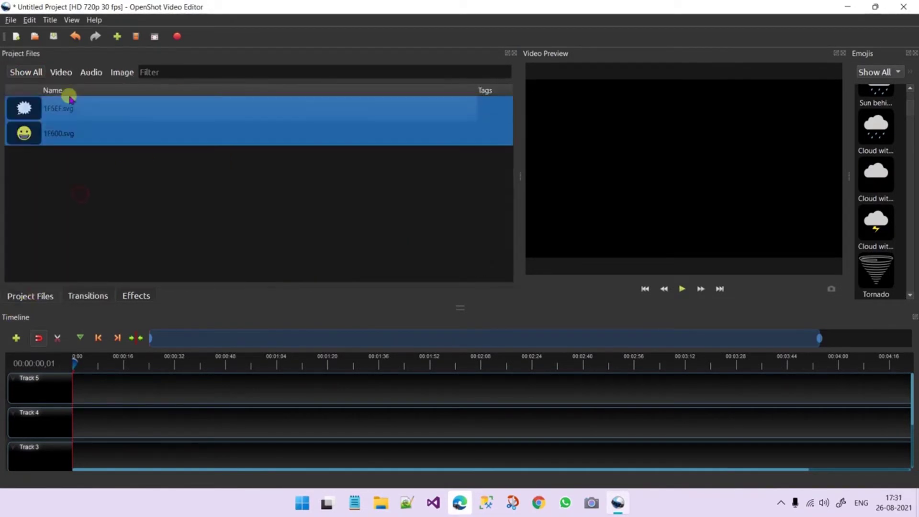
{"action": "right_click", "coordinate": [150, 108]}
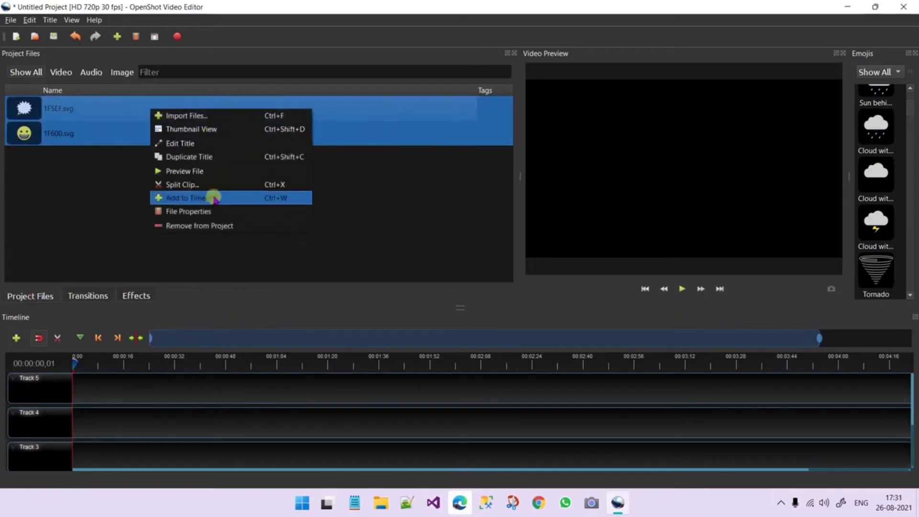
{"action": "left_click", "coordinate": [194, 224]}
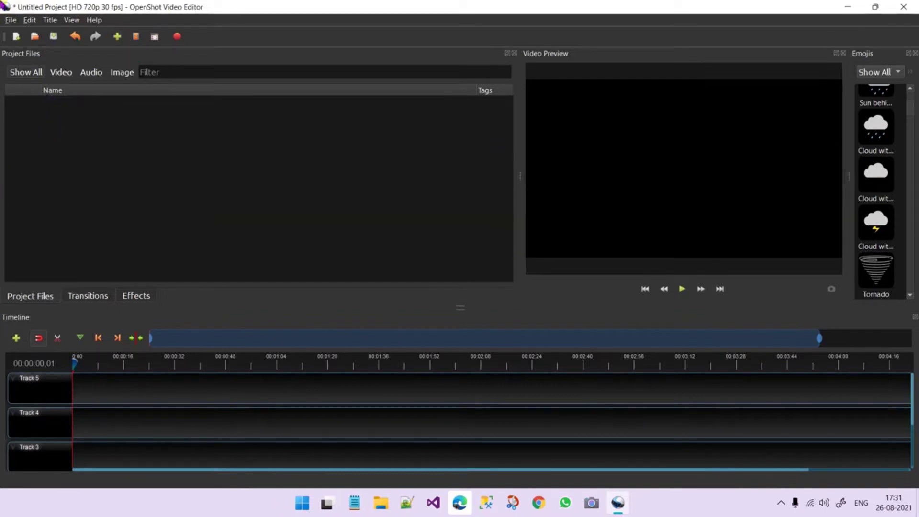
- Review the available file and edit commands
{"action": "left_click", "coordinate": [10, 20]}
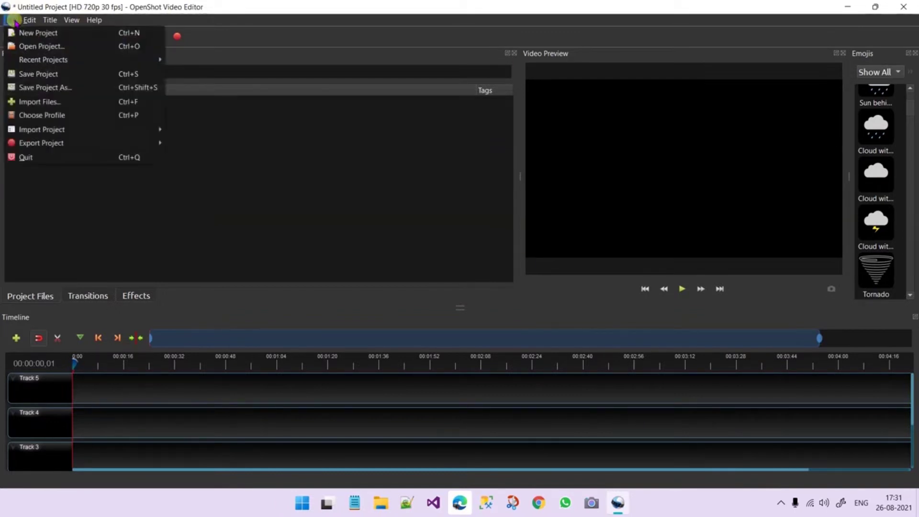
{"action": "left_click", "coordinate": [101, 71]}
{"action": "left_click", "coordinate": [29, 19]}
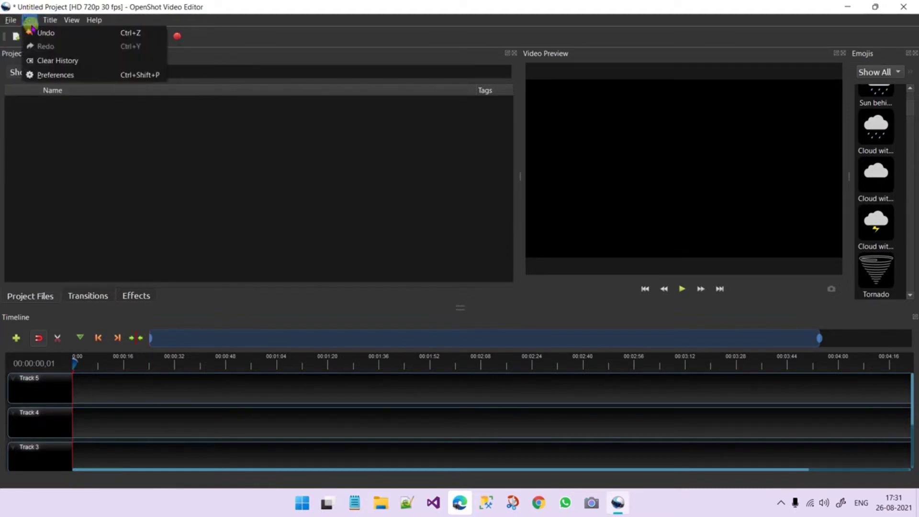
- Open the animated title templates and try the Blur template
{"action": "mouse_move", "coordinate": [50, 22]}
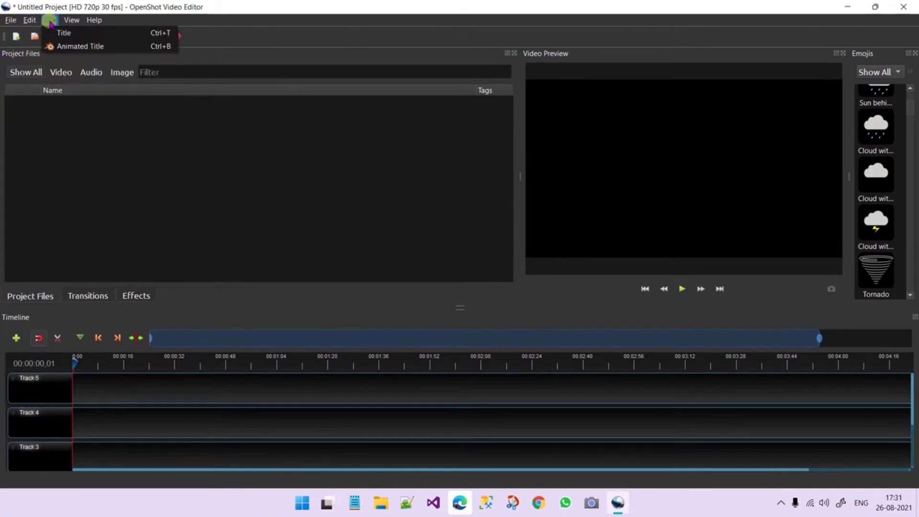
{"action": "left_click", "coordinate": [53, 46]}
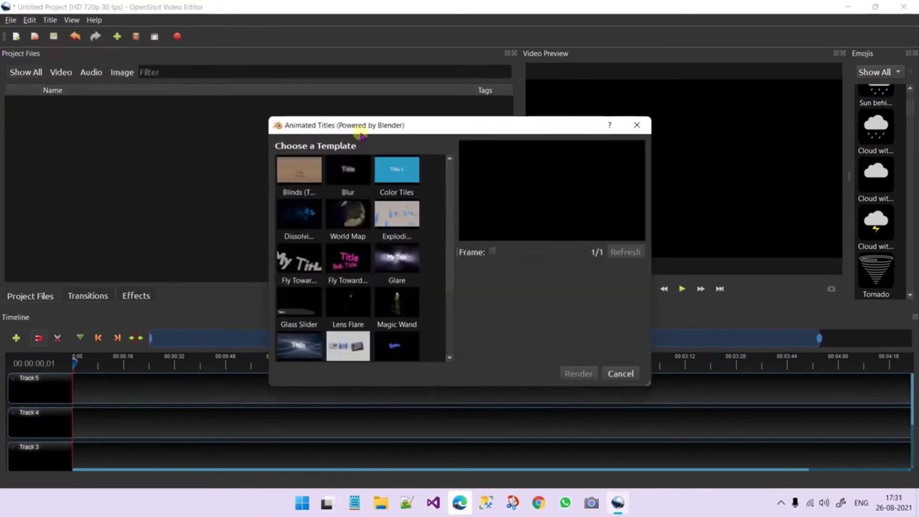
{"action": "left_click", "coordinate": [362, 170]}
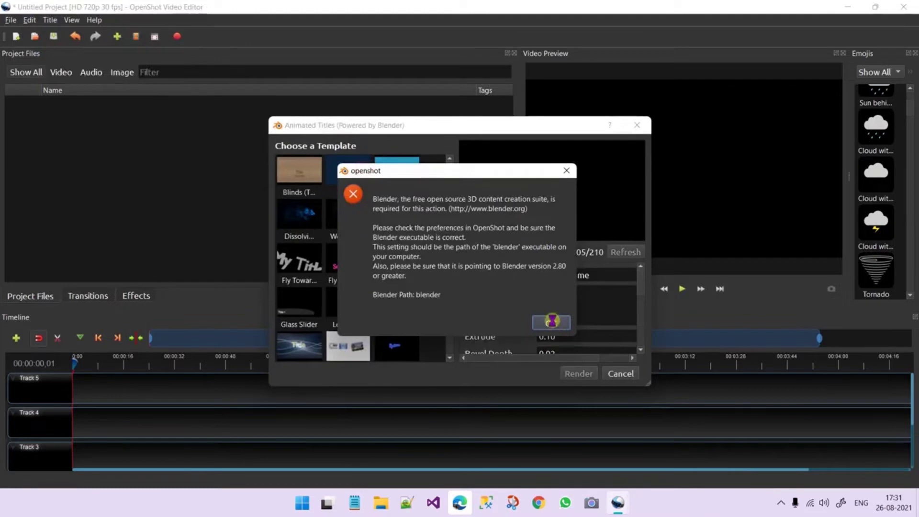
{"action": "left_click", "coordinate": [552, 321]}
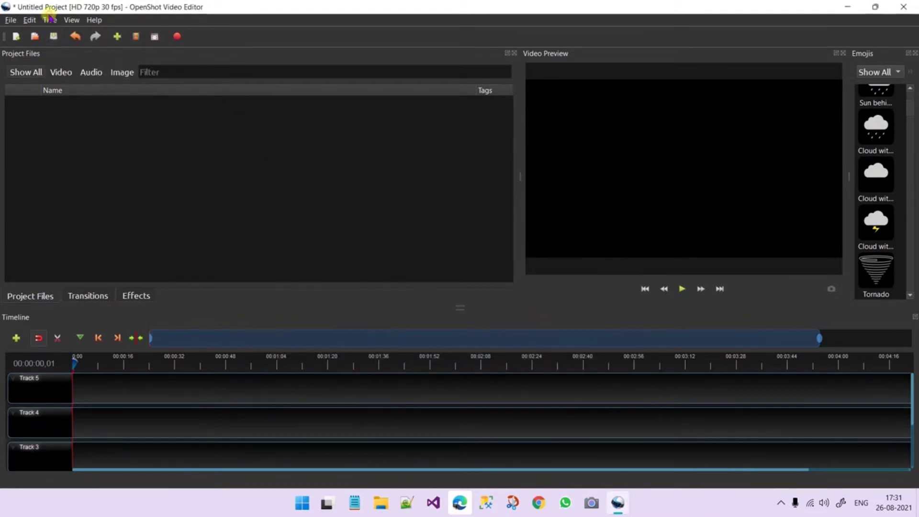
- Review the view options, including the available view layouts and docks, and look through the help commands
{"action": "left_click", "coordinate": [50, 19]}
{"action": "left_click", "coordinate": [71, 19]}
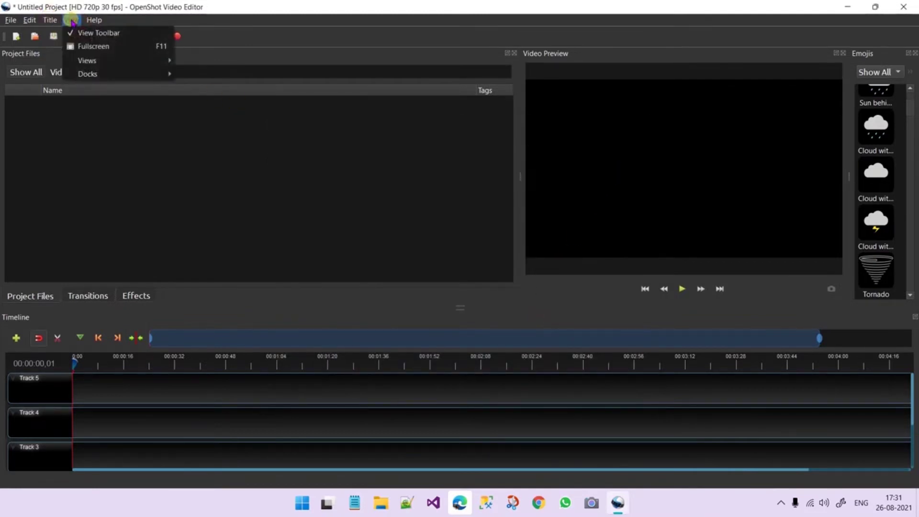
{"action": "mouse_move", "coordinate": [91, 79]}
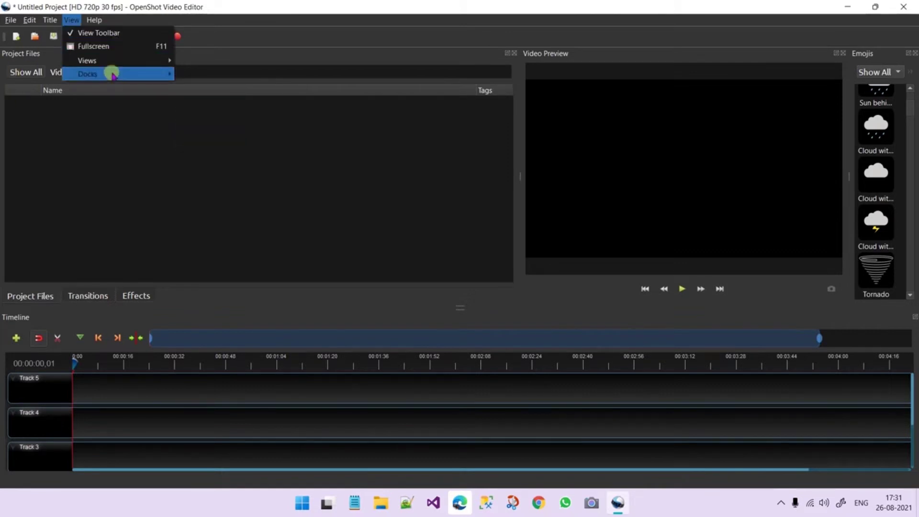
{"action": "mouse_move", "coordinate": [113, 62]}
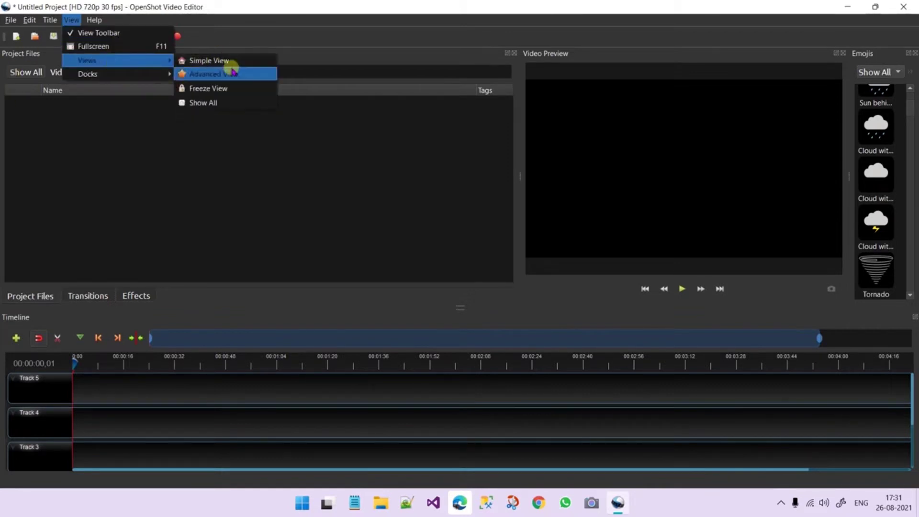
{"action": "mouse_move", "coordinate": [135, 73]}
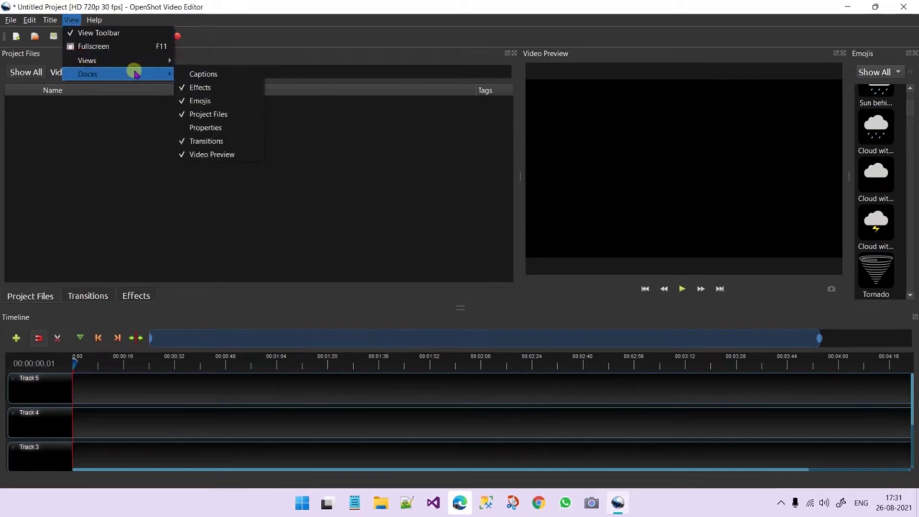
{"action": "mouse_move", "coordinate": [96, 23]}
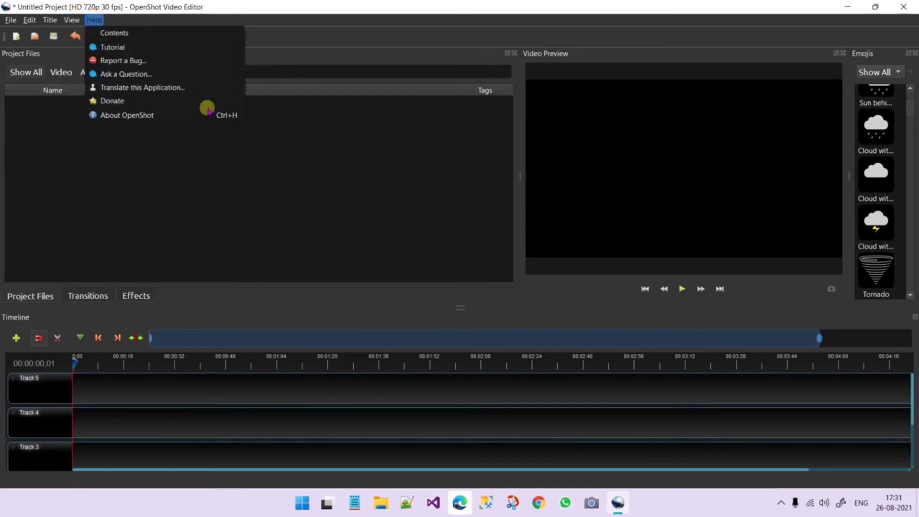
{"action": "left_click", "coordinate": [263, 150]}
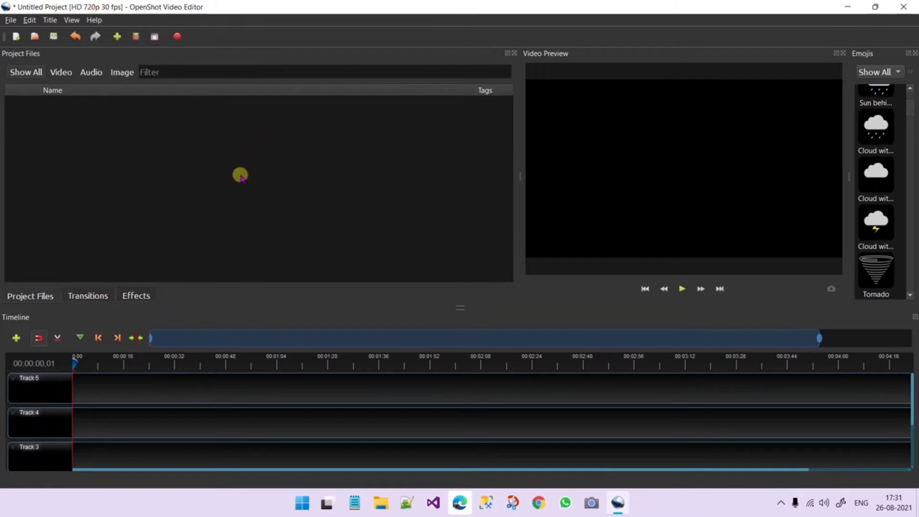
- Import sample video.mp4 from the Samples folder on the desktop into the project files
{"action": "scroll", "coordinate": [314, 440], "scroll_direction": "down", "scroll_amount": 2}
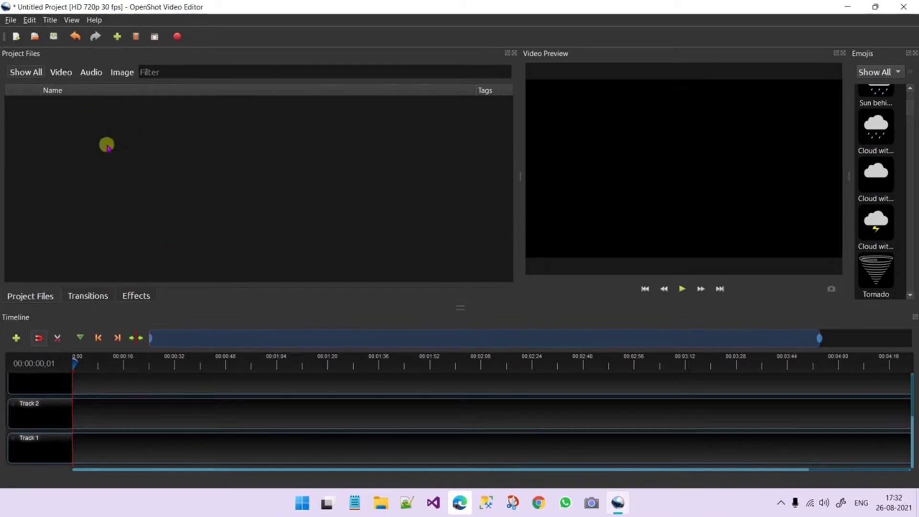
{"action": "right_click", "coordinate": [226, 169]}
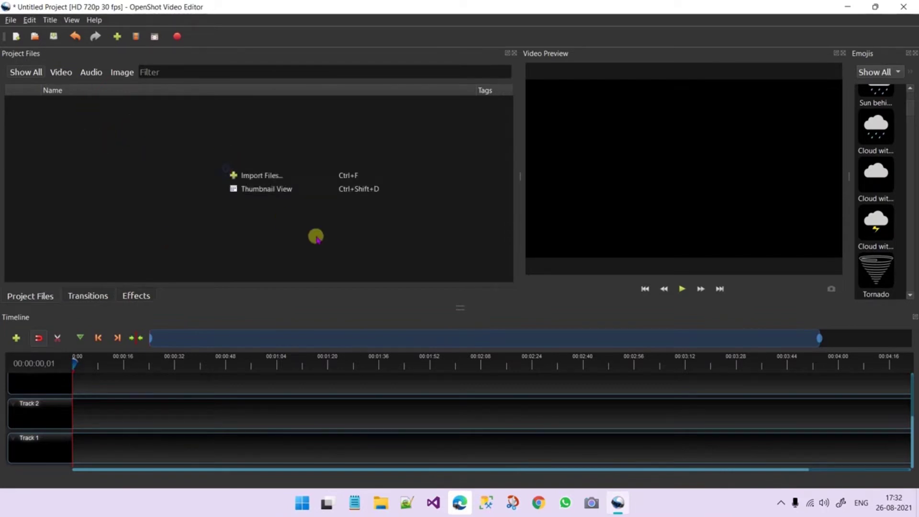
{"action": "left_click", "coordinate": [268, 177]}
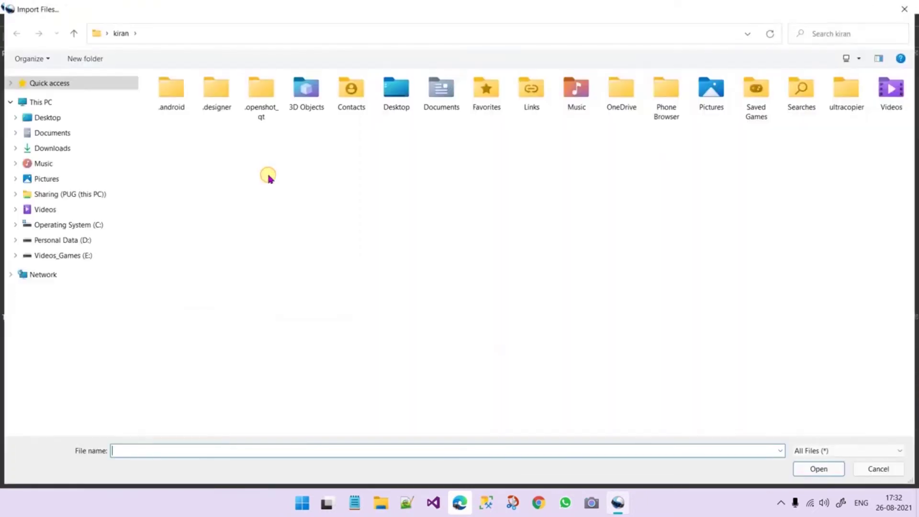
{"action": "left_click", "coordinate": [51, 117]}
{"action": "double_click", "coordinate": [303, 108]}
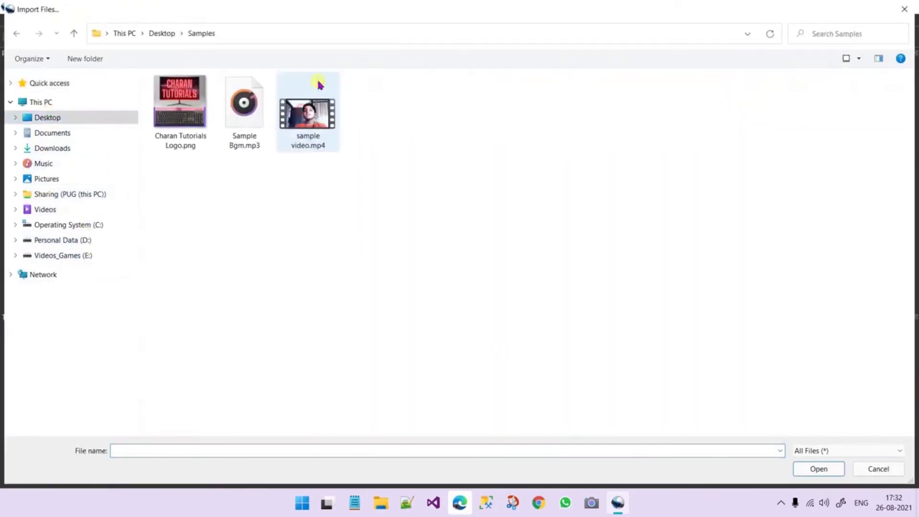
{"action": "left_click", "coordinate": [298, 133]}
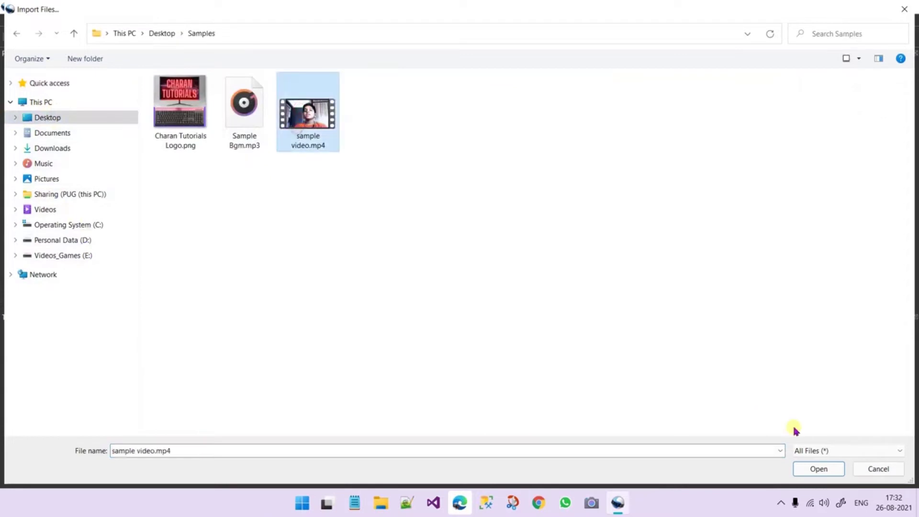
{"action": "left_click", "coordinate": [800, 468]}
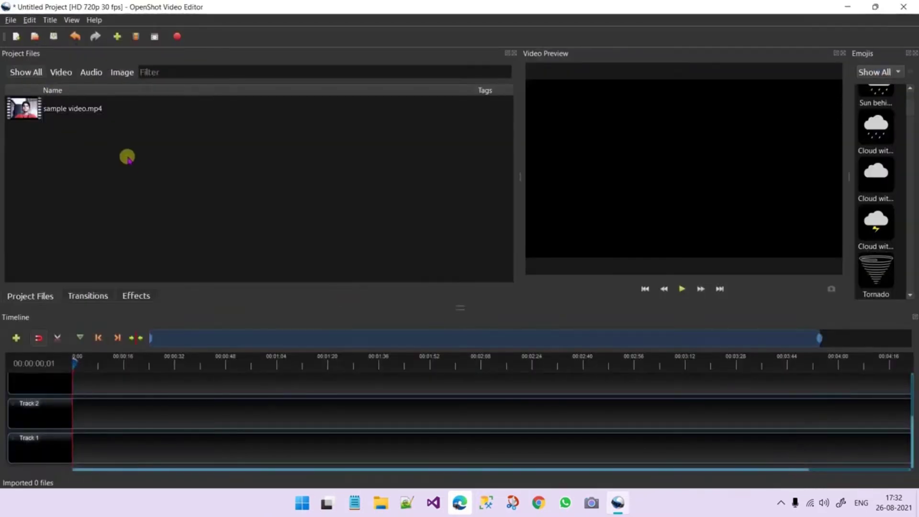
- Place sample video.mp4 at the start of Track 1 and magnify the timeline to span about 14 seconds
{"action": "left_click_drag", "start_coordinate": [35, 114], "coordinate": [114, 455]}
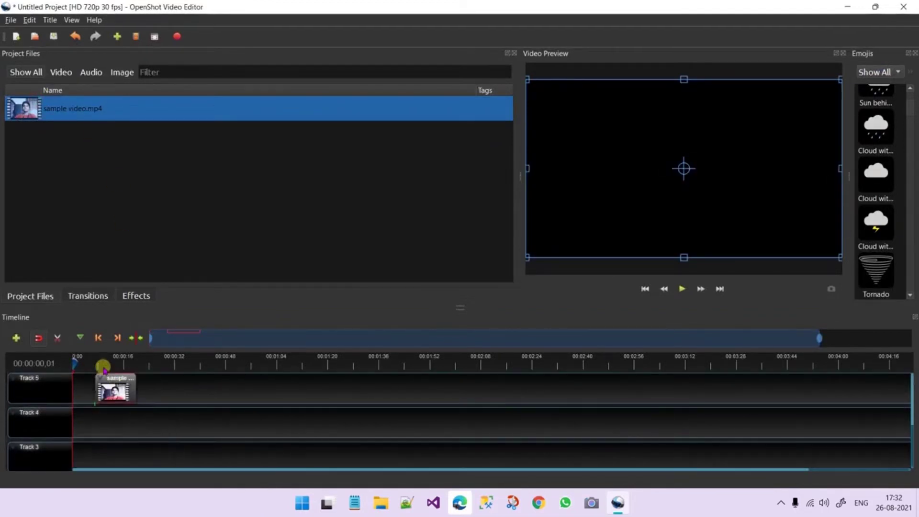
{"action": "scroll", "coordinate": [178, 405], "scroll_direction": "down", "scroll_amount": 2}
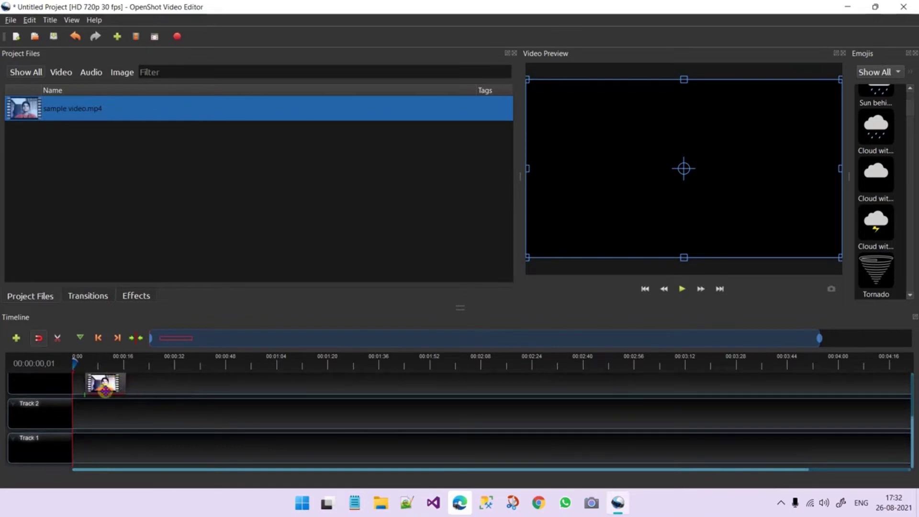
{"action": "left_click_drag", "start_coordinate": [104, 390], "coordinate": [88, 452]}
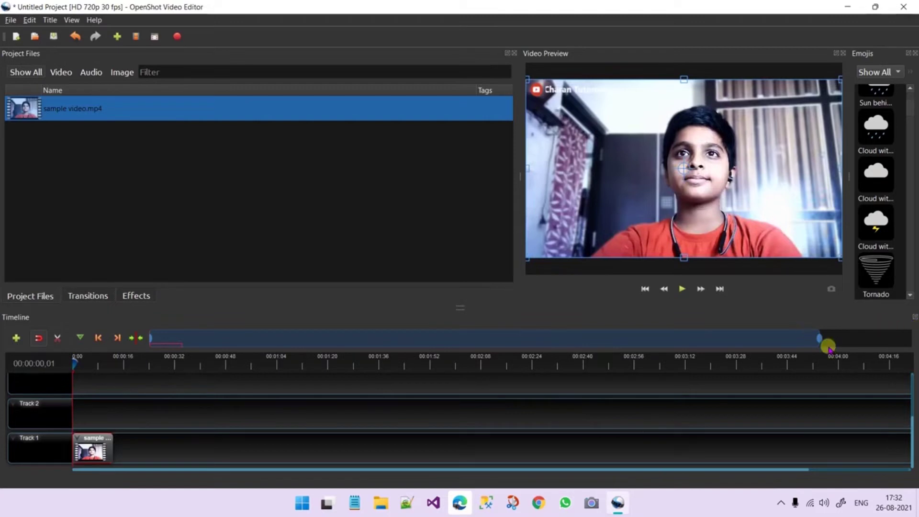
{"action": "left_click_drag", "start_coordinate": [821, 339], "coordinate": [326, 296]}
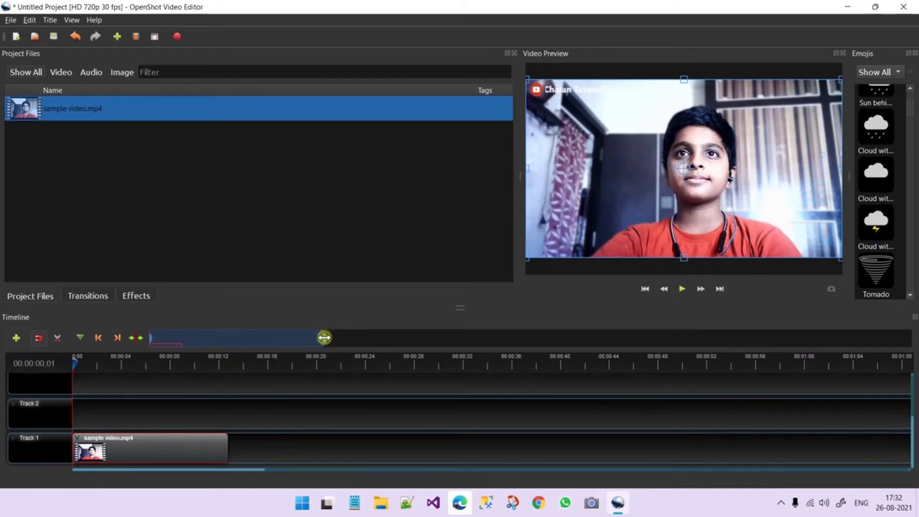
{"action": "left_click_drag", "start_coordinate": [325, 338], "coordinate": [167, 280]}
{"action": "left_click_drag", "start_coordinate": [167, 333], "coordinate": [185, 339]}
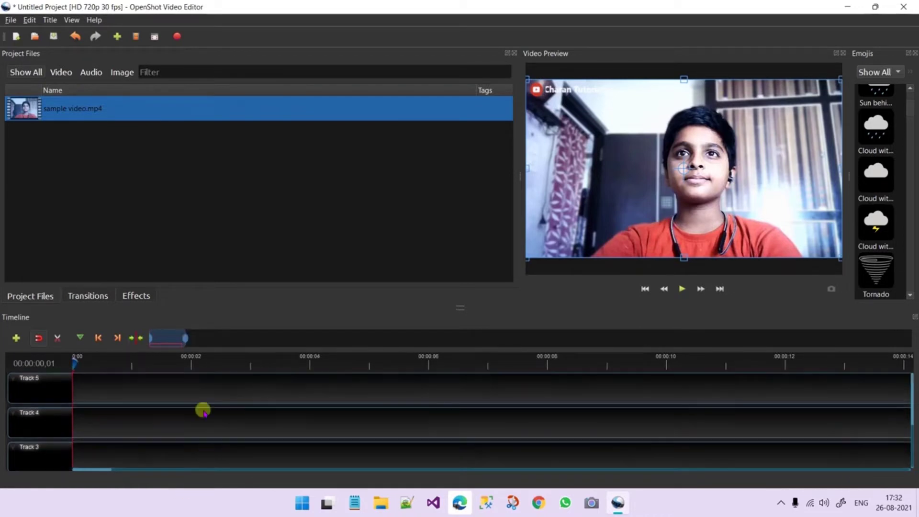
- Play the sample video through to its end, widen the video preview area, and leave the clip deselected
{"action": "left_click", "coordinate": [682, 289]}
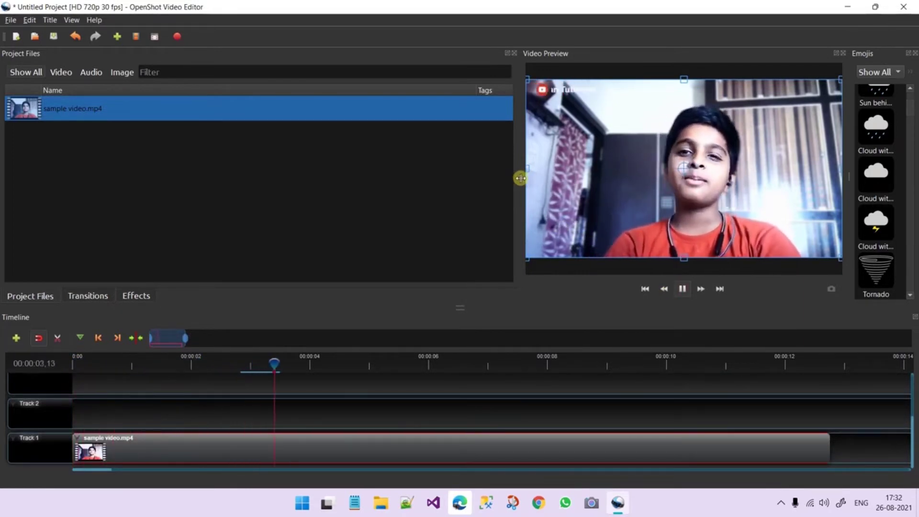
{"action": "left_click_drag", "start_coordinate": [521, 178], "coordinate": [490, 180]}
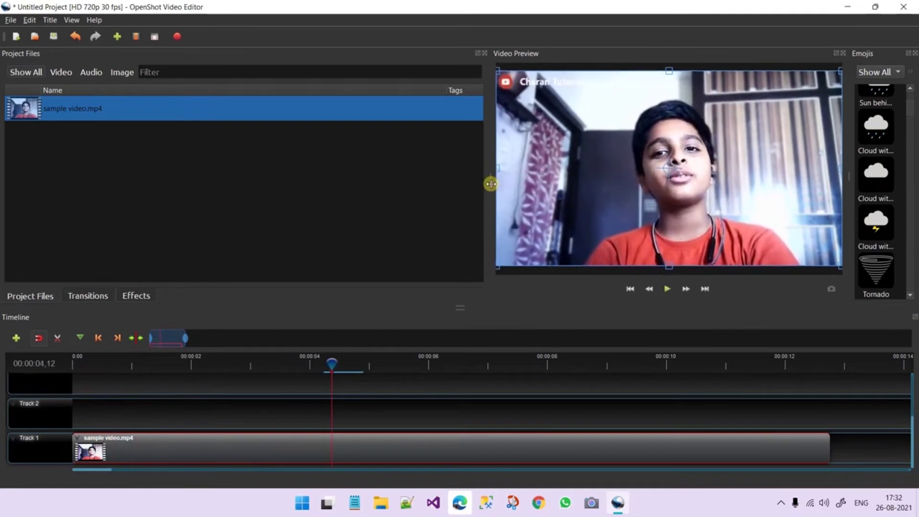
{"action": "left_click", "coordinate": [668, 289]}
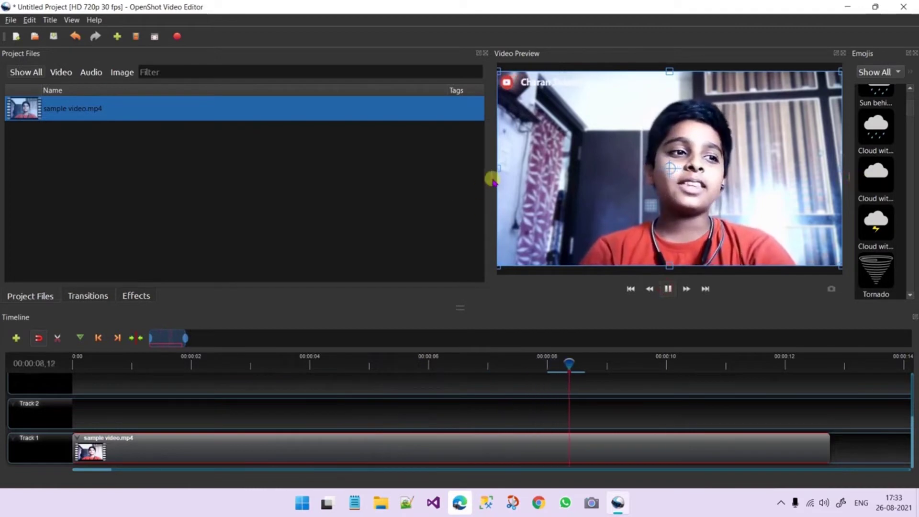
{"action": "left_click_drag", "start_coordinate": [490, 175], "coordinate": [455, 174]}
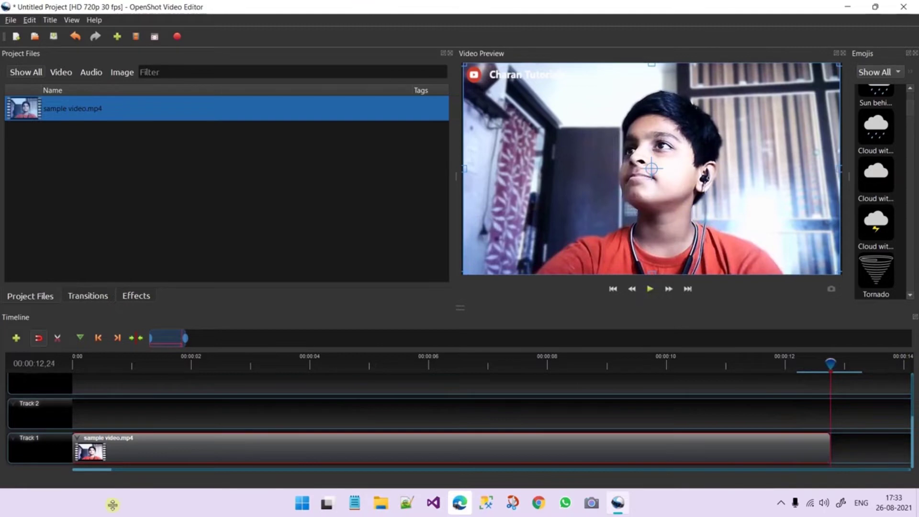
{"action": "left_click", "coordinate": [206, 419]}
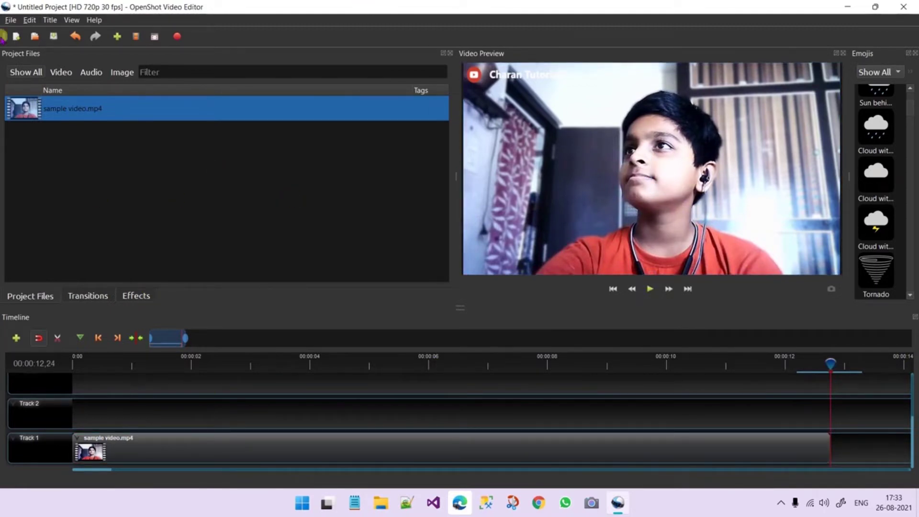
- Import Charan Tutorials Logo.png and Sample Bgm.mp3 from the Samples folder into the project files
{"action": "right_click", "coordinate": [79, 170]}
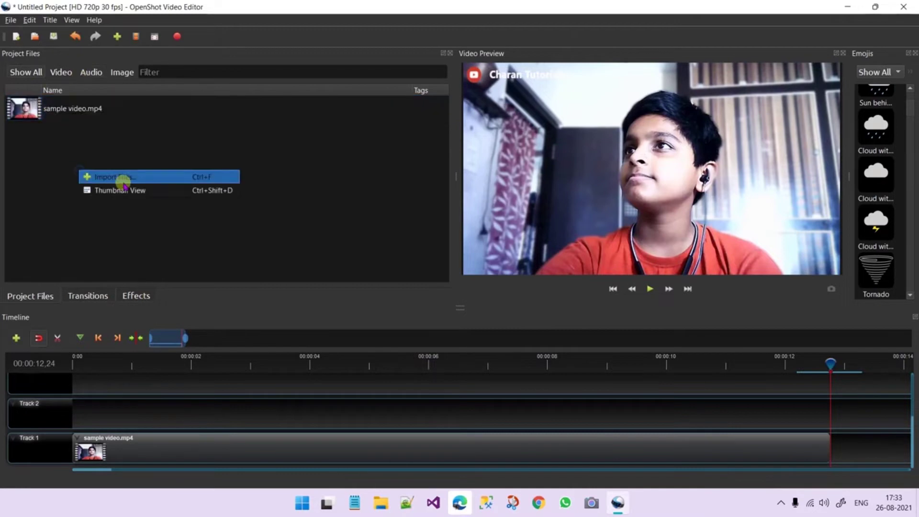
{"action": "left_click", "coordinate": [124, 178]}
{"action": "left_click", "coordinate": [189, 118]}
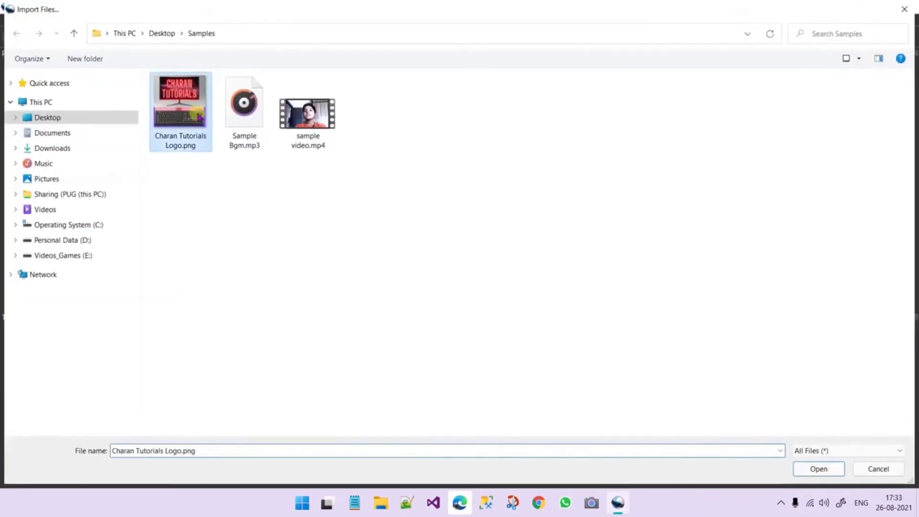
{"action": "left_click", "coordinate": [302, 125], "text": "ctrl"}
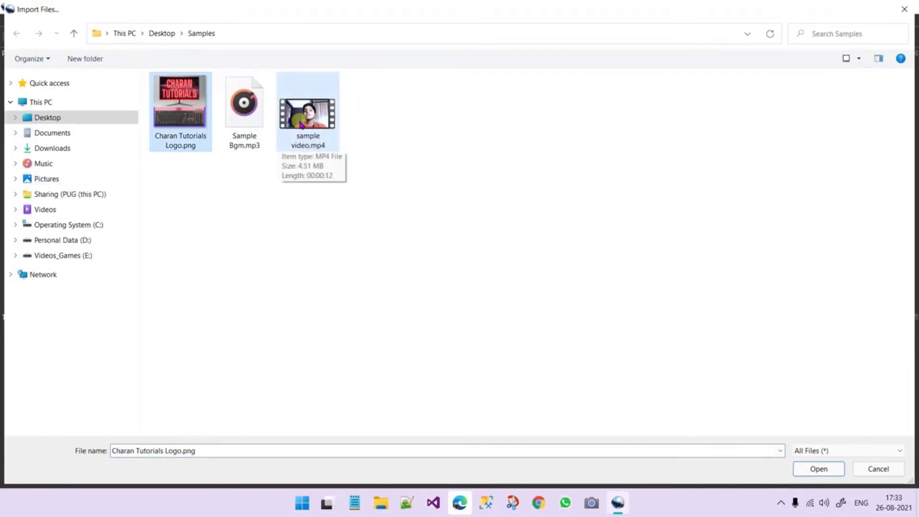
{"action": "key", "text": "shift+Right"}
{"action": "double_click", "coordinate": [302, 125]}
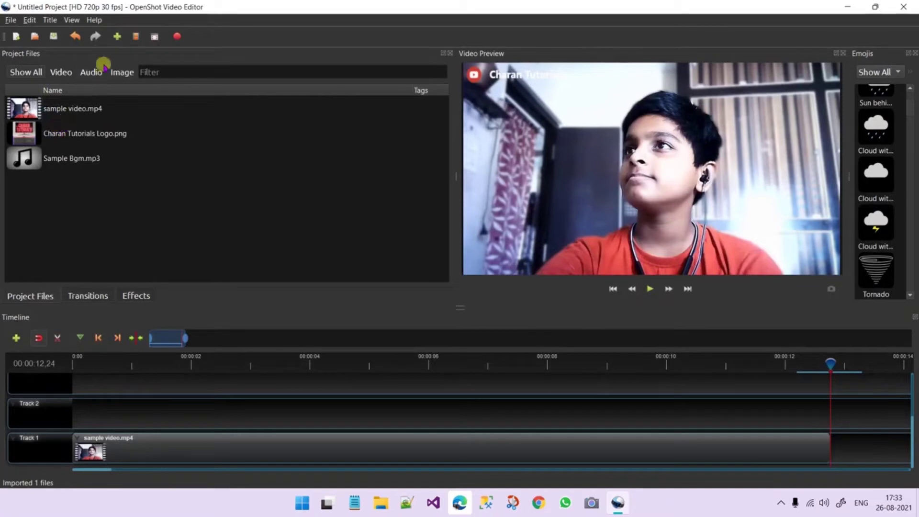
- Filter the project files by image, audio and video in turn, and show all files again
{"action": "left_click", "coordinate": [121, 72]}
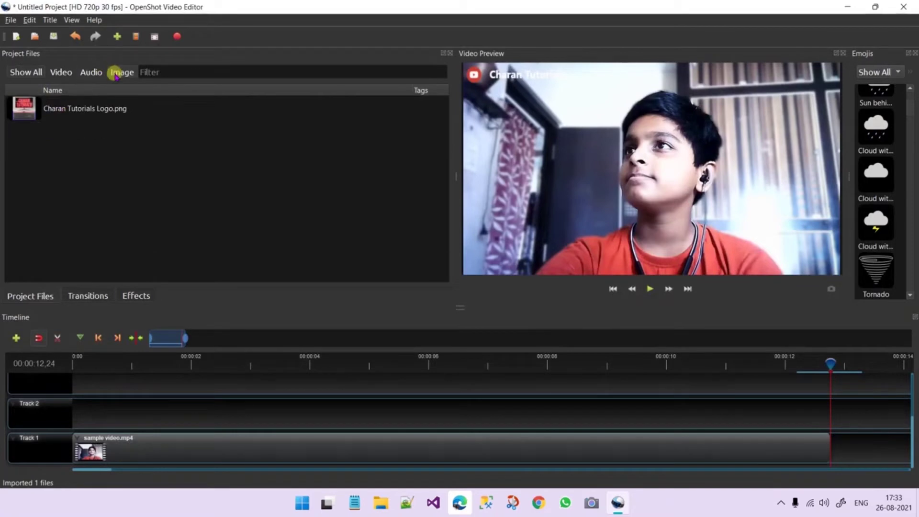
{"action": "left_click", "coordinate": [90, 72]}
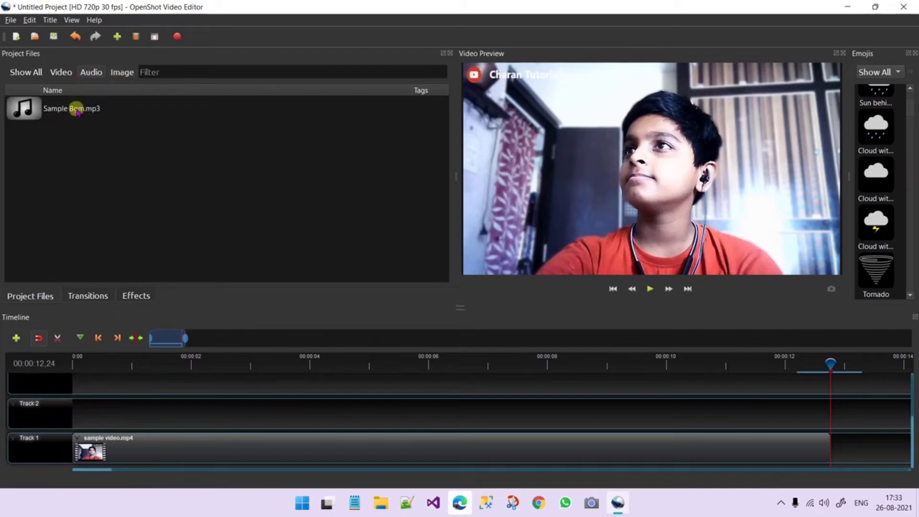
{"action": "left_click", "coordinate": [61, 73]}
{"action": "left_click", "coordinate": [30, 73]}
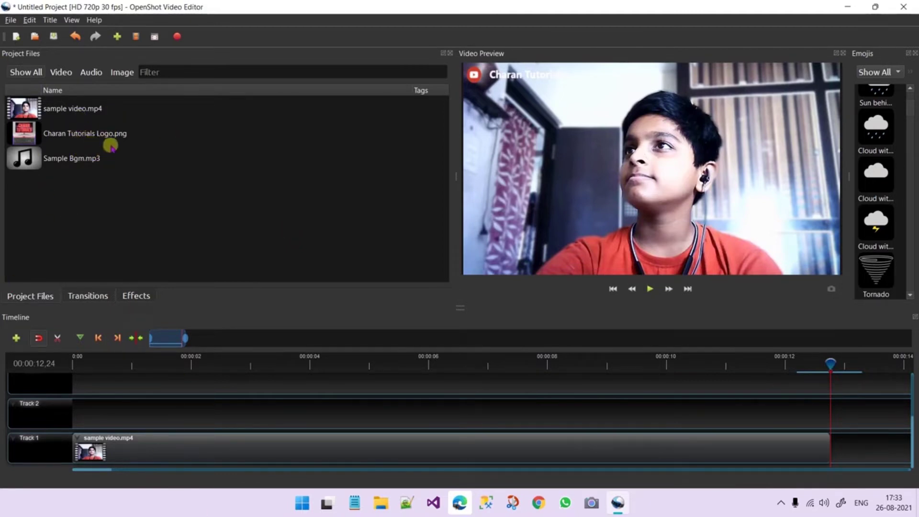
- Place Charan Tutorials Logo.png at the start of Track 2 and shorten the clip to about 2.7 seconds
{"action": "left_click_drag", "start_coordinate": [116, 136], "coordinate": [72, 416]}
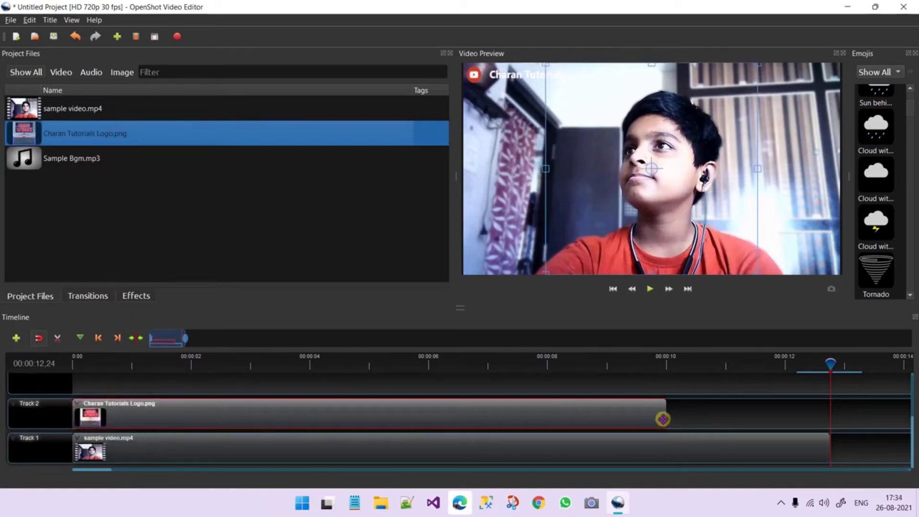
{"action": "left_click_drag", "start_coordinate": [669, 418], "coordinate": [232, 394]}
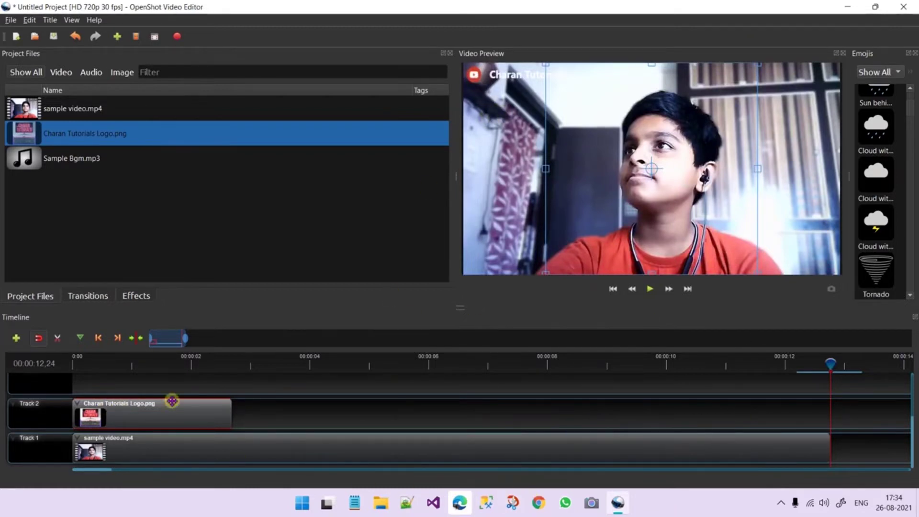
- Move and trim the logo clip on Track 2 to run from about 3.4 to 4.1 seconds, and briefly play that section
{"action": "left_click_drag", "start_coordinate": [83, 417], "coordinate": [276, 416]}
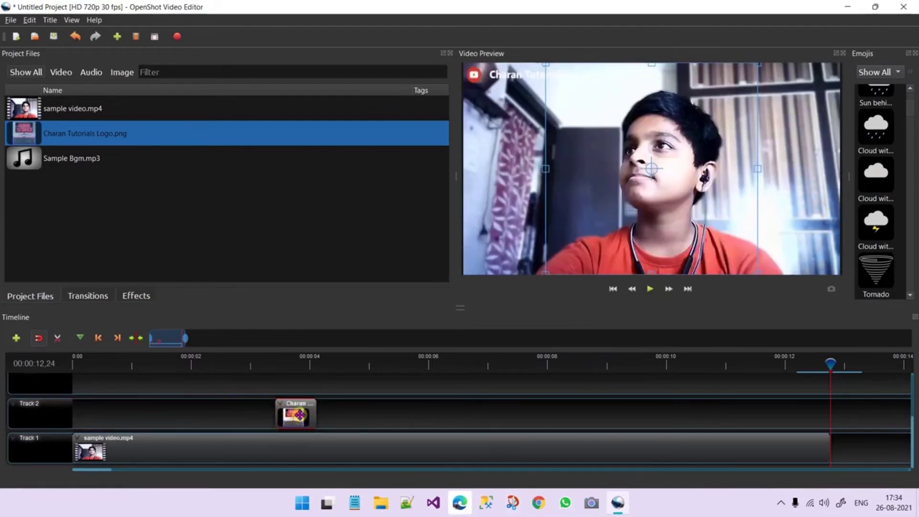
{"action": "left_click_drag", "start_coordinate": [831, 364], "coordinate": [534, 364]}
{"action": "left_click", "coordinate": [271, 364]}
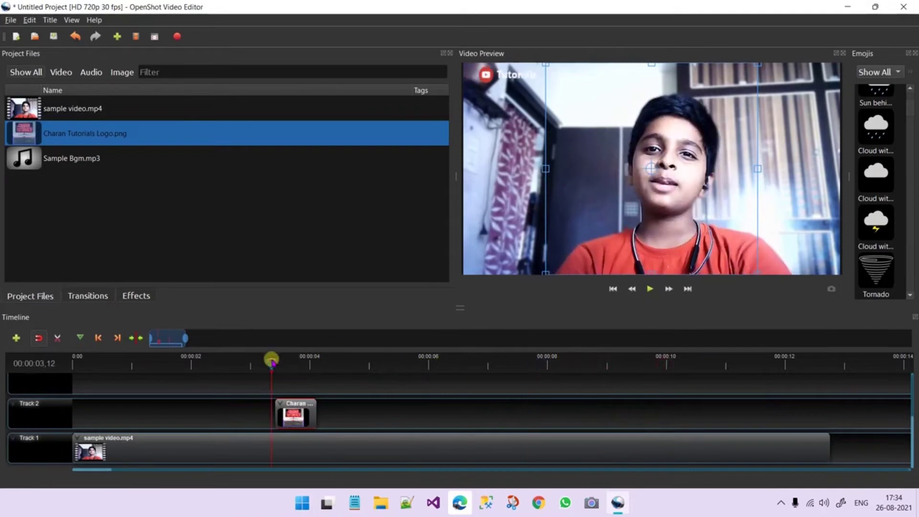
{"action": "left_click", "coordinate": [648, 290]}
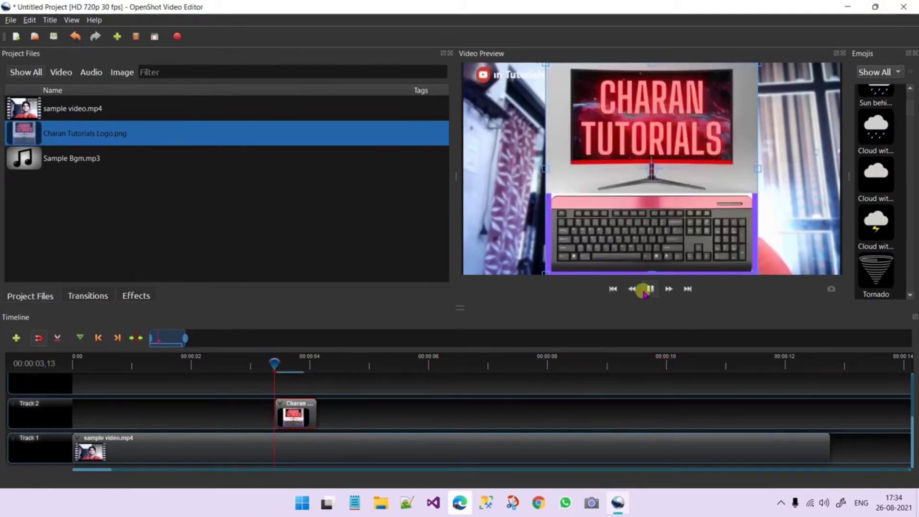
{"action": "left_click", "coordinate": [648, 290]}
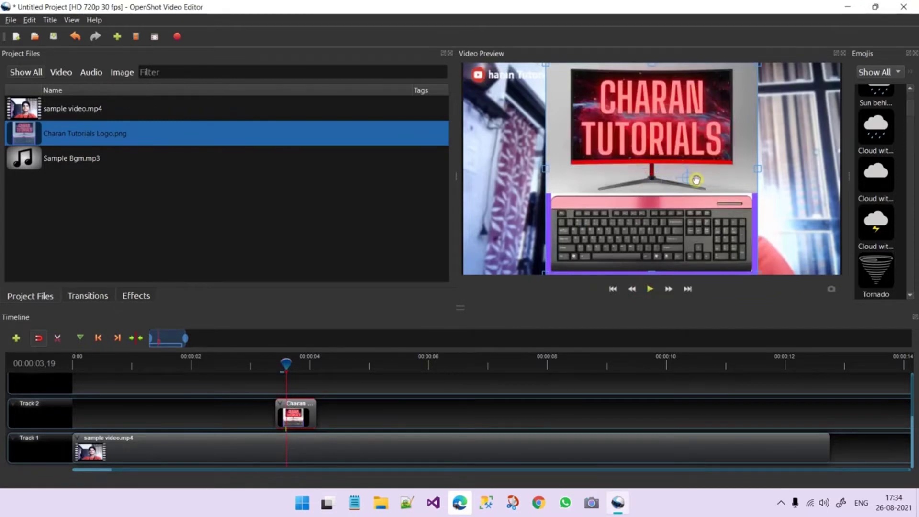
- Shrink the logo in the video preview to about a third of its size and position it in the frame's upper-right corner
{"action": "left_click_drag", "start_coordinate": [662, 161], "coordinate": [730, 153]}
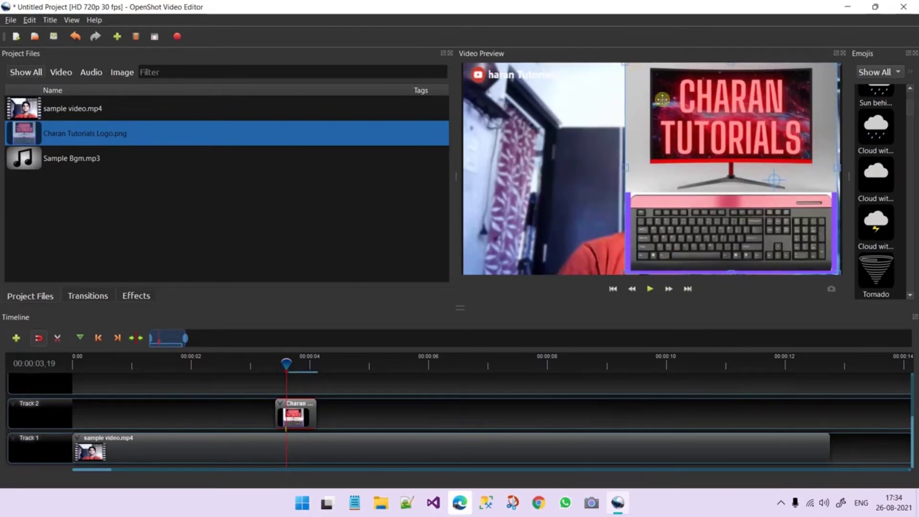
{"action": "left_click_drag", "start_coordinate": [662, 99], "coordinate": [664, 119]}
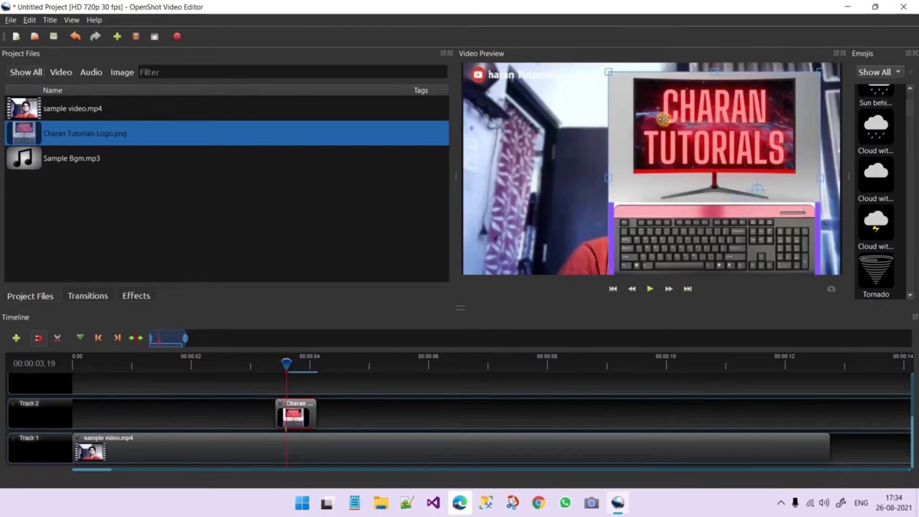
{"action": "left_click_drag", "start_coordinate": [609, 72], "coordinate": [662, 126]}
{"action": "left_click_drag", "start_coordinate": [692, 161], "coordinate": [744, 122]}
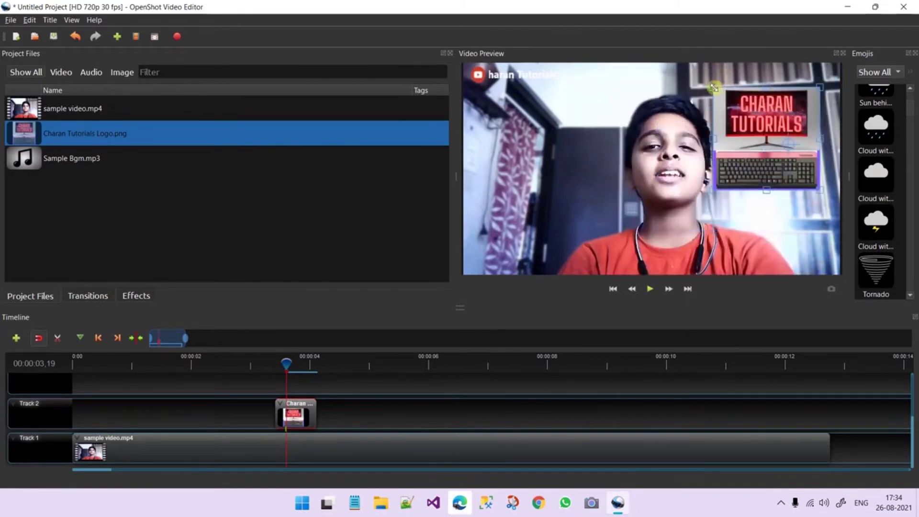
{"action": "left_click_drag", "start_coordinate": [713, 87], "coordinate": [731, 103]}
{"action": "left_click_drag", "start_coordinate": [759, 135], "coordinate": [764, 105]}
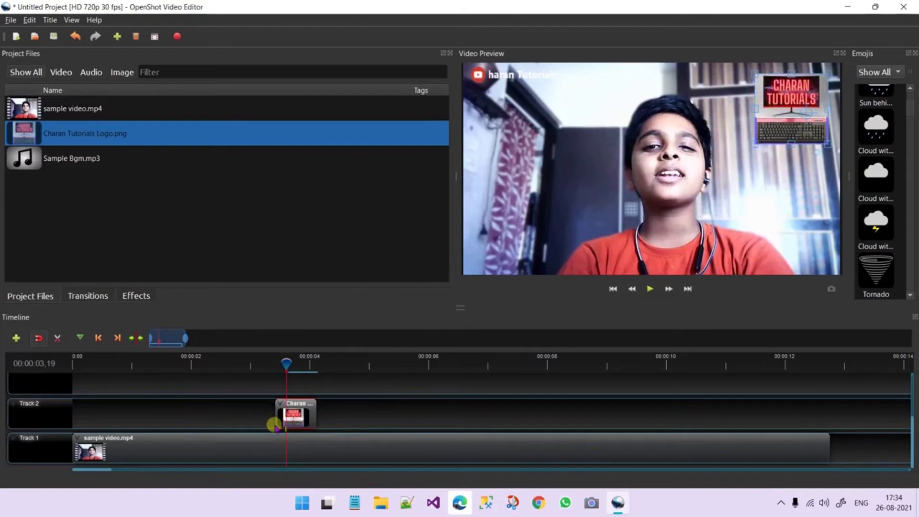
- Extend the logo clip's start, move the clip back to the beginning of Track 2, and delete it from the timeline
{"action": "left_click_drag", "start_coordinate": [274, 416], "coordinate": [159, 416]}
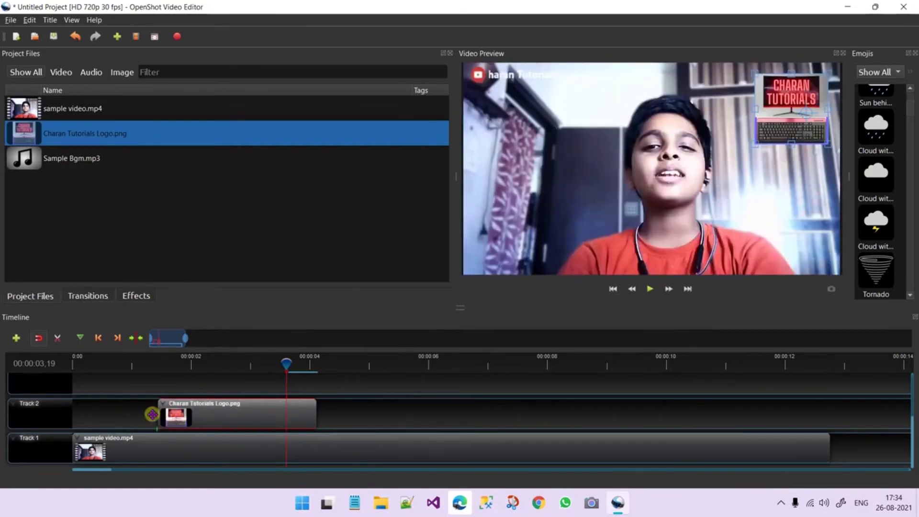
{"action": "left_click_drag", "start_coordinate": [233, 416], "coordinate": [147, 417]}
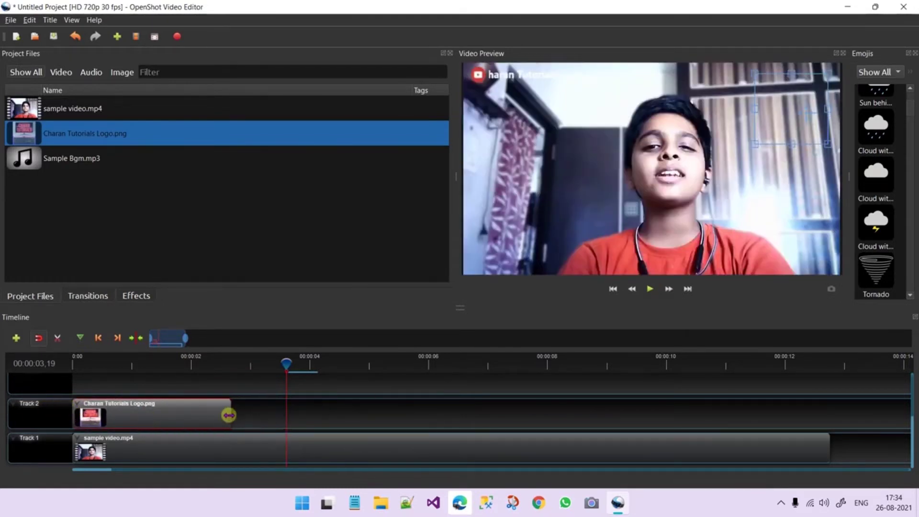
{"action": "left_click_drag", "start_coordinate": [232, 415], "coordinate": [155, 416]}
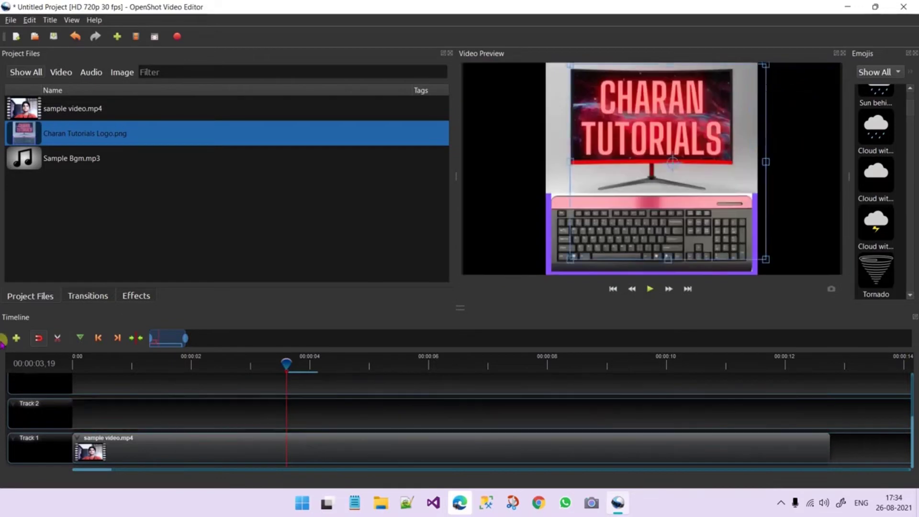
{"action": "key", "text": "Delete"}
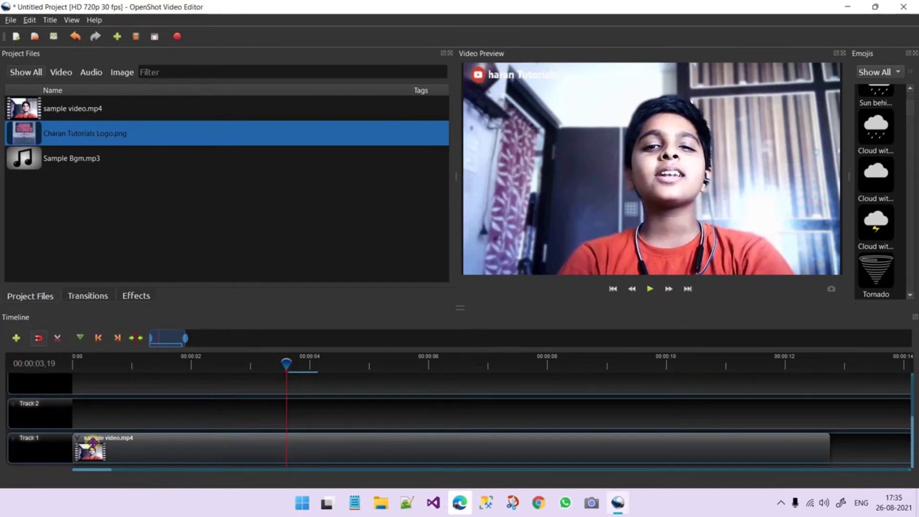
- Examine the clip options for sample video.mp4 on Track 1, including Animate, Time, Volume, Slice and Display
{"action": "right_click", "coordinate": [143, 449]}
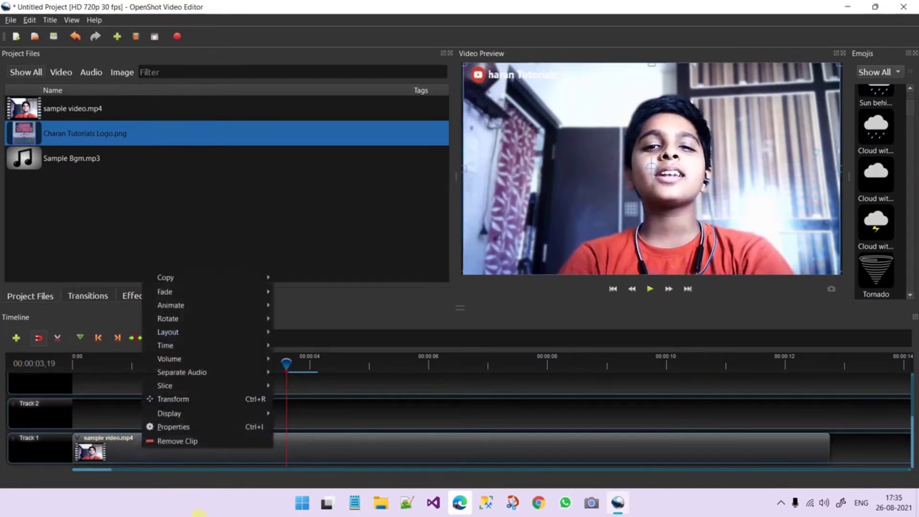
{"action": "mouse_move", "coordinate": [191, 283]}
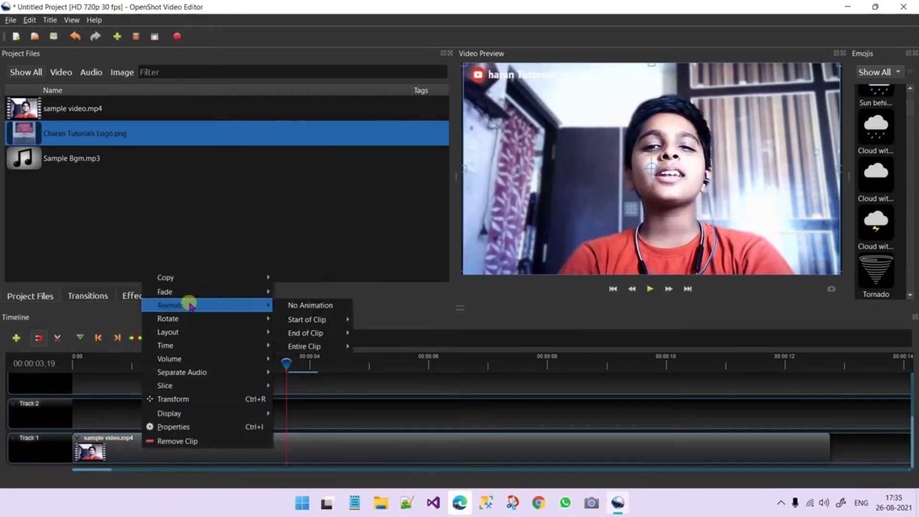
{"action": "mouse_move", "coordinate": [191, 320]}
{"action": "mouse_move", "coordinate": [190, 332]}
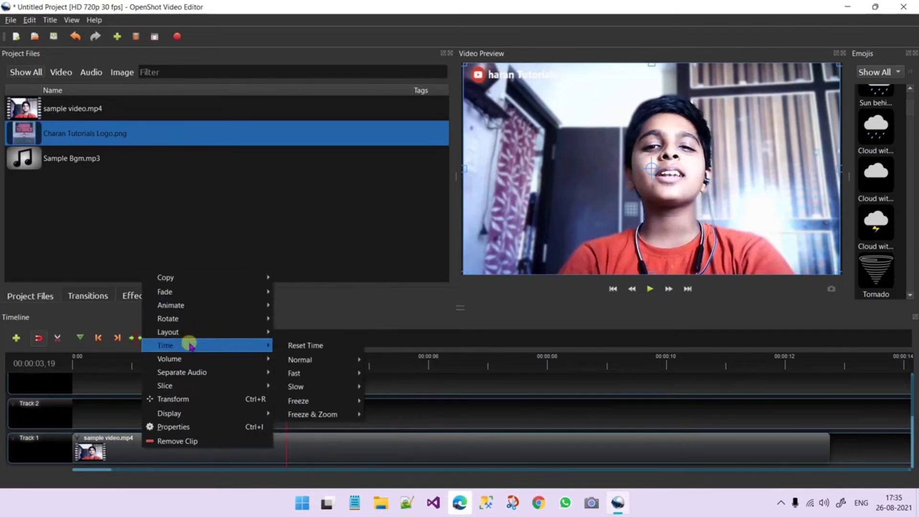
{"action": "mouse_move", "coordinate": [309, 364]}
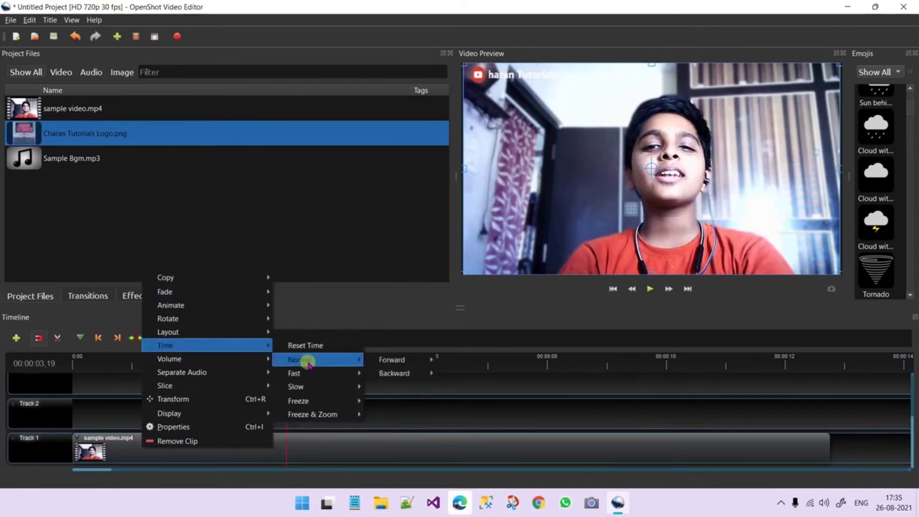
{"action": "mouse_move", "coordinate": [334, 376]}
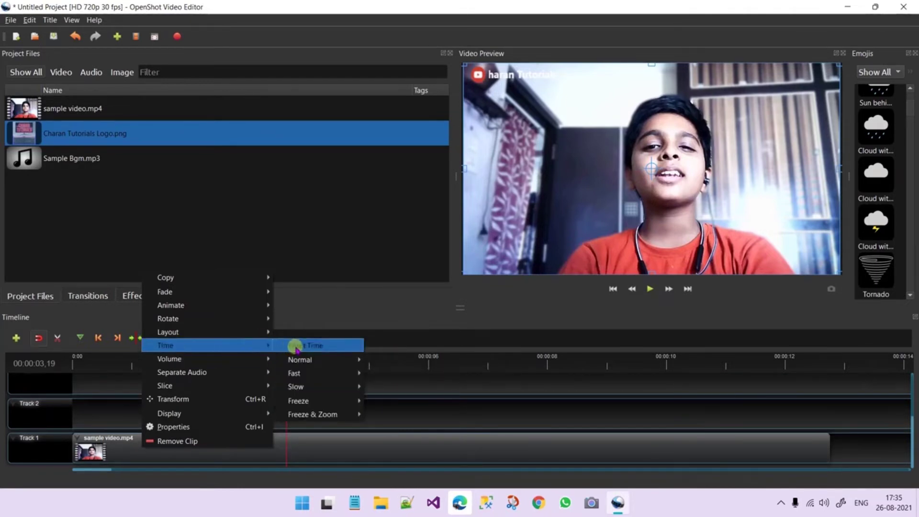
{"action": "mouse_move", "coordinate": [318, 401]}
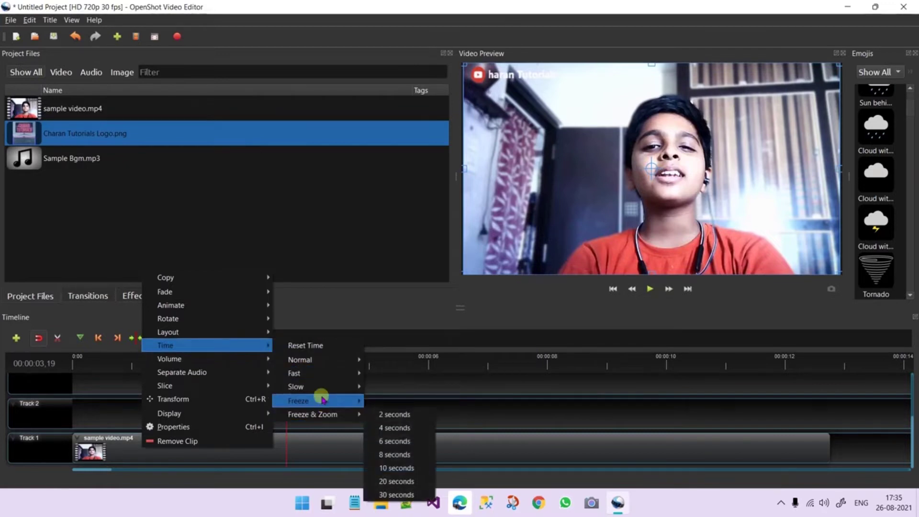
{"action": "mouse_move", "coordinate": [209, 360]}
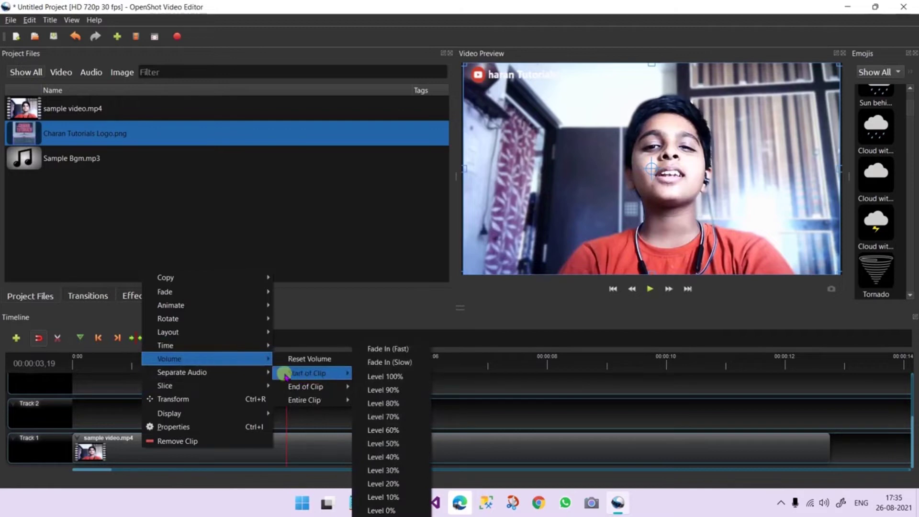
{"action": "mouse_move", "coordinate": [205, 376]}
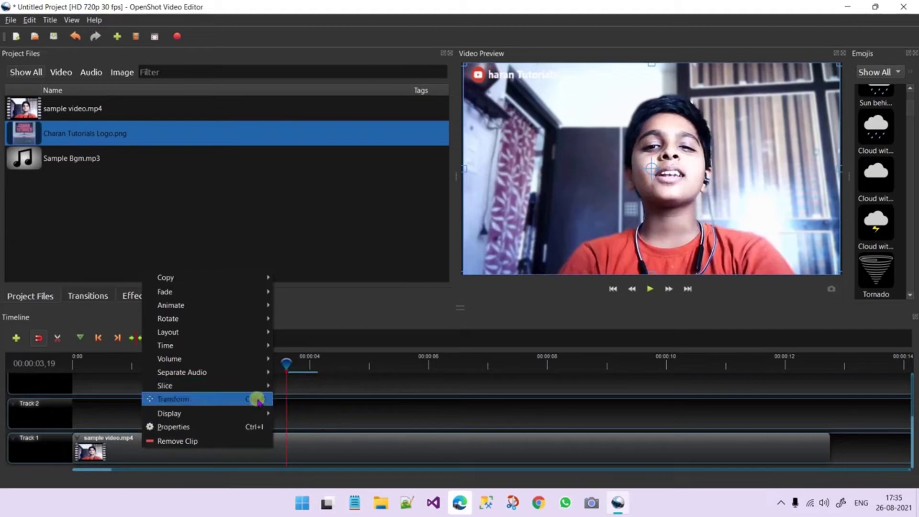
{"action": "mouse_move", "coordinate": [252, 414]}
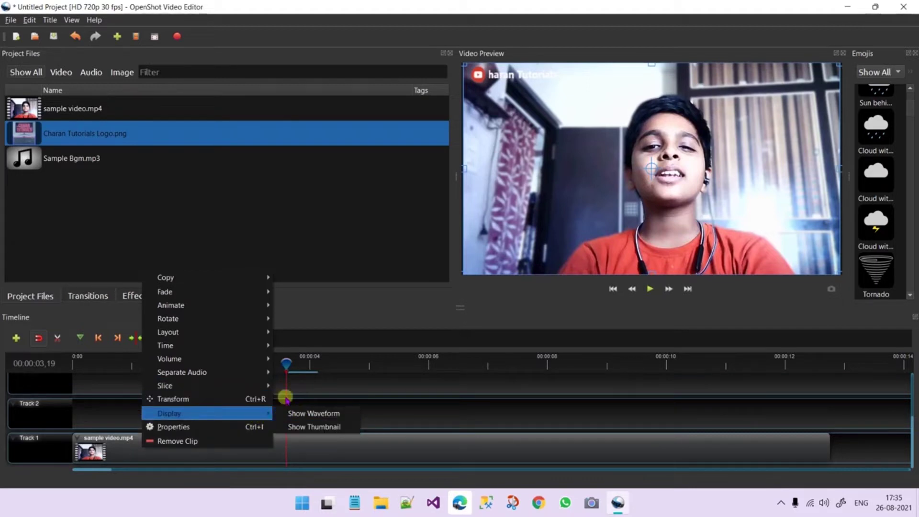
{"action": "mouse_move", "coordinate": [257, 390]}
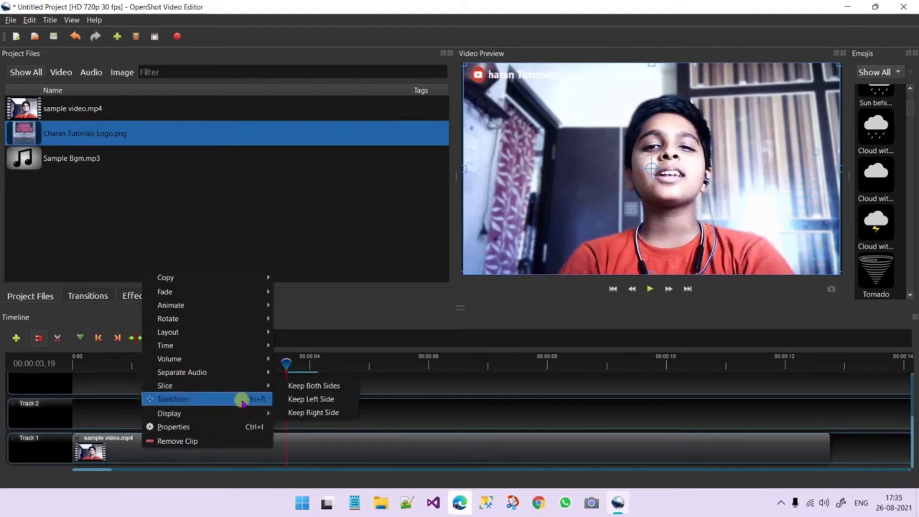
- Transform sample video.mp4 to a scale of 1.01 by 1.02, then view and close its properties
{"action": "left_click", "coordinate": [243, 404]}
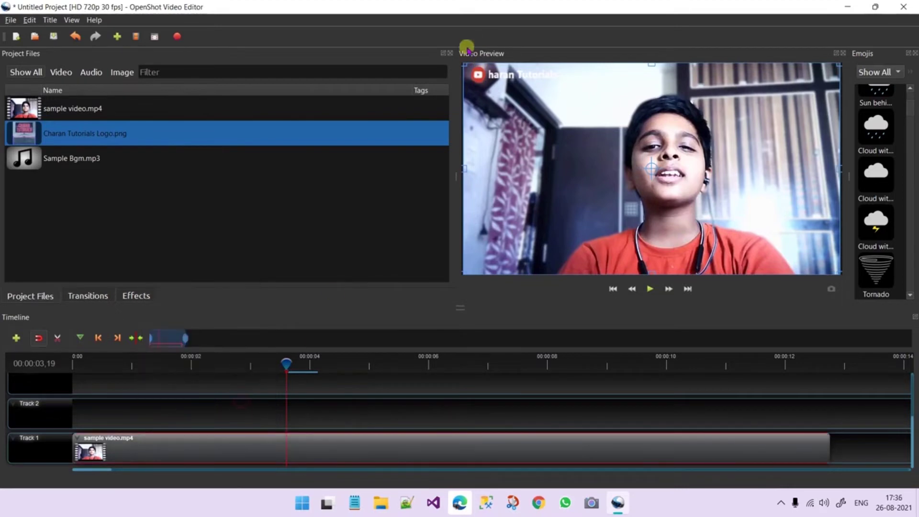
{"action": "left_click_drag", "start_coordinate": [463, 63], "coordinate": [461, 61]}
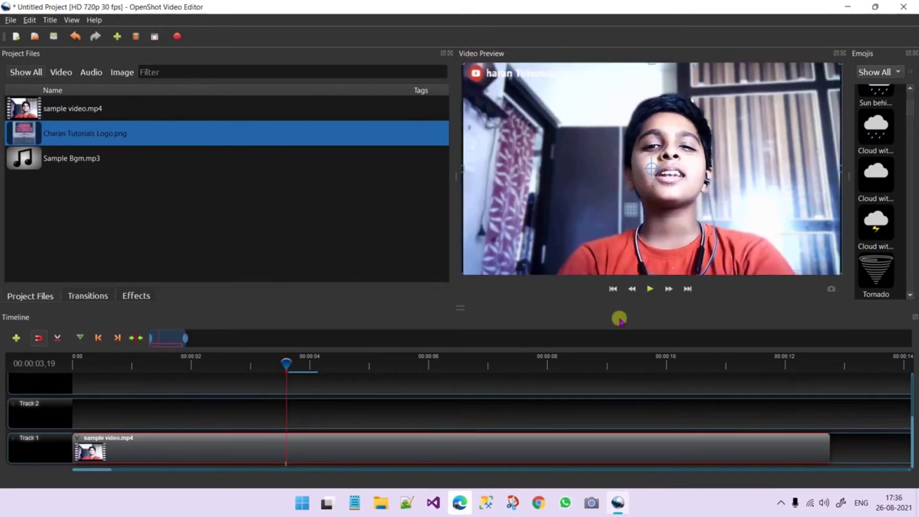
{"action": "right_click", "coordinate": [151, 445]}
{"action": "mouse_move", "coordinate": [177, 402]}
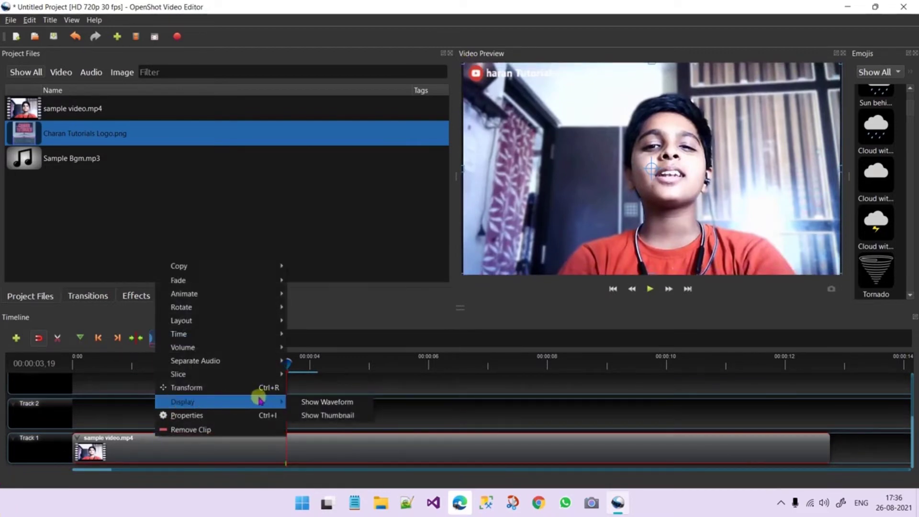
{"action": "left_click", "coordinate": [232, 415]}
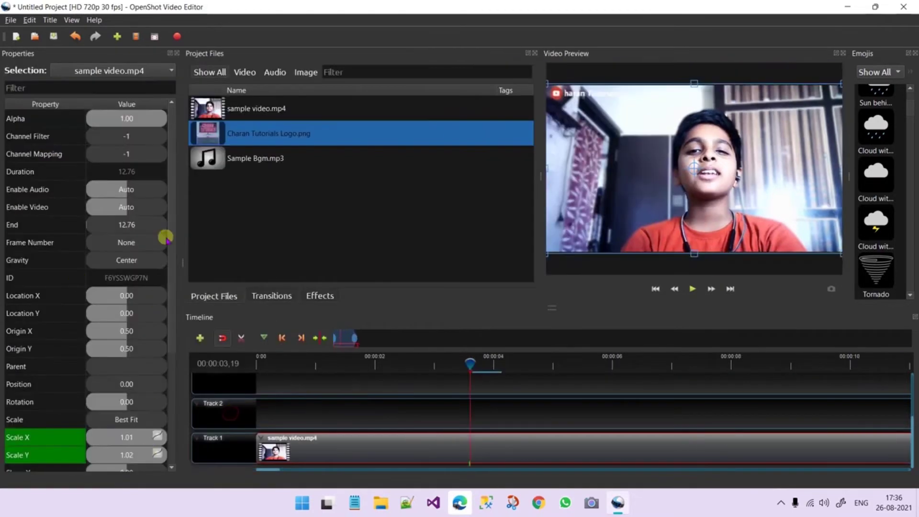
{"action": "left_click", "coordinate": [175, 53]}
- Remove sample video.mp4 from Track 1 and place Charan Tutorials Logo.png at the start of that track
{"action": "right_click", "coordinate": [256, 454]}
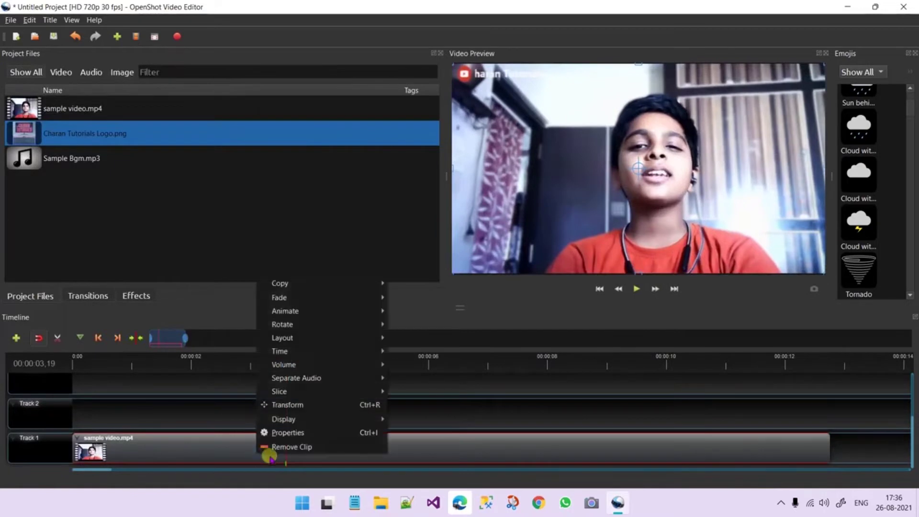
{"action": "left_click", "coordinate": [280, 447]}
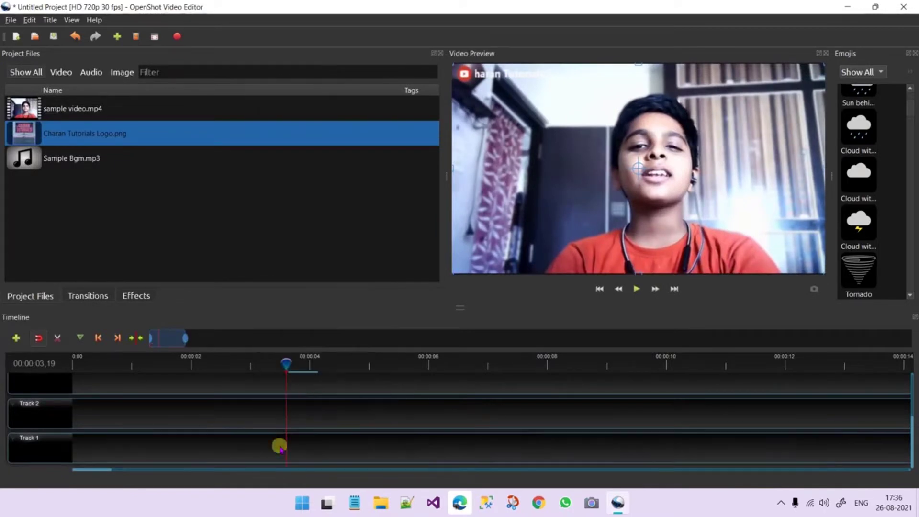
{"action": "left_click_drag", "start_coordinate": [74, 128], "coordinate": [55, 438]}
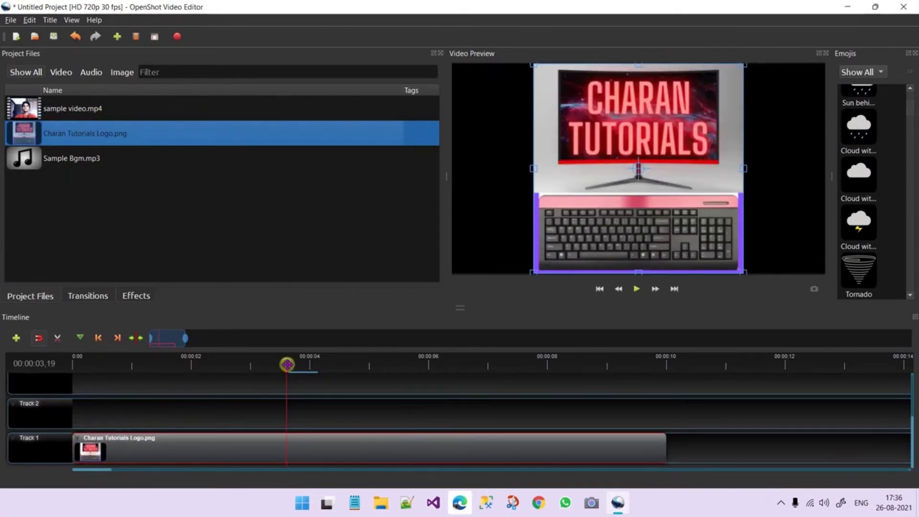
- Cut the logo clip on Track 1 with the Razor tool at about 2.0 and 2.1 seconds, and turn the tool off
{"action": "left_click_drag", "start_coordinate": [287, 365], "coordinate": [282, 365]}
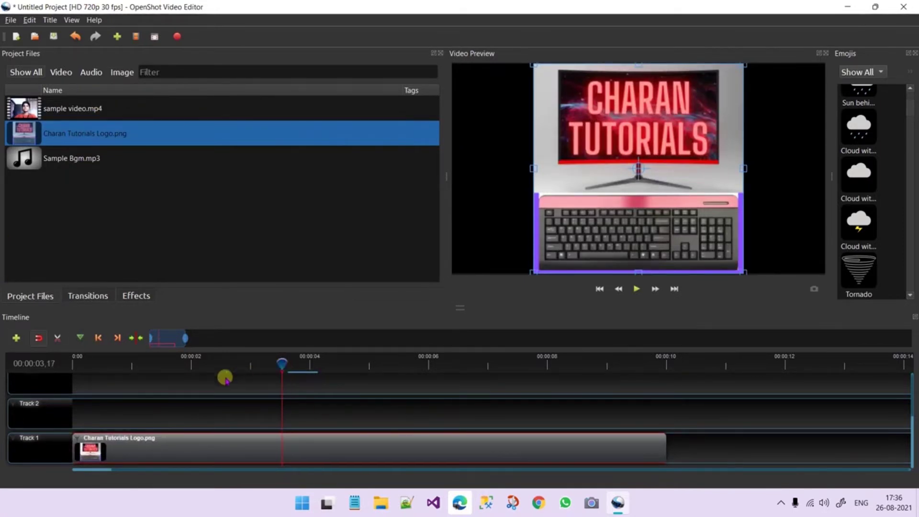
{"action": "left_click", "coordinate": [57, 338]}
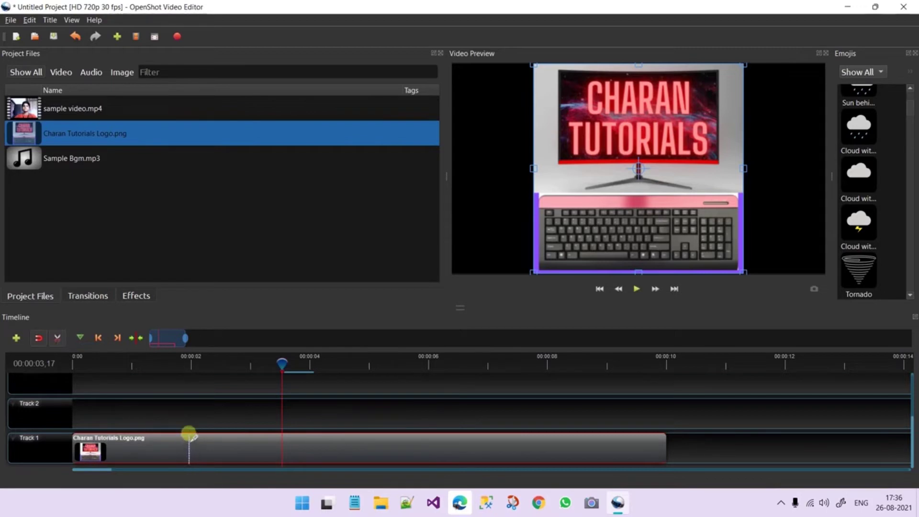
{"action": "left_click", "coordinate": [189, 434]}
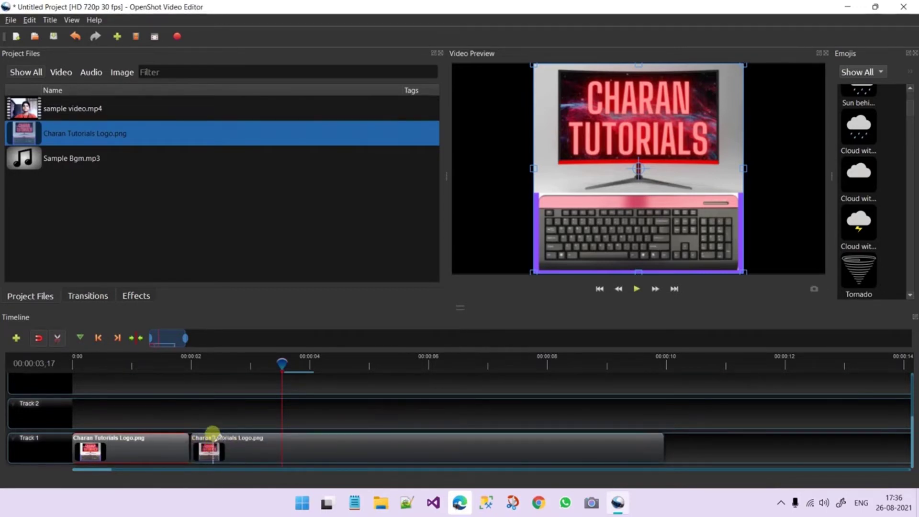
{"action": "left_click", "coordinate": [199, 435]}
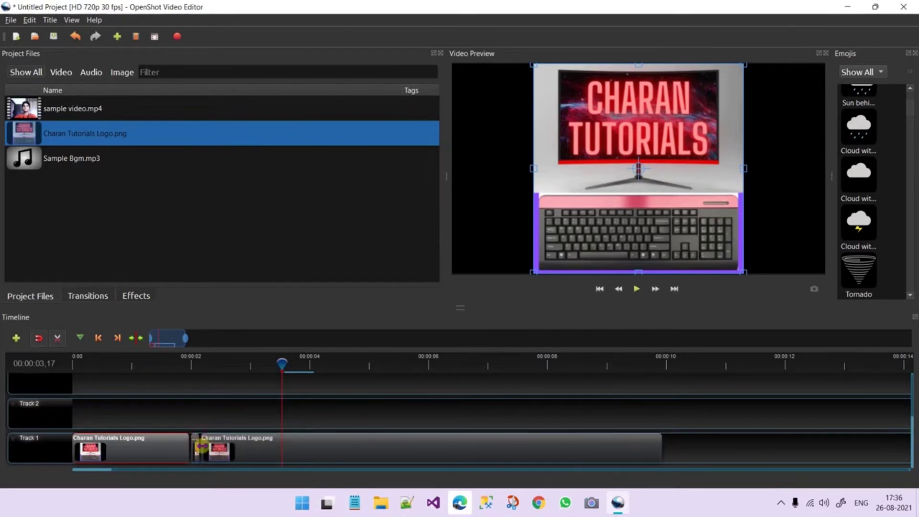
{"action": "left_click", "coordinate": [187, 462]}
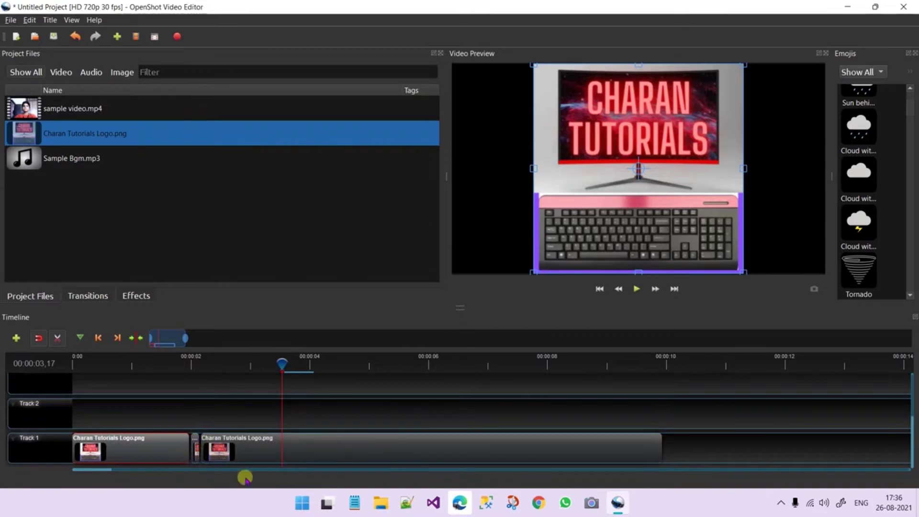
{"action": "left_click", "coordinate": [57, 338]}
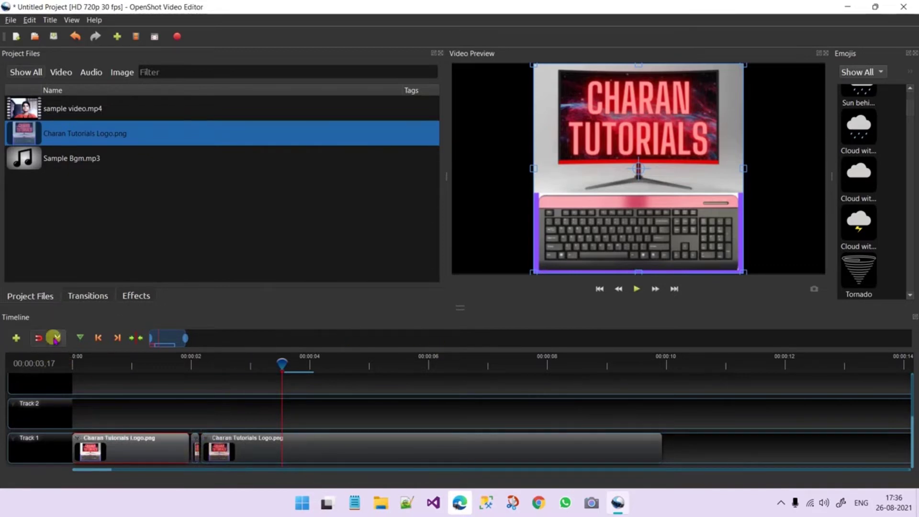
- Delete all three cut pieces of Charan Tutorials Logo.png from the timeline
{"action": "left_click", "coordinate": [195, 450]}
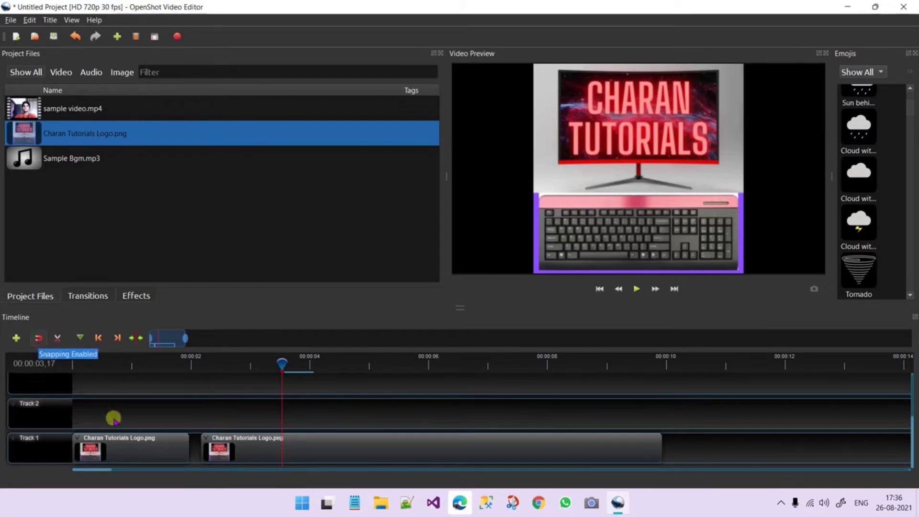
{"action": "left_click_drag", "start_coordinate": [252, 454], "coordinate": [213, 490]}
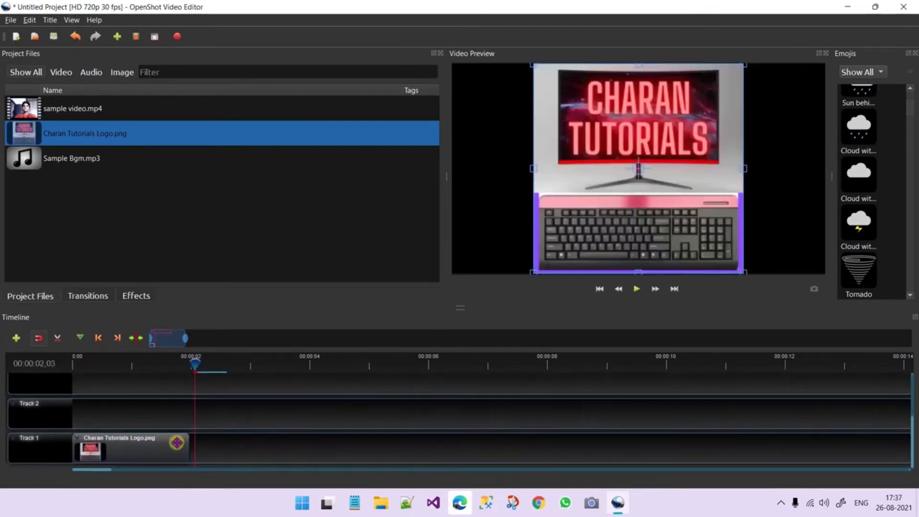
{"action": "scroll", "coordinate": [249, 436], "scroll_direction": "up", "scroll_amount": 2}
{"action": "left_click_drag", "start_coordinate": [228, 390], "coordinate": [259, 470]}
{"action": "key", "text": "Delete"}
{"action": "left_click", "coordinate": [201, 439]}
{"action": "mouse_move", "coordinate": [201, 440]}
{"action": "left_mouse_down"}
{"action": "mouse_move", "coordinate": [205, 431]}
{"action": "mouse_move", "coordinate": [307, 487]}
{"action": "mouse_move", "coordinate": [257, 444]}
{"action": "mouse_move", "coordinate": [254, 400]}
{"action": "mouse_move", "coordinate": [345, 486]}
{"action": "mouse_move", "coordinate": [304, 450]}
{"action": "mouse_move", "coordinate": [268, 384]}
{"action": "mouse_move", "coordinate": [351, 482]}
{"action": "mouse_move", "coordinate": [208, 444]}
{"action": "left_mouse_up"}
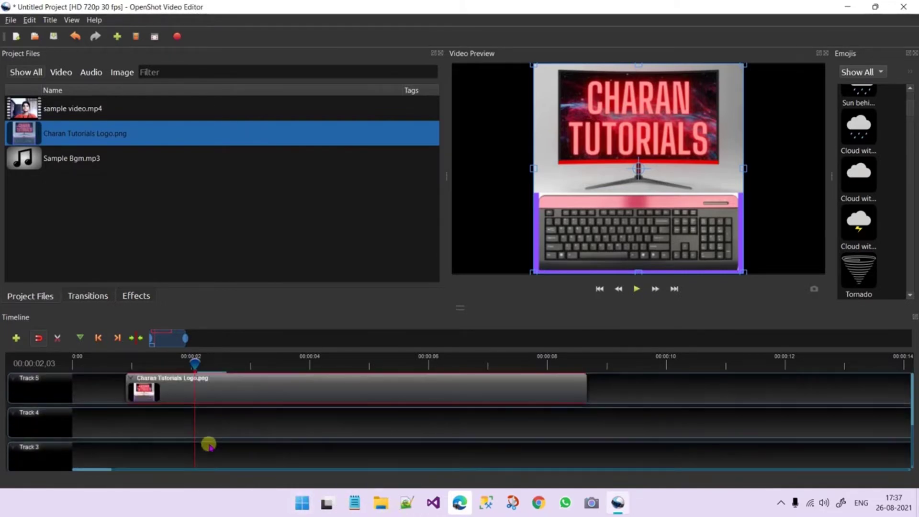
{"action": "key", "text": "Delete"}
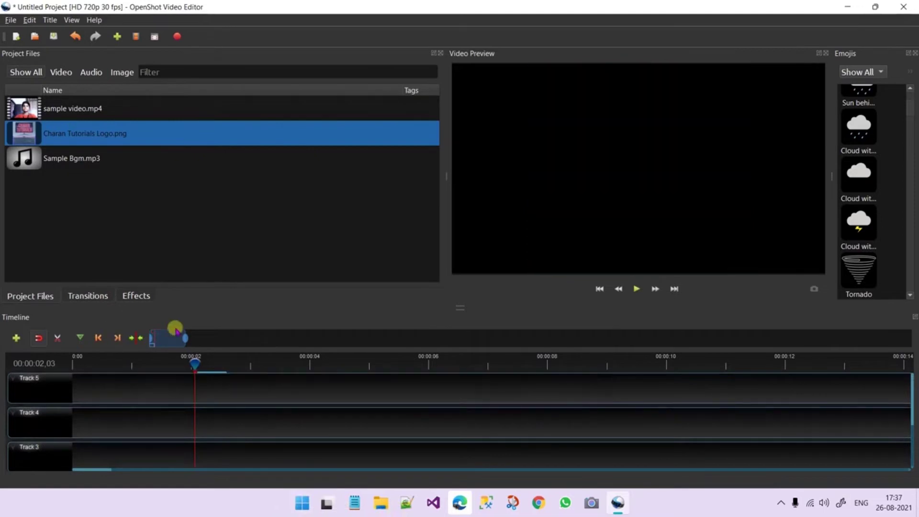
{"action": "scroll", "coordinate": [208, 398], "scroll_direction": "down", "scroll_amount": 2}
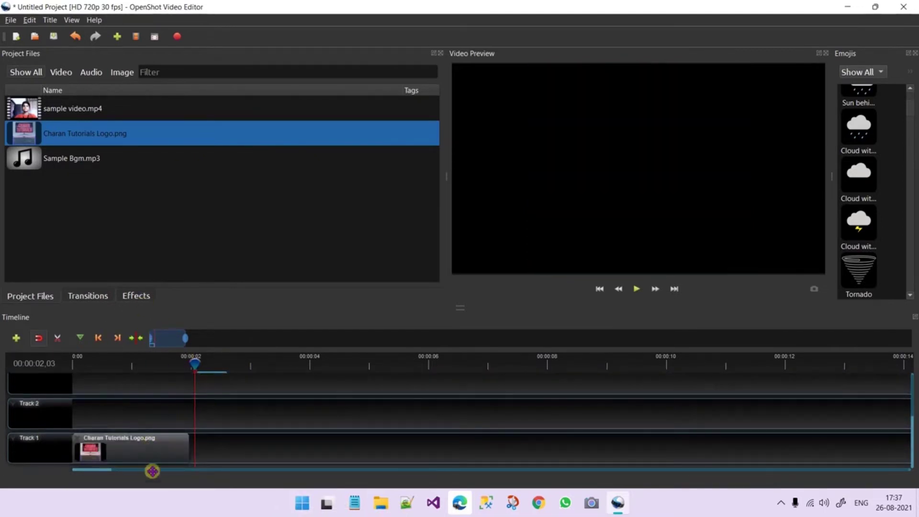
{"action": "left_click", "coordinate": [148, 454]}
{"action": "key", "text": "Delete"}
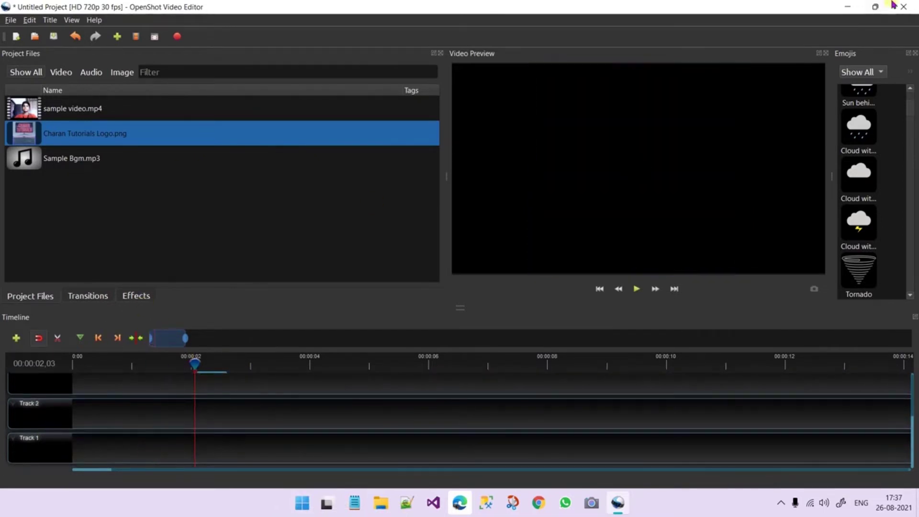
- View the video export settings, including file name, folder, profile and quality, and leave them without exporting
{"action": "left_click", "coordinate": [180, 35]}
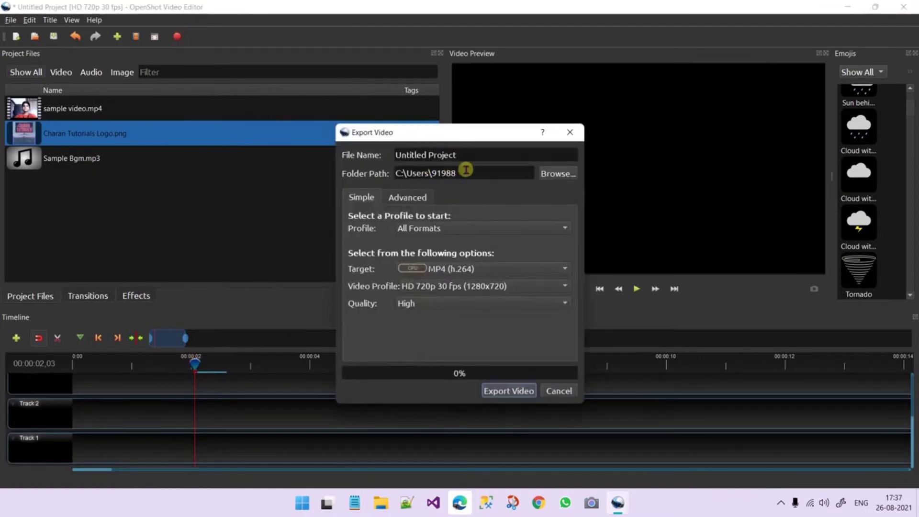
{"action": "left_click", "coordinate": [483, 155]}
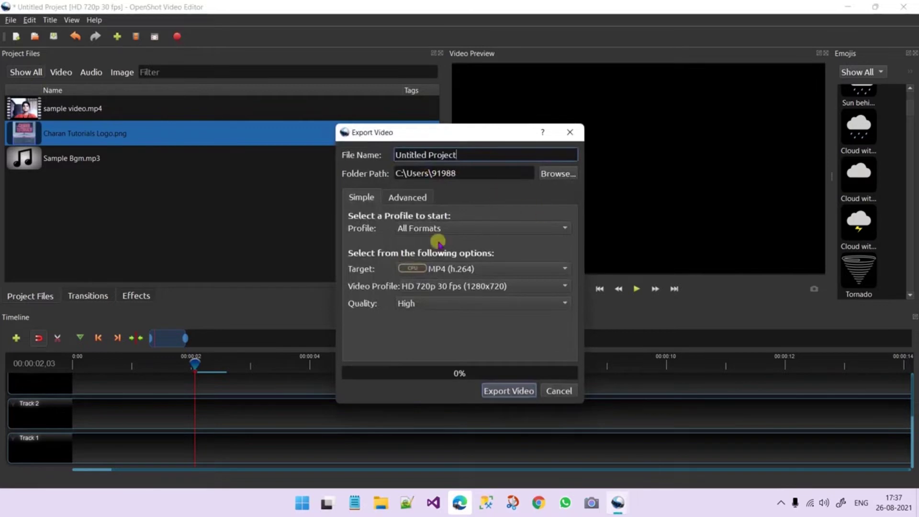
{"action": "left_click", "coordinate": [559, 391]}
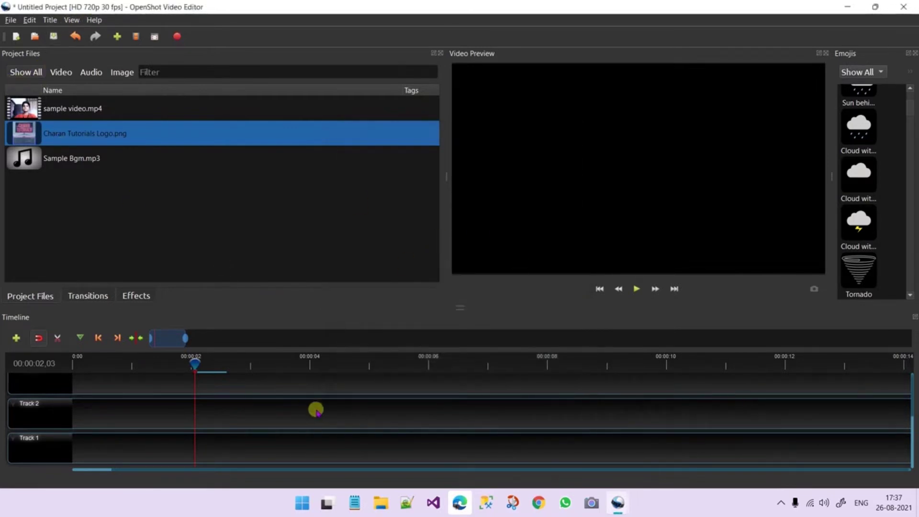
- Browse through the full collection of available transitions
{"action": "left_click", "coordinate": [77, 293]}
{"action": "scroll", "coordinate": [74, 255], "scroll_direction": "up", "scroll_amount": 2}
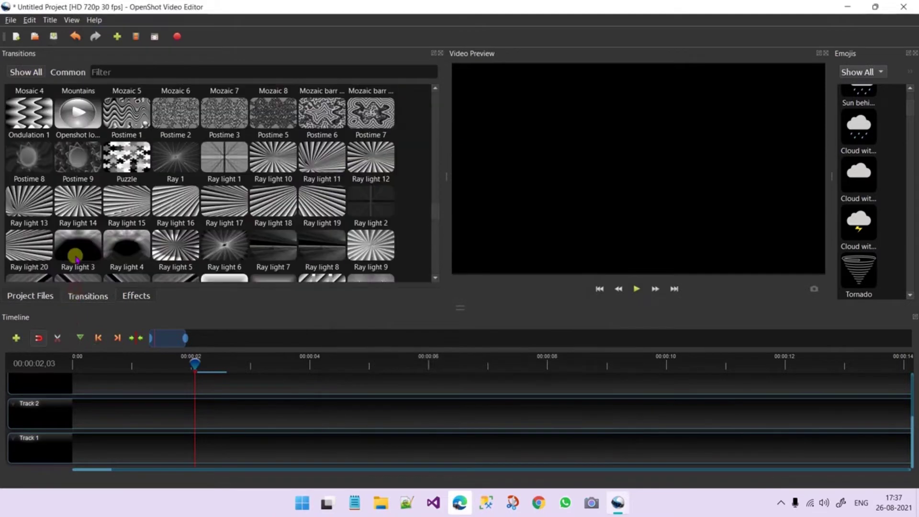
{"action": "scroll", "coordinate": [77, 257], "scroll_direction": "down", "scroll_amount": 3}
{"action": "scroll", "coordinate": [96, 249], "scroll_direction": "up", "scroll_amount": 3}
{"action": "scroll", "coordinate": [103, 235], "scroll_direction": "up", "scroll_amount": 8}
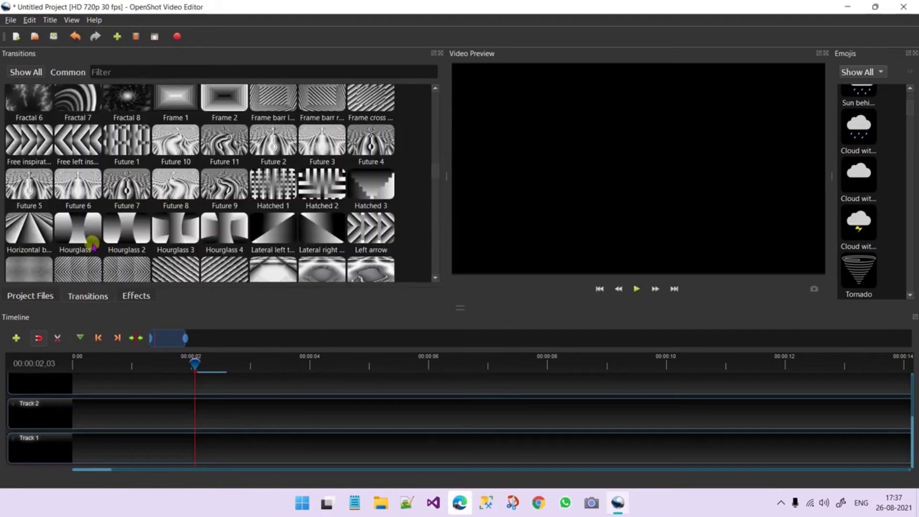
- Place sample video.mp4 from the project files at the start of Track 1
{"action": "left_click", "coordinate": [48, 293]}
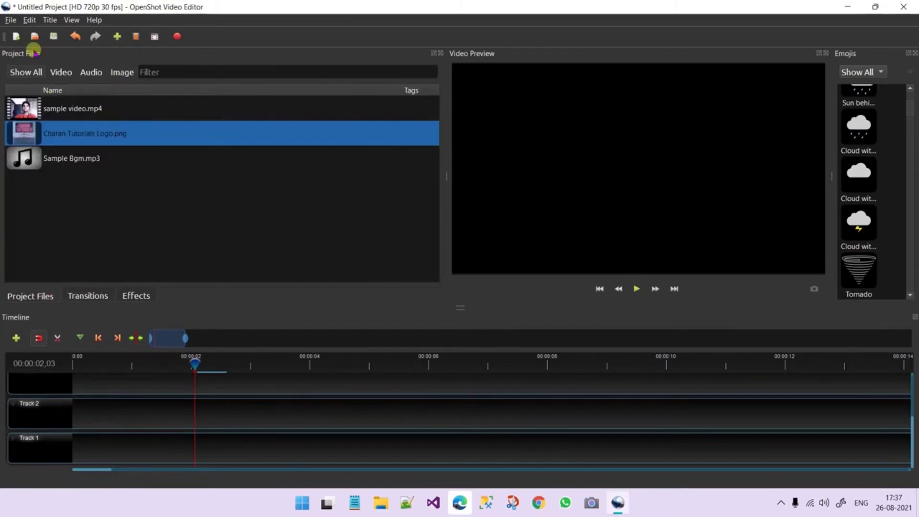
{"action": "left_click_drag", "start_coordinate": [73, 106], "coordinate": [79, 455]}
{"action": "scroll", "coordinate": [130, 407], "scroll_direction": "up", "scroll_amount": 3}
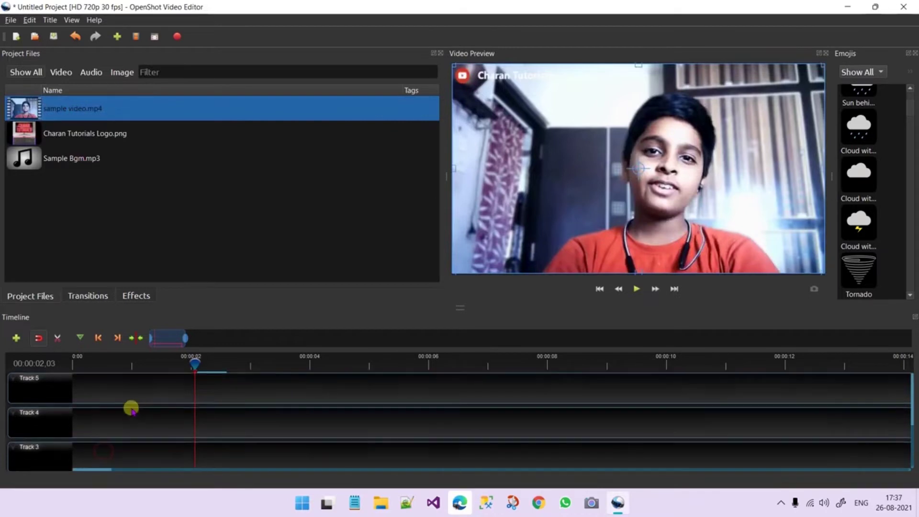
{"action": "scroll", "coordinate": [125, 389], "scroll_direction": "down", "scroll_amount": 3}
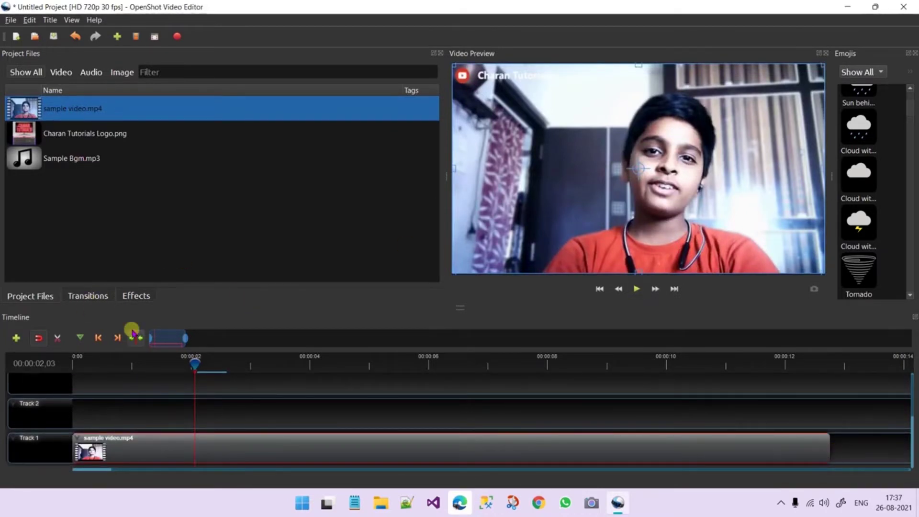
- Trim the end of sample video.mp4 on Track 1 to about 7.5 seconds, then undo the trim
{"action": "left_click_drag", "start_coordinate": [830, 449], "coordinate": [517, 456]}
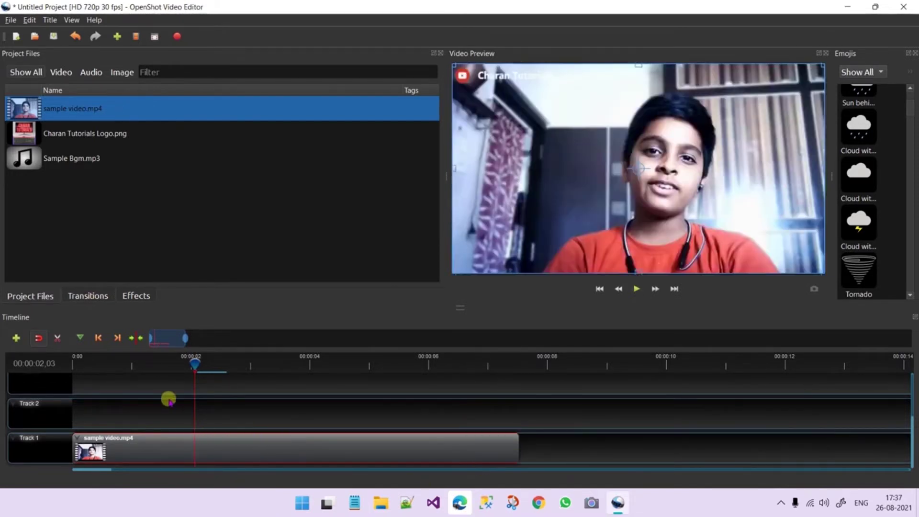
{"action": "key", "text": "ctrl+z"}
{"action": "key", "text": "ctrl+z"}
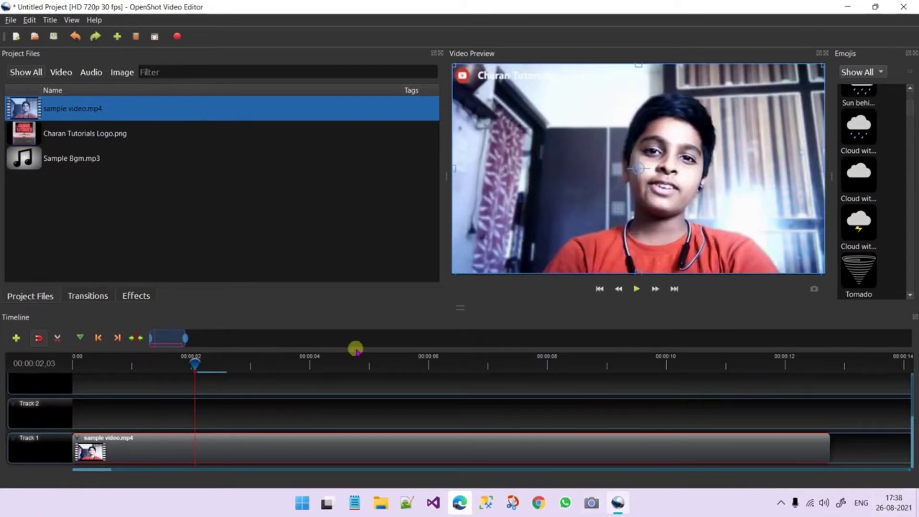
- Cut sample video.mp4 on Track 1 with the Razor tool at about 2.3 seconds
{"action": "left_click_drag", "start_coordinate": [183, 337], "coordinate": [183, 337]}
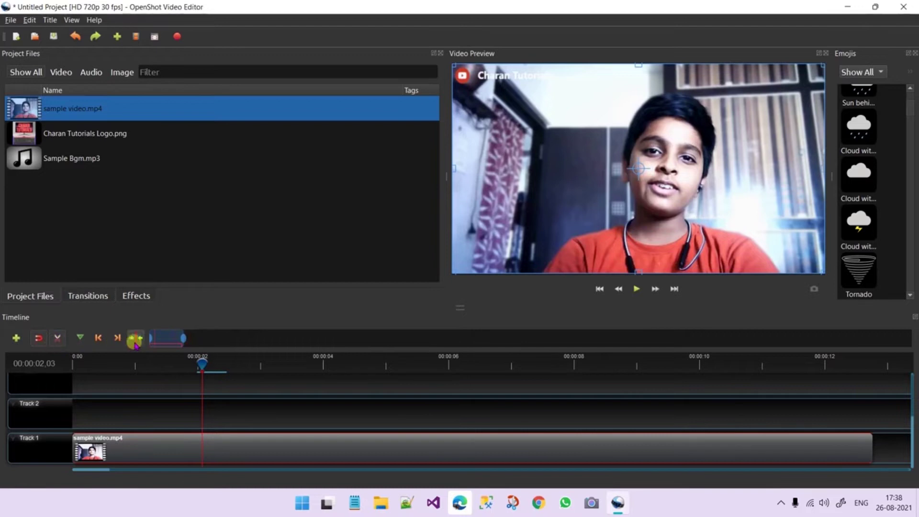
{"action": "left_click", "coordinate": [215, 435]}
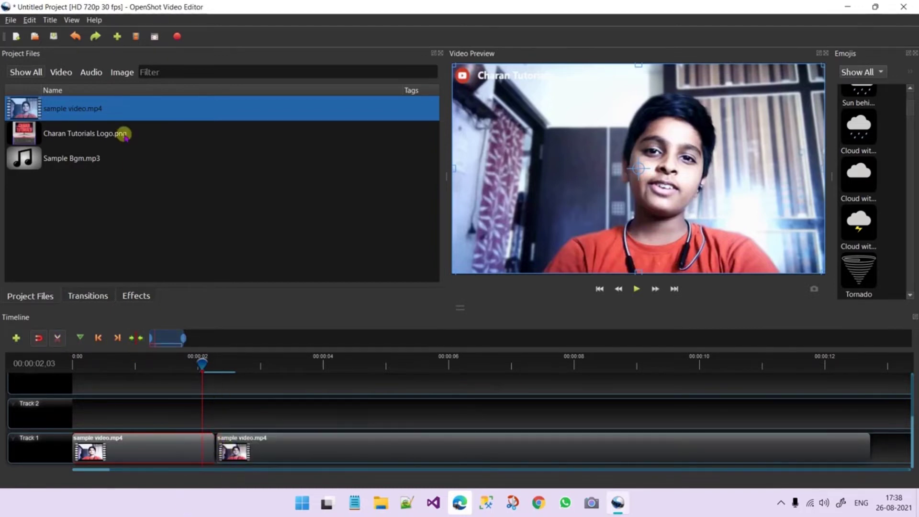
- Place the common Fade transition over the cut between the two sample video.mp4 pieces and turn the Razor tool off
{"action": "left_click", "coordinate": [91, 294]}
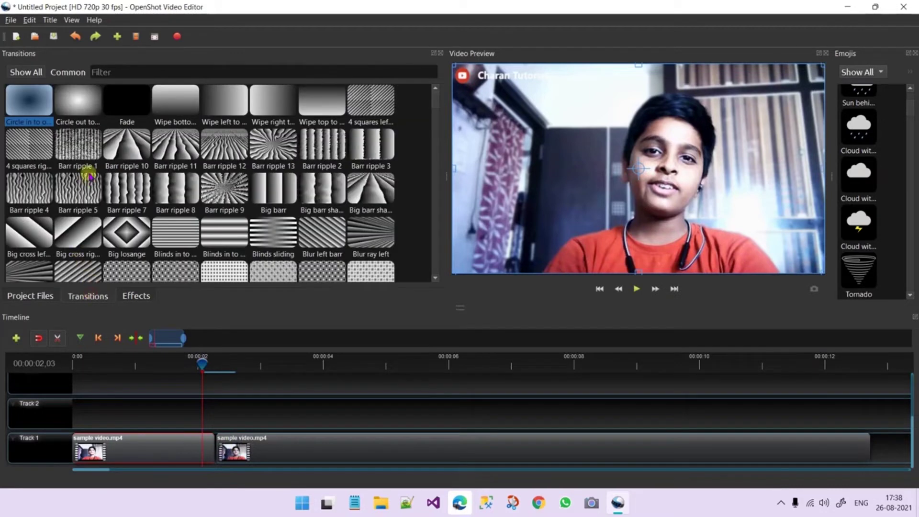
{"action": "left_click", "coordinate": [62, 72]}
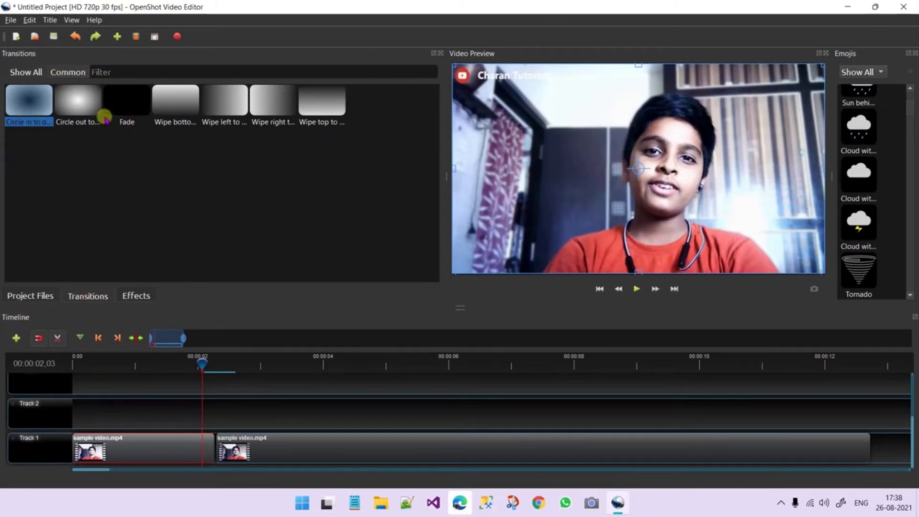
{"action": "left_click", "coordinate": [104, 105]}
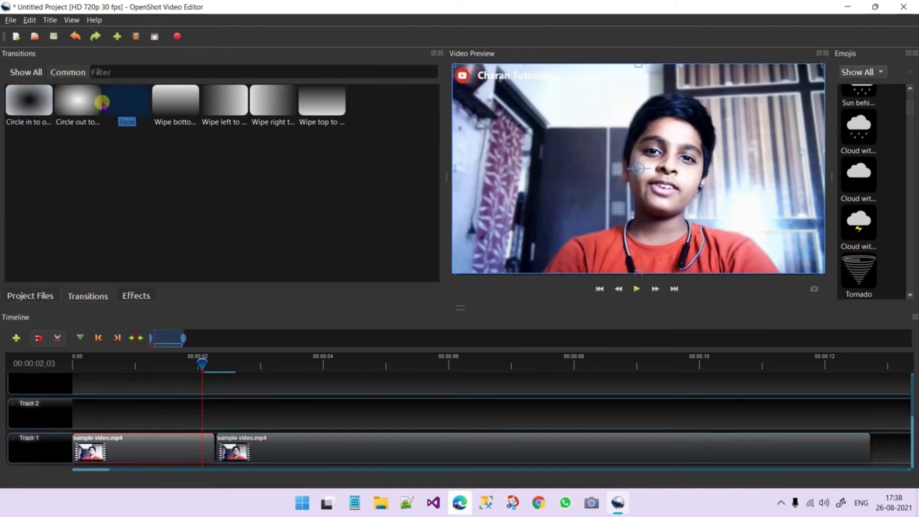
{"action": "left_click", "coordinate": [212, 243]}
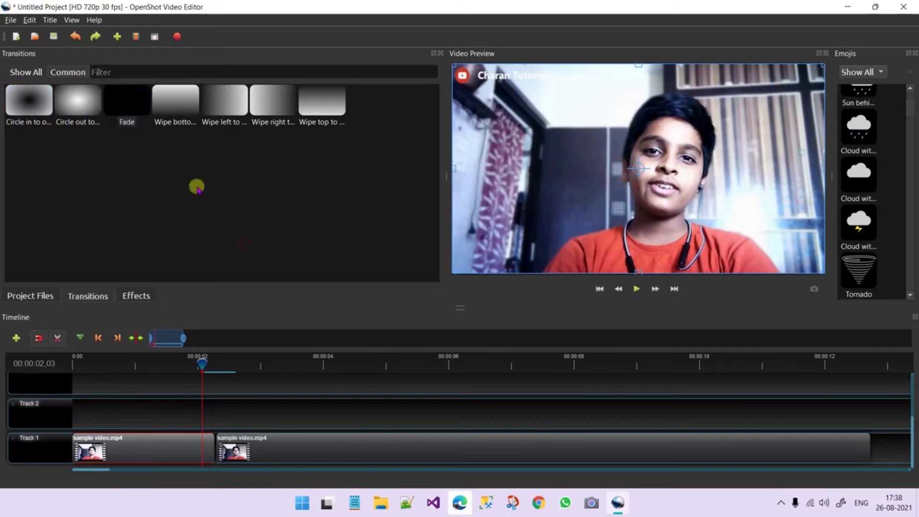
{"action": "left_click_drag", "start_coordinate": [134, 120], "coordinate": [199, 439]}
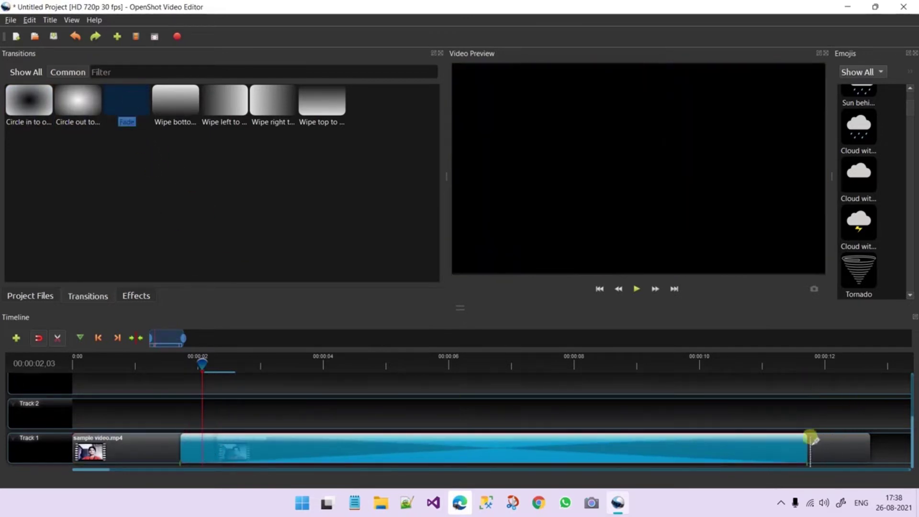
{"action": "left_click", "coordinate": [57, 339]}
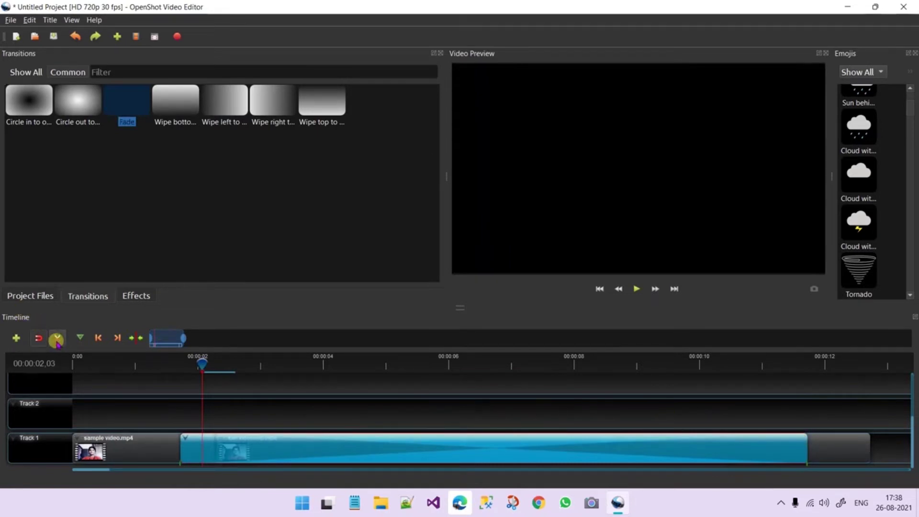
- Shorten the Fade transition to about 0.3 seconds around the cut on Track 1 and play back the result
{"action": "left_click_drag", "start_coordinate": [809, 447], "coordinate": [257, 508]}
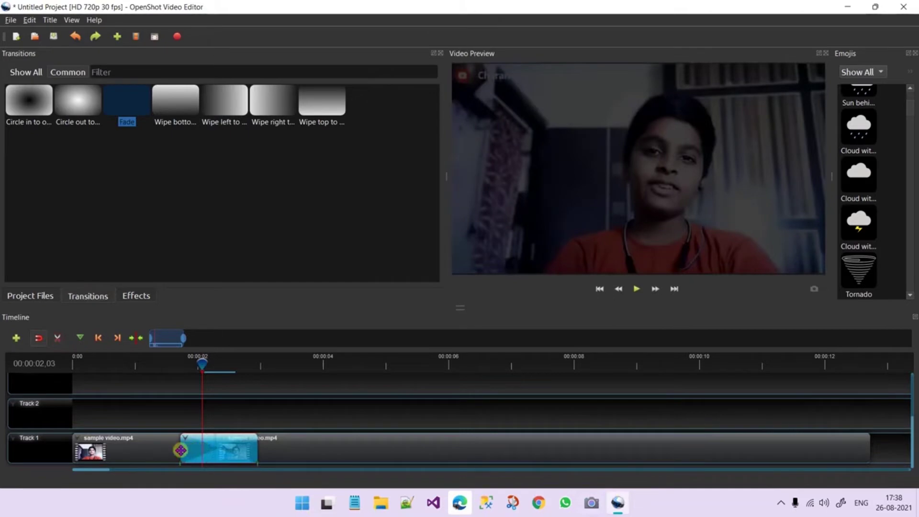
{"action": "left_click_drag", "start_coordinate": [180, 450], "coordinate": [202, 449]}
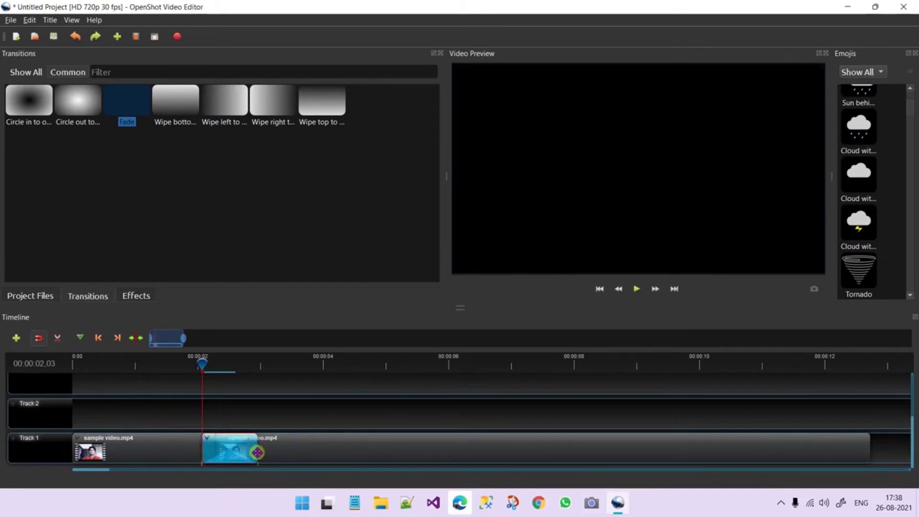
{"action": "left_click_drag", "start_coordinate": [258, 453], "coordinate": [224, 453]}
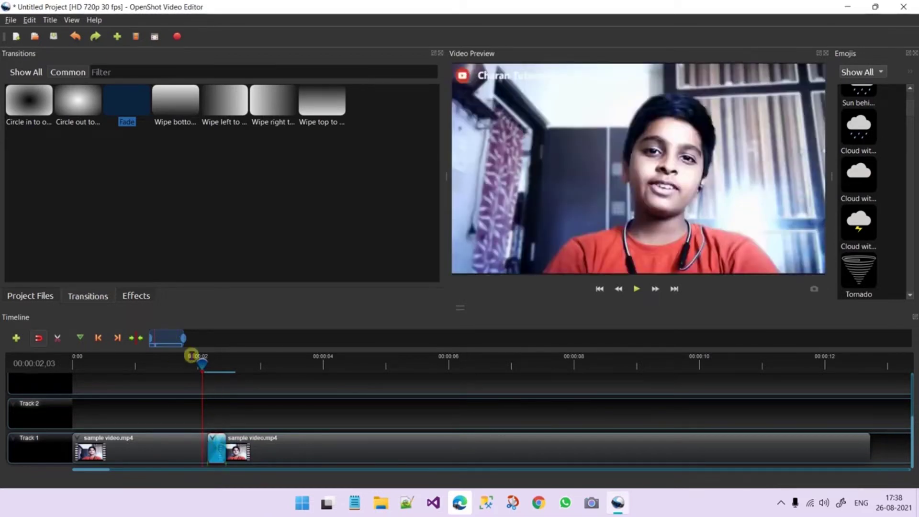
{"action": "left_click", "coordinate": [633, 288]}
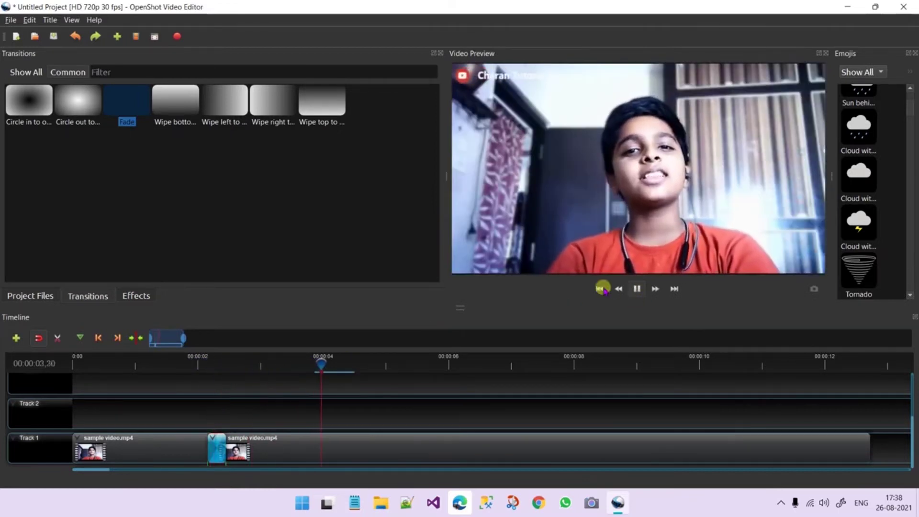
{"action": "left_click", "coordinate": [637, 289]}
- Widen the Fade transition to span about 1.5 to 3.7 seconds on Track 1 and preview it from just before its start
{"action": "left_click_drag", "start_coordinate": [205, 447], "coordinate": [305, 434]}
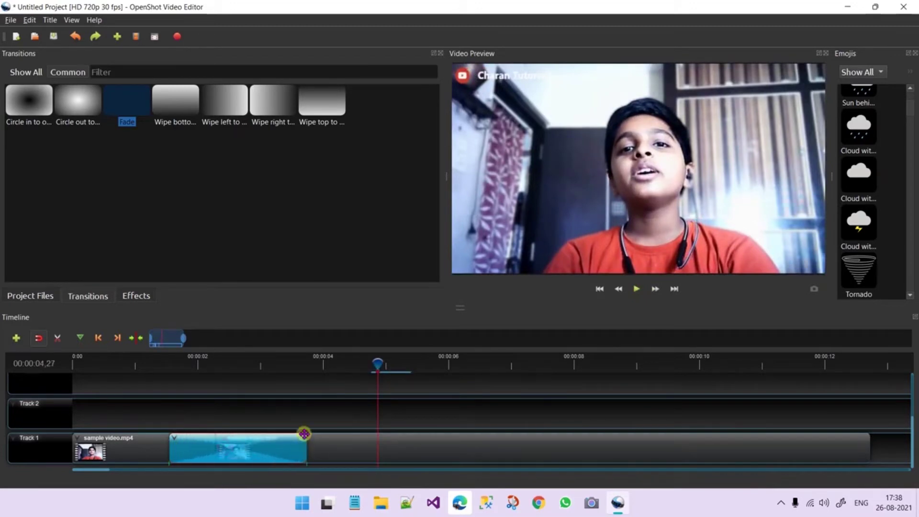
{"action": "left_click_drag", "start_coordinate": [373, 358], "coordinate": [158, 367]}
{"action": "left_click", "coordinate": [636, 289]}
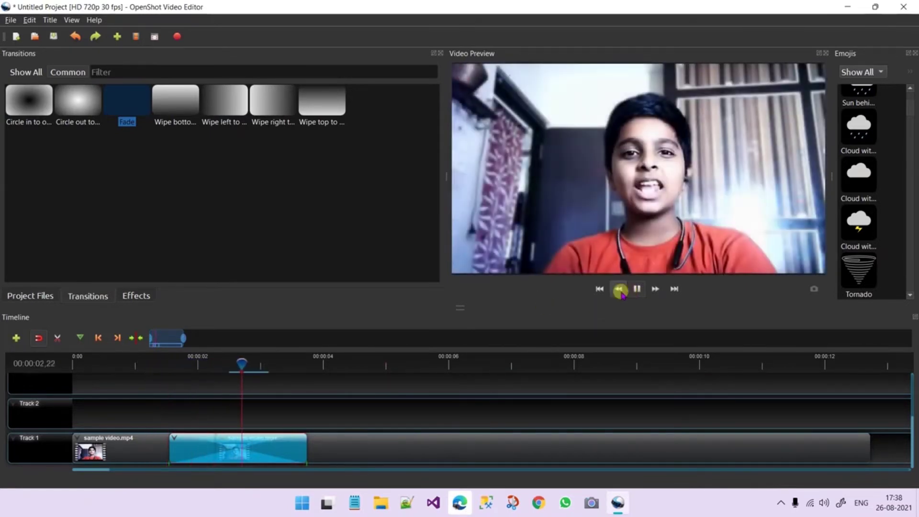
{"action": "left_click", "coordinate": [637, 289]}
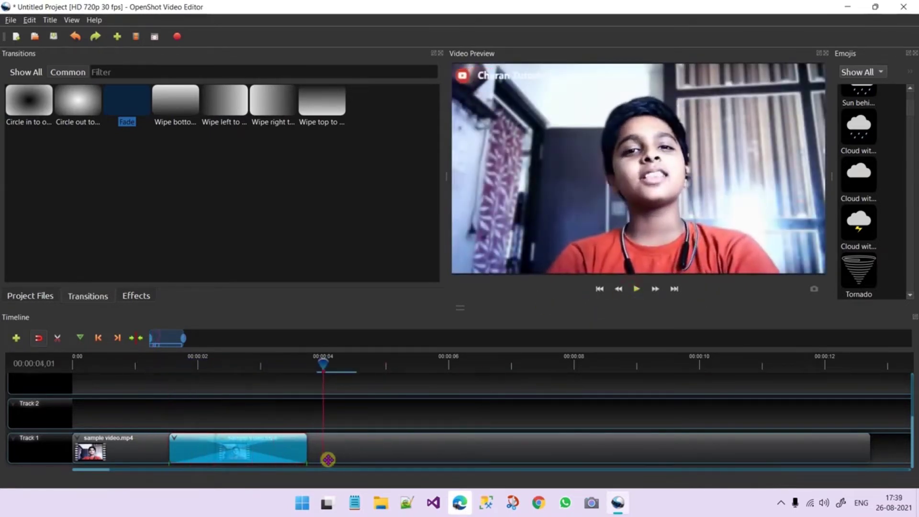
- Extend the Fade transition's end to about 10.8 seconds for a playback check, then delete the transition from Track 1
{"action": "left_click_drag", "start_coordinate": [308, 452], "coordinate": [752, 452]}
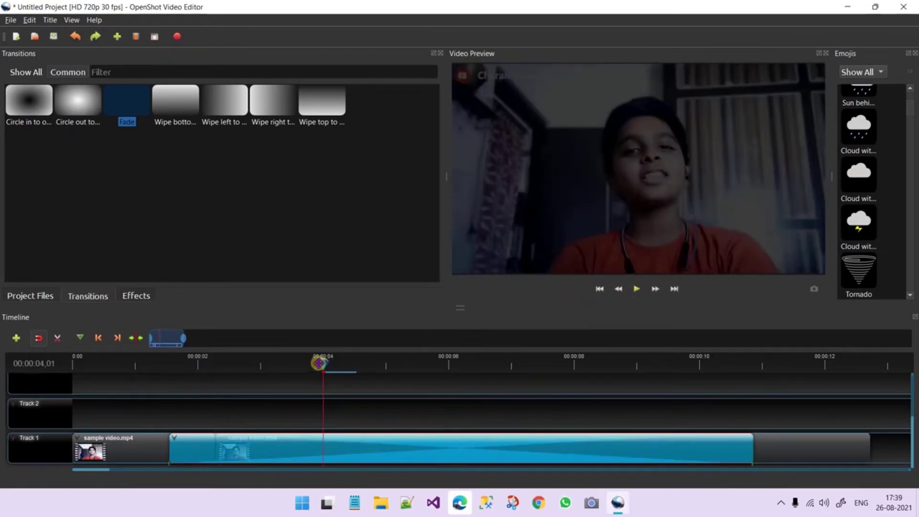
{"action": "left_click_drag", "start_coordinate": [319, 363], "coordinate": [158, 364]}
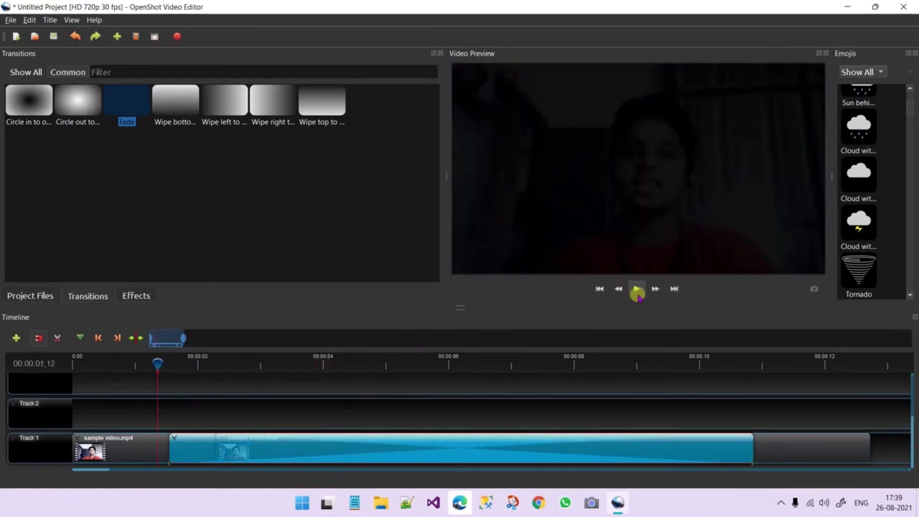
{"action": "left_click", "coordinate": [637, 291]}
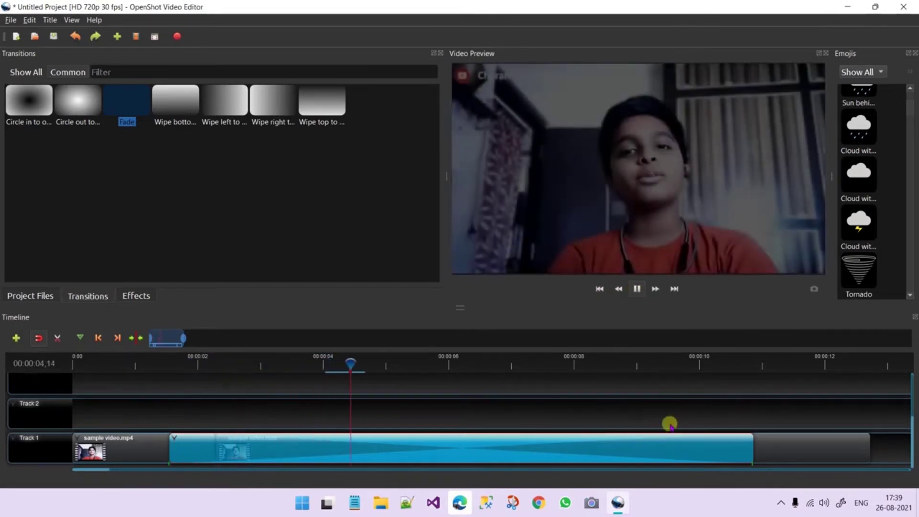
{"action": "key", "text": "Delete"}
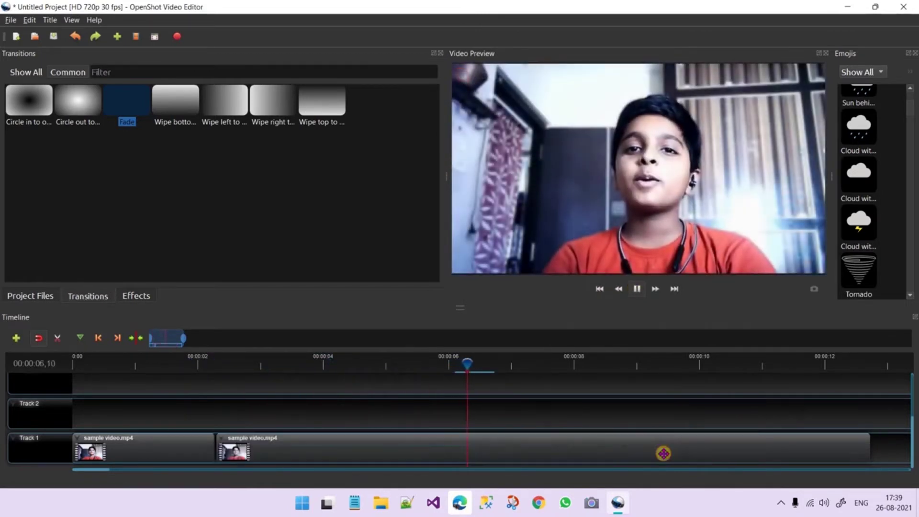
- Pause playback, park the playhead at about 2 seconds and apply the Blur effect to the second sample video.mp4 piece on Track 1
{"action": "left_click", "coordinate": [635, 289]}
{"action": "left_click_drag", "start_coordinate": [582, 365], "coordinate": [515, 364]}
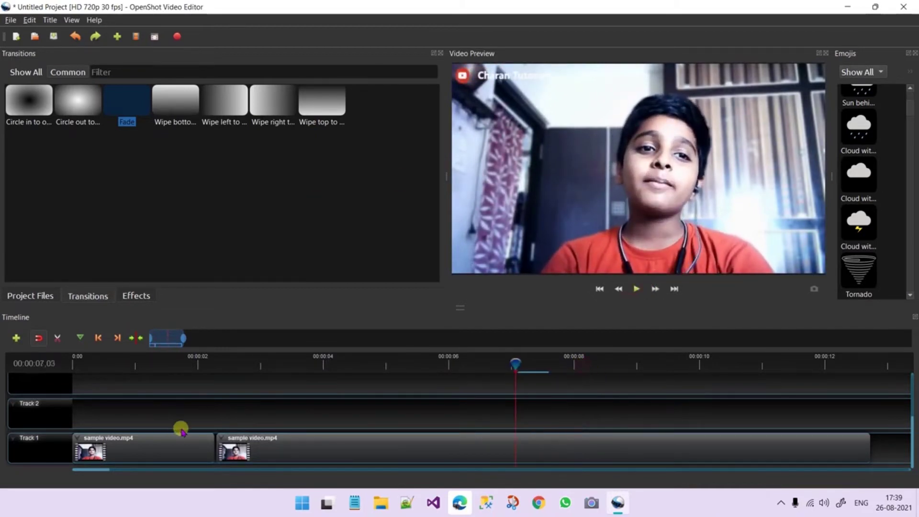
{"action": "left_click", "coordinate": [200, 366]}
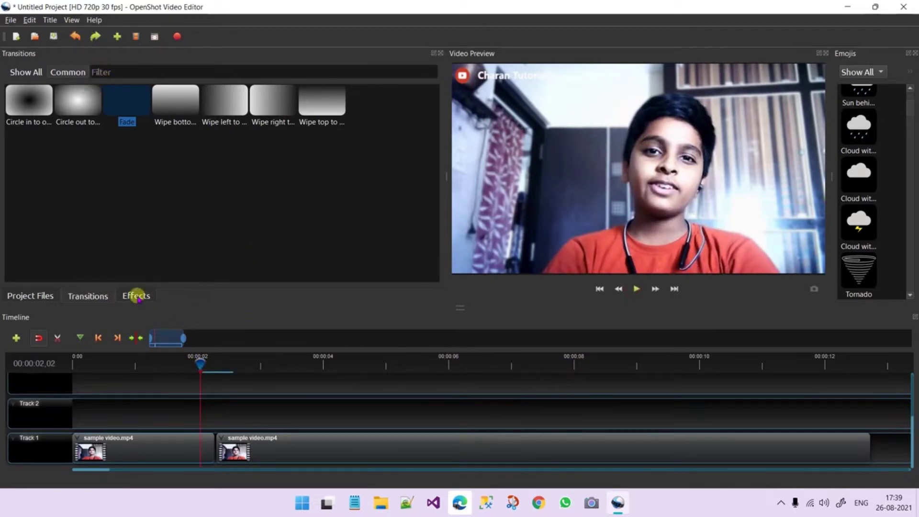
{"action": "left_click", "coordinate": [137, 296]}
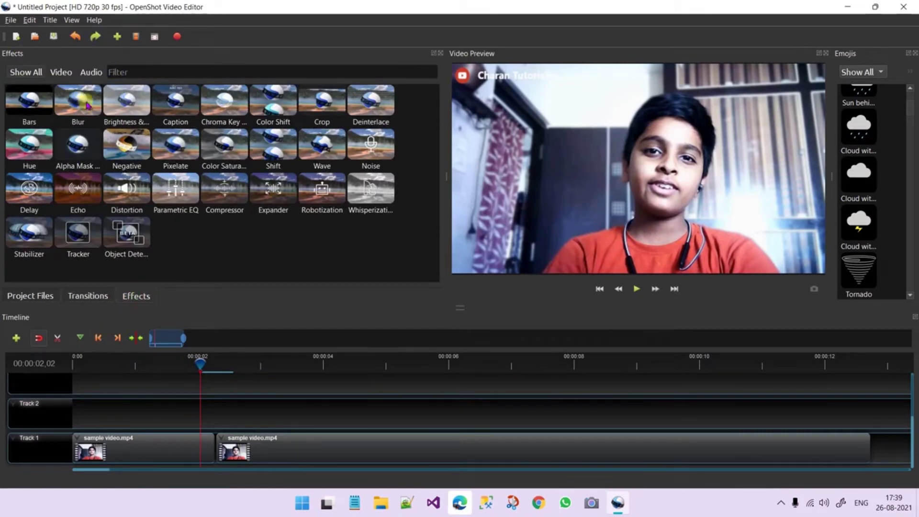
{"action": "left_click_drag", "start_coordinate": [87, 104], "coordinate": [190, 408]}
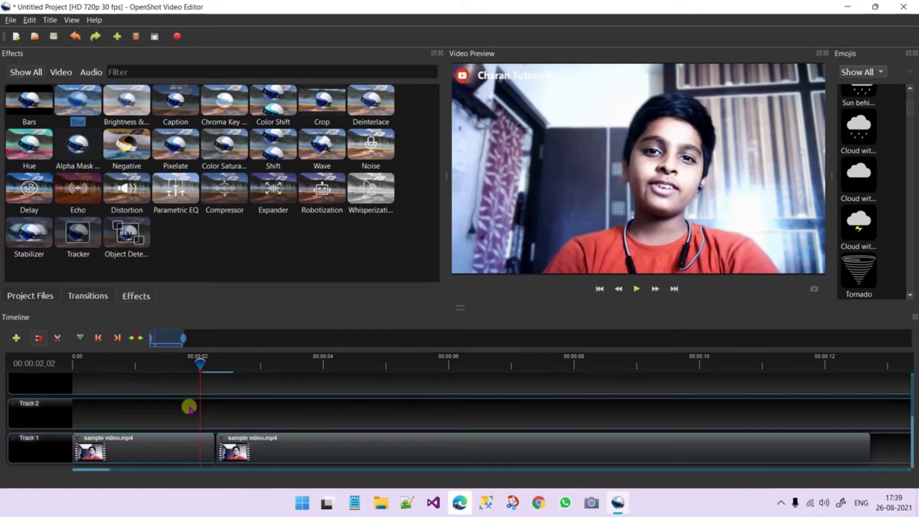
{"action": "left_click_drag", "start_coordinate": [88, 127], "coordinate": [238, 449]}
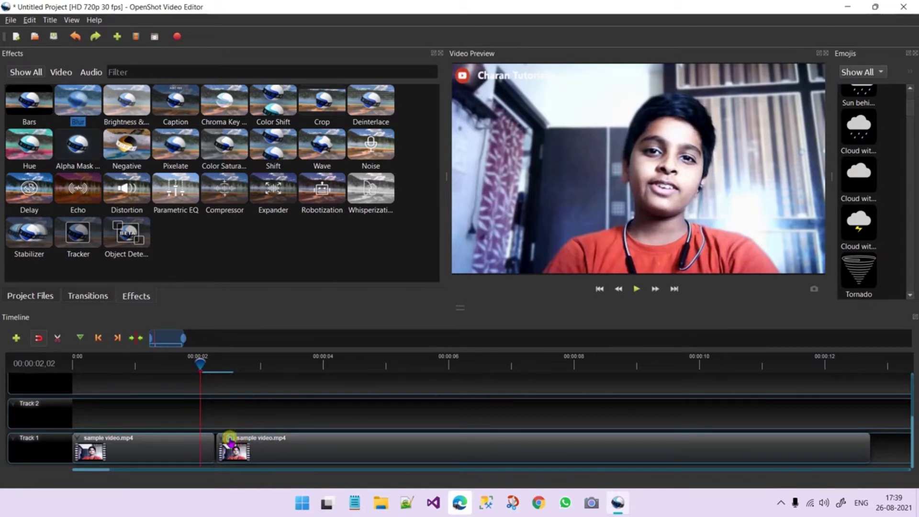
- Set the Blur effect's Horizontal Radius to 26.40 and its Iterations, Sigma and Vertical Radius to 0.00
{"action": "right_click", "coordinate": [230, 443]}
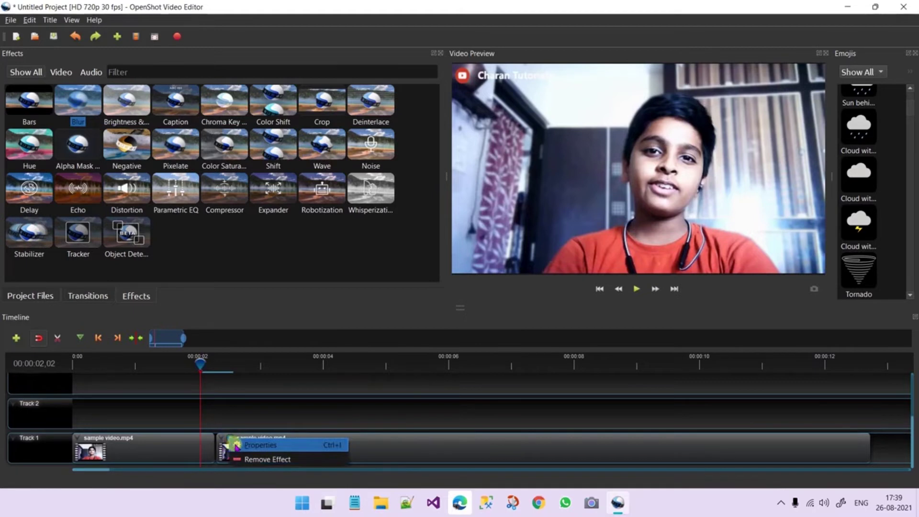
{"action": "left_click", "coordinate": [237, 446]}
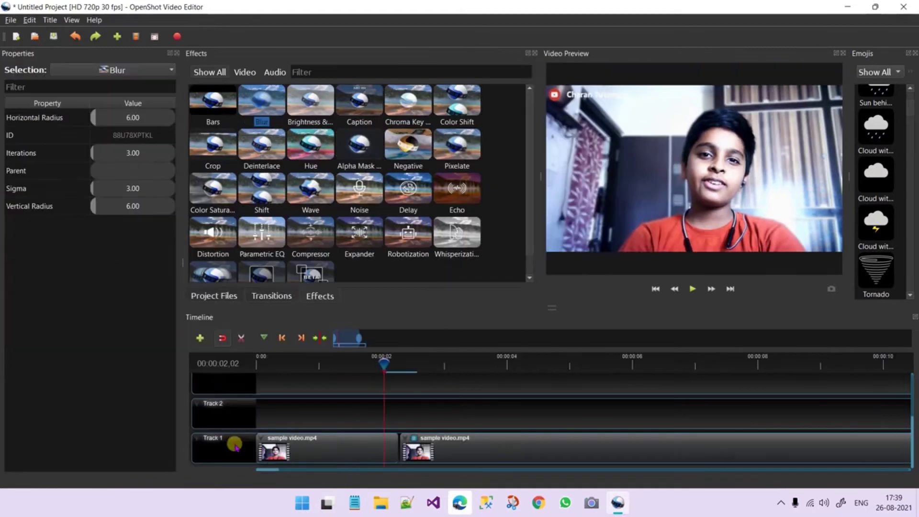
{"action": "left_click", "coordinate": [111, 119]}
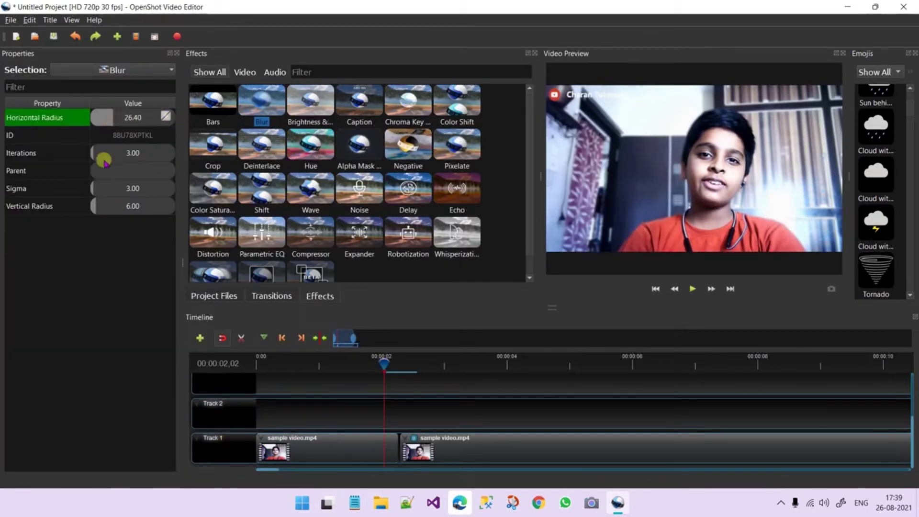
{"action": "mouse_move", "coordinate": [105, 161]}
{"action": "left_mouse_down"}
{"action": "mouse_move", "coordinate": [123, 153]}
{"action": "mouse_move", "coordinate": [105, 166]}
{"action": "left_mouse_up"}
{"action": "left_click", "coordinate": [169, 178]}
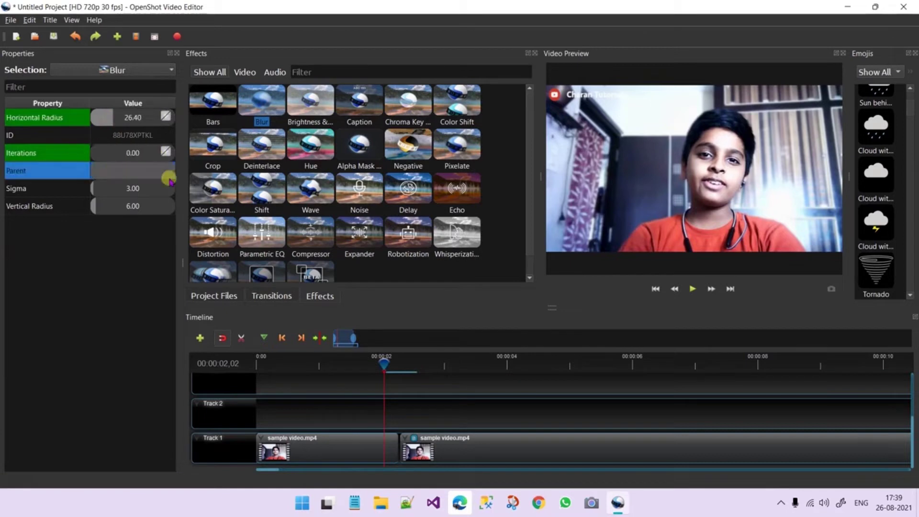
{"action": "left_click_drag", "start_coordinate": [154, 193], "coordinate": [71, 193]}
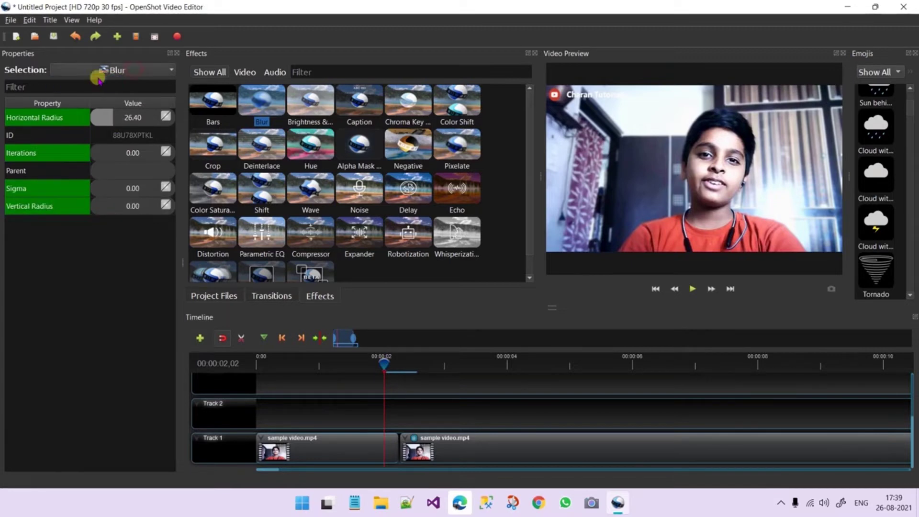
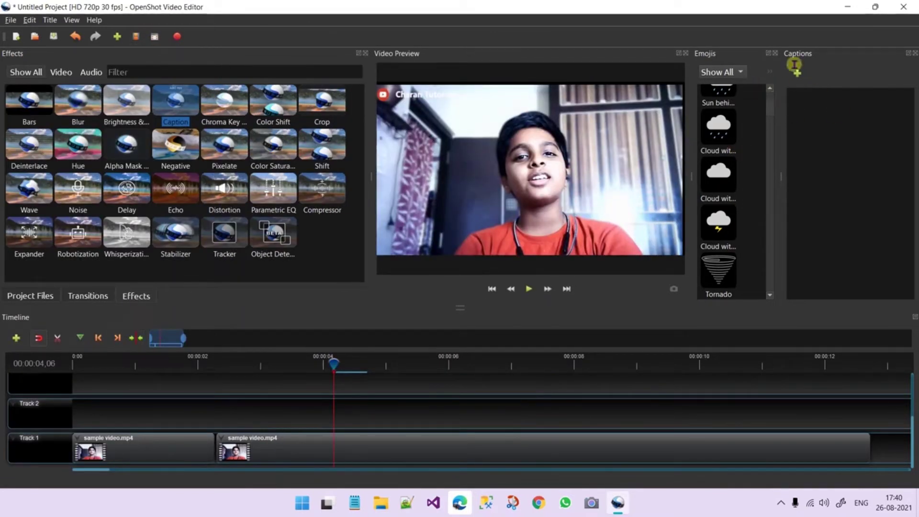
- Close and reopen the Emojis dock, and close the Captions dock
{"action": "left_click", "coordinate": [772, 53]}
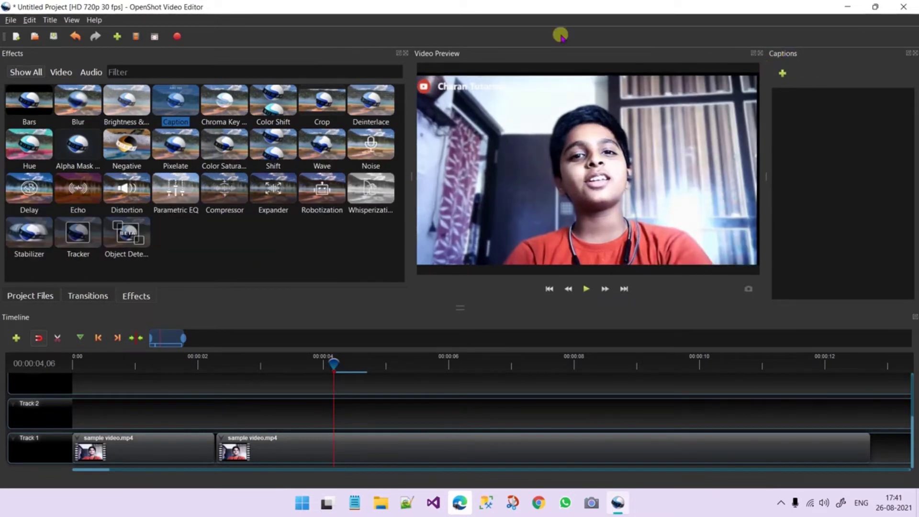
{"action": "left_click", "coordinate": [71, 20]}
{"action": "mouse_move", "coordinate": [162, 75]}
{"action": "left_click", "coordinate": [192, 101]}
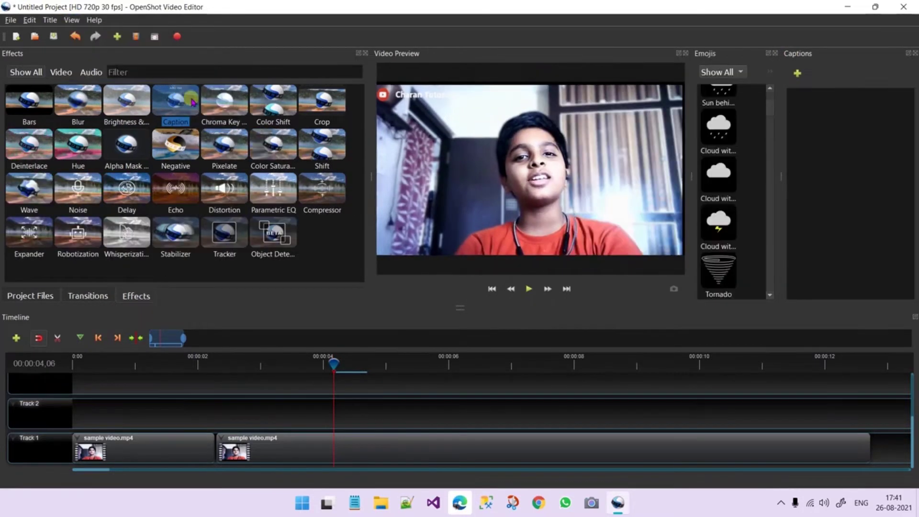
{"action": "left_click", "coordinate": [915, 53]}
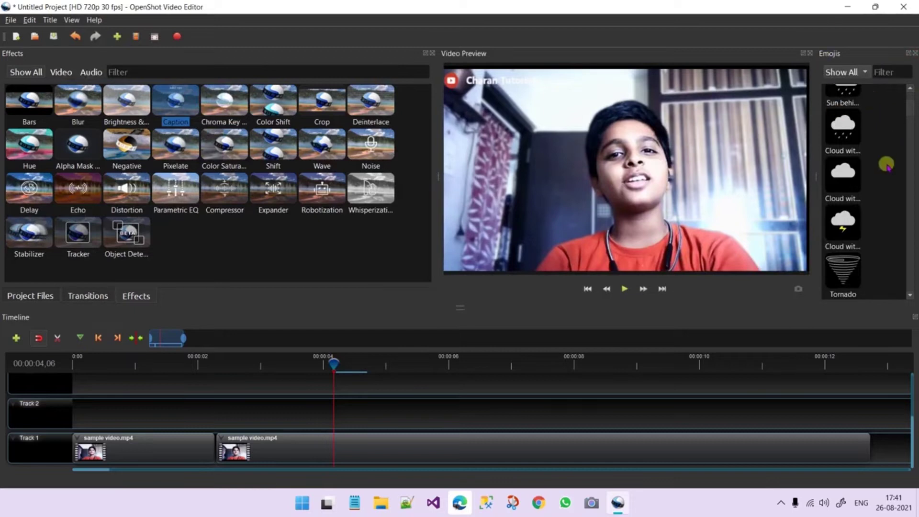
- Place the Tornado emoji on Track 2 from about 2.4 to 4.3 seconds, preview it and delete it
{"action": "left_click_drag", "start_coordinate": [850, 272], "coordinate": [868, 195]}
{"action": "left_click_drag", "start_coordinate": [851, 281], "coordinate": [217, 406]}
{"action": "left_click_drag", "start_coordinate": [851, 415], "coordinate": [344, 456]}
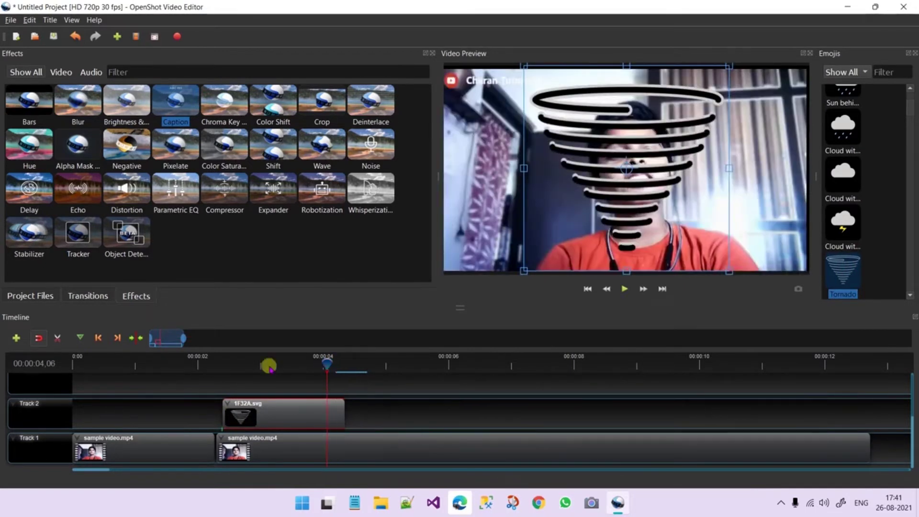
{"action": "left_click_drag", "start_coordinate": [325, 365], "coordinate": [187, 366]}
{"action": "left_click", "coordinate": [622, 288]}
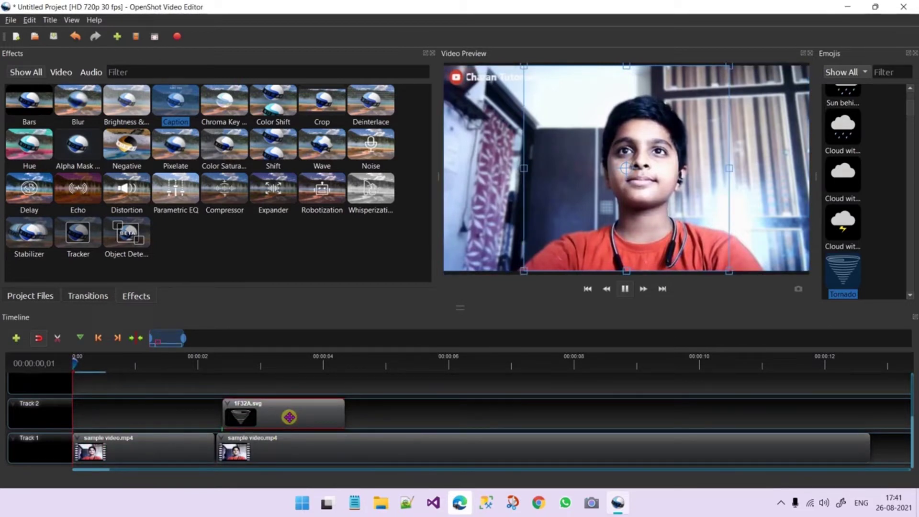
{"action": "key", "text": "Delete"}
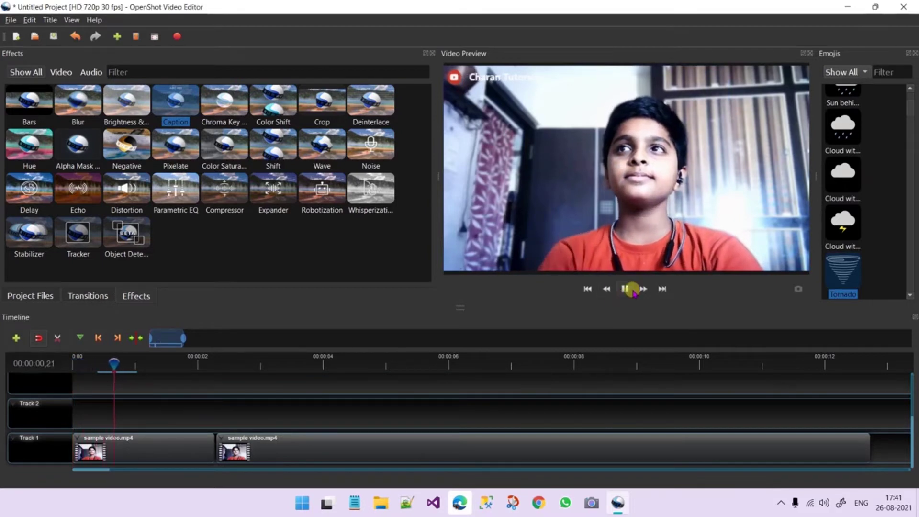
{"action": "left_click", "coordinate": [628, 289]}
- Place the lightning cloud emoji on Track 2 from about 2.5 to 3.5 seconds, play it back and delete it
{"action": "left_click_drag", "start_coordinate": [843, 230], "coordinate": [239, 413]}
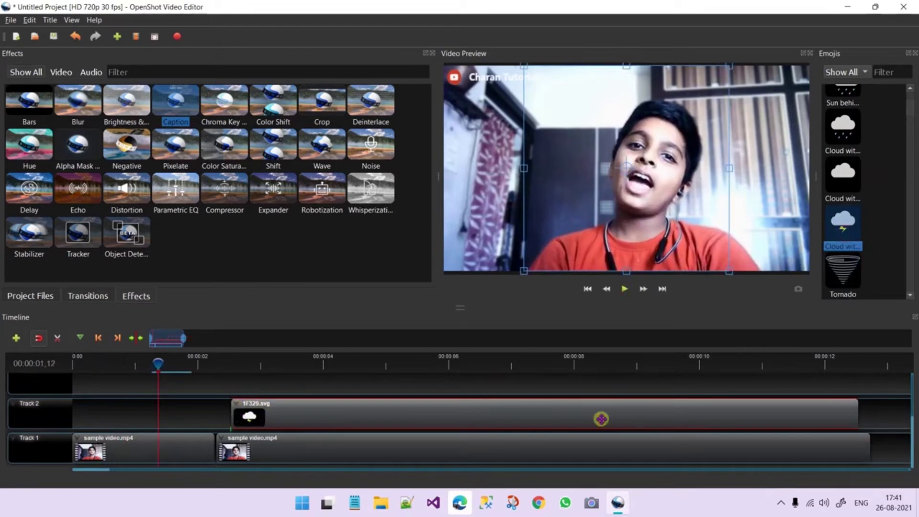
{"action": "left_click_drag", "start_coordinate": [859, 410], "coordinate": [290, 422]}
{"action": "left_click", "coordinate": [620, 292]}
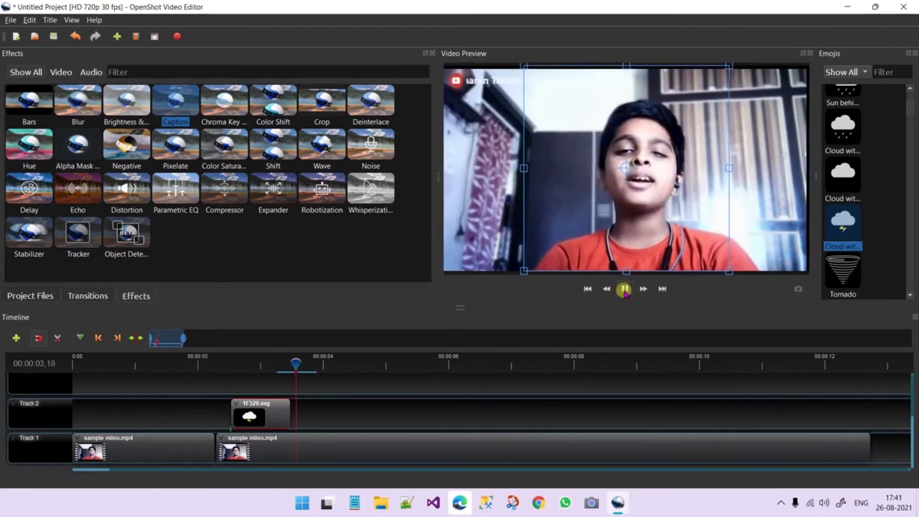
{"action": "left_click", "coordinate": [622, 288]}
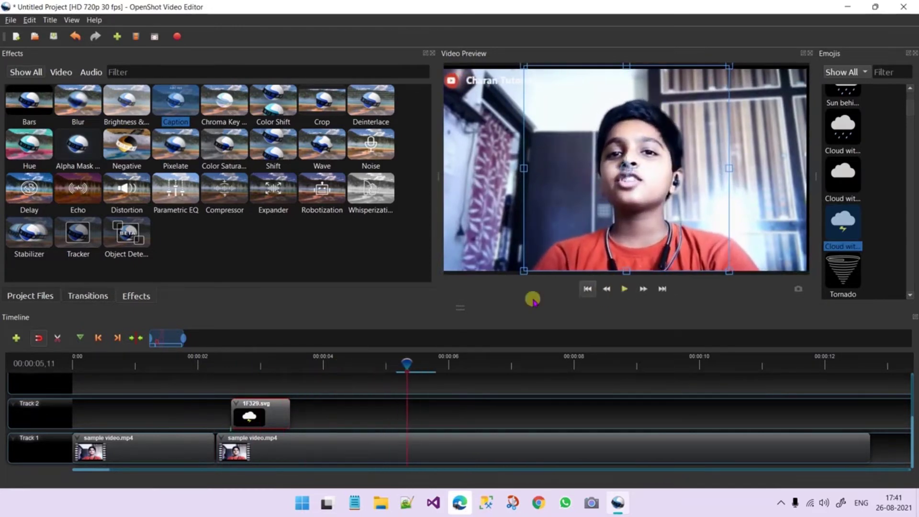
{"action": "key", "text": "Delete"}
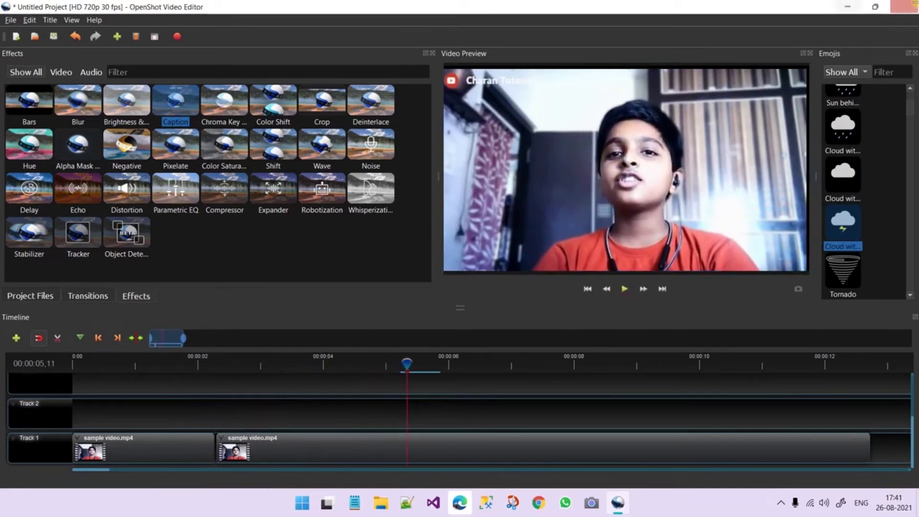
- Filter the emoji list by Objects and then by Smileys, and browse to the smiling faces
{"action": "scroll", "coordinate": [895, 115], "scroll_direction": "down", "scroll_amount": 10}
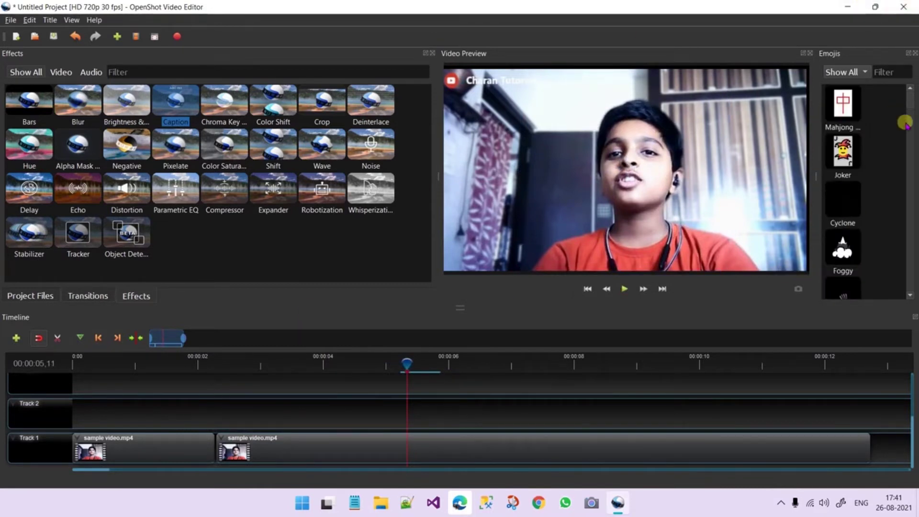
{"action": "left_click", "coordinate": [864, 73]}
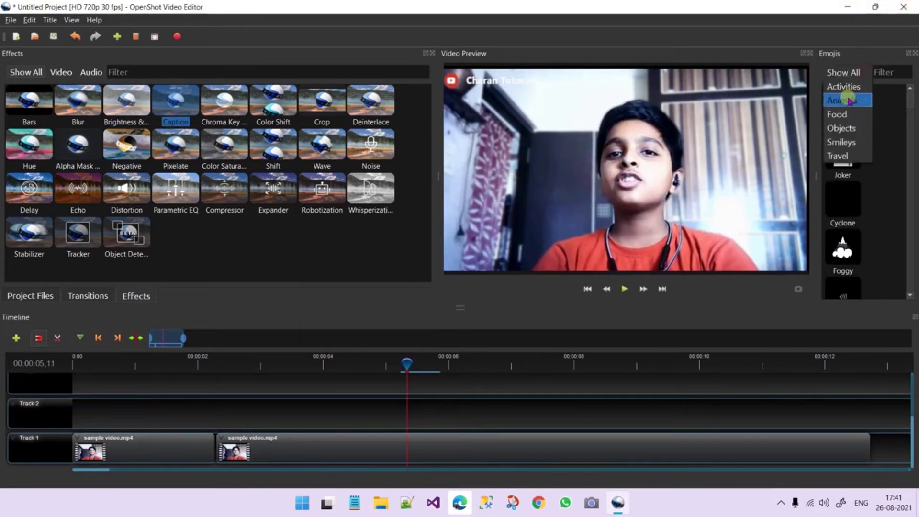
{"action": "left_click", "coordinate": [845, 129]}
{"action": "left_click", "coordinate": [849, 76]}
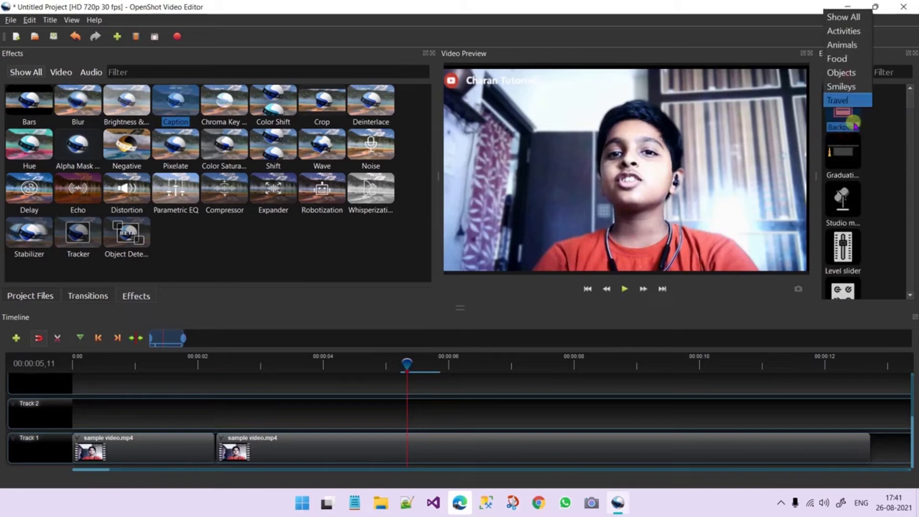
{"action": "left_click", "coordinate": [843, 87]}
{"action": "scroll", "coordinate": [828, 203], "scroll_direction": "down", "scroll_amount": 10}
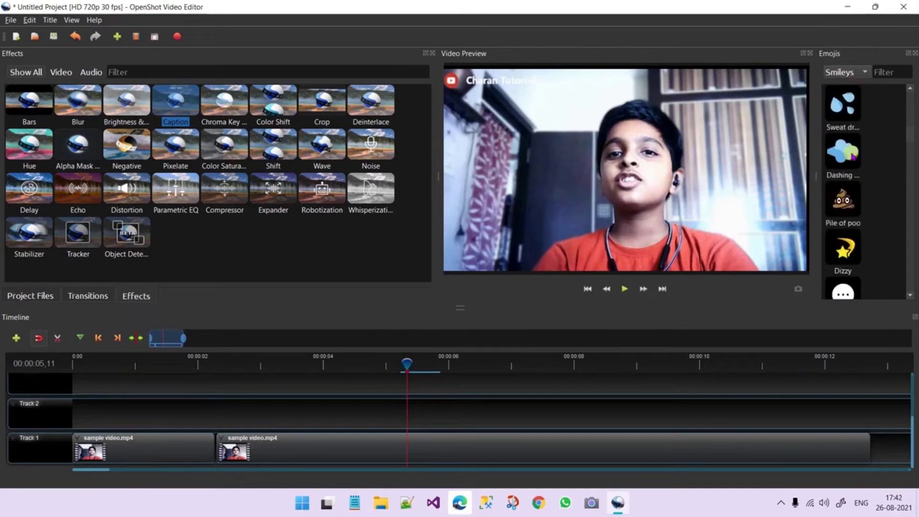
- Place the smiling halo emoji on Track 2 at about 2.4 seconds, shrink it for a preview from about 2 seconds, and delete it
{"action": "left_click_drag", "start_coordinate": [843, 103], "coordinate": [218, 413]}
{"action": "left_click_drag", "start_coordinate": [727, 271], "coordinate": [695, 249]}
{"action": "left_click_drag", "start_coordinate": [650, 197], "coordinate": [657, 196]}
{"action": "left_click_drag", "start_coordinate": [404, 362], "coordinate": [197, 363]}
{"action": "left_click", "coordinate": [625, 288]}
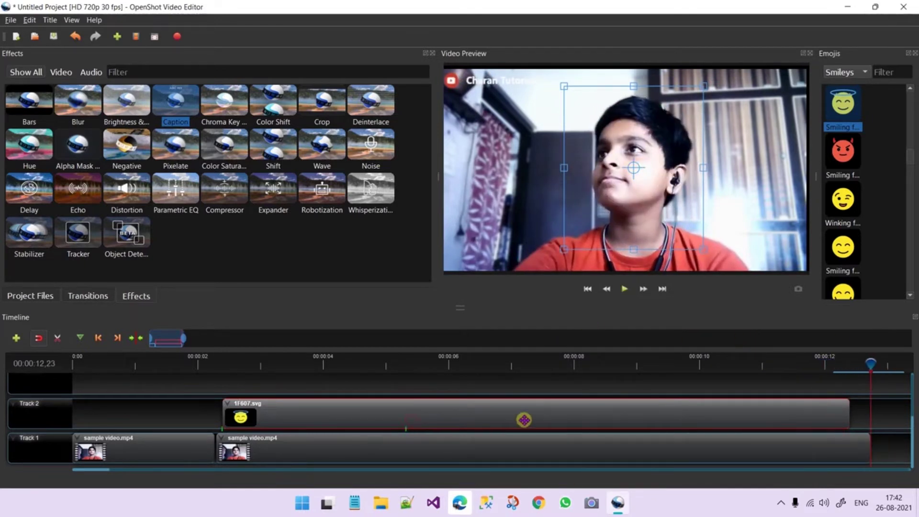
{"action": "key", "text": "Delete"}
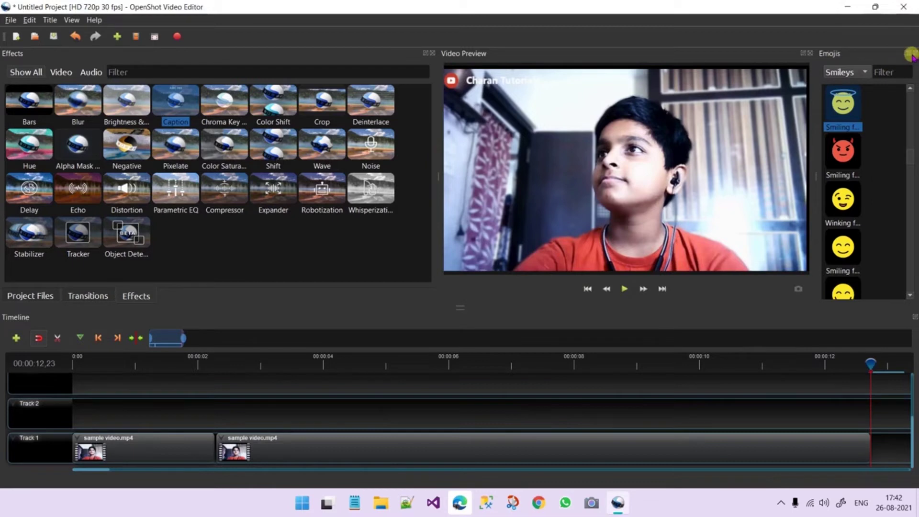
- Close the Video Preview dock and show it again
{"action": "left_click", "coordinate": [808, 54]}
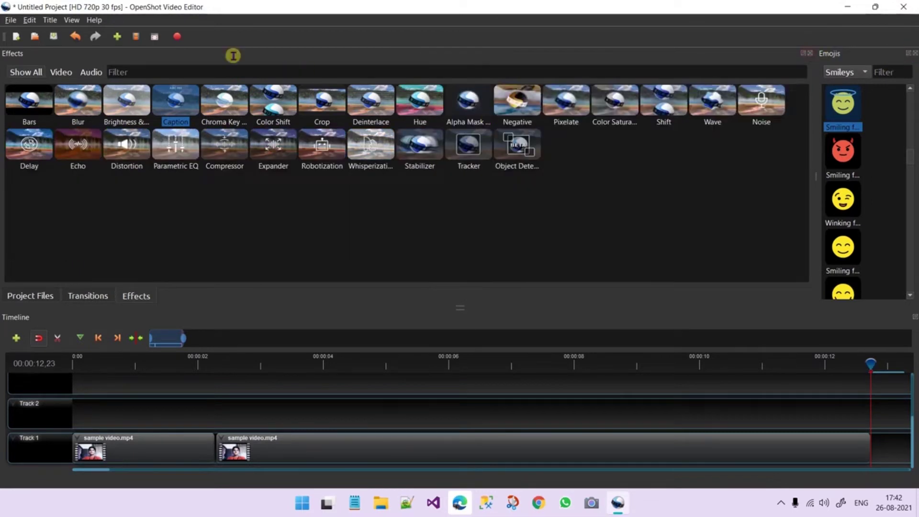
{"action": "left_click", "coordinate": [73, 20]}
{"action": "mouse_move", "coordinate": [103, 72]}
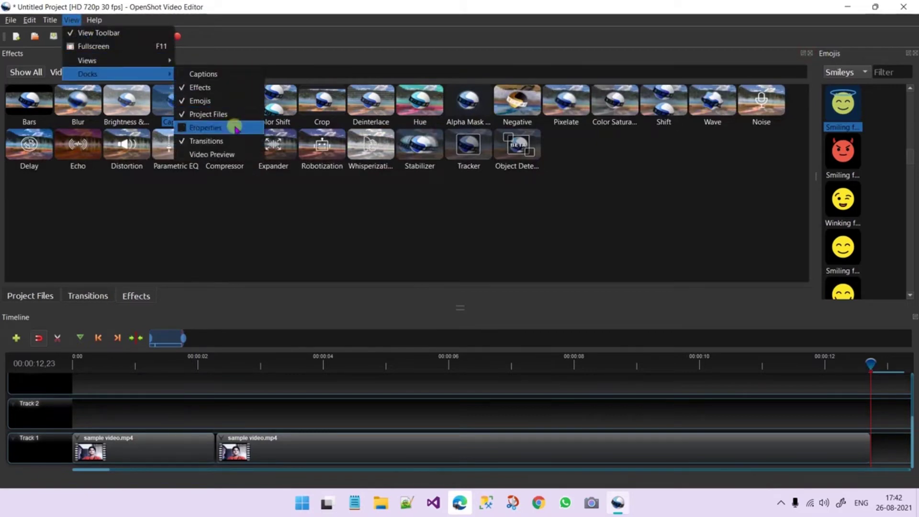
{"action": "left_click", "coordinate": [234, 154]}
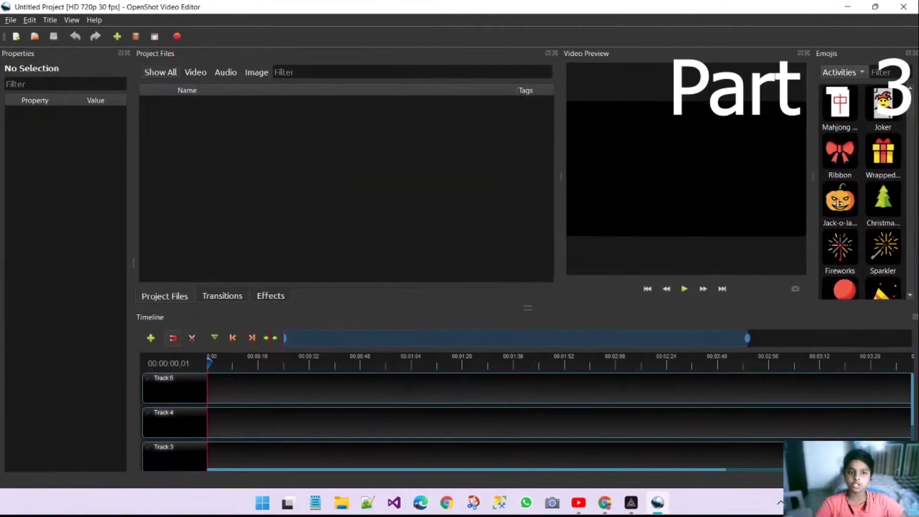
- Narrow the Emojis dock in the new empty project and close the Properties dock
{"action": "left_click_drag", "start_coordinate": [810, 204], "coordinate": [837, 204]}
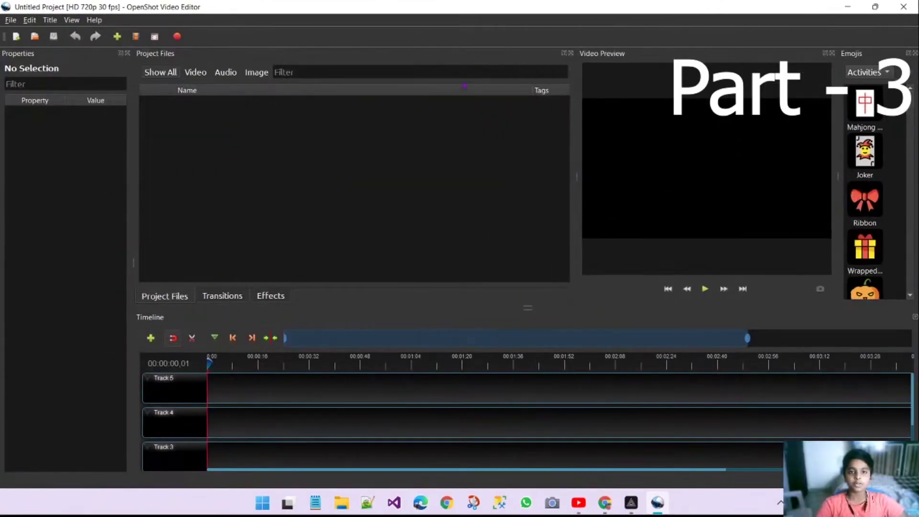
{"action": "mouse_move", "coordinate": [132, 260]}
{"action": "left_mouse_down"}
{"action": "mouse_move", "coordinate": [86, 257]}
{"action": "mouse_move", "coordinate": [145, 266]}
{"action": "left_mouse_up"}
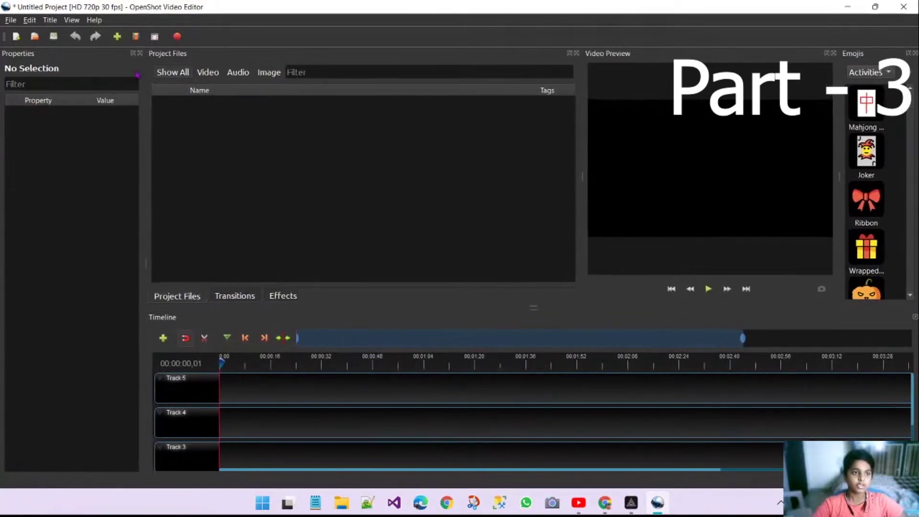
{"action": "left_click", "coordinate": [140, 54]}
{"action": "right_click", "coordinate": [222, 139]}
{"action": "left_click", "coordinate": [273, 146]}
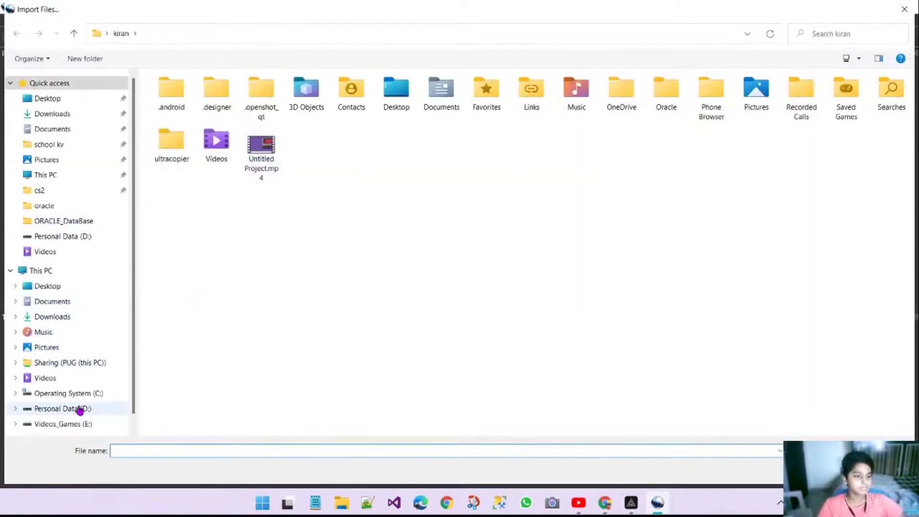
{"action": "left_click", "coordinate": [75, 378]}
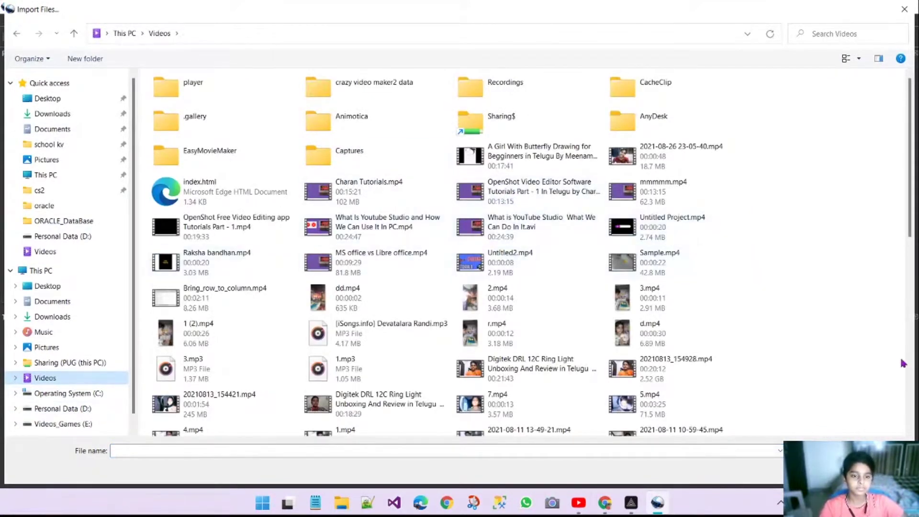
{"action": "scroll", "coordinate": [795, 242], "scroll_direction": "down", "scroll_amount": 5}
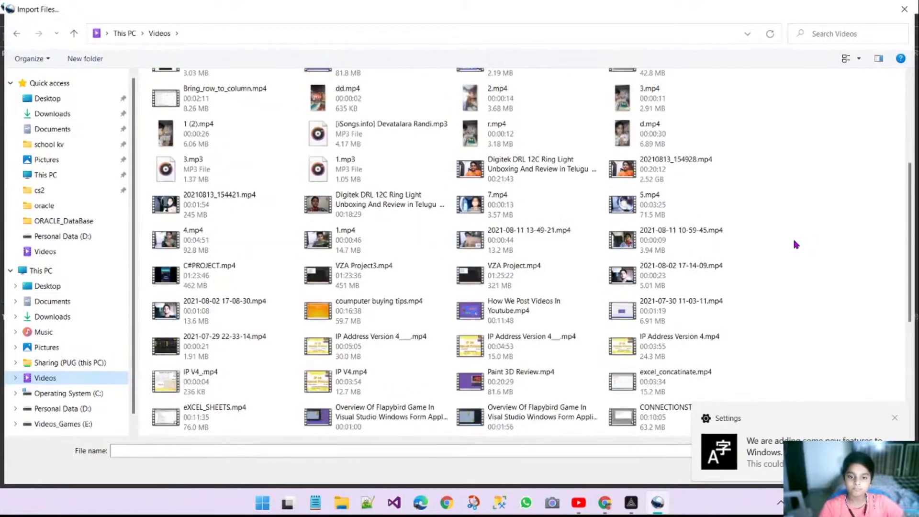
{"action": "scroll", "coordinate": [795, 241], "scroll_direction": "up", "scroll_amount": 5}
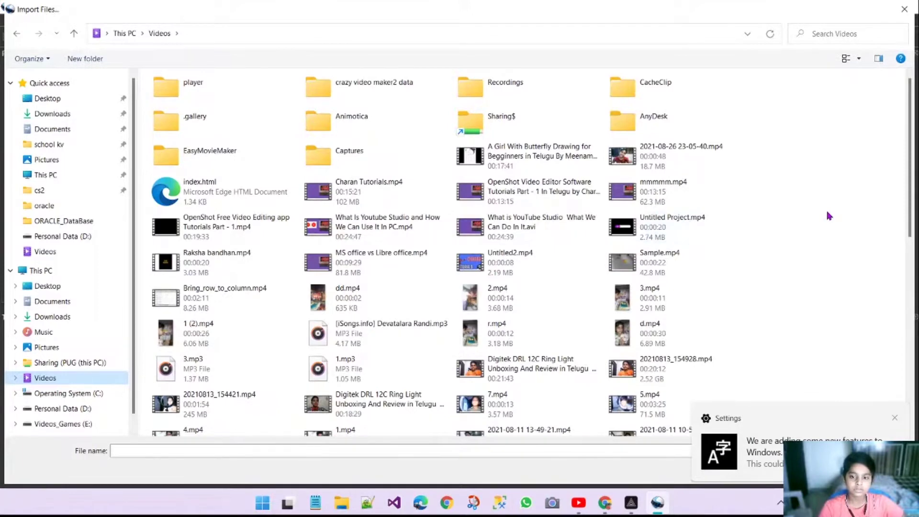
{"action": "scroll", "coordinate": [823, 209], "scroll_direction": "down", "scroll_amount": 10}
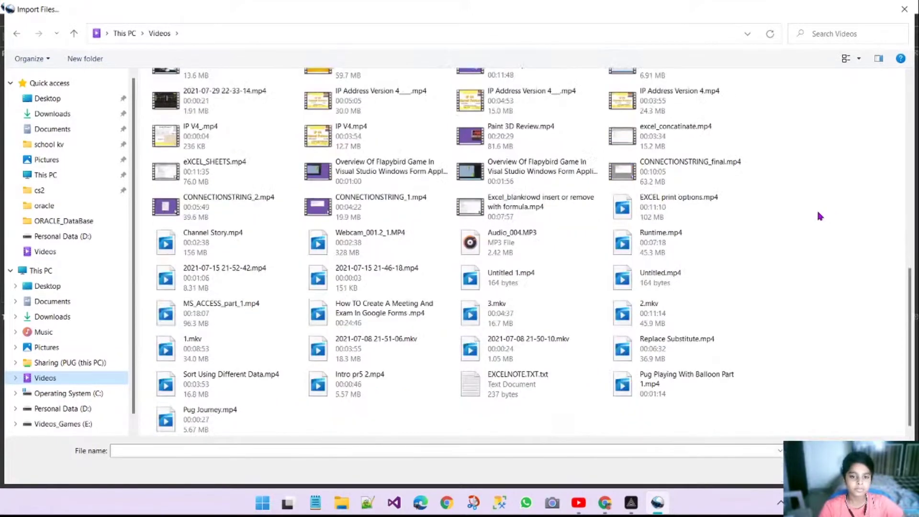
{"action": "scroll", "coordinate": [818, 212], "scroll_direction": "up", "scroll_amount": 5}
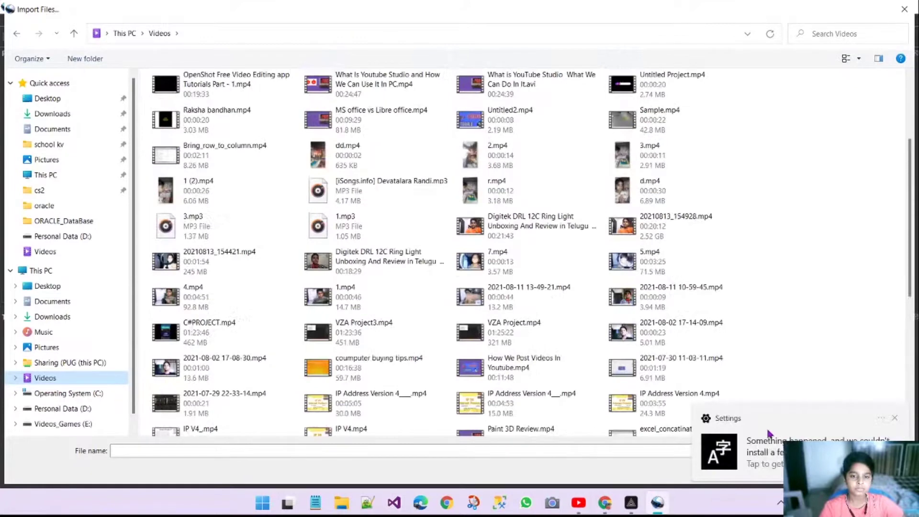
{"action": "scroll", "coordinate": [618, 305], "scroll_direction": "up", "scroll_amount": 2}
{"action": "scroll", "coordinate": [808, 234], "scroll_direction": "up", "scroll_amount": 1}
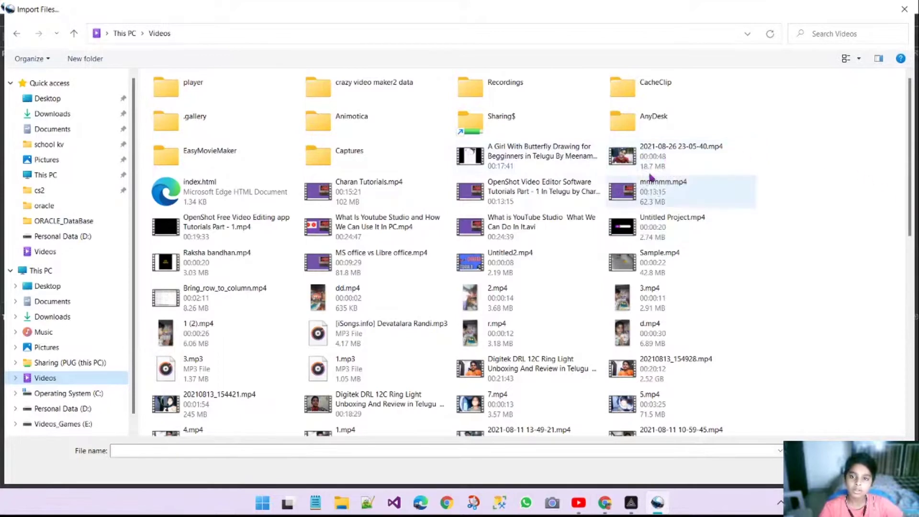
{"action": "left_click", "coordinate": [680, 157]}
{"action": "double_click", "coordinate": [680, 157]}
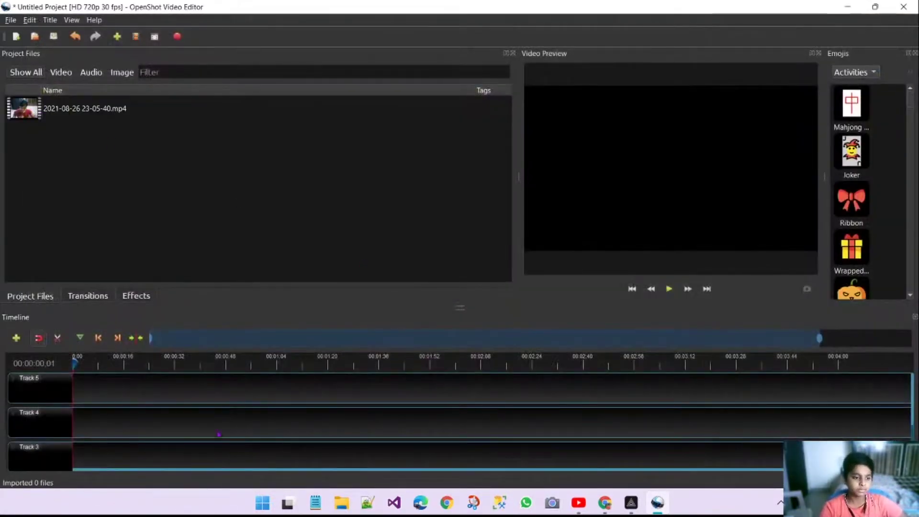
{"action": "scroll", "coordinate": [223, 443], "scroll_direction": "down", "scroll_amount": 3}
{"action": "left_click_drag", "start_coordinate": [24, 108], "coordinate": [118, 446]}
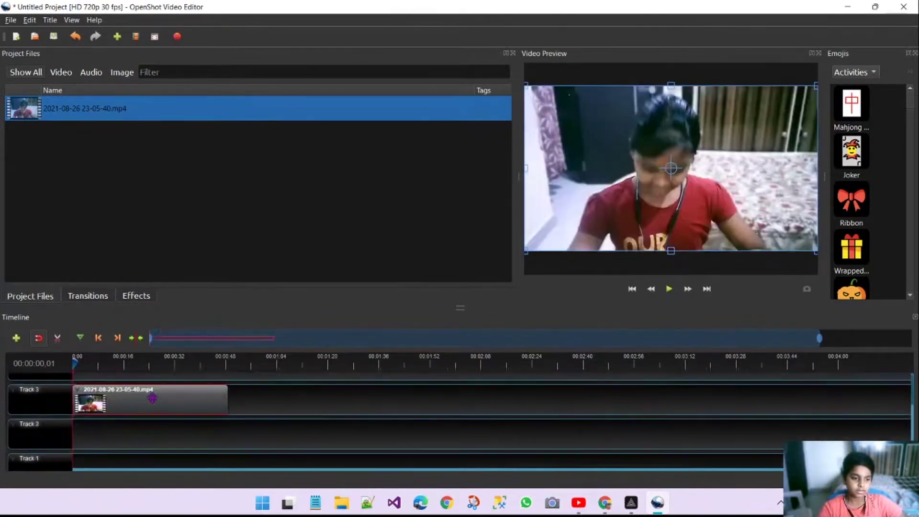
{"action": "left_click_drag", "start_coordinate": [106, 425], "coordinate": [128, 459]}
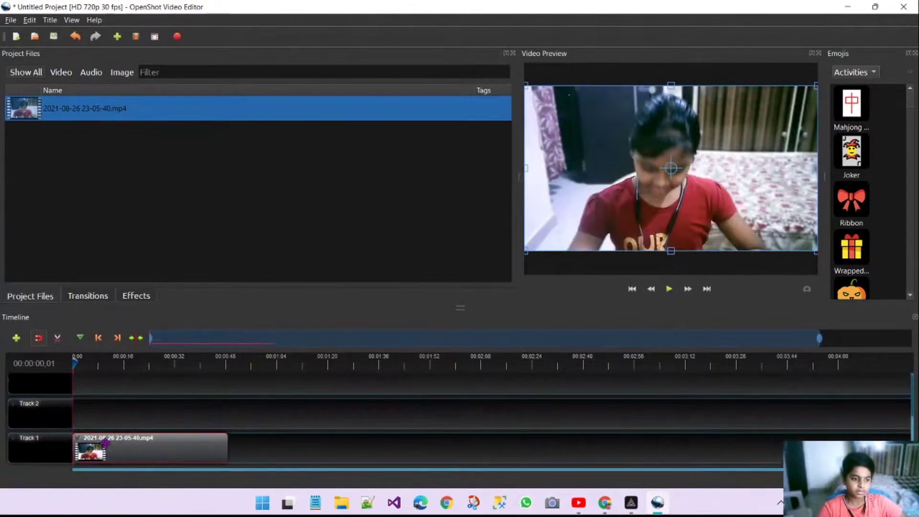
- Separate the clip's audio as a single clip (all channels) and move the audio clip to Track 2 at about 1:47
{"action": "right_click", "coordinate": [176, 461]}
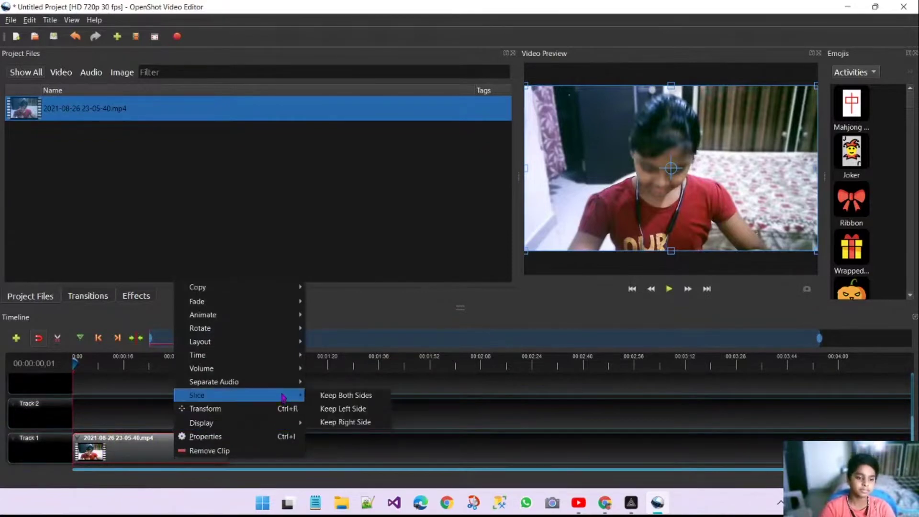
{"action": "mouse_move", "coordinate": [277, 383]}
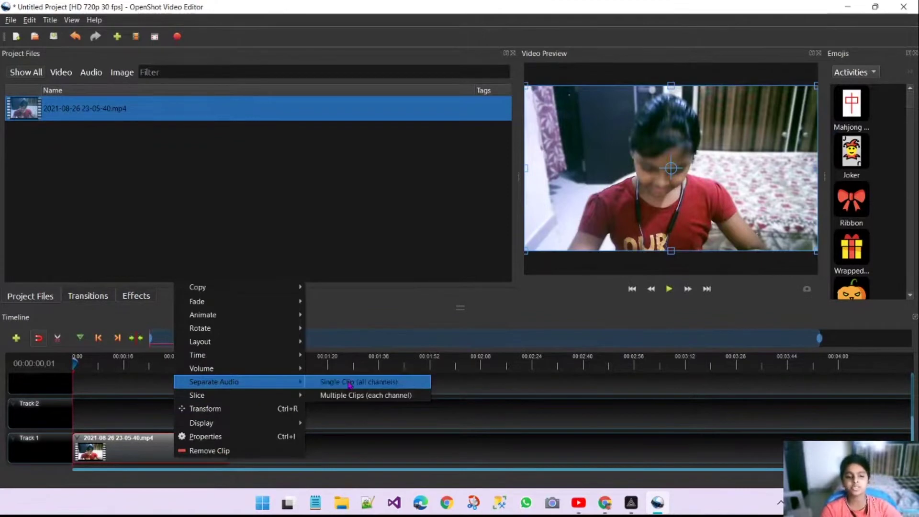
{"action": "left_click", "coordinate": [350, 383]}
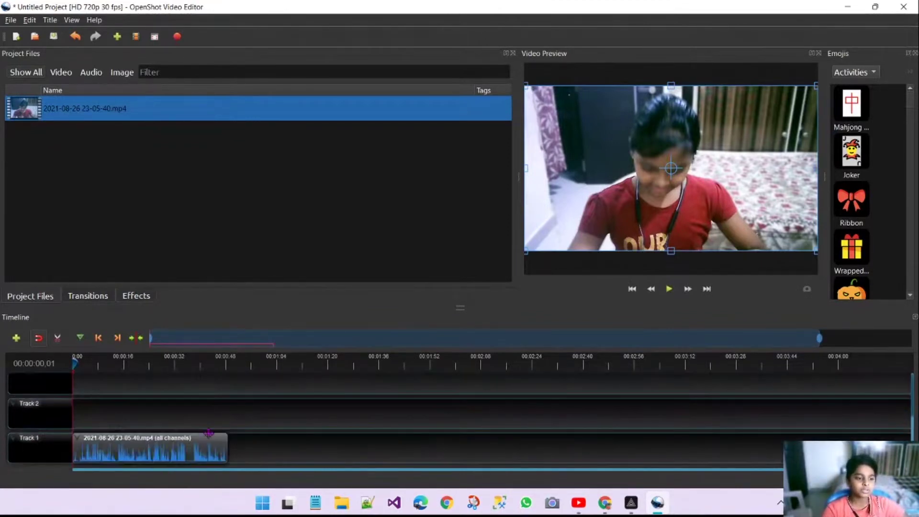
{"action": "left_click_drag", "start_coordinate": [179, 451], "coordinate": [367, 458]}
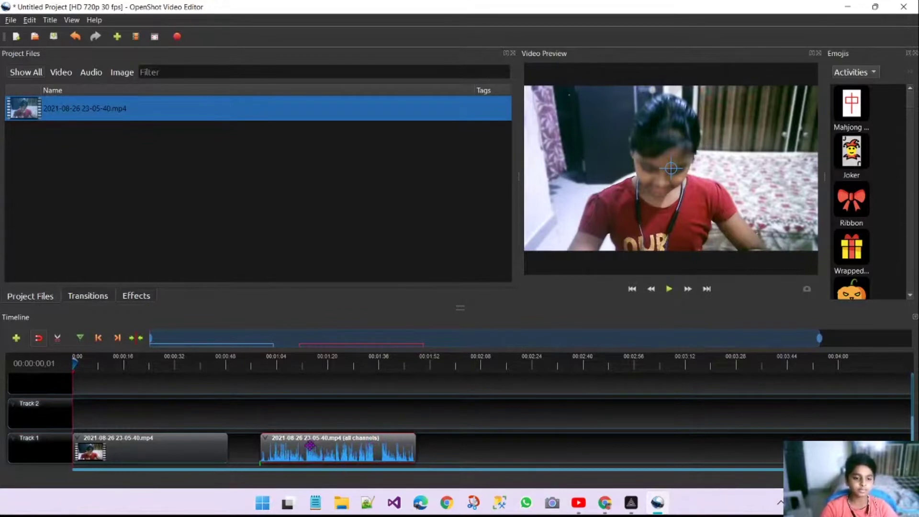
{"action": "left_click_drag", "start_coordinate": [304, 447], "coordinate": [458, 412]}
- Preview the video without its separated audio for a few seconds and return the playhead near the start
{"action": "left_click", "coordinate": [669, 289]}
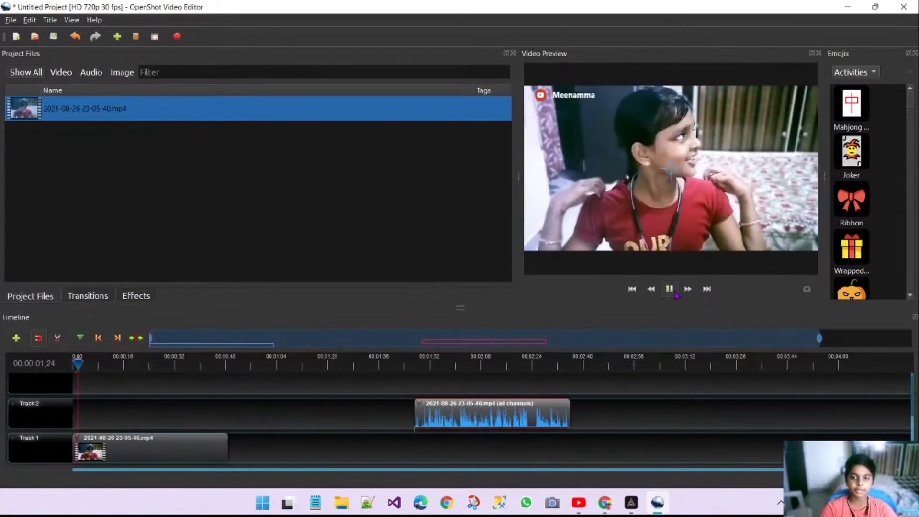
{"action": "left_click", "coordinate": [670, 289]}
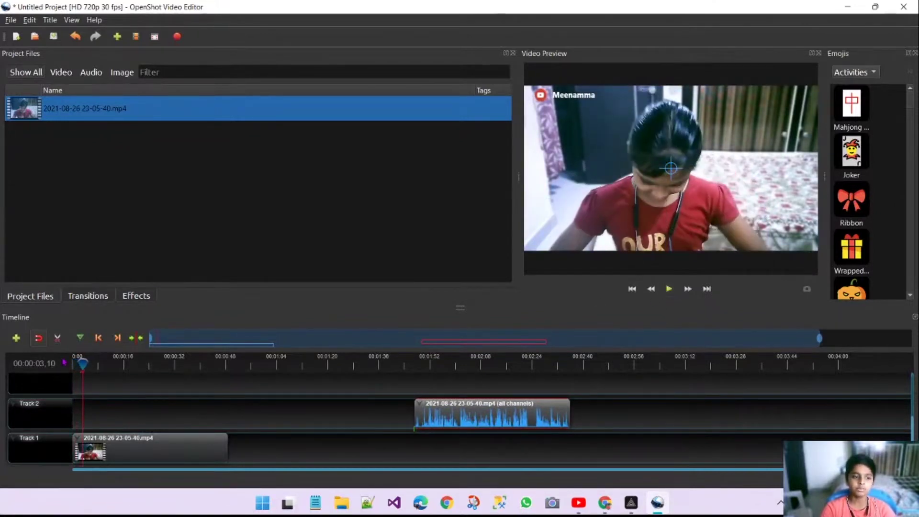
{"action": "left_click", "coordinate": [75, 364]}
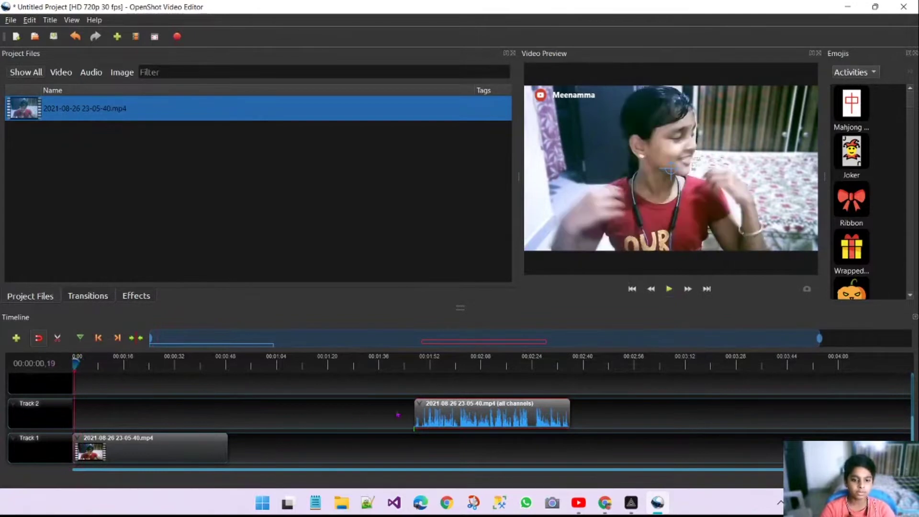
{"action": "left_click", "coordinate": [632, 503]}
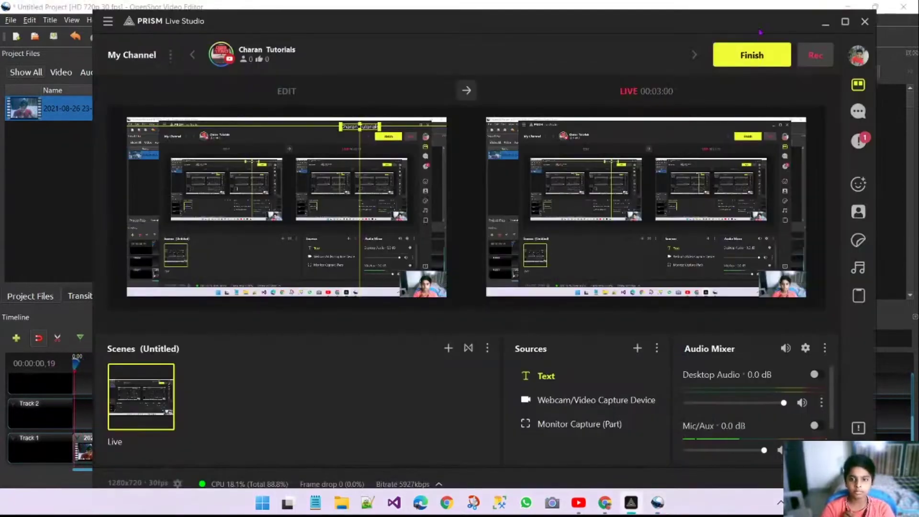
{"action": "left_click", "coordinate": [828, 26]}
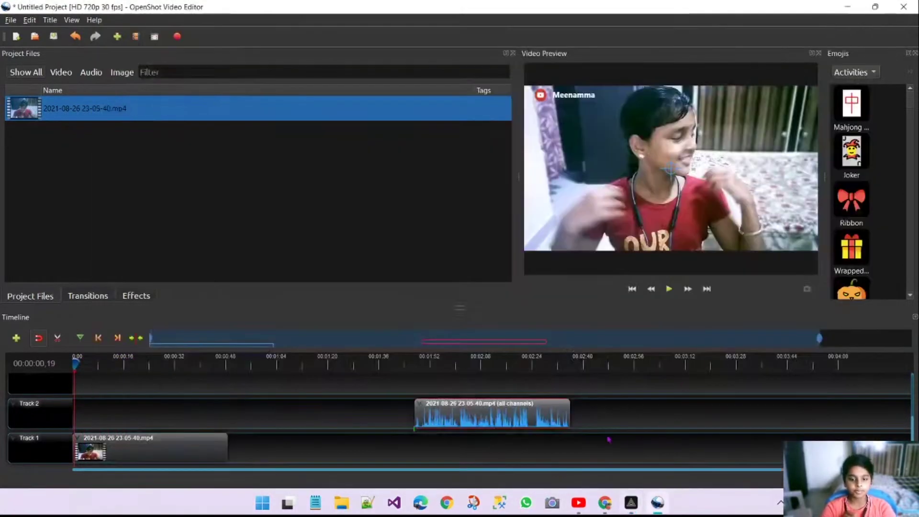
- Align the separated audio clip with the video at the start of Track 2, and preview the timeline at several points
{"action": "left_click_drag", "start_coordinate": [534, 421], "coordinate": [136, 419]}
{"action": "left_click", "coordinate": [672, 293]}
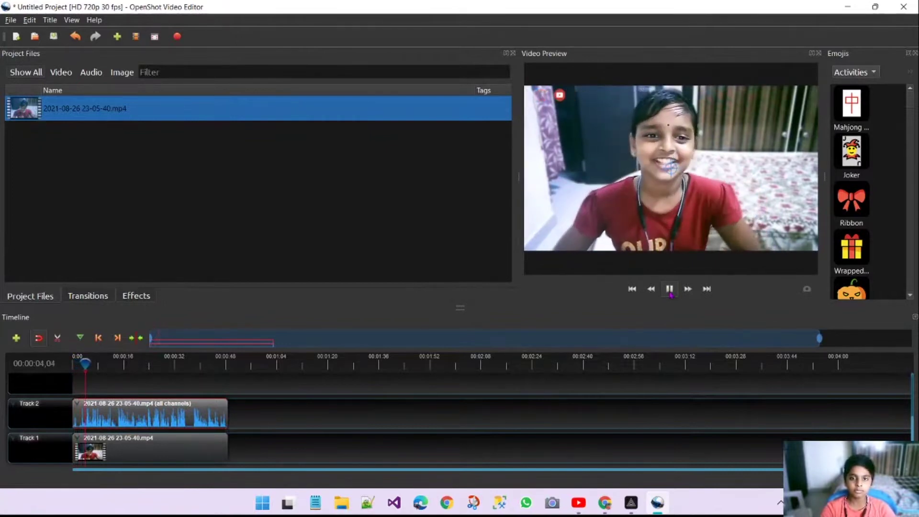
{"action": "left_click", "coordinate": [670, 290]}
{"action": "left_click", "coordinate": [115, 363]}
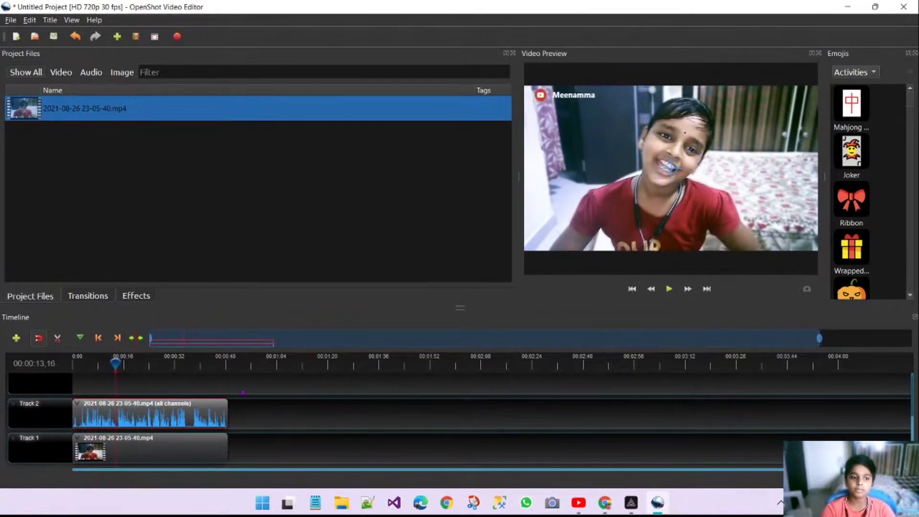
{"action": "left_click", "coordinate": [248, 363]}
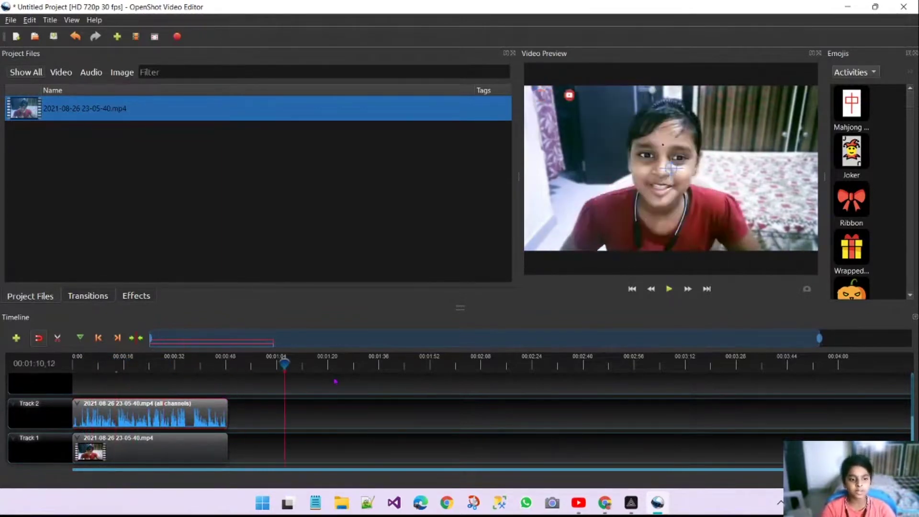
{"action": "left_click", "coordinate": [308, 364]}
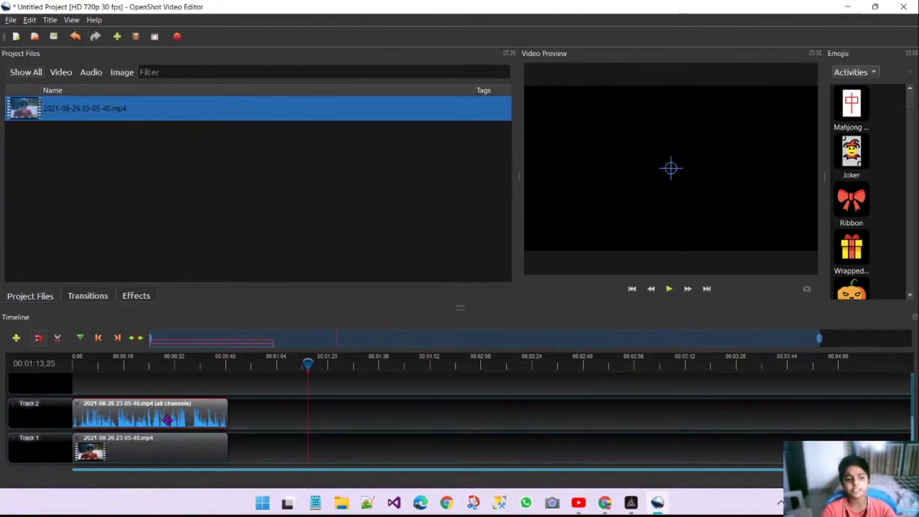
- Clear the separated audio clip and the video clip from the timeline, and show the Chroma Key effect
{"action": "key", "text": "Delete"}
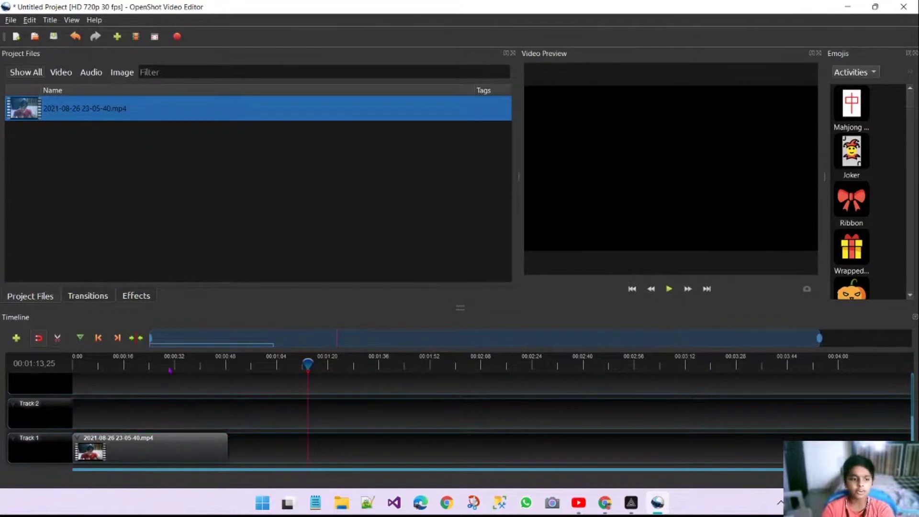
{"action": "left_click", "coordinate": [137, 297]}
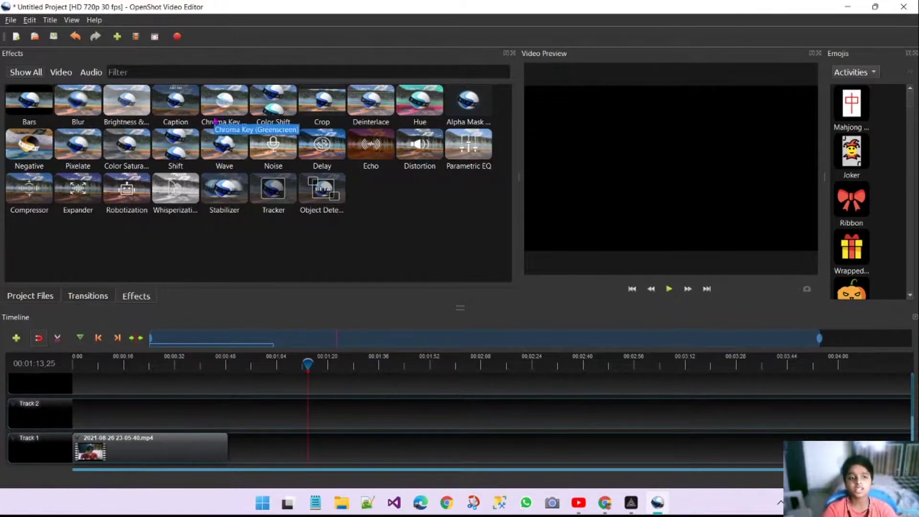
{"action": "left_click_drag", "start_coordinate": [232, 108], "coordinate": [155, 455]}
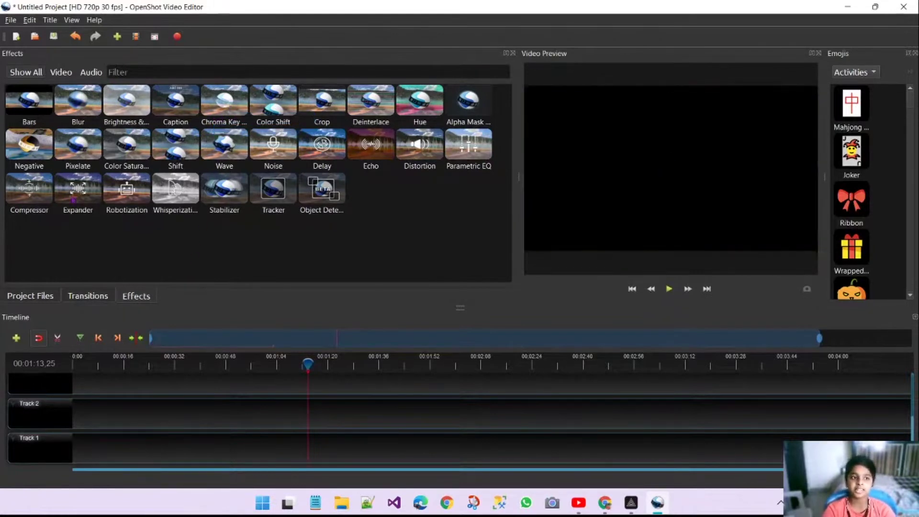
- Import Tiger Green BG.mp4 from the Downloads folder into the project files
{"action": "left_click", "coordinate": [23, 297]}
{"action": "right_click", "coordinate": [93, 210]}
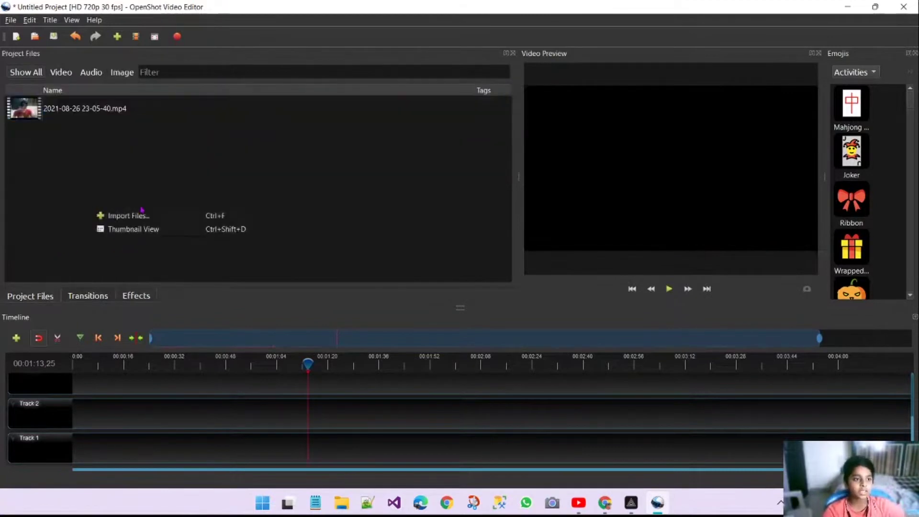
{"action": "left_click", "coordinate": [144, 216]}
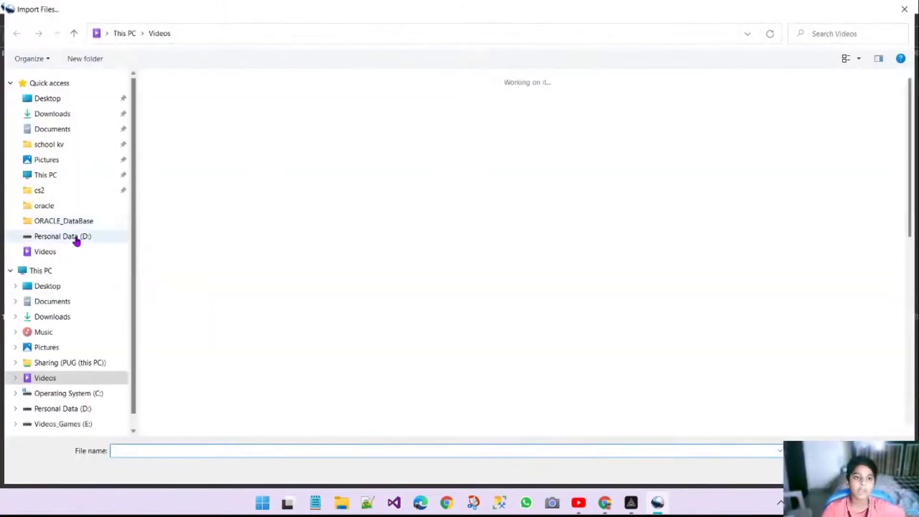
{"action": "left_click", "coordinate": [86, 117]}
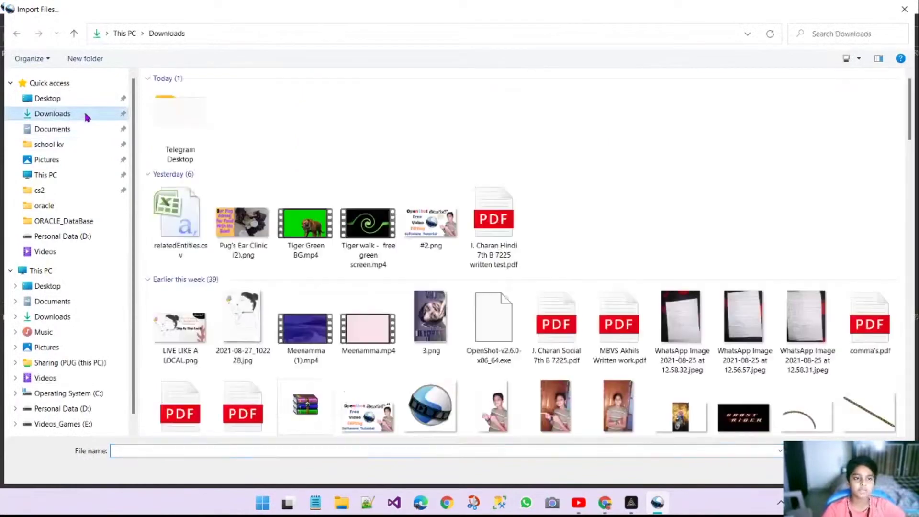
{"action": "left_click", "coordinate": [307, 239]}
{"action": "key", "text": "Return"}
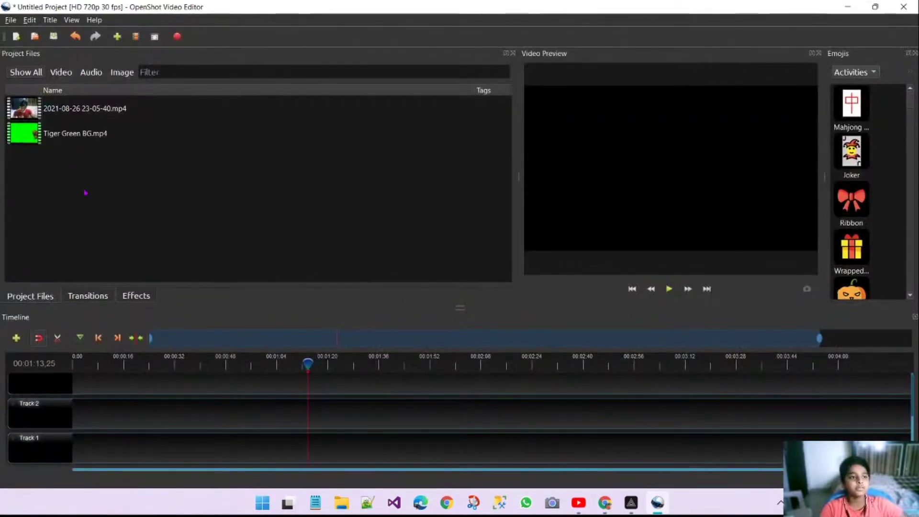
{"action": "left_click_drag", "start_coordinate": [32, 138], "coordinate": [113, 453]}
{"action": "left_click_drag", "start_coordinate": [308, 364], "coordinate": [61, 370]}
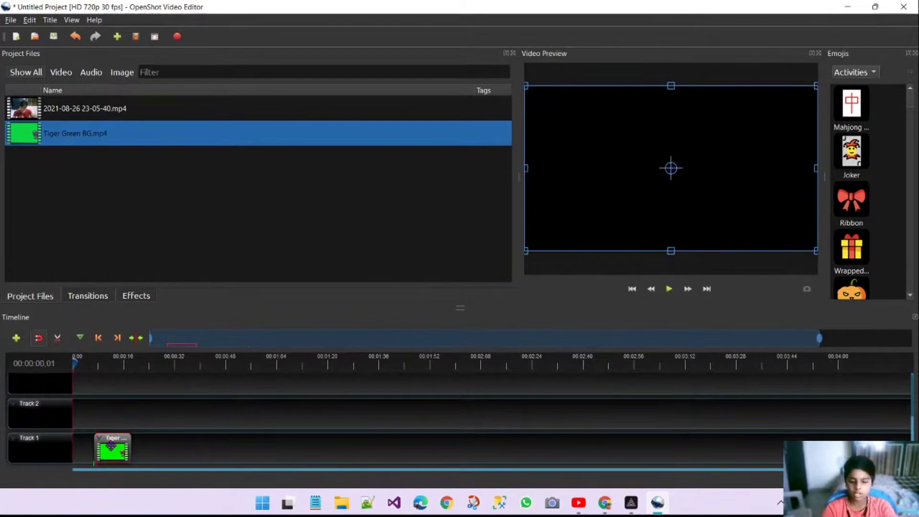
{"action": "key", "text": "Delete"}
- Import Tiger walk - free green screen.mp4 from the Downloads folder and place it at the start of Track 1
{"action": "right_click", "coordinate": [123, 182]}
{"action": "left_click", "coordinate": [145, 192]}
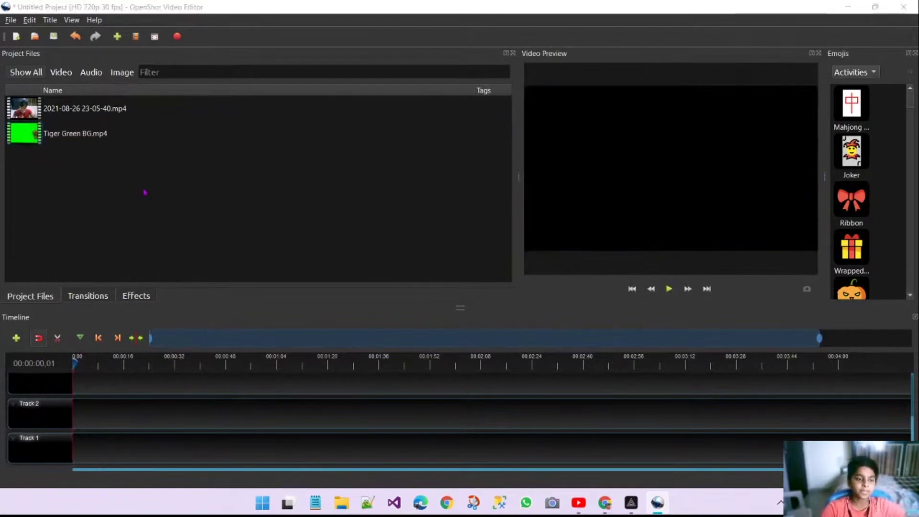
{"action": "left_click", "coordinate": [358, 238]}
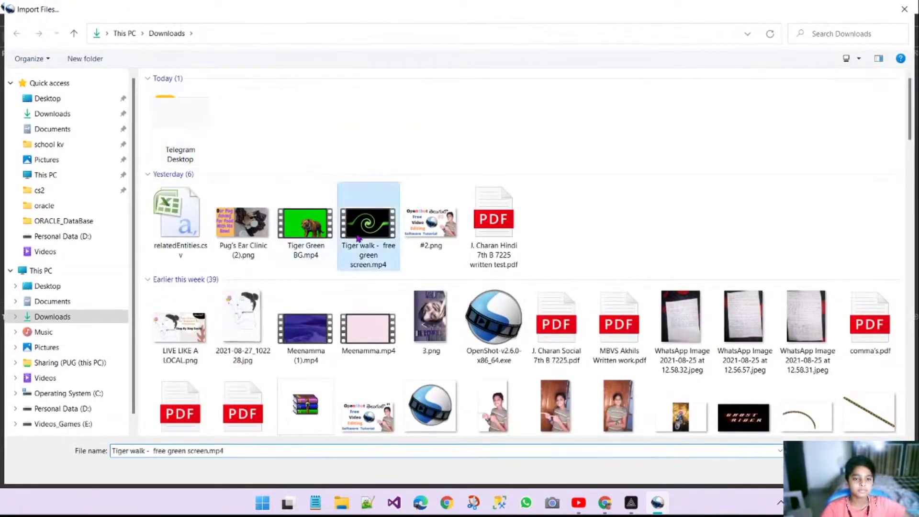
{"action": "key", "text": "Return"}
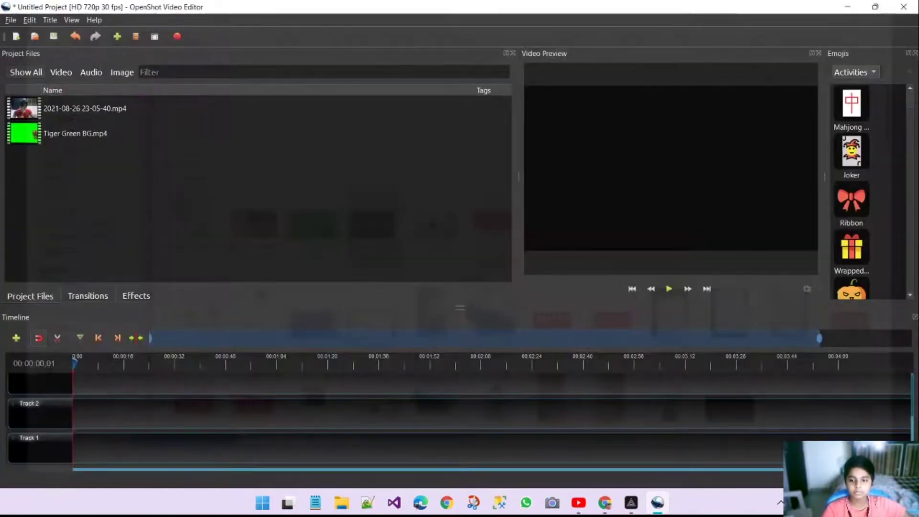
{"action": "left_click_drag", "start_coordinate": [77, 170], "coordinate": [96, 448]}
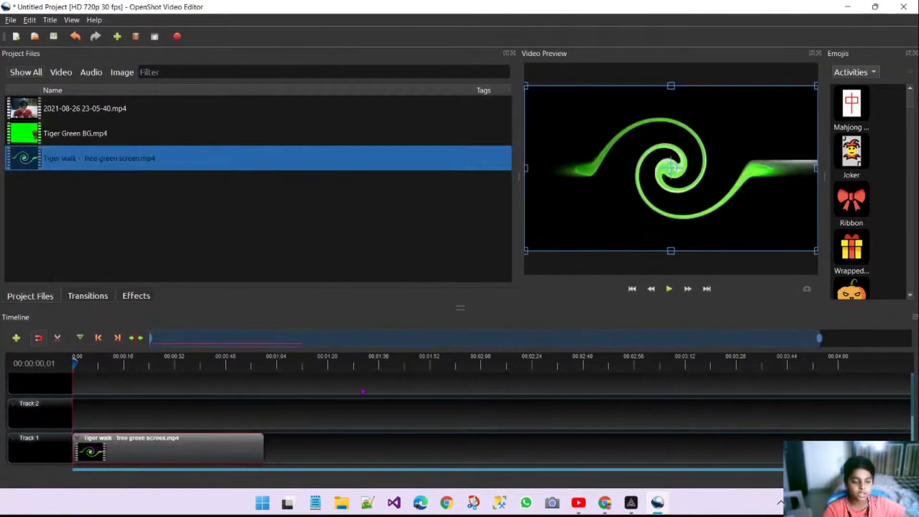
- Trim both ends of the tiger walk clip to about 15 seconds, move it to the start of Track 1, and preview it
{"action": "left_click_drag", "start_coordinate": [74, 451], "coordinate": [156, 454]}
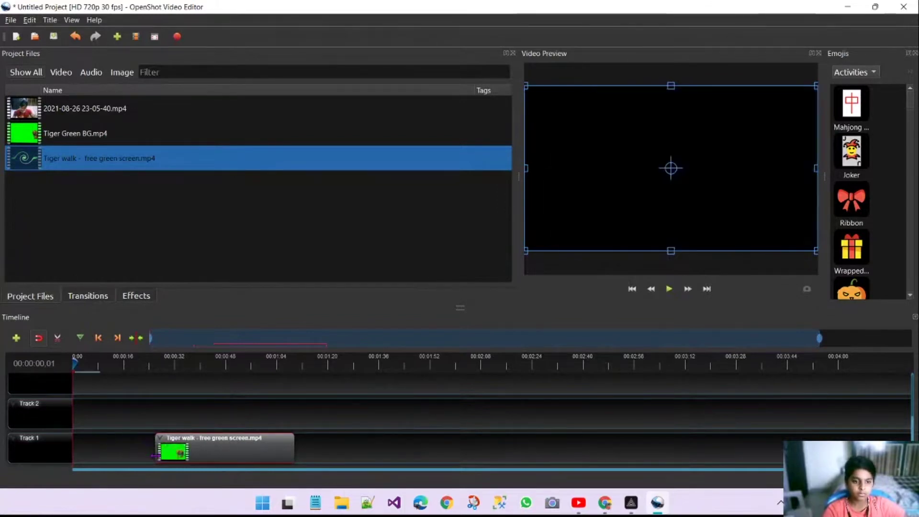
{"action": "left_click_drag", "start_coordinate": [299, 445], "coordinate": [93, 426]}
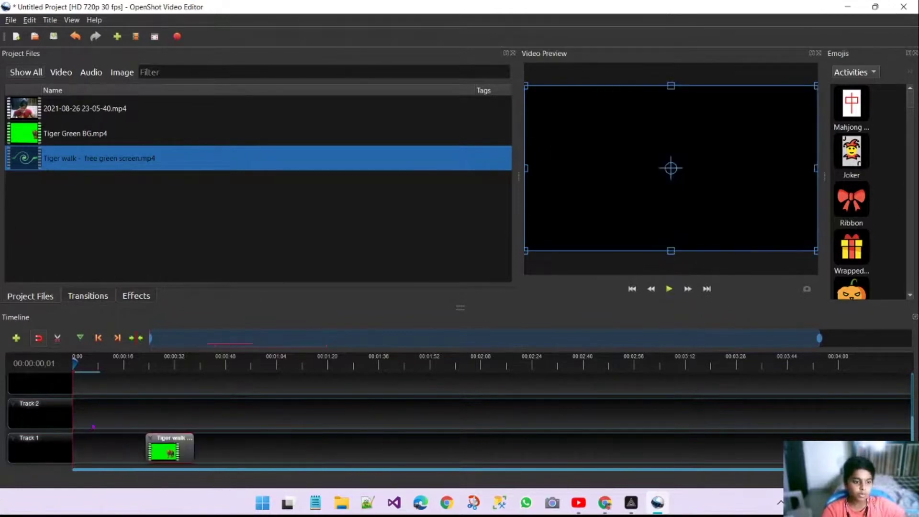
{"action": "left_click_drag", "start_coordinate": [164, 453], "coordinate": [91, 453]}
{"action": "left_click", "coordinate": [670, 289]}
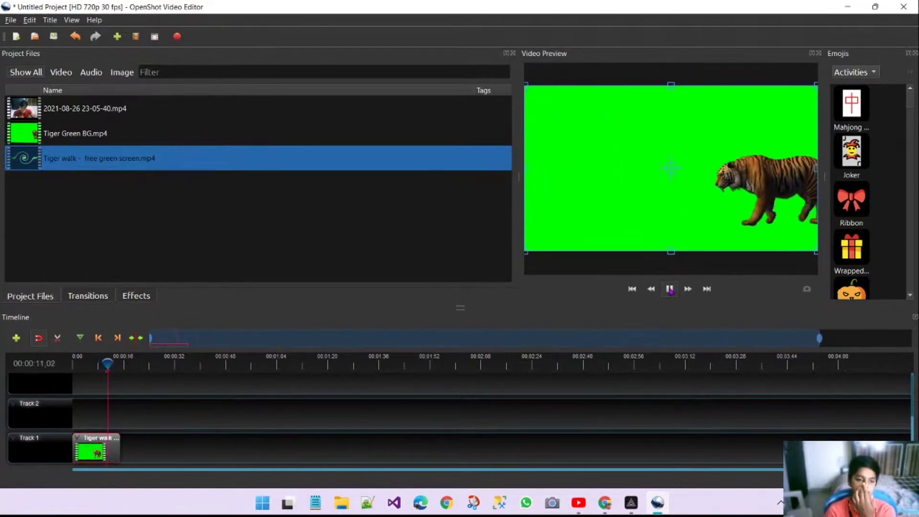
{"action": "left_click", "coordinate": [670, 290]}
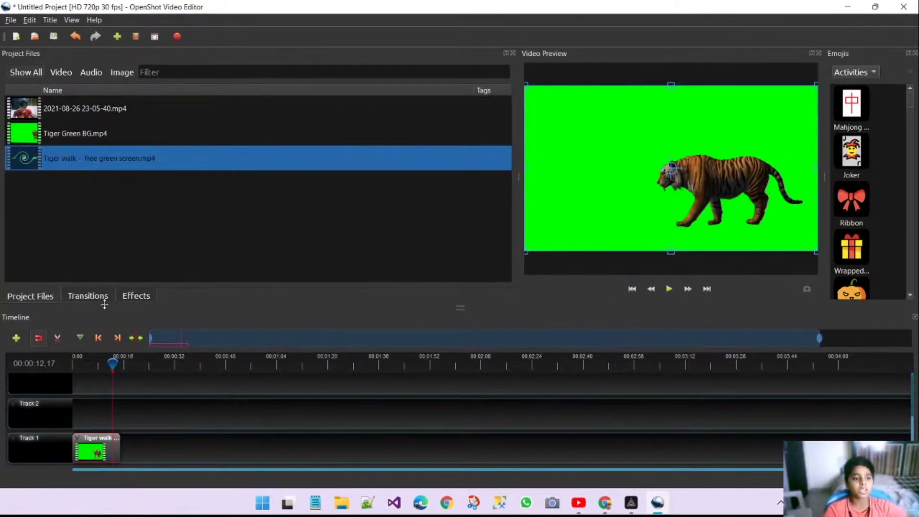
- Apply the Chroma Key (Greenscreen) effect to the tiger walk clip on Track 1 and show the effect's properties
{"action": "left_click", "coordinate": [131, 301]}
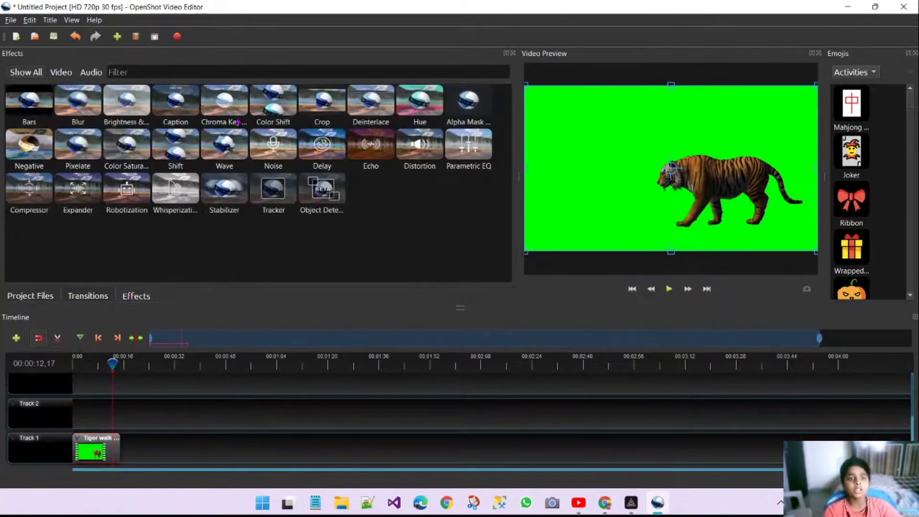
{"action": "left_click_drag", "start_coordinate": [225, 111], "coordinate": [92, 458]}
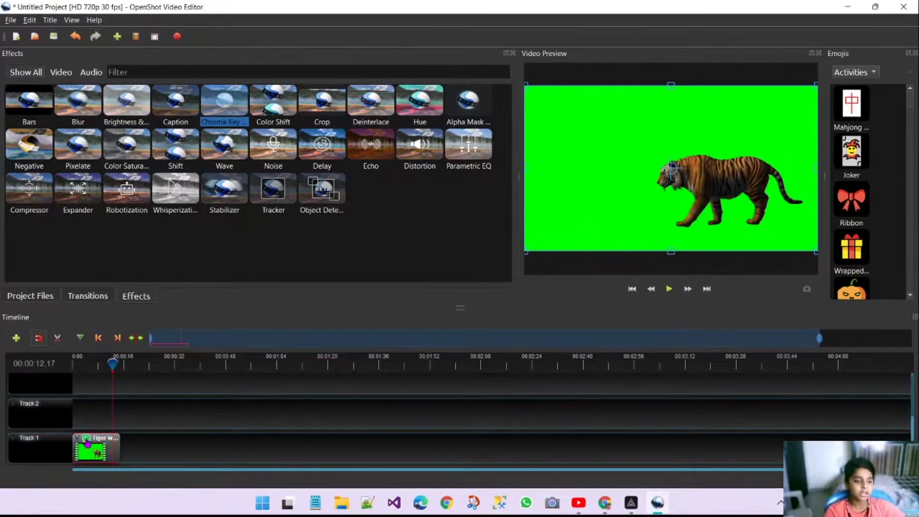
{"action": "right_click", "coordinate": [87, 442]}
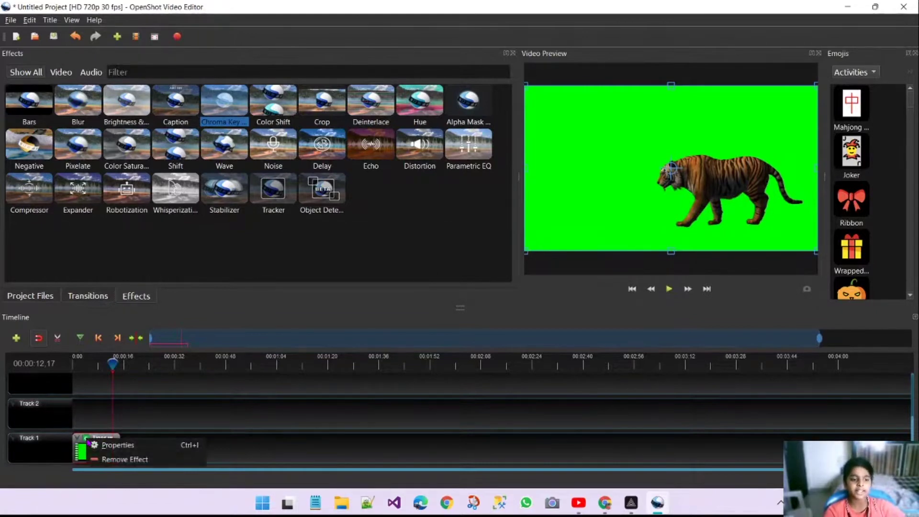
{"action": "left_click", "coordinate": [117, 445]}
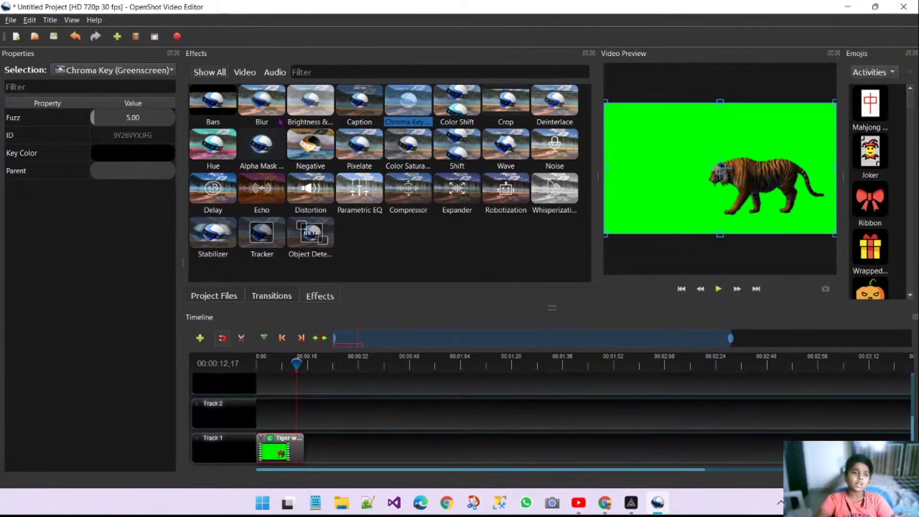
- Set the Chroma Key effect's key color to the green sampled from the tiger footage's background in the video preview
{"action": "double_click", "coordinate": [135, 156]}
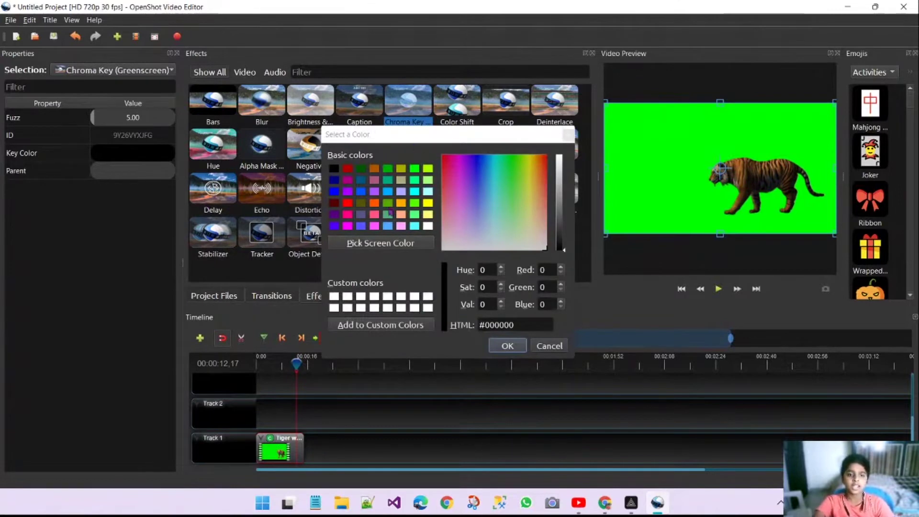
{"action": "left_click", "coordinate": [415, 179]}
{"action": "left_click", "coordinate": [415, 180]}
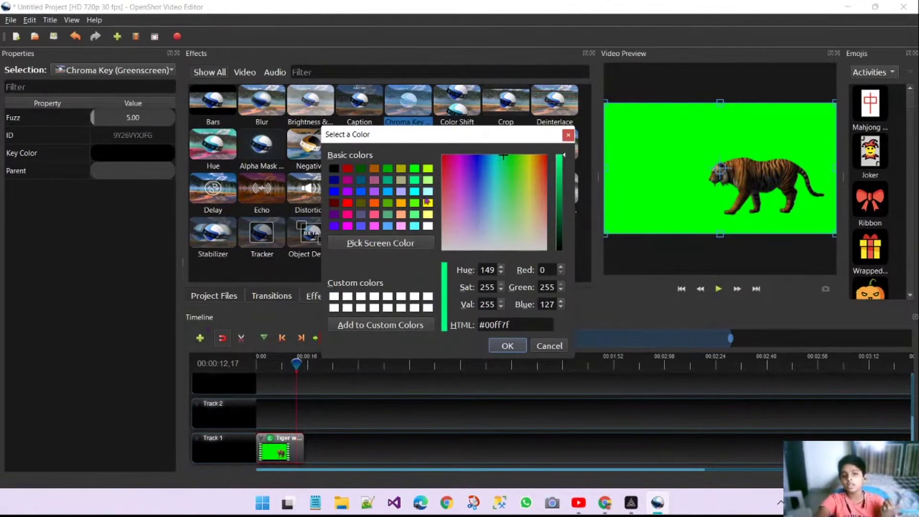
{"action": "left_click", "coordinate": [474, 161]}
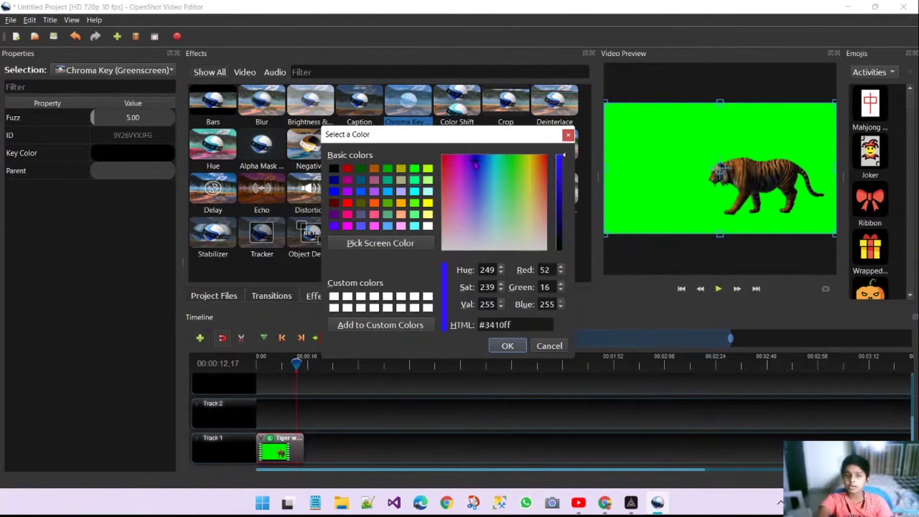
{"action": "left_click", "coordinate": [363, 245]}
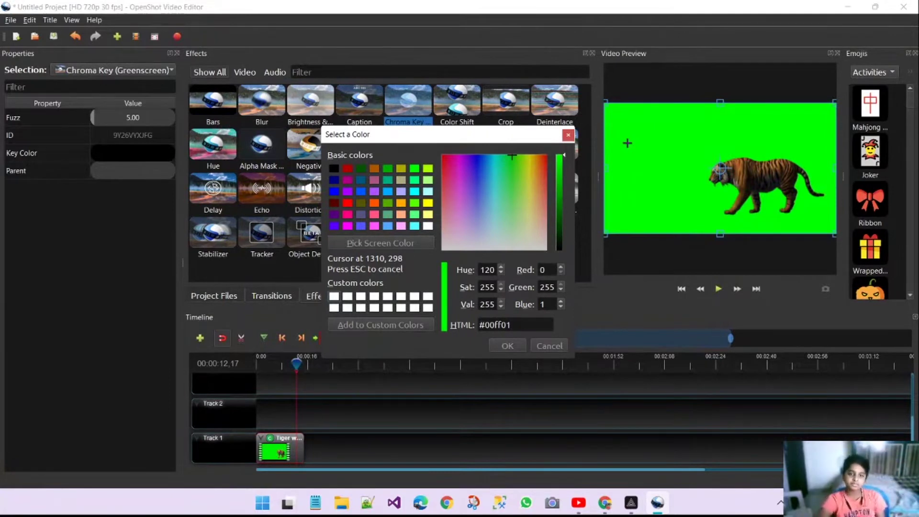
{"action": "left_click", "coordinate": [631, 179]}
{"action": "left_click", "coordinate": [506, 346]}
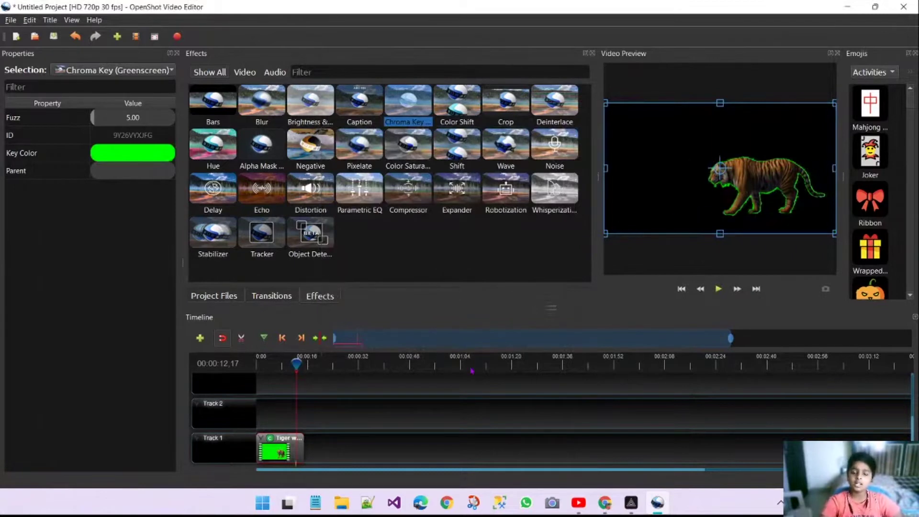
- Return the playhead to the start of the timeline and set the Chroma Key effect's Fuzz to 25
{"action": "key", "text": "Home"}
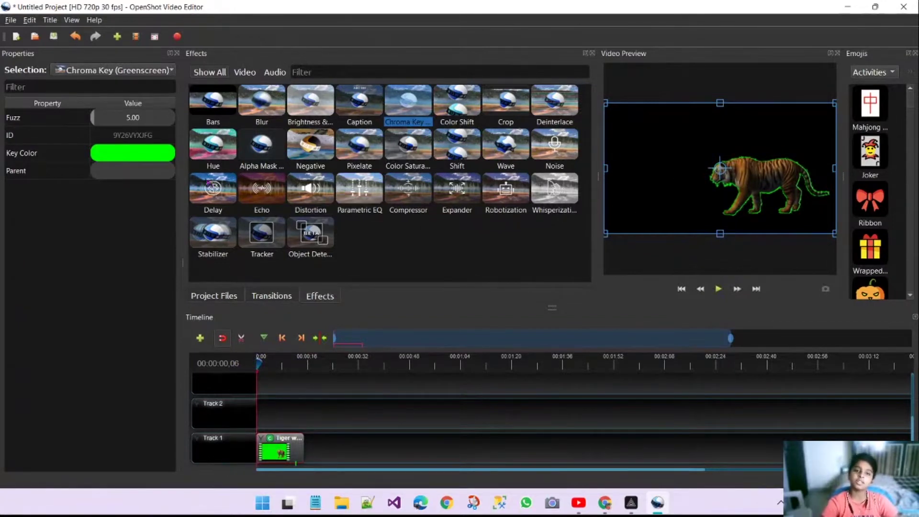
{"action": "left_click", "coordinate": [144, 125]}
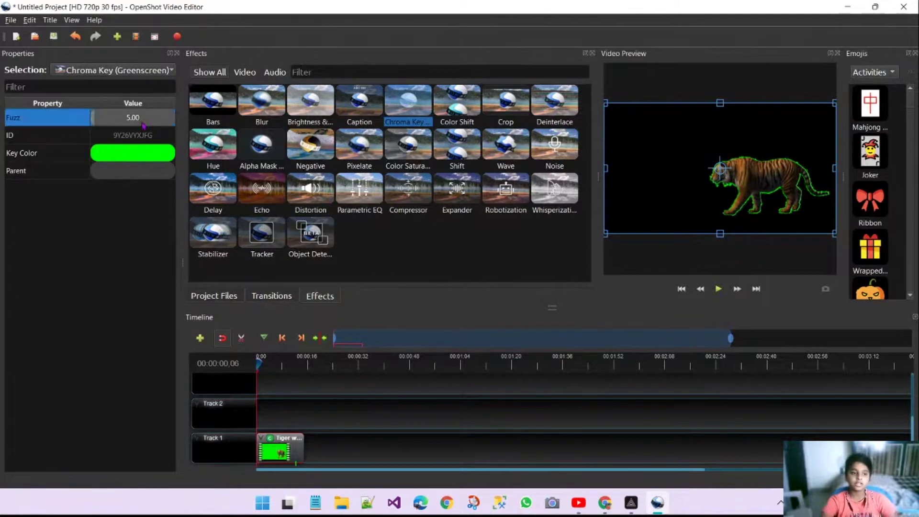
{"action": "left_click", "coordinate": [147, 116]}
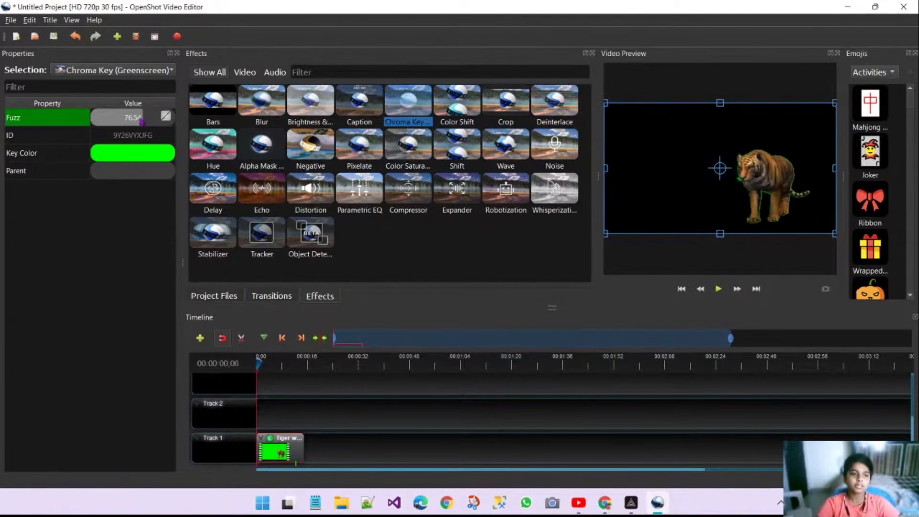
{"action": "double_click", "coordinate": [149, 120]}
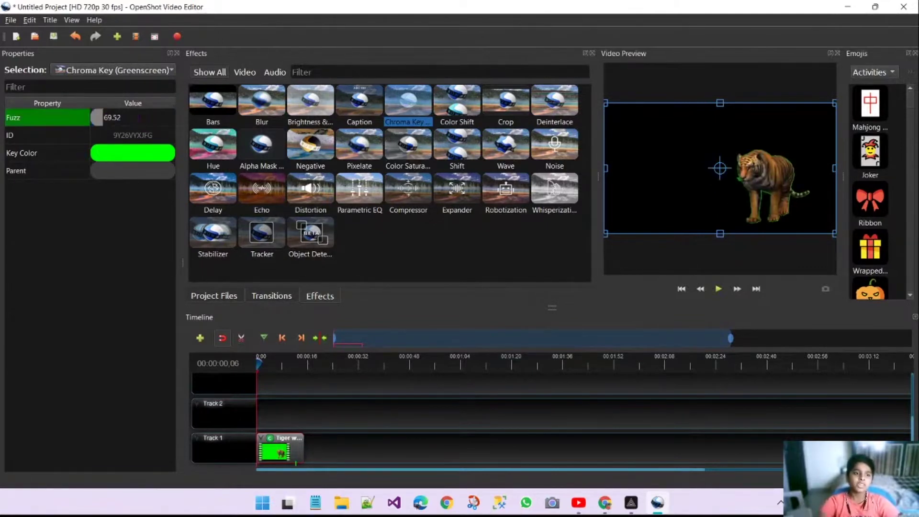
{"action": "key", "text": "BackSpace"}
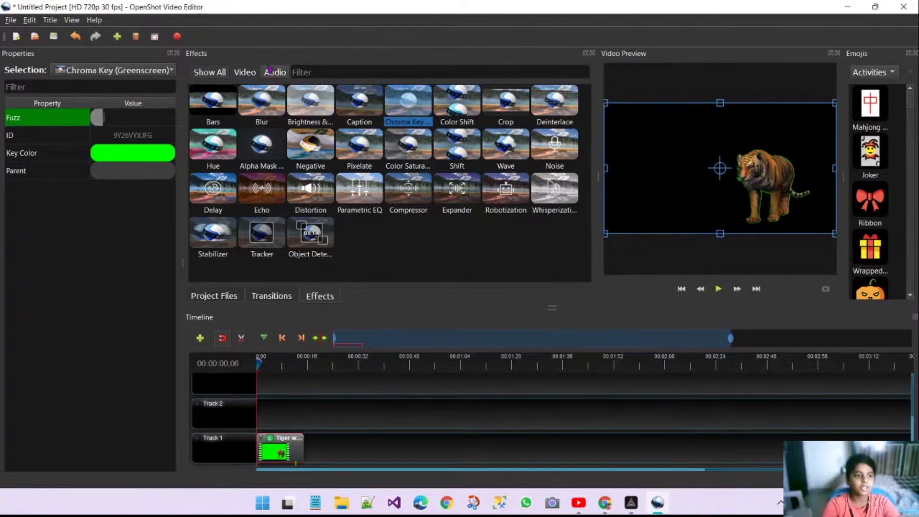
{"action": "type", "text": "25"}
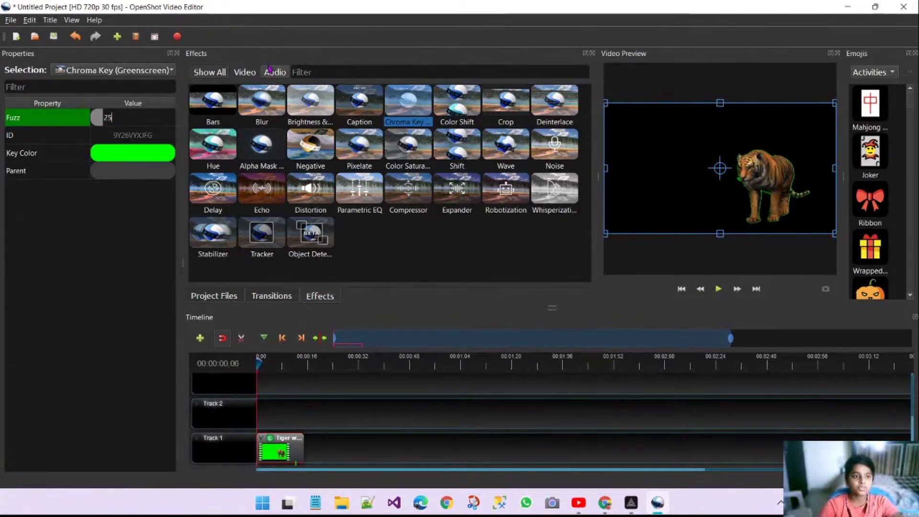
{"action": "key", "text": "Return"}
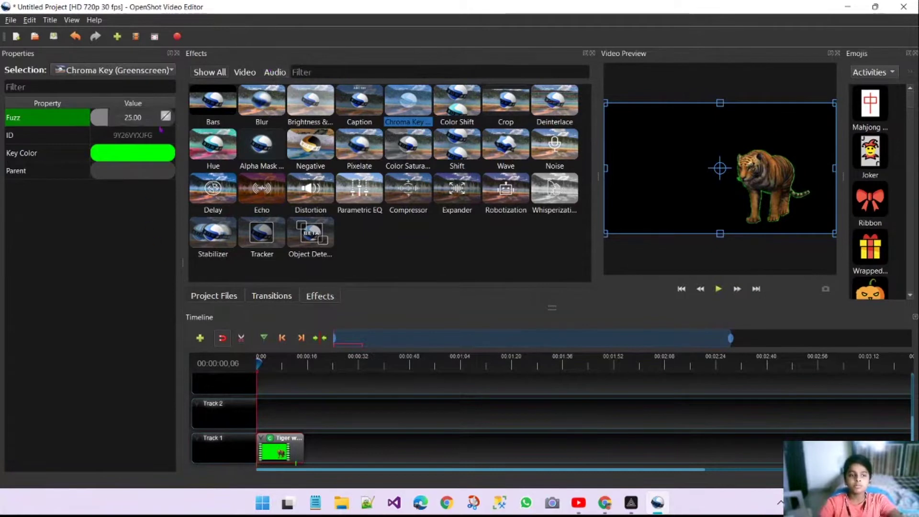
- Try Fuzz values of 150 and 180 on the tiger clip's Chroma Key effect
{"action": "double_click", "coordinate": [132, 117]}
{"action": "type", "text": "150"}
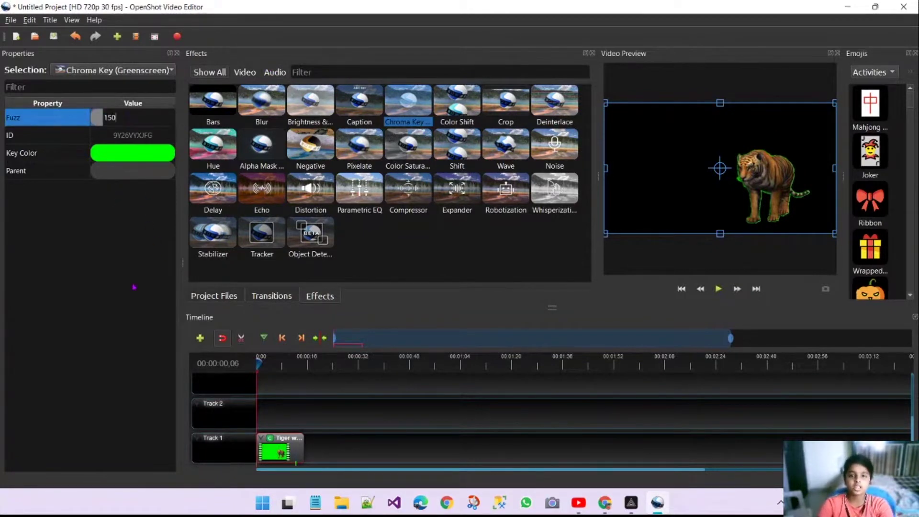
{"action": "key", "text": "Return"}
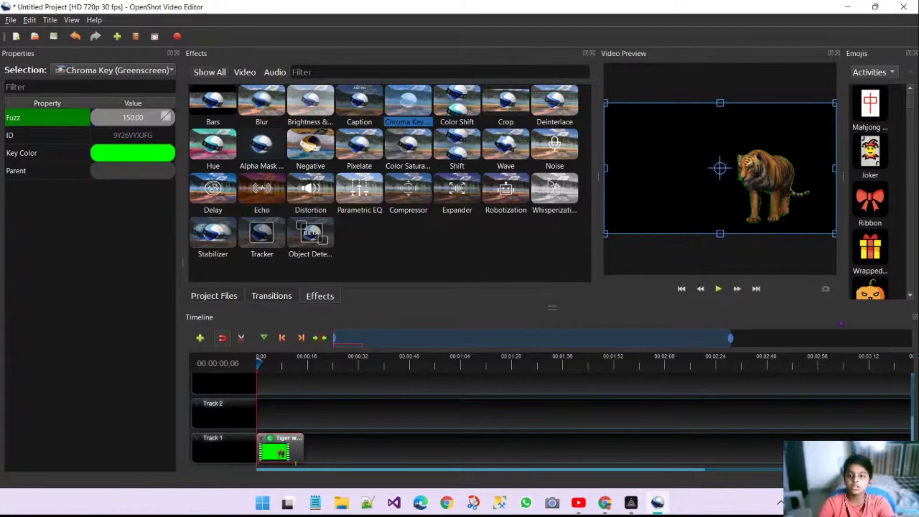
{"action": "double_click", "coordinate": [132, 119]}
{"action": "type", "text": "180"}
{"action": "key", "text": "Return"}
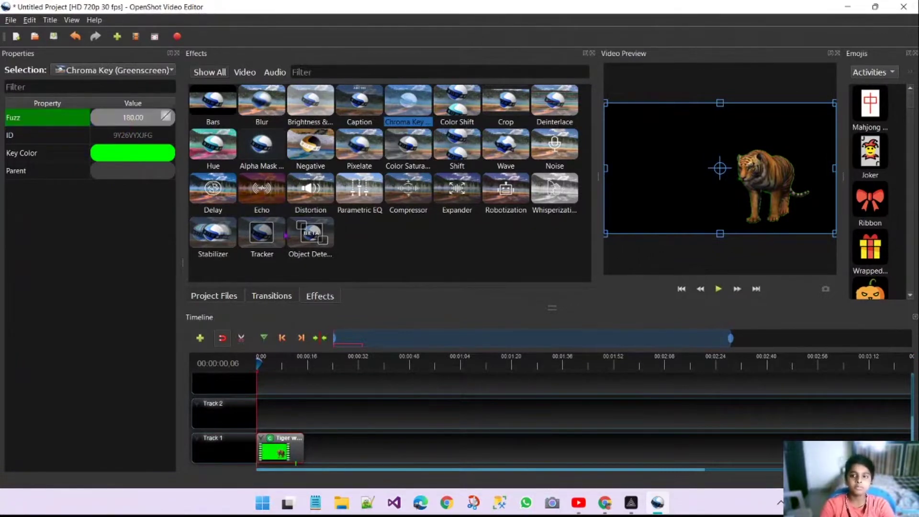
- Try higher Chroma Key Fuzz values of 200, 220 and 250 on the tiger clip
{"action": "double_click", "coordinate": [143, 119]}
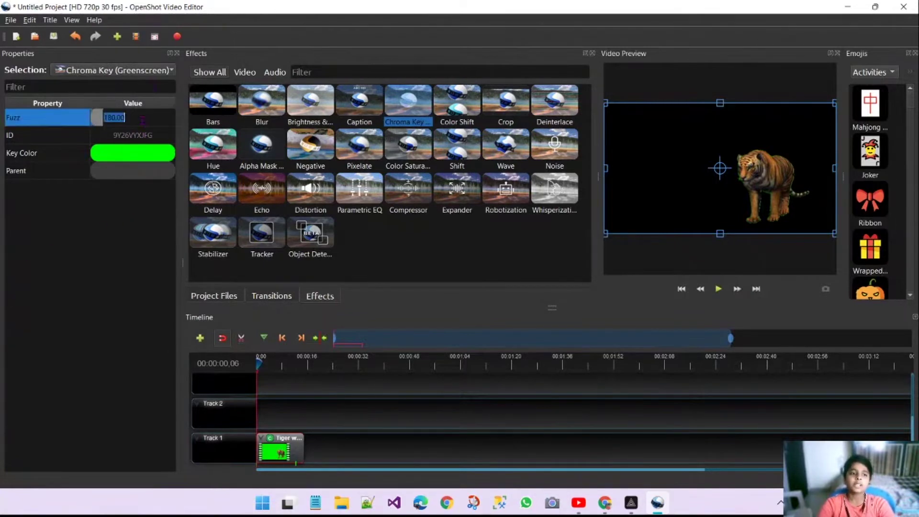
{"action": "type", "text": "200"}
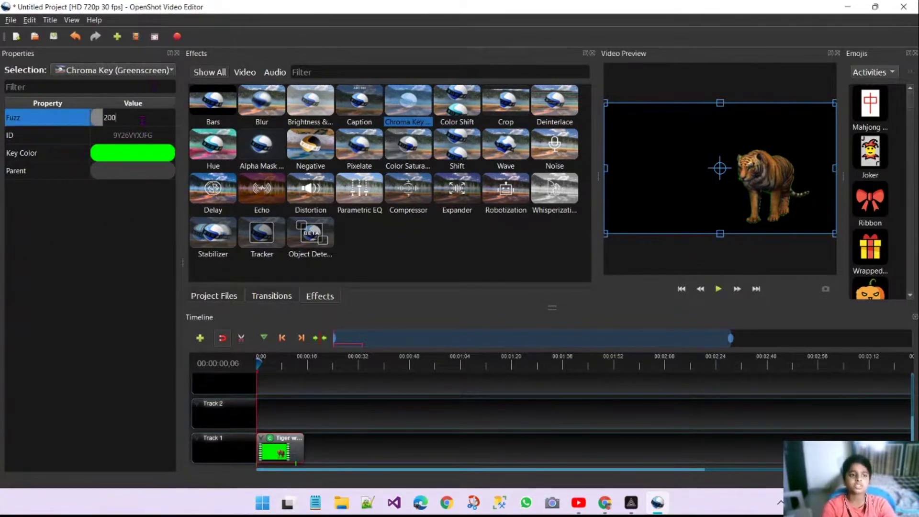
{"action": "key", "text": "Return"}
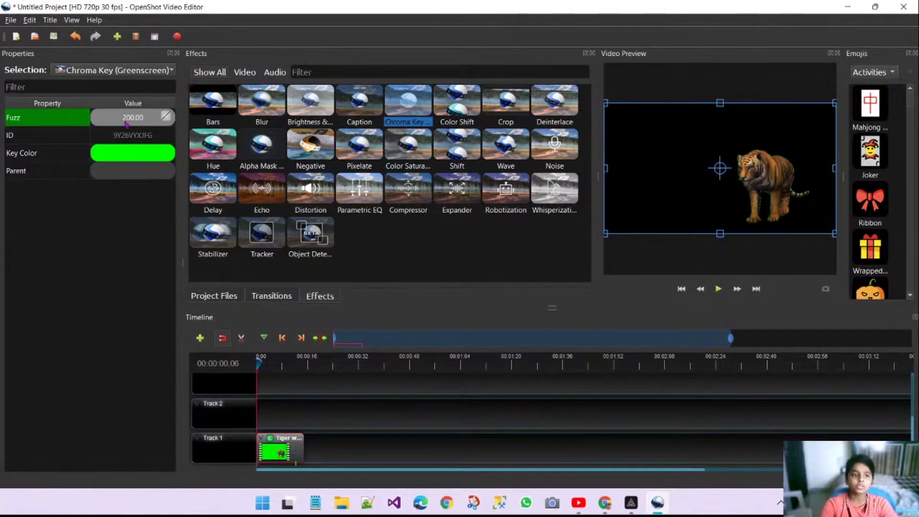
{"action": "type", "text": "220"}
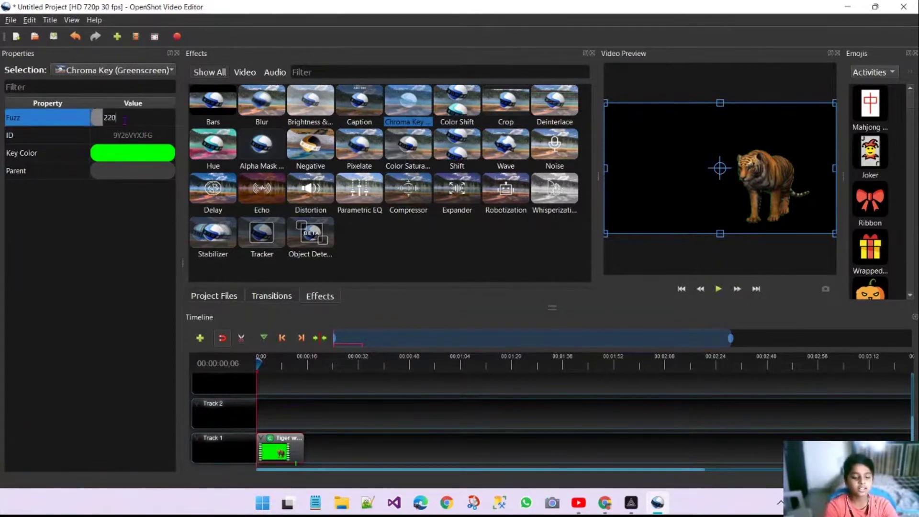
{"action": "key", "text": "Return"}
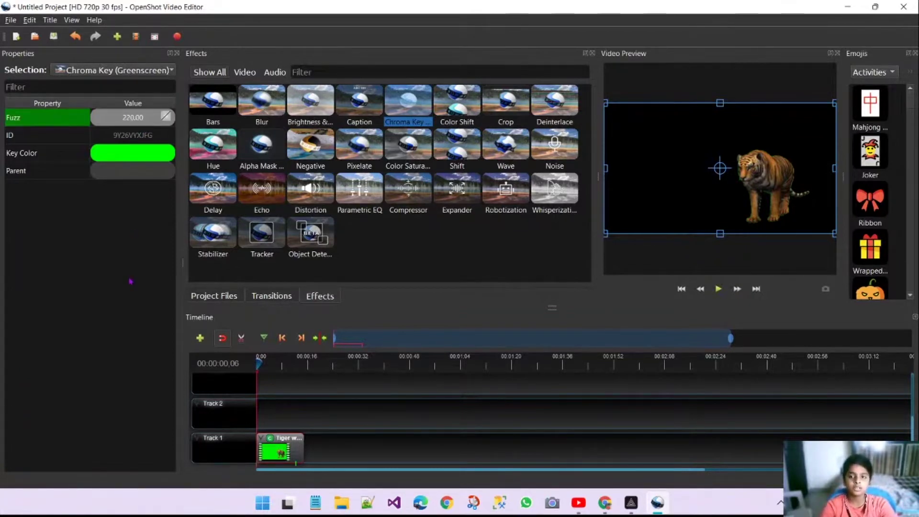
{"action": "double_click", "coordinate": [154, 126]}
{"action": "type", "text": "250"}
{"action": "key", "text": "Return"}
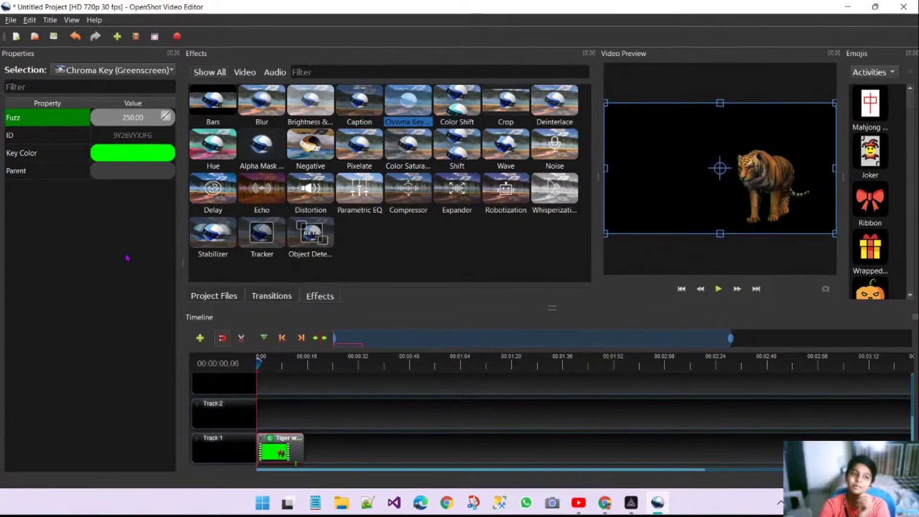
{"action": "left_click", "coordinate": [139, 70]}
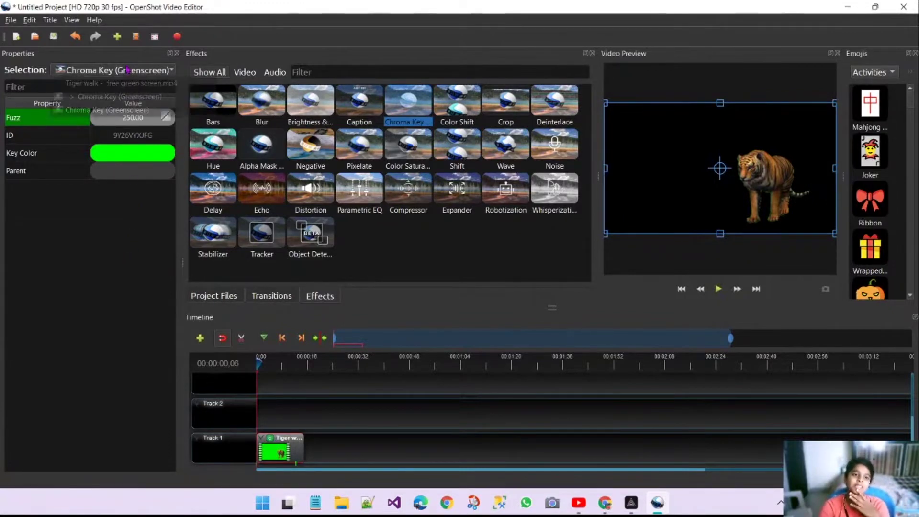
{"action": "left_click", "coordinate": [51, 305]}
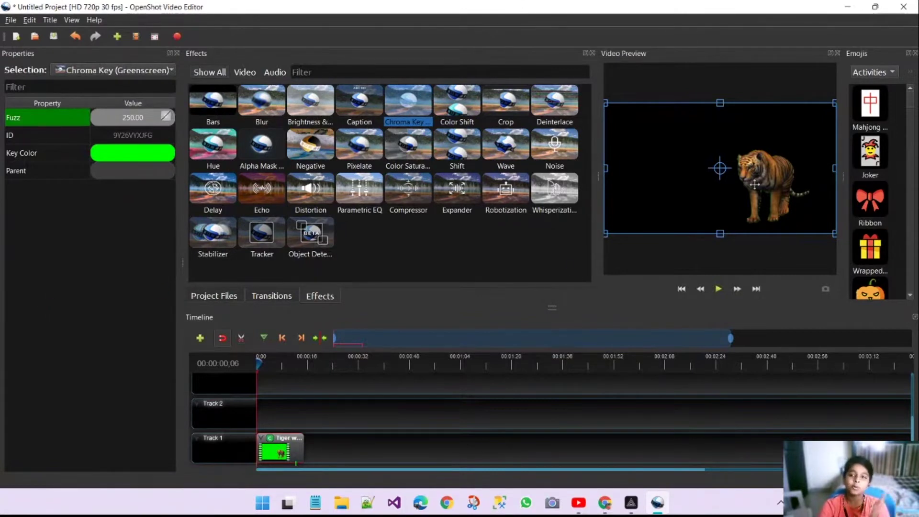
- Try Chroma Key Fuzz values of 270, 290 and 298 to clean the green edges around the tiger
{"action": "double_click", "coordinate": [146, 118]}
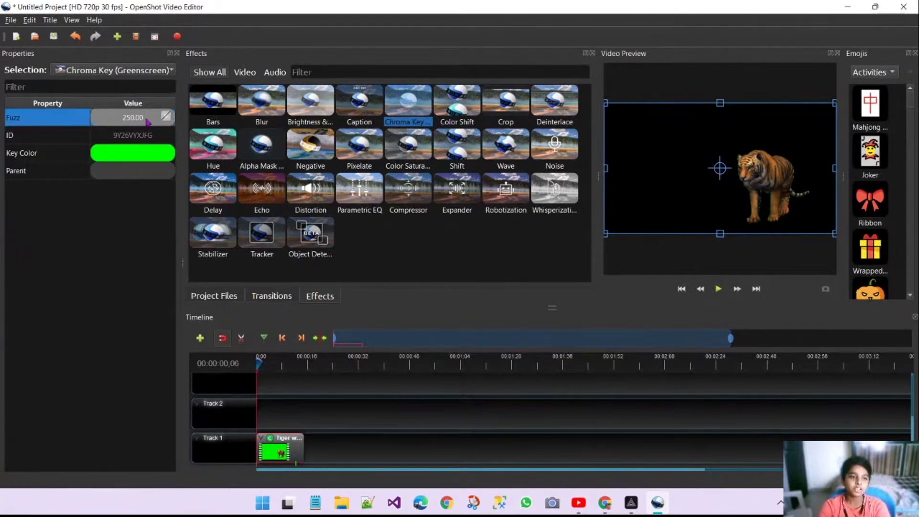
{"action": "type", "text": "270"}
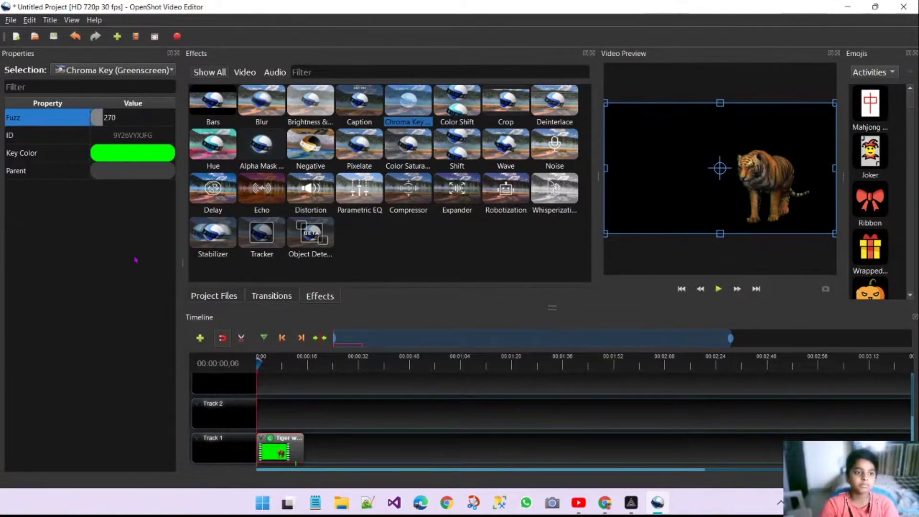
{"action": "key", "text": "Return"}
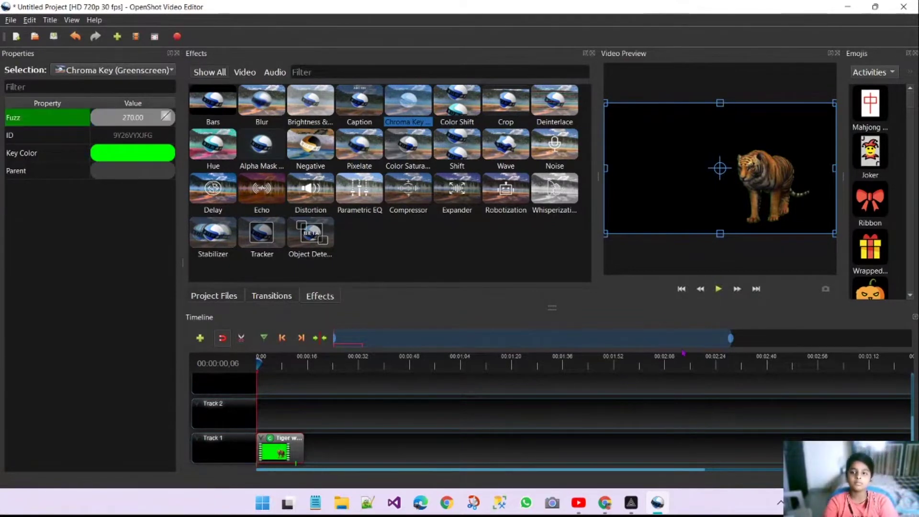
{"action": "double_click", "coordinate": [133, 117]}
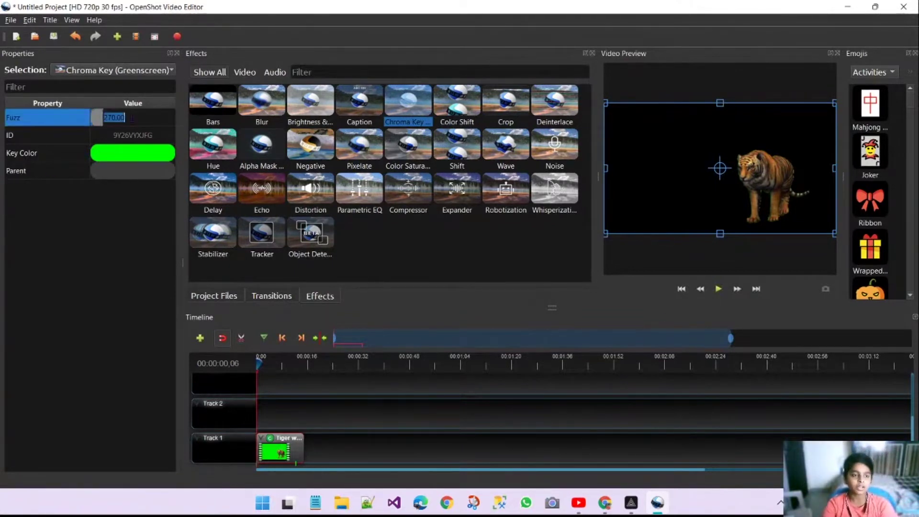
{"action": "type", "text": "290"}
{"action": "key", "text": "Return"}
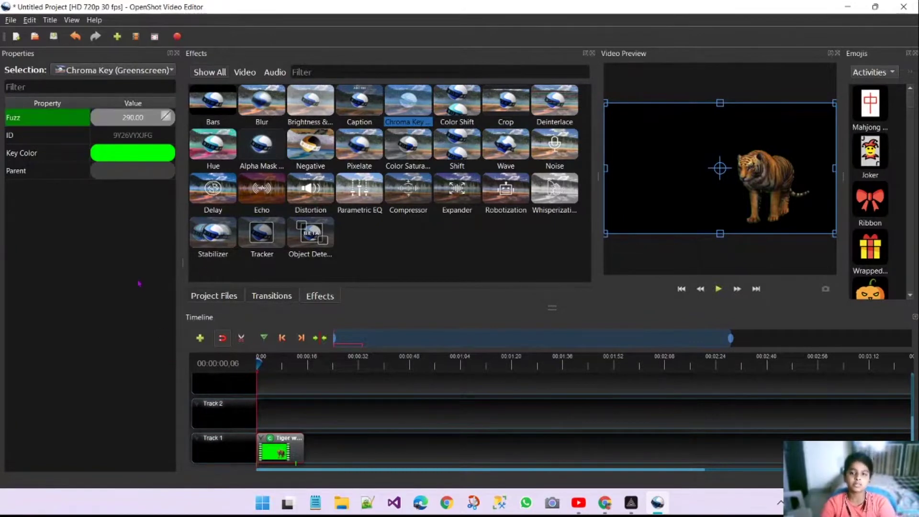
{"action": "double_click", "coordinate": [135, 114]}
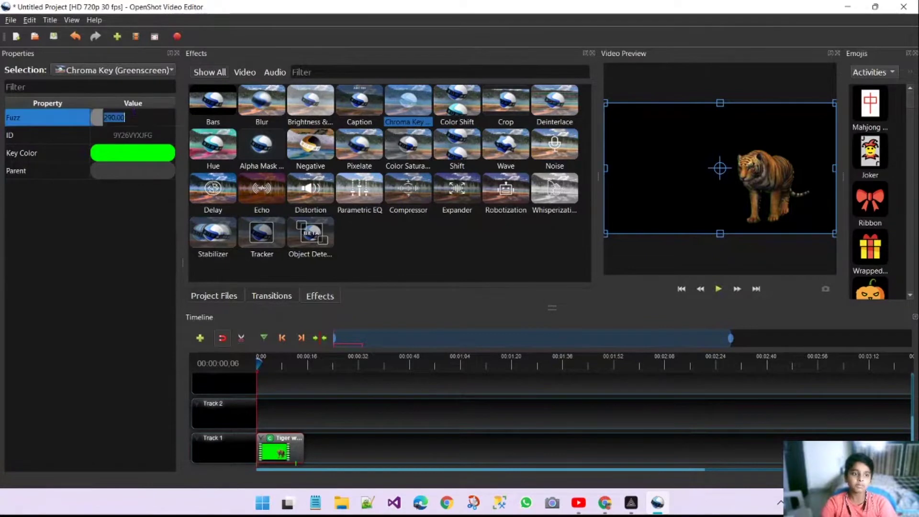
{"action": "type", "text": "298"}
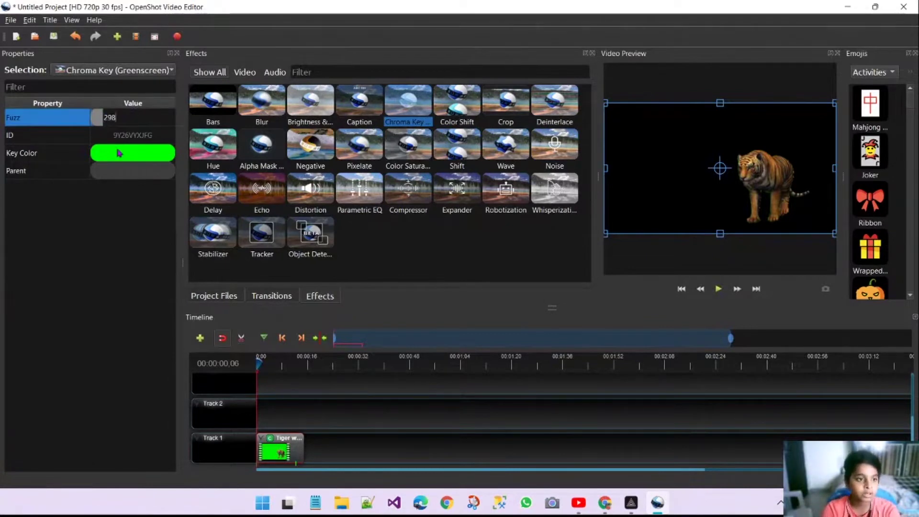
{"action": "key", "text": "Return"}
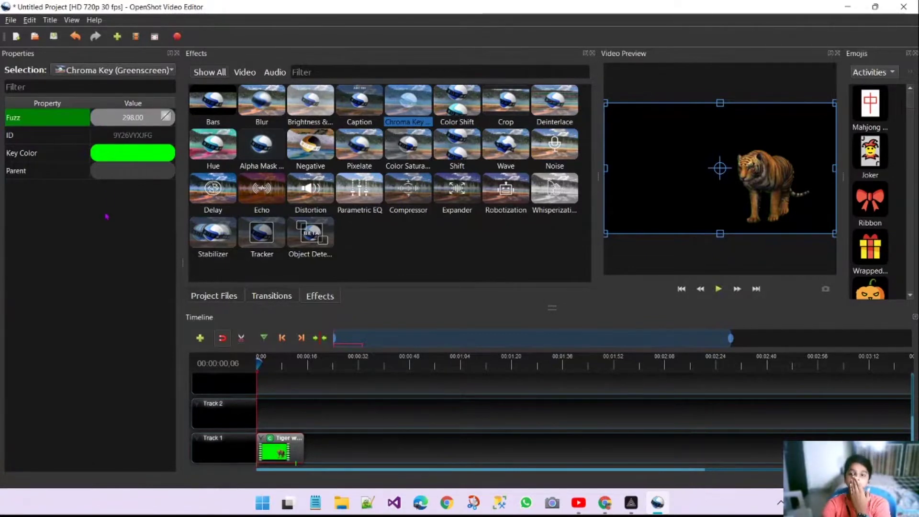
- Set the Fuzz of the tiger clip's Chroma Key effect to 305
{"action": "double_click", "coordinate": [158, 120]}
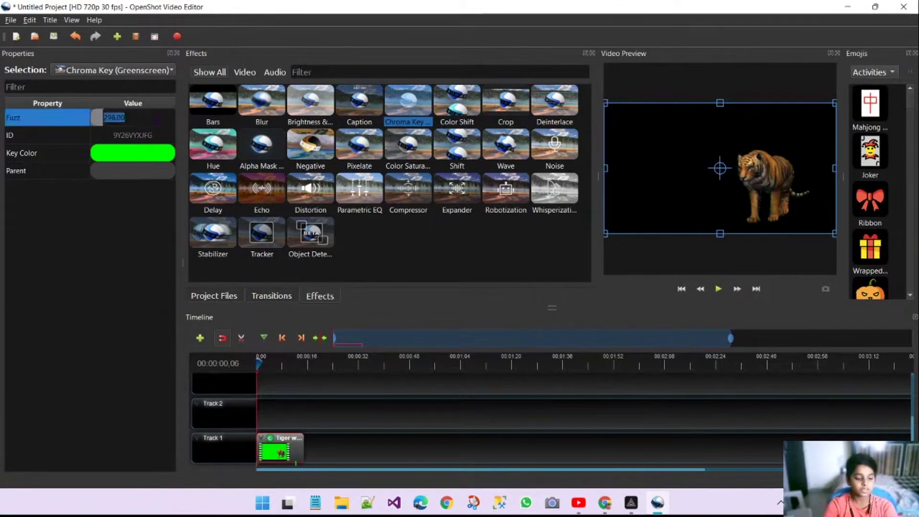
{"action": "type", "text": "305"}
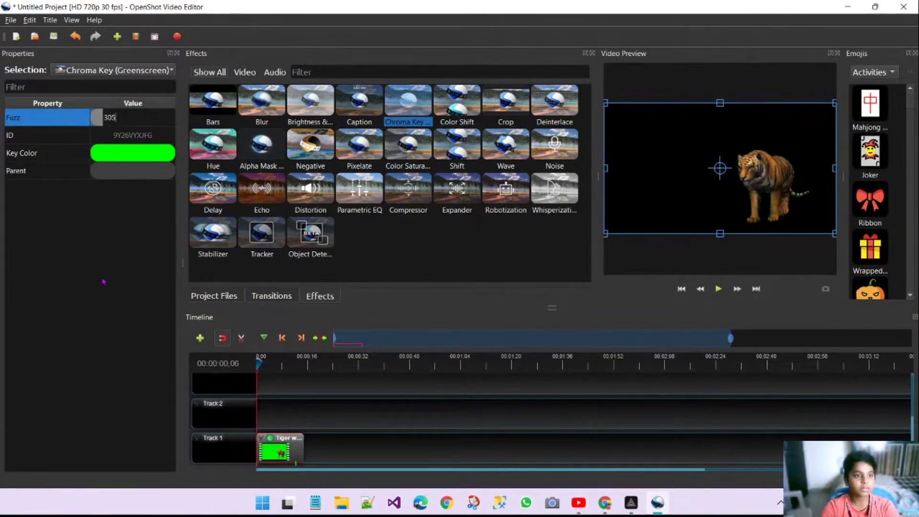
{"action": "key", "text": "Return"}
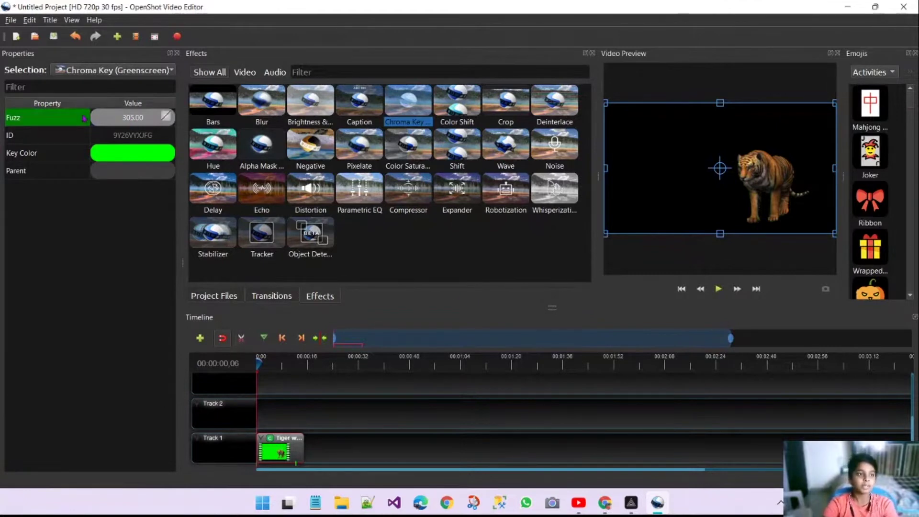
- Hide the effect properties and enlarge the video preview area
{"action": "left_click", "coordinate": [177, 53]}
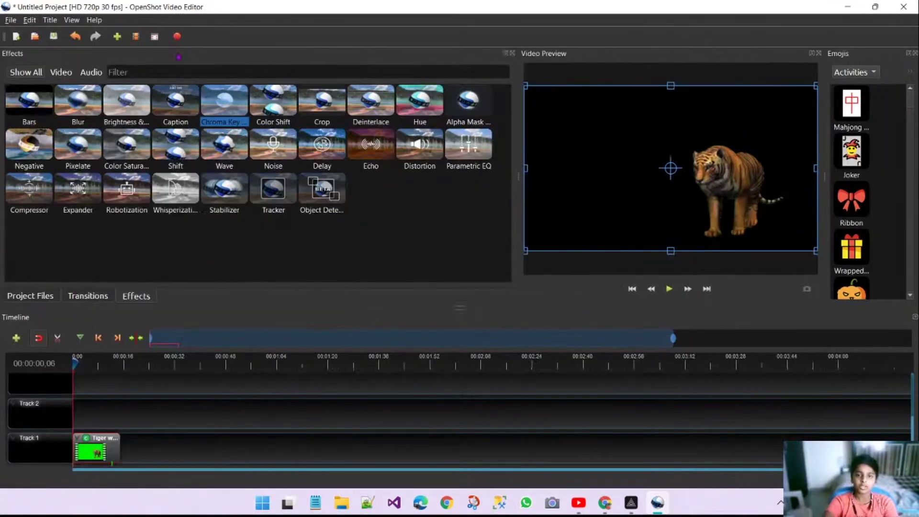
{"action": "left_click_drag", "start_coordinate": [513, 181], "coordinate": [349, 189]}
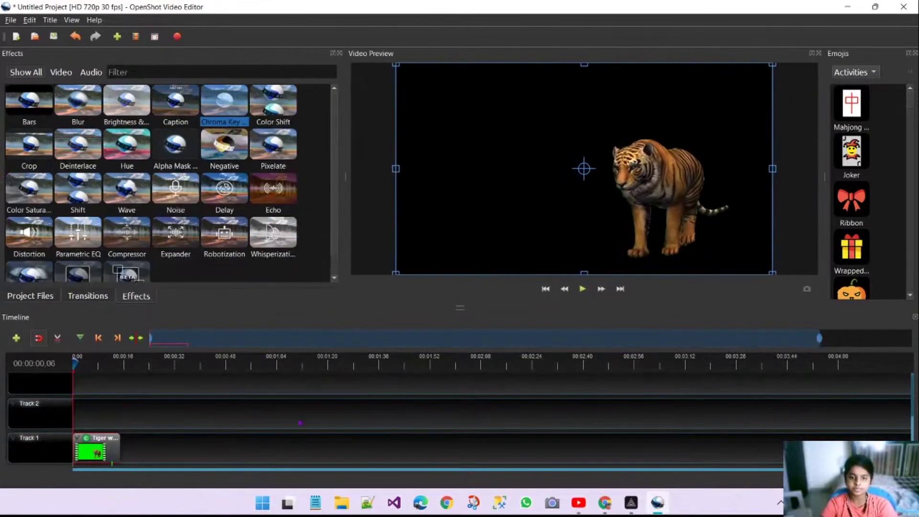
- Play the keyed tiger clip in the preview and return the playhead close to the start of the timeline
{"action": "left_click", "coordinate": [584, 295]}
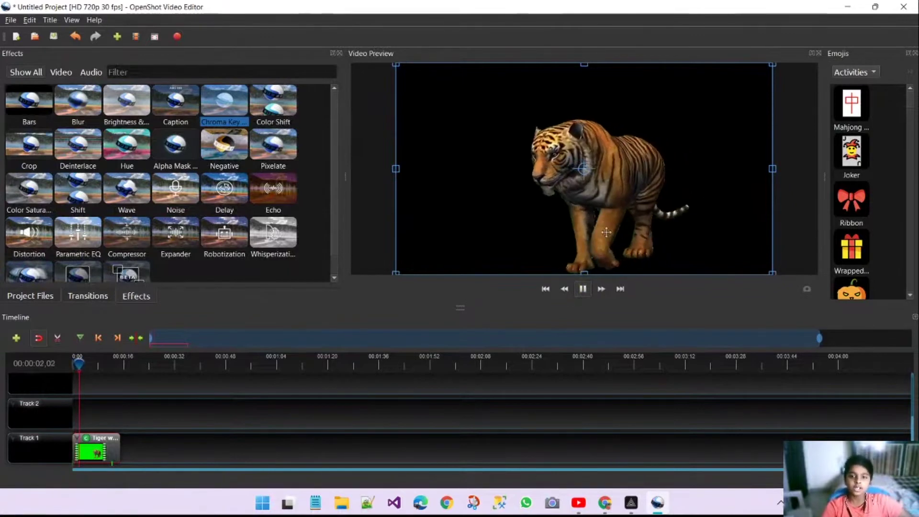
{"action": "left_click", "coordinate": [582, 289]}
{"action": "left_click_drag", "start_coordinate": [101, 364], "coordinate": [83, 364]}
{"action": "left_click", "coordinate": [75, 364]}
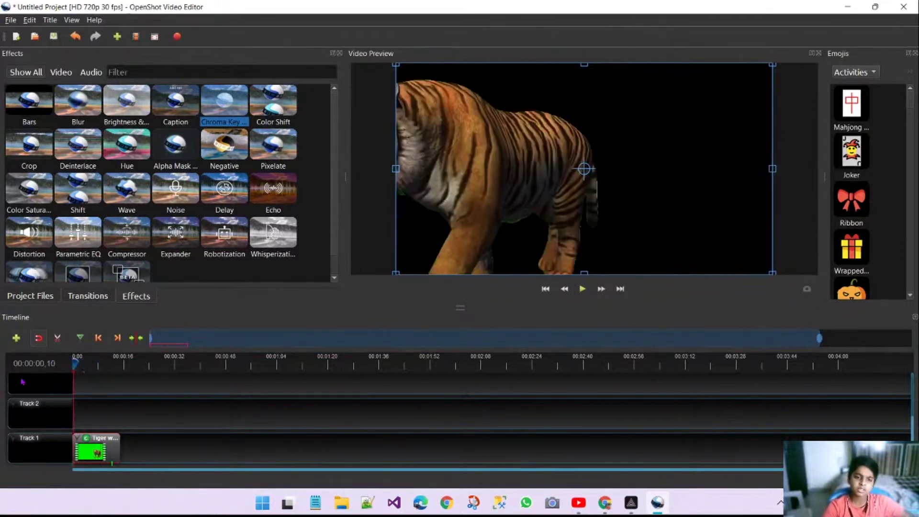
{"action": "left_click_drag", "start_coordinate": [96, 448], "coordinate": [95, 413]}
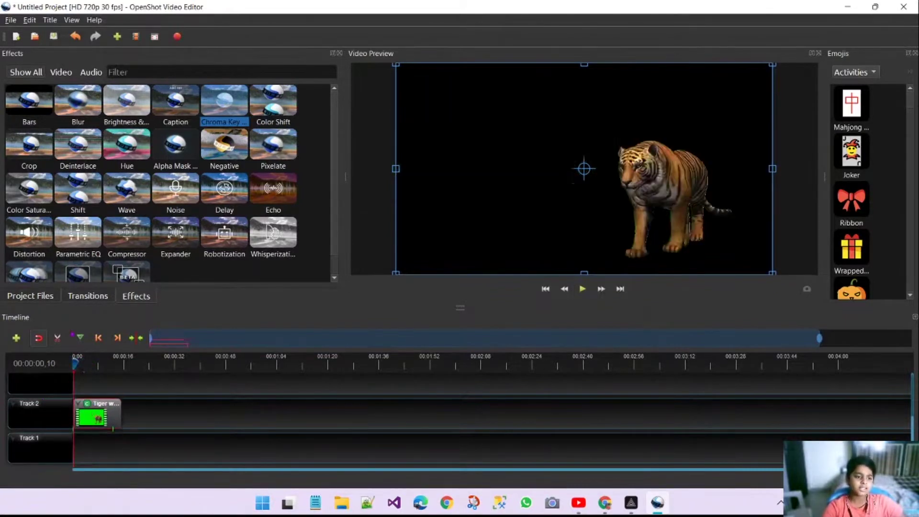
{"action": "left_click", "coordinate": [42, 297]}
{"action": "left_click_drag", "start_coordinate": [182, 119], "coordinate": [68, 443]}
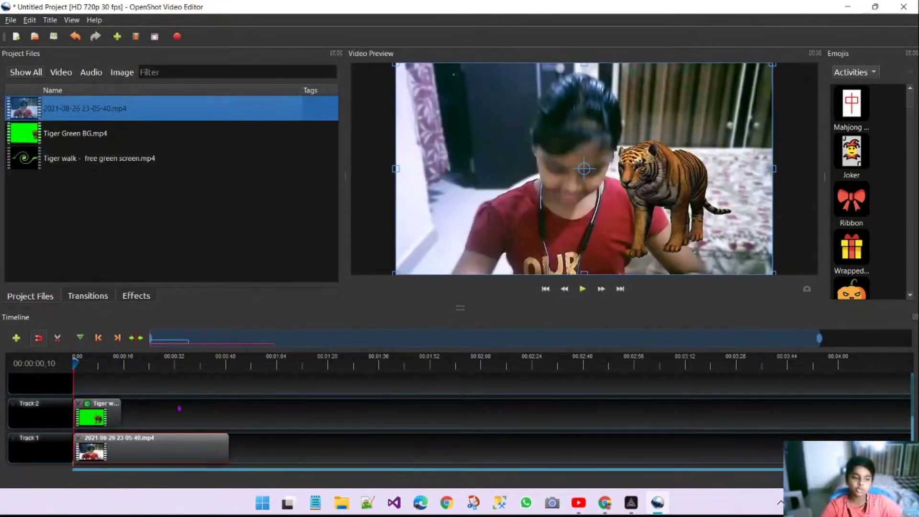
- Shift the tiger overlay up and to the right of the girl in the preview and play back the composite
{"action": "left_click", "coordinate": [599, 204]}
{"action": "left_click_drag", "start_coordinate": [682, 186], "coordinate": [732, 164]}
{"action": "left_click", "coordinate": [582, 289]}
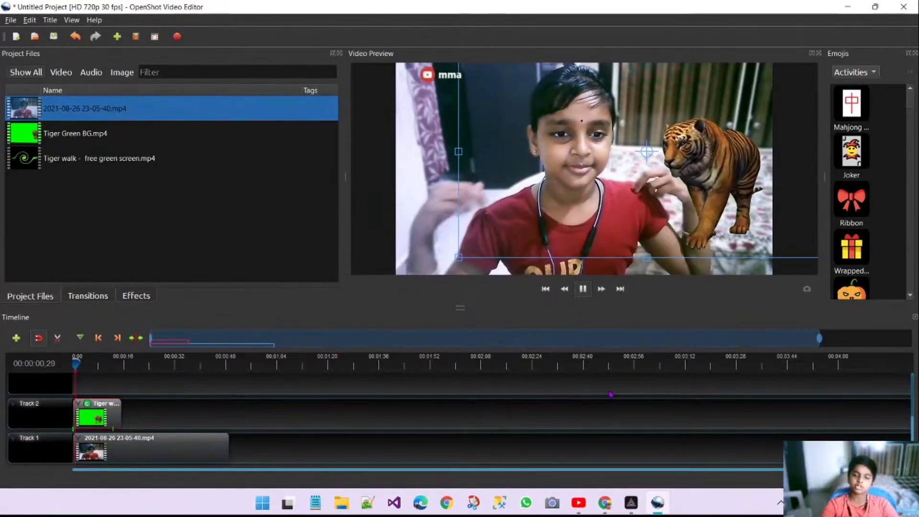
{"action": "left_click", "coordinate": [583, 290]}
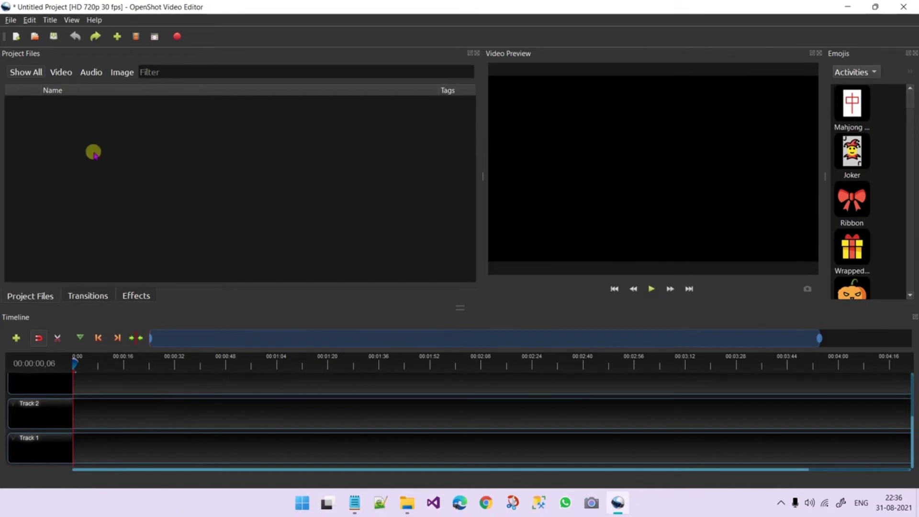
{"action": "right_click", "coordinate": [71, 158]}
{"action": "left_click", "coordinate": [124, 163]}
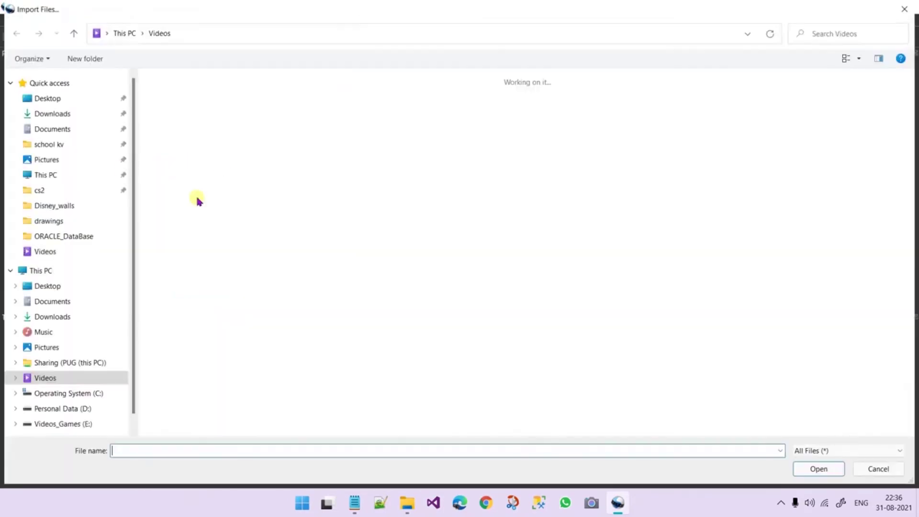
{"action": "left_click", "coordinate": [220, 188]}
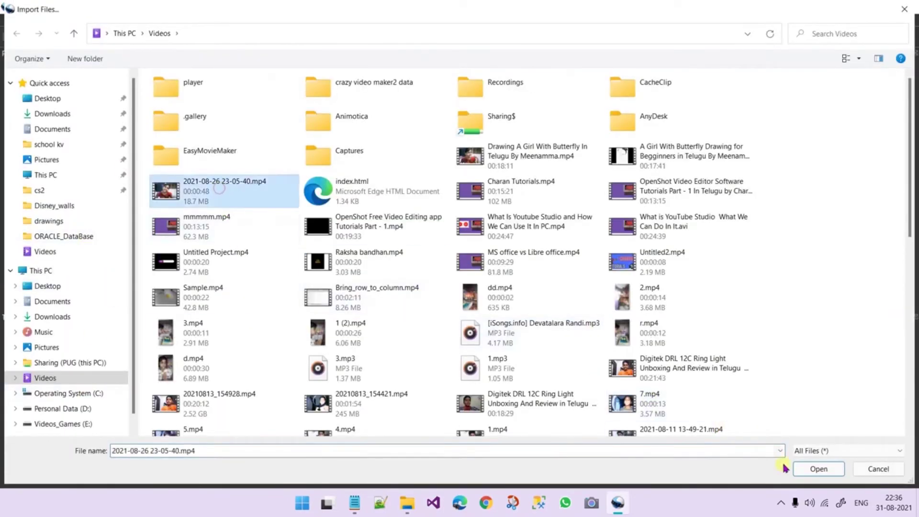
{"action": "left_click", "coordinate": [798, 468]}
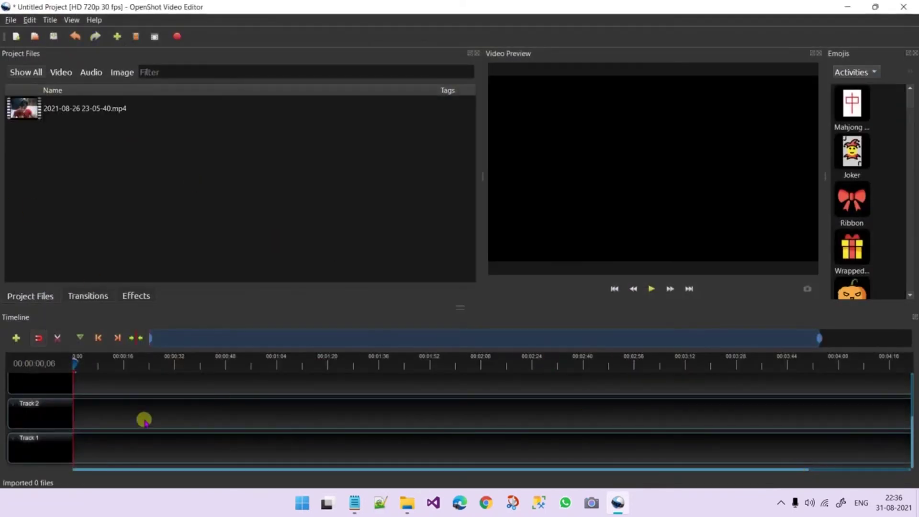
{"action": "left_click_drag", "start_coordinate": [94, 107], "coordinate": [63, 434]}
{"action": "scroll", "coordinate": [178, 431], "scroll_direction": "up", "scroll_amount": 1}
{"action": "scroll", "coordinate": [179, 434], "scroll_direction": "down", "scroll_amount": 2}
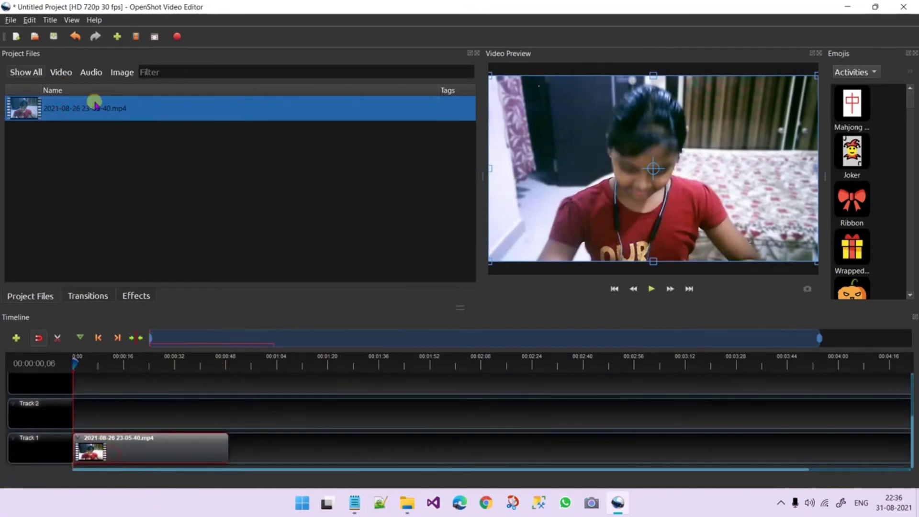
{"action": "left_click_drag", "start_coordinate": [31, 109], "coordinate": [137, 396]}
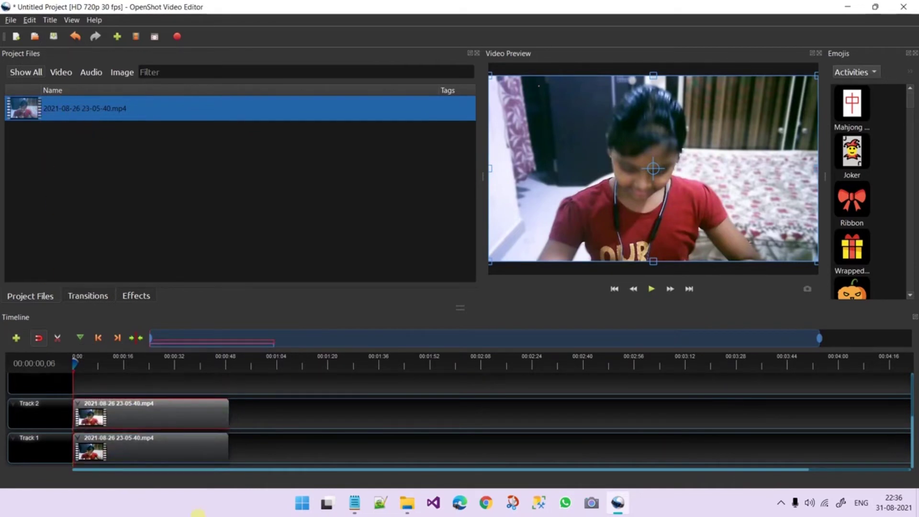
- Apply the Pixelate effect to the Track 2 clip, open its properties and play the pixelated video from the start
{"action": "left_click", "coordinate": [128, 298]}
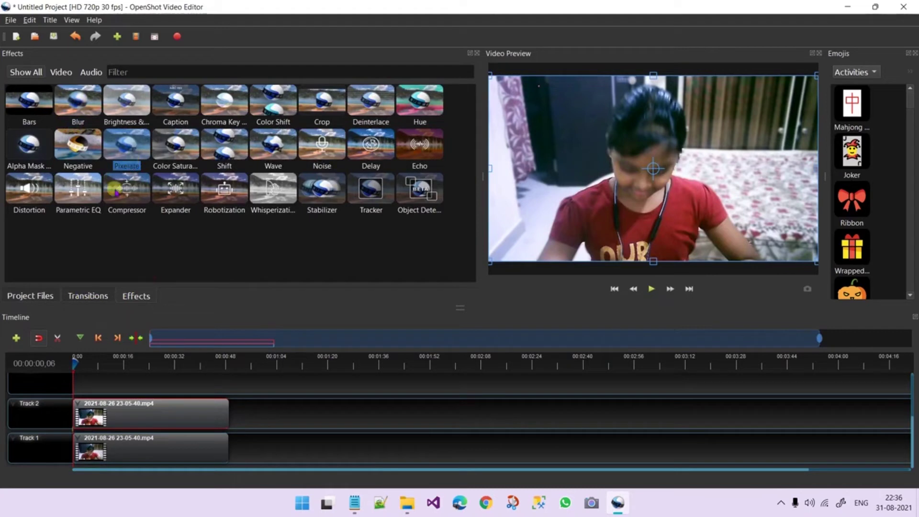
{"action": "left_click_drag", "start_coordinate": [123, 156], "coordinate": [89, 410]}
{"action": "left_click", "coordinate": [85, 403]}
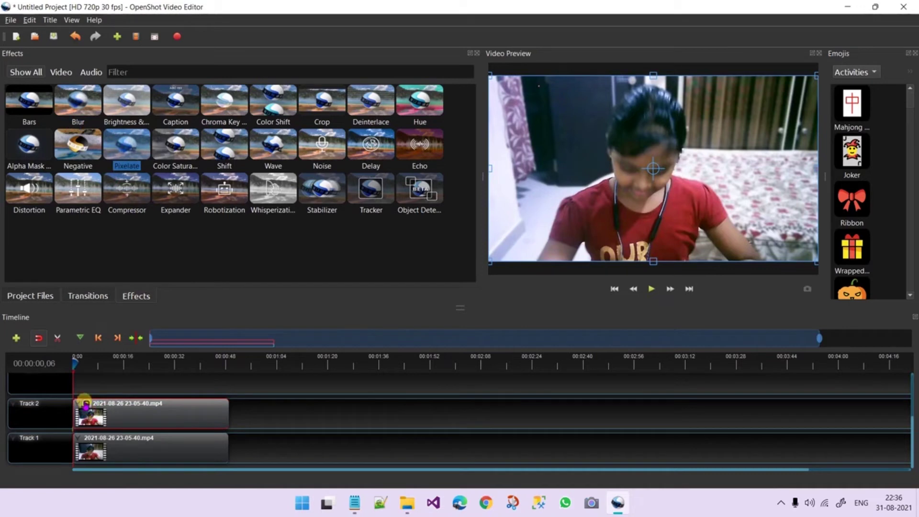
{"action": "right_click", "coordinate": [85, 406]}
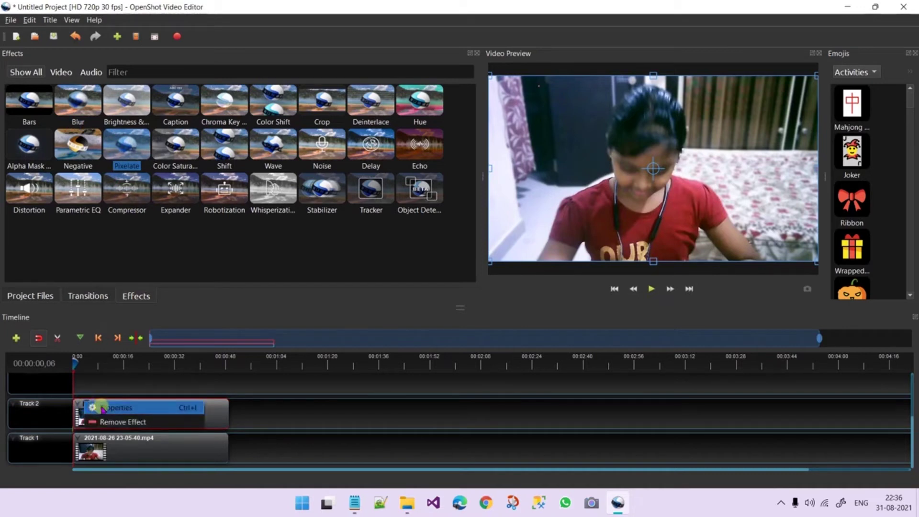
{"action": "left_click", "coordinate": [102, 408]}
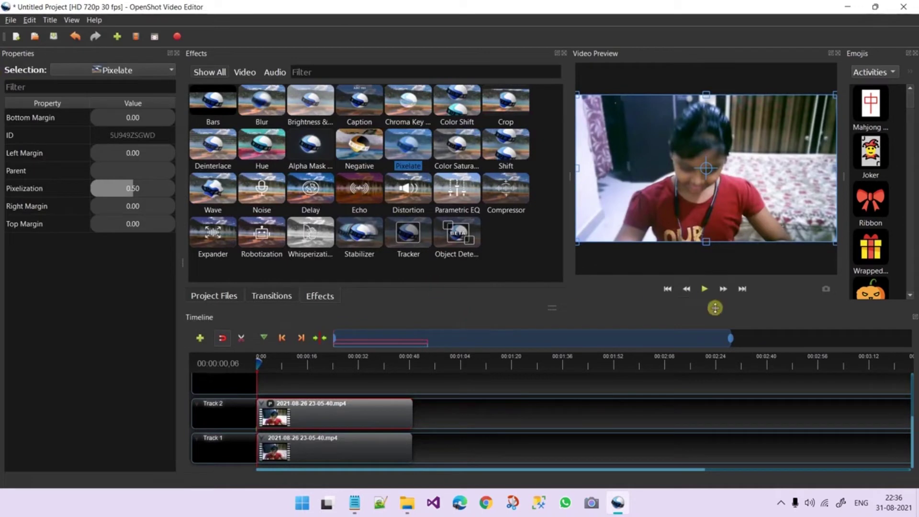
{"action": "left_click", "coordinate": [705, 289]}
{"action": "left_click", "coordinate": [258, 361]}
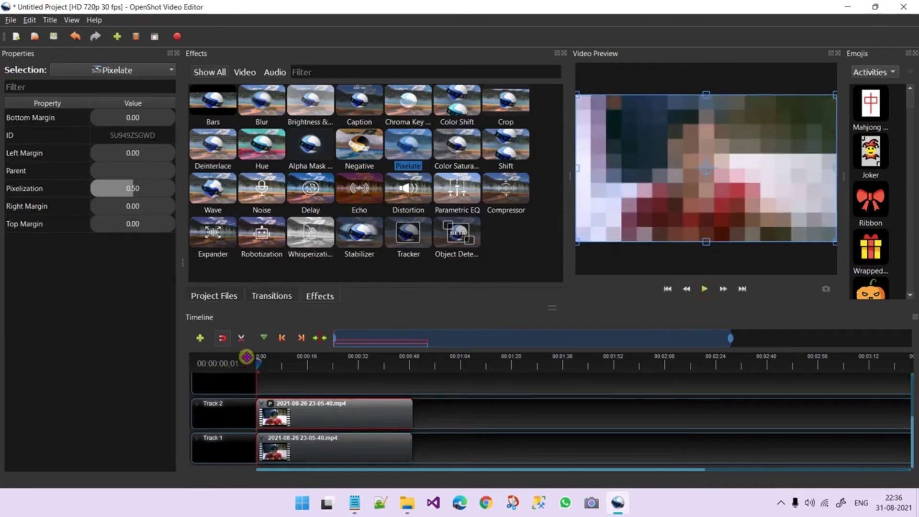
{"action": "left_click", "coordinate": [705, 289]}
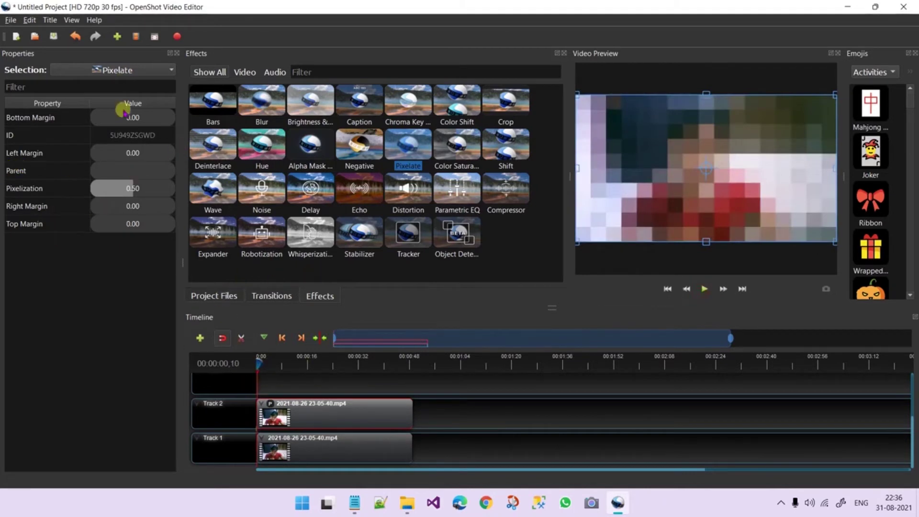
- Set Pixelate's bottom margin to 0.35, left margin to 0.31, pixelization to 0.35, right margin to 0.40 and top margin to 0.17
{"action": "left_click_drag", "start_coordinate": [104, 118], "coordinate": [123, 123]}
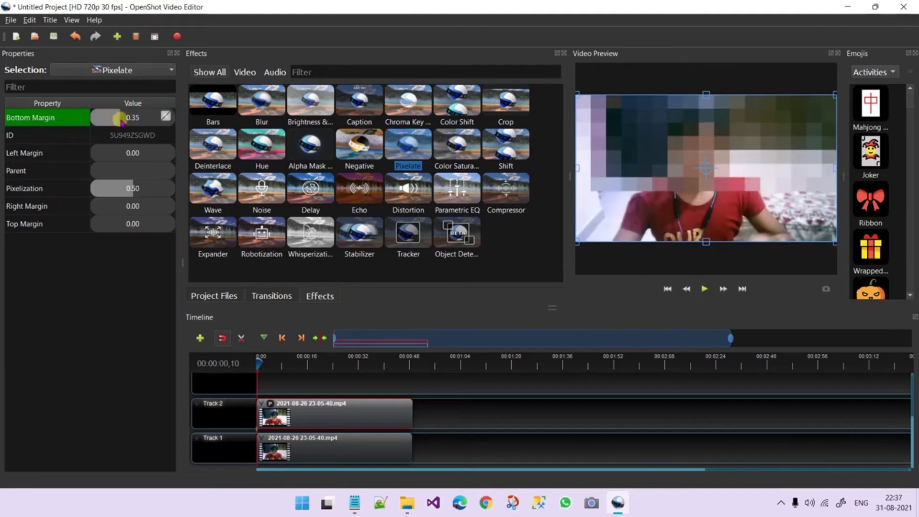
{"action": "left_click_drag", "start_coordinate": [109, 154], "coordinate": [119, 163]}
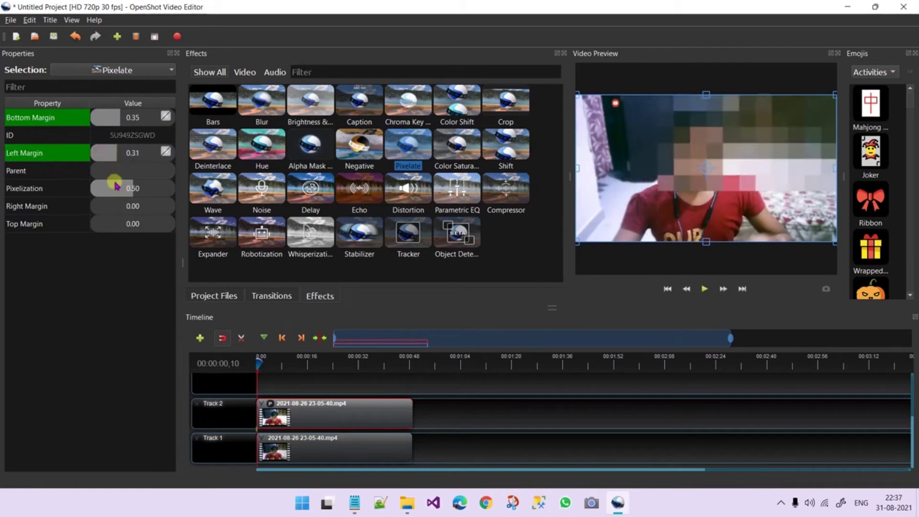
{"action": "left_click", "coordinate": [133, 189]}
{"action": "left_click_drag", "start_coordinate": [133, 189], "coordinate": [121, 235]}
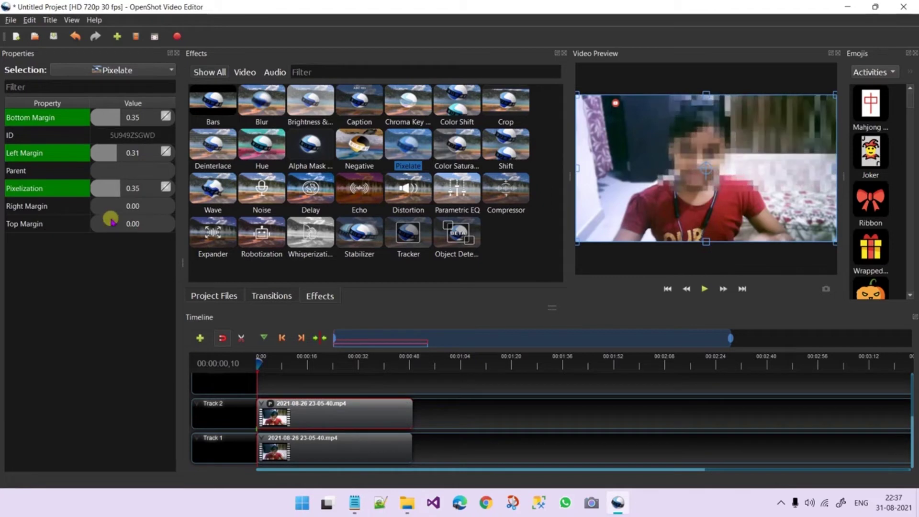
{"action": "left_click_drag", "start_coordinate": [95, 208], "coordinate": [105, 231]}
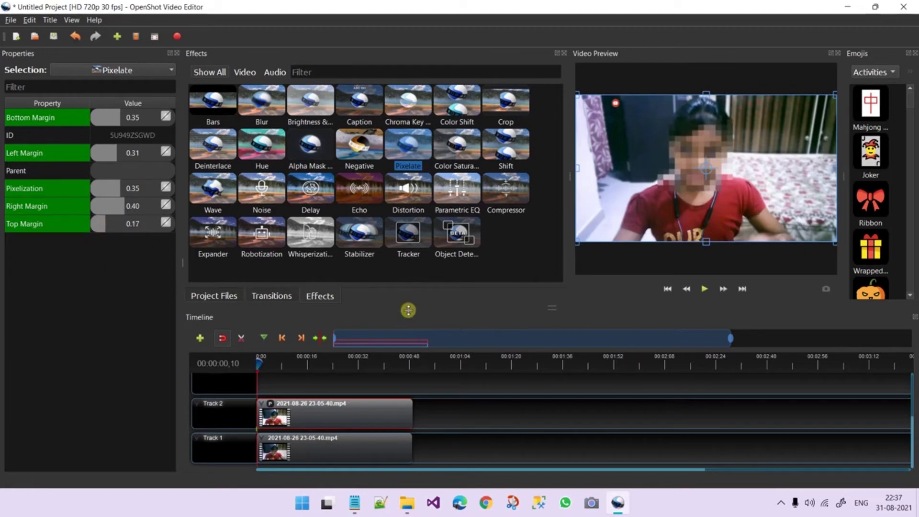
- Play to about 6 seconds and adjust Pixelate's left margin there, first to 0.40 and finally to 0.25
{"action": "left_click", "coordinate": [704, 289]}
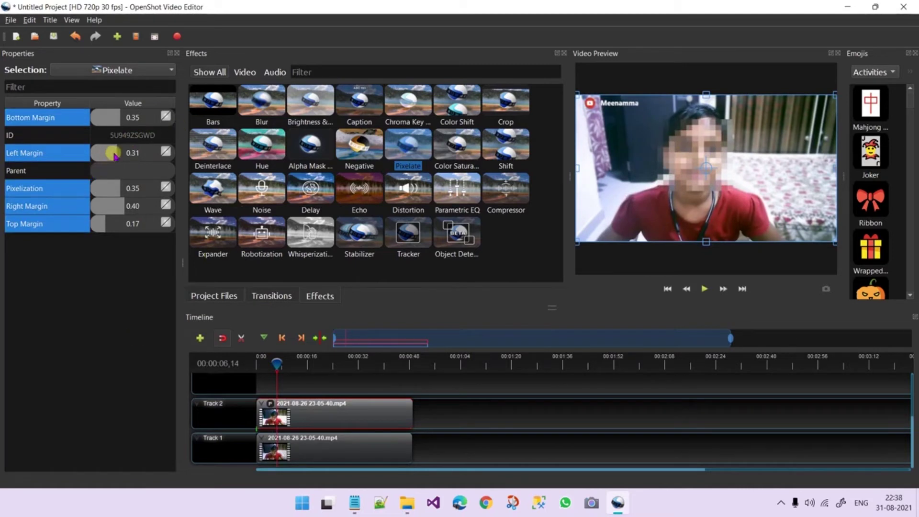
{"action": "mouse_move", "coordinate": [117, 156]}
{"action": "left_mouse_down"}
{"action": "mouse_move", "coordinate": [134, 172]}
{"action": "mouse_move", "coordinate": [126, 153]}
{"action": "left_mouse_up"}
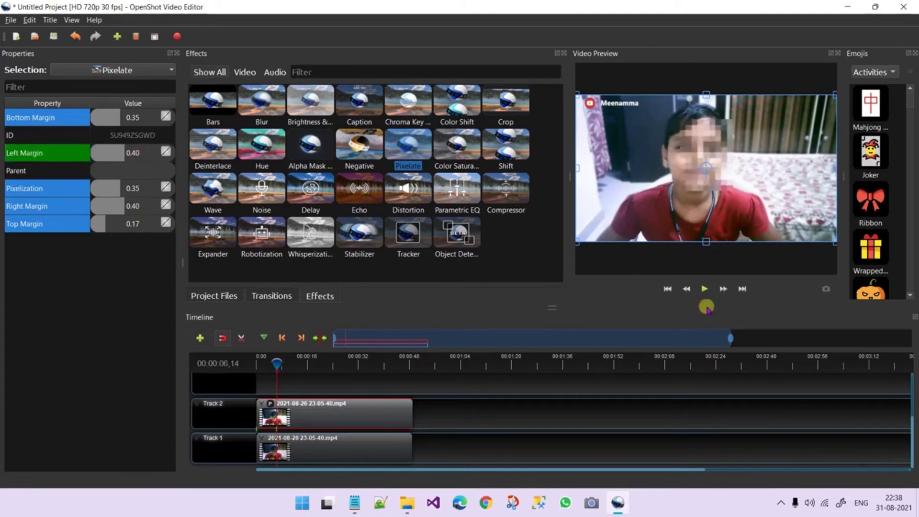
{"action": "left_click", "coordinate": [705, 289]}
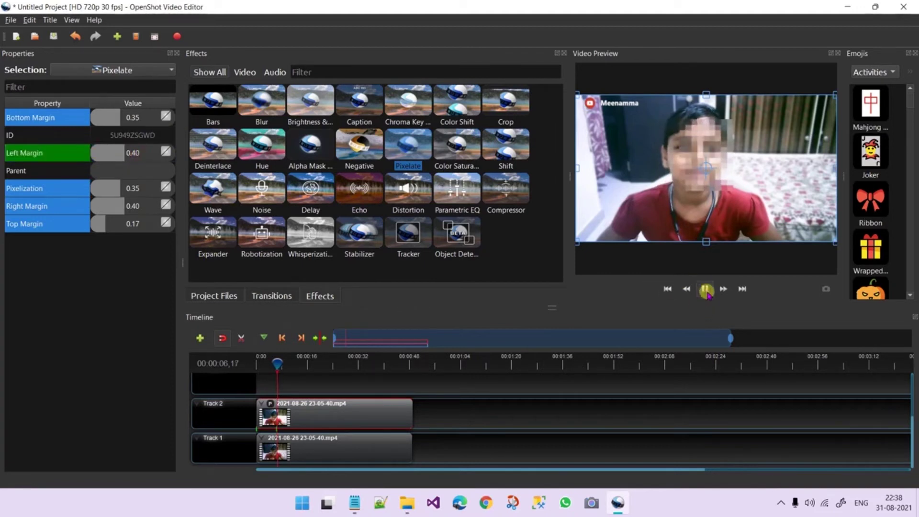
{"action": "left_click", "coordinate": [134, 153]}
{"action": "left_click_drag", "start_coordinate": [136, 154], "coordinate": [113, 158]}
{"action": "key", "text": "space"}
- Replay the pixelated clip from the start to about 17 seconds and remove the Pixelate effect from the Track 2 clip
{"action": "left_click_drag", "start_coordinate": [285, 365], "coordinate": [210, 370]}
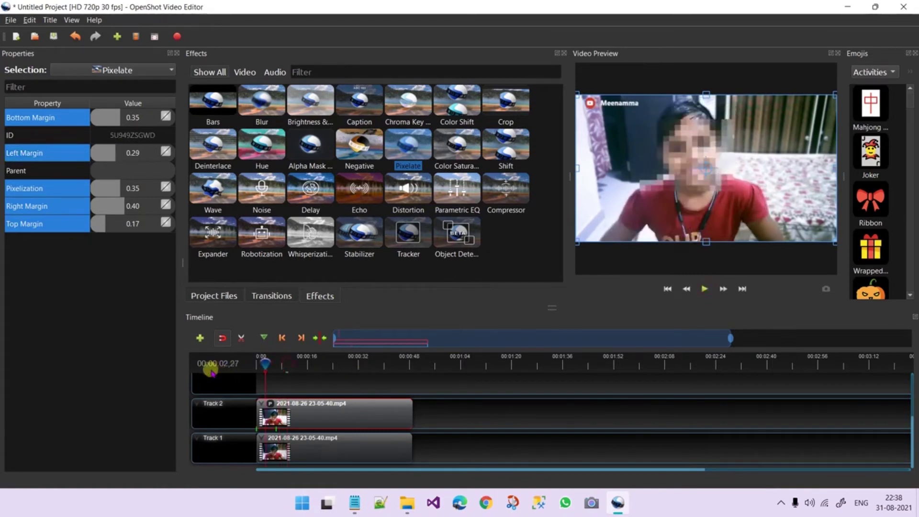
{"action": "left_click", "coordinate": [259, 364]}
{"action": "left_click", "coordinate": [703, 289]}
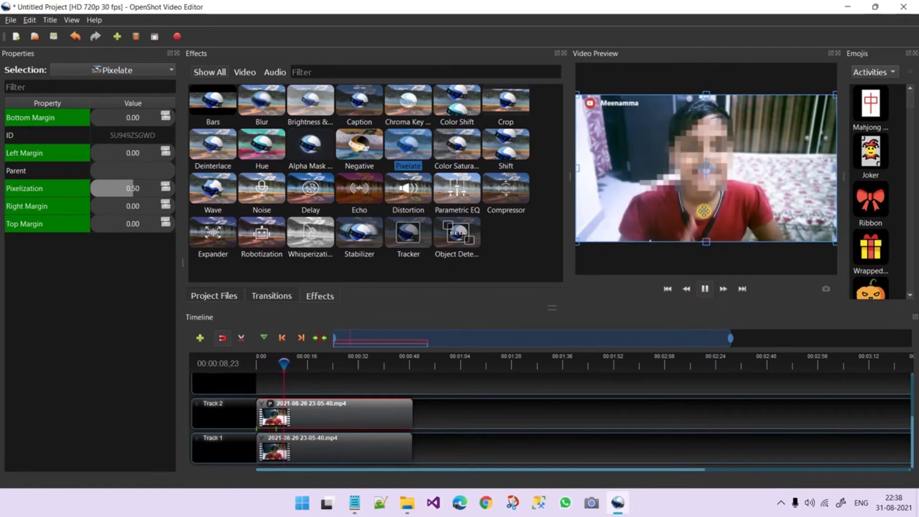
{"action": "left_click", "coordinate": [706, 289]}
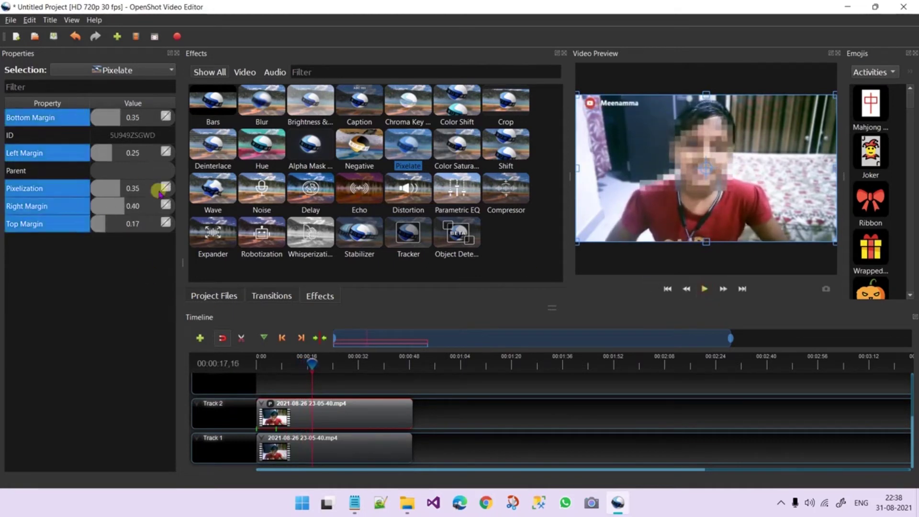
{"action": "right_click", "coordinate": [271, 404]}
{"action": "left_click", "coordinate": [322, 424]}
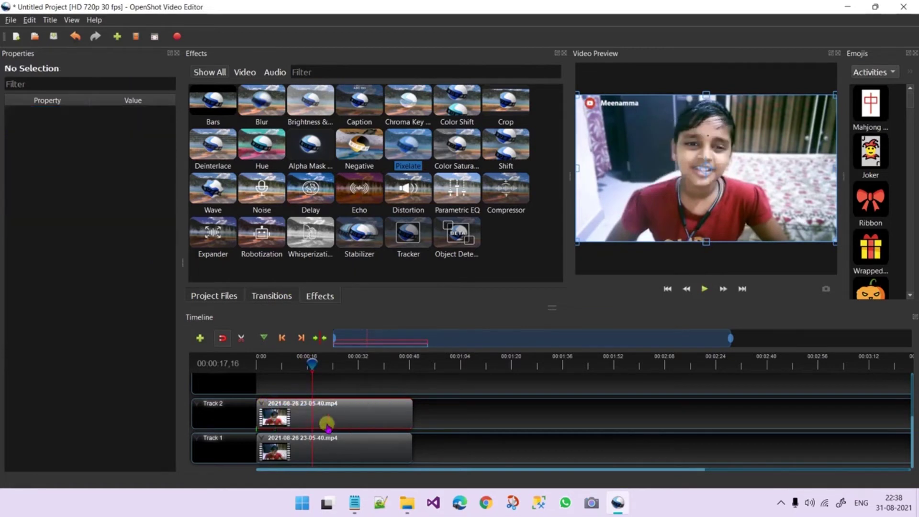
- Return to the start of the timeline, apply Color Saturation to the Track 2 clip and set its overall saturation to 2.27
{"action": "left_click", "coordinate": [259, 359]}
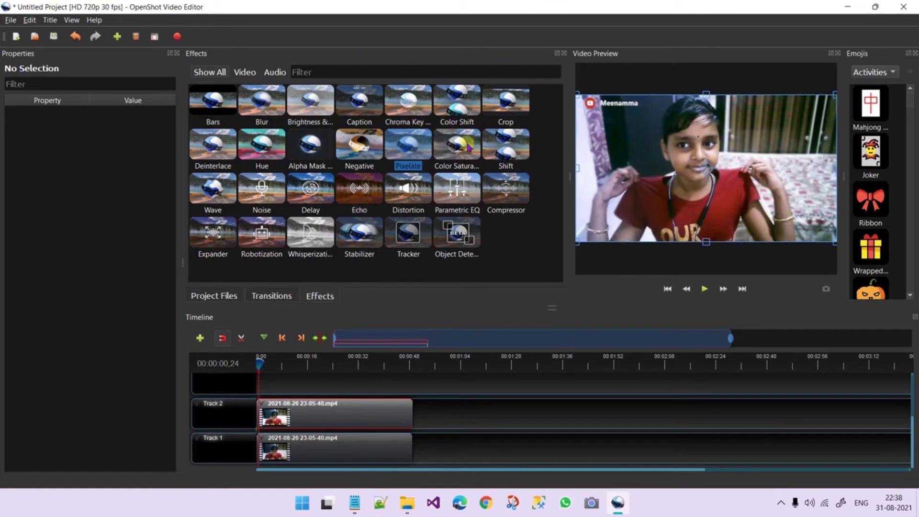
{"action": "left_click_drag", "start_coordinate": [460, 144], "coordinate": [270, 406]}
{"action": "left_click", "coordinate": [270, 405]}
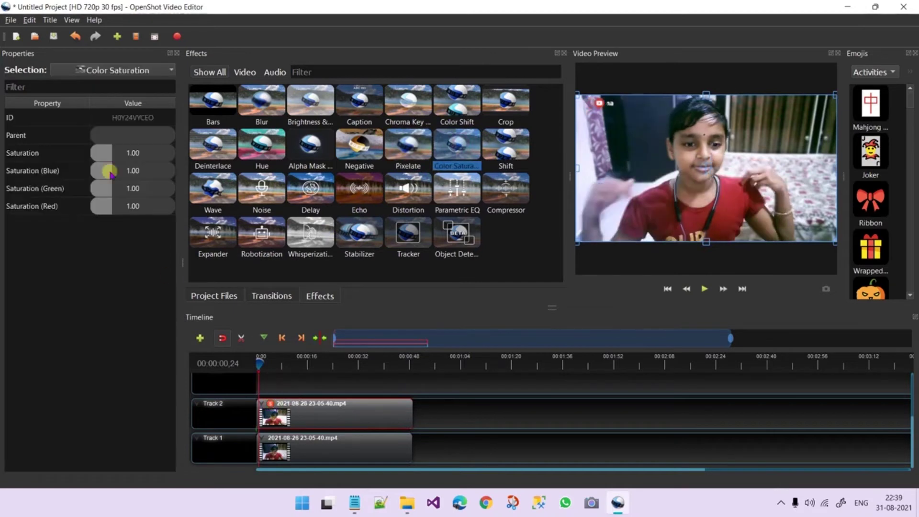
{"action": "left_click_drag", "start_coordinate": [113, 152], "coordinate": [121, 154]}
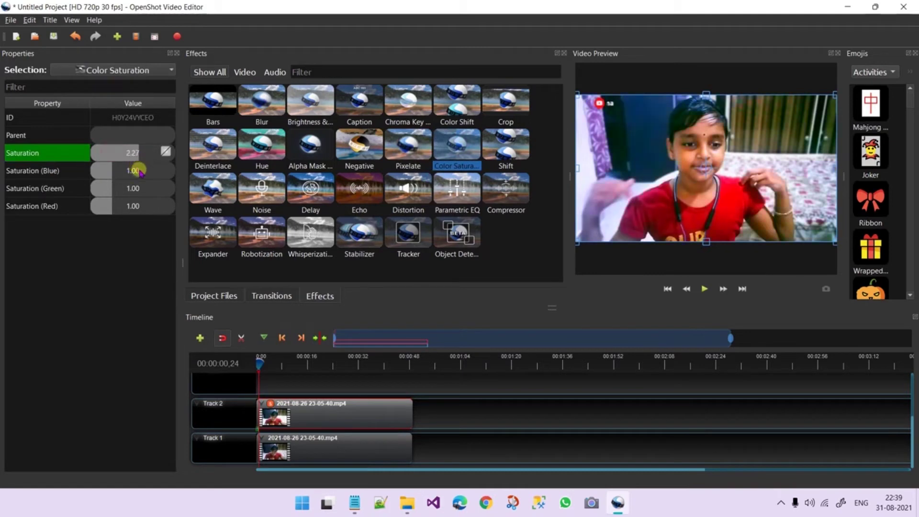
- Set the Color Saturation effect's blue saturation to 0.85, green saturation to 0.92 and red saturation to 1.48
{"action": "left_click_drag", "start_coordinate": [113, 167], "coordinate": [125, 197]}
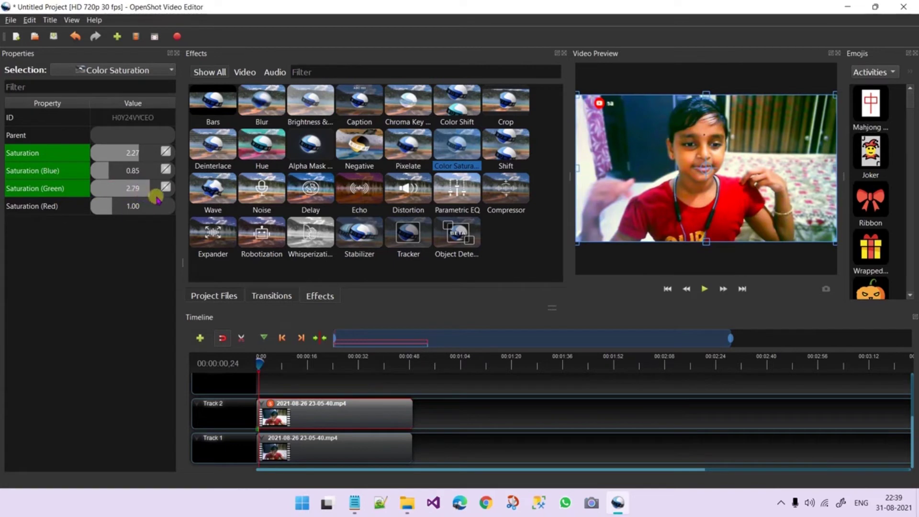
{"action": "left_click_drag", "start_coordinate": [158, 199], "coordinate": [123, 203]}
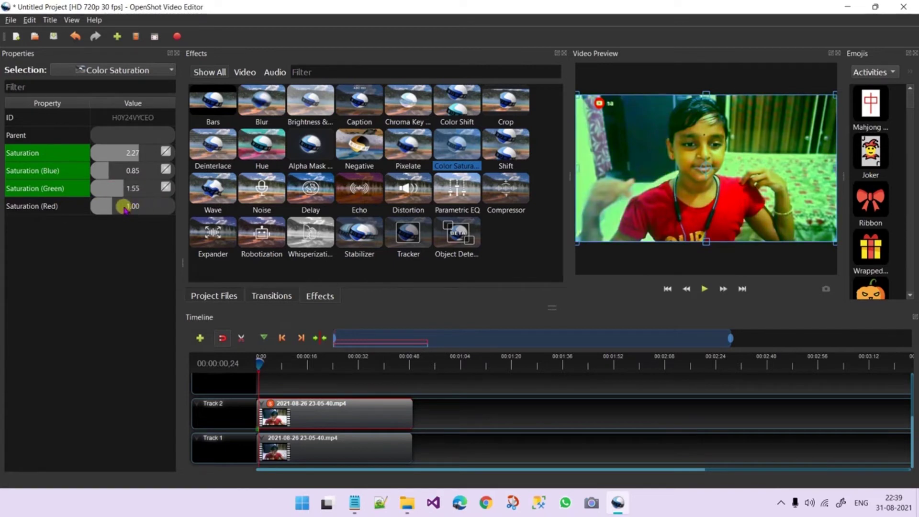
{"action": "left_click", "coordinate": [109, 189]}
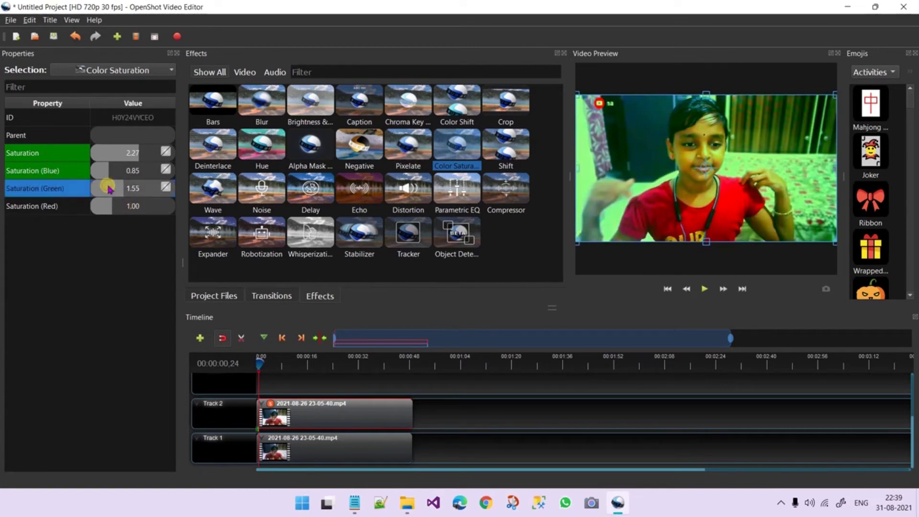
{"action": "left_click_drag", "start_coordinate": [111, 190], "coordinate": [127, 212]}
{"action": "left_click", "coordinate": [102, 207]}
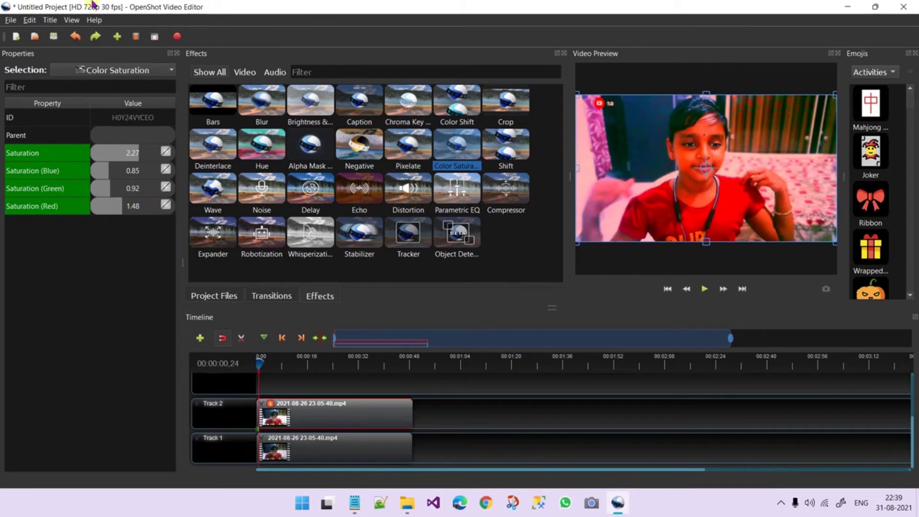
- Undo the Color Saturation edits back to the Pixelate effect and remove Pixelate from the Track 2 clip
{"action": "left_click", "coordinate": [78, 36]}
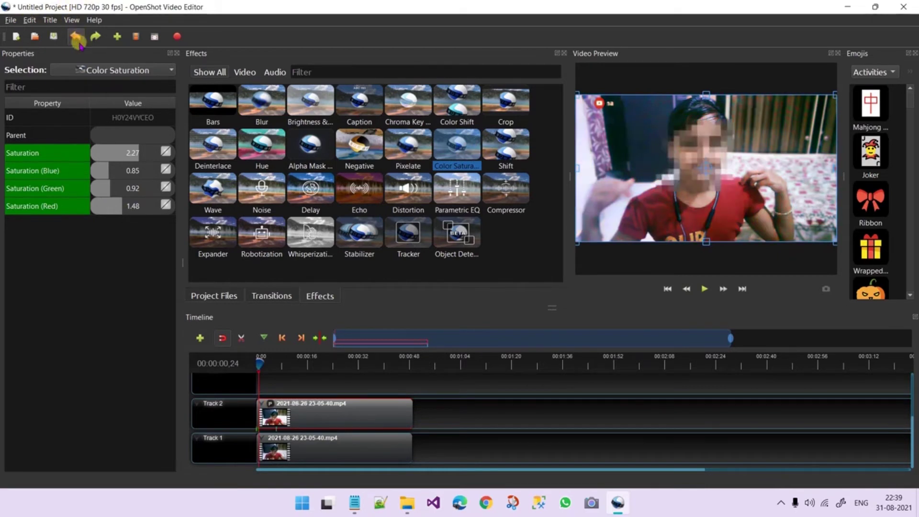
{"action": "left_click", "coordinate": [139, 152]}
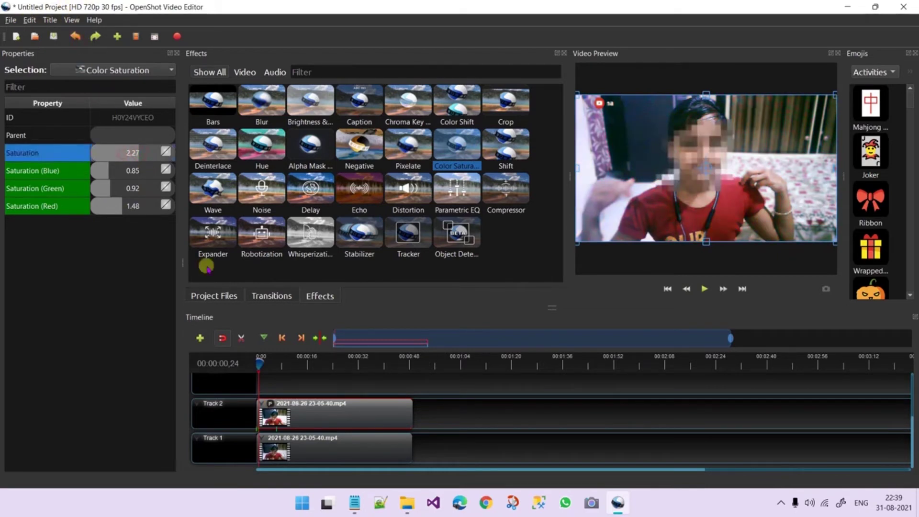
{"action": "right_click", "coordinate": [269, 404]}
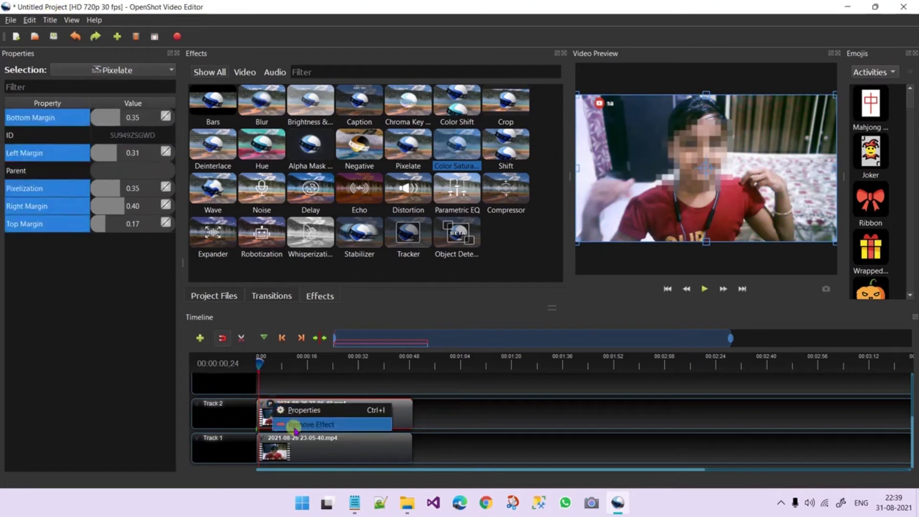
{"action": "left_click", "coordinate": [295, 425]}
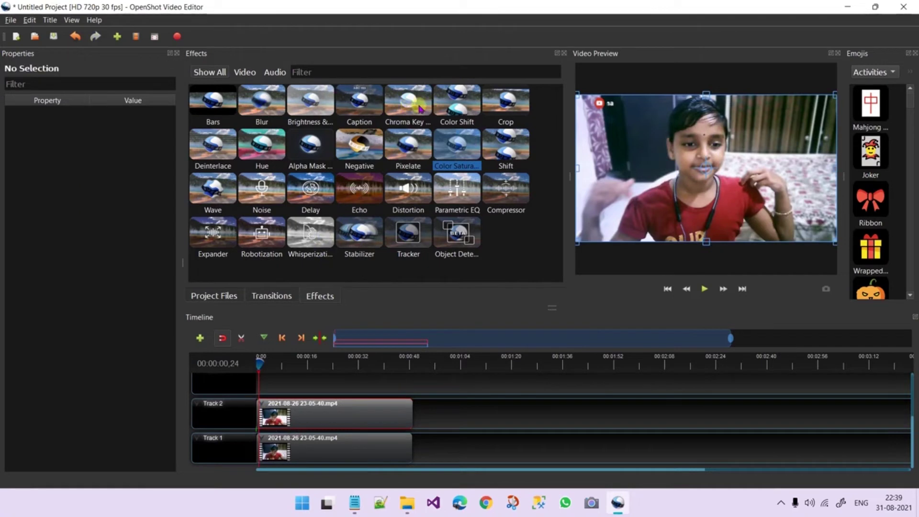
- Apply the Brightness & Contrast effect to the Track 2 clip with brightness 0.31 and contrast 48.31
{"action": "left_click_drag", "start_coordinate": [324, 104], "coordinate": [269, 420]}
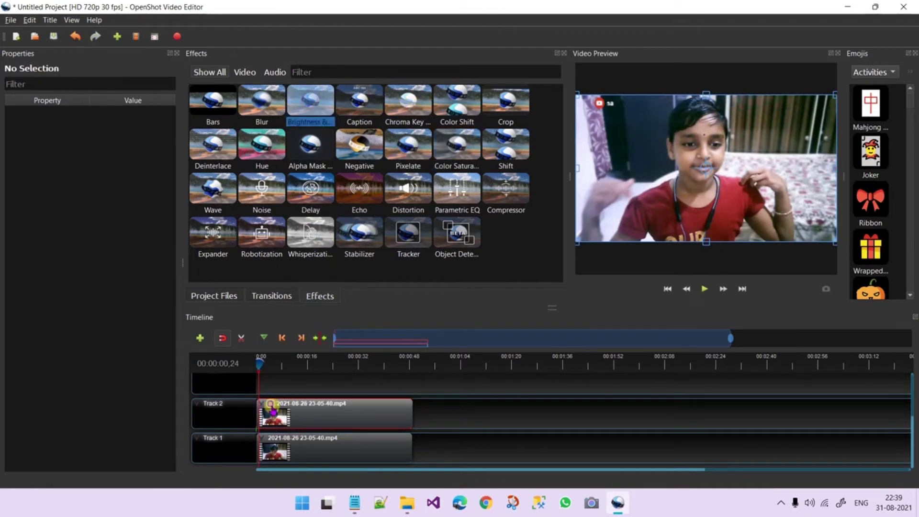
{"action": "left_click", "coordinate": [271, 403]}
{"action": "right_click", "coordinate": [274, 406]}
{"action": "left_click", "coordinate": [252, 385]}
{"action": "left_click_drag", "start_coordinate": [127, 117], "coordinate": [137, 141]}
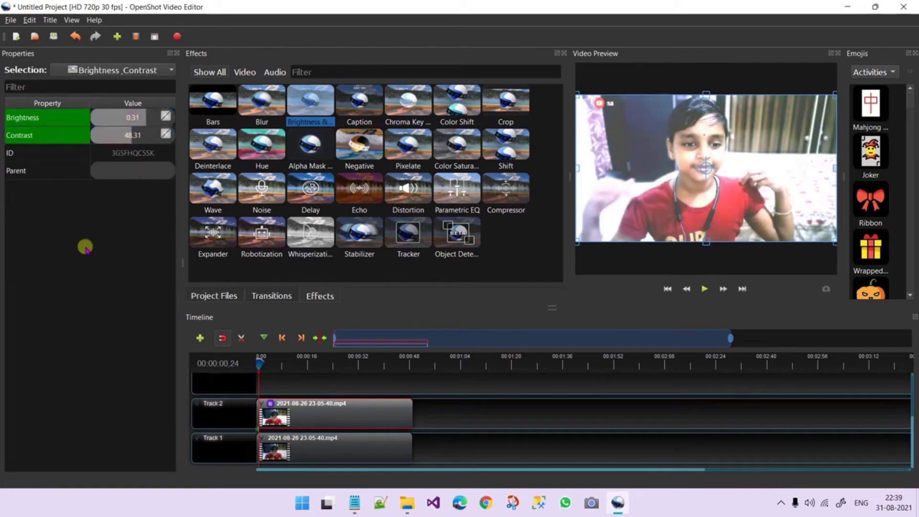
- Set the brightness to -0.18 and remove the Brightness & Contrast effect from the Track 2 clip
{"action": "left_click", "coordinate": [131, 117]}
{"action": "double_click", "coordinate": [130, 118]}
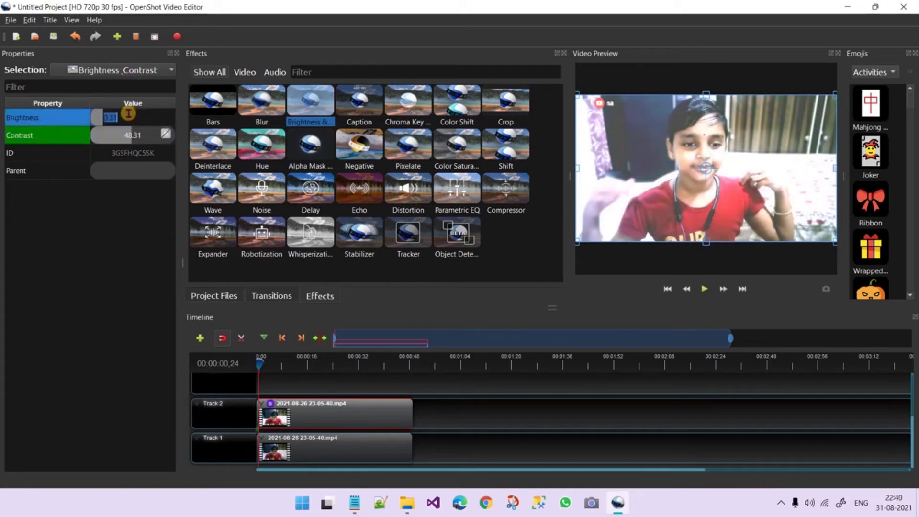
{"action": "key", "text": "Return"}
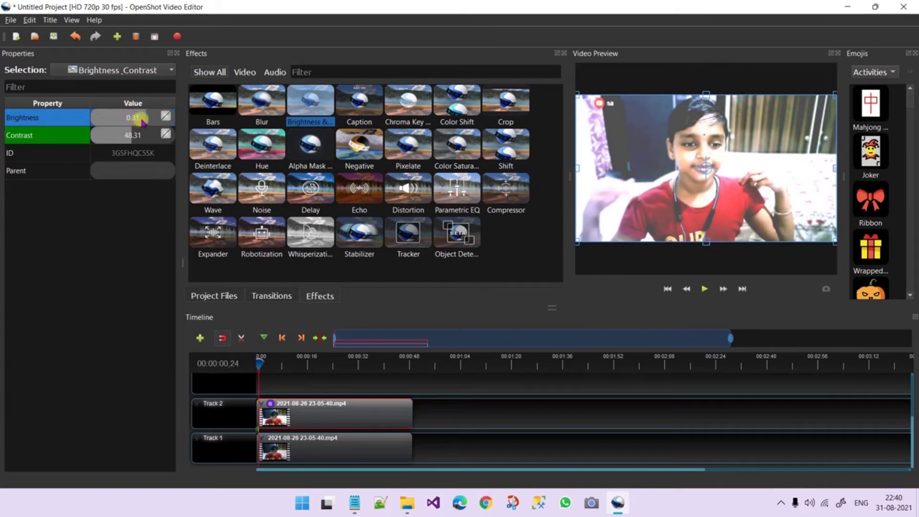
{"action": "left_click_drag", "start_coordinate": [136, 119], "coordinate": [126, 119]}
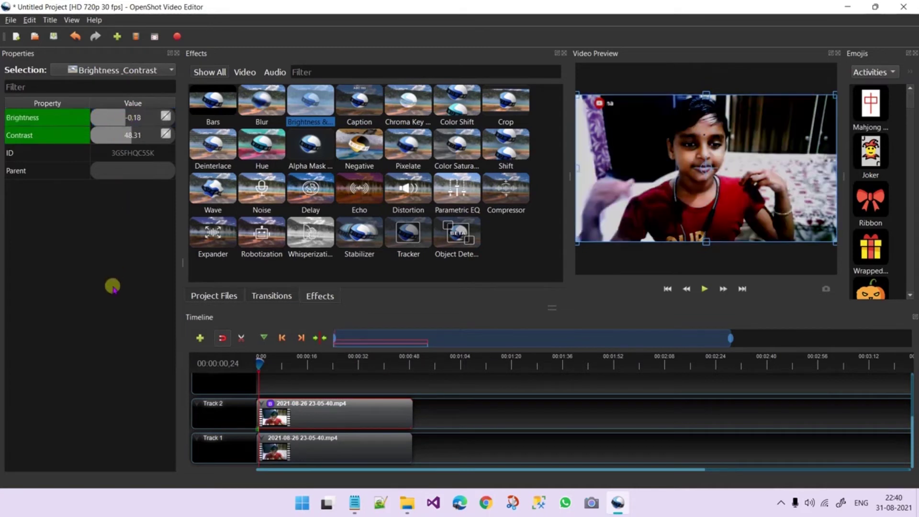
{"action": "right_click", "coordinate": [271, 405]}
{"action": "left_click", "coordinate": [309, 425]}
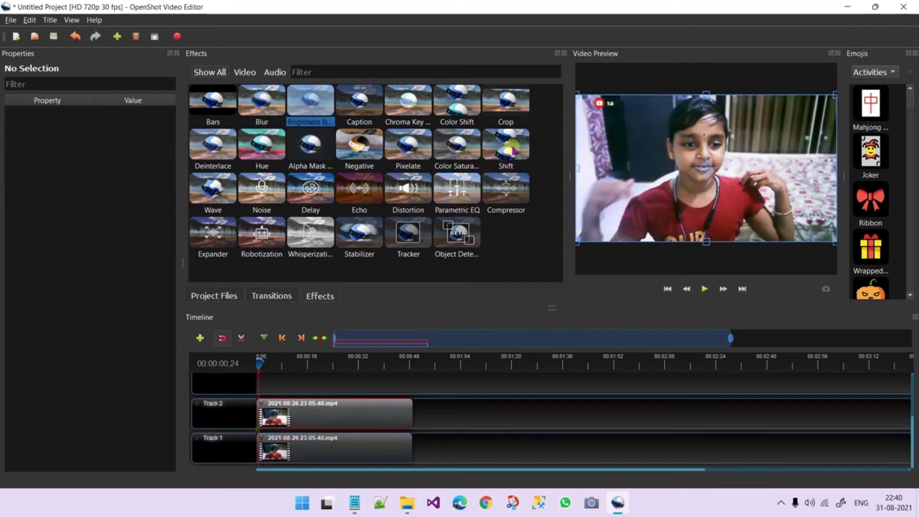
- Apply the Shift effect to the Track 2 clip, set its X Shift to 0.24 and play the preview
{"action": "left_click_drag", "start_coordinate": [513, 153], "coordinate": [285, 416]}
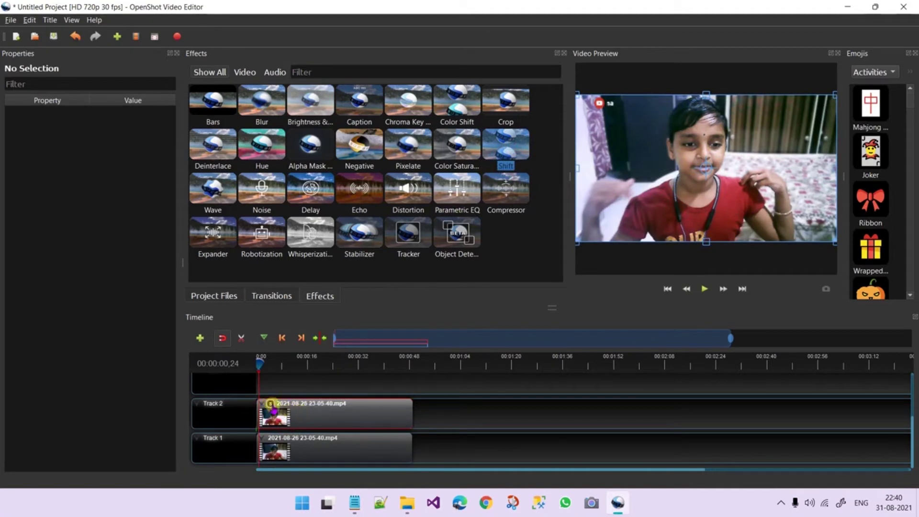
{"action": "left_click", "coordinate": [271, 403]}
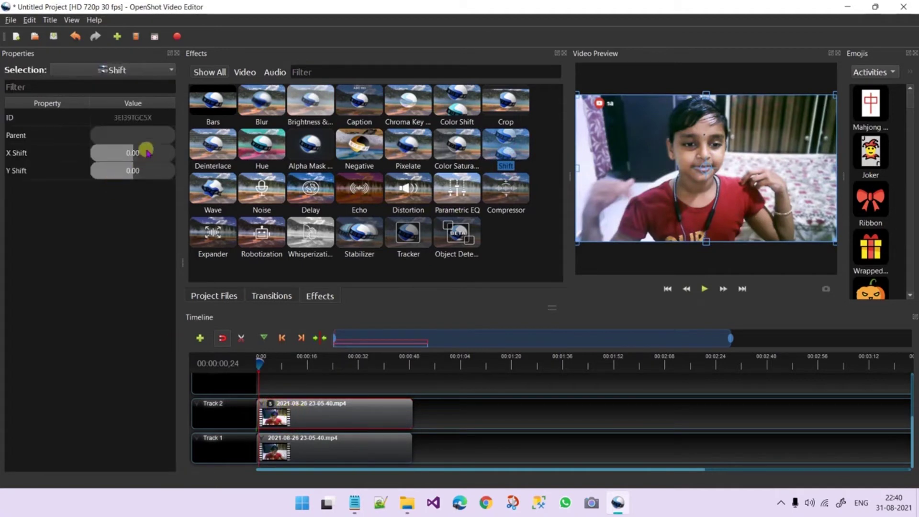
{"action": "left_click", "coordinate": [115, 137]}
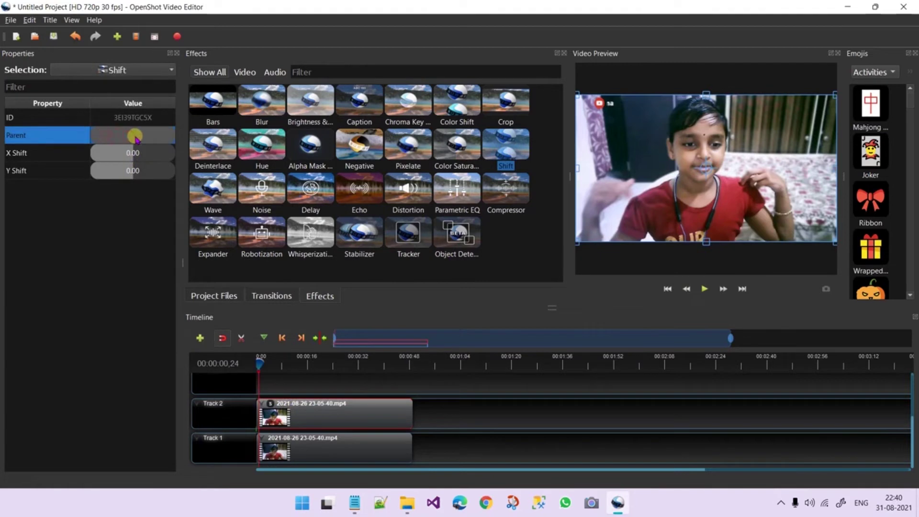
{"action": "left_click", "coordinate": [135, 135]}
{"action": "left_click", "coordinate": [137, 153]}
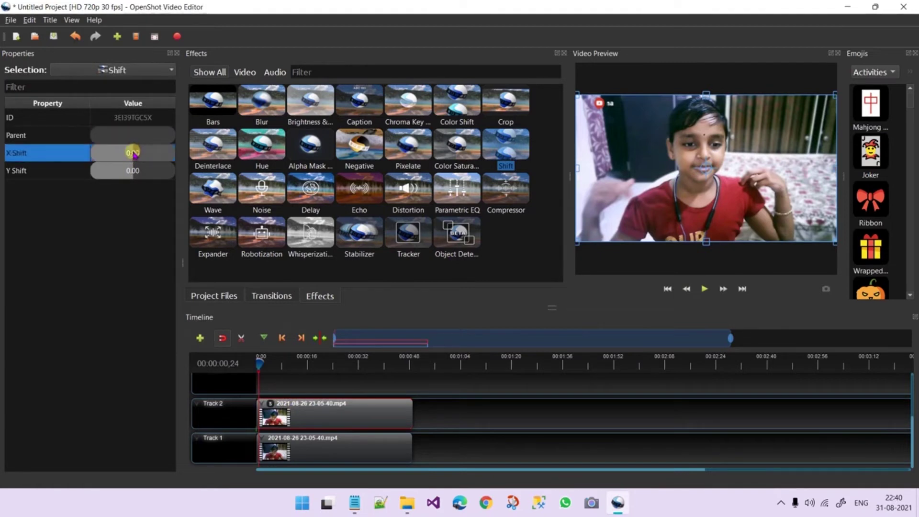
{"action": "left_click", "coordinate": [142, 154]}
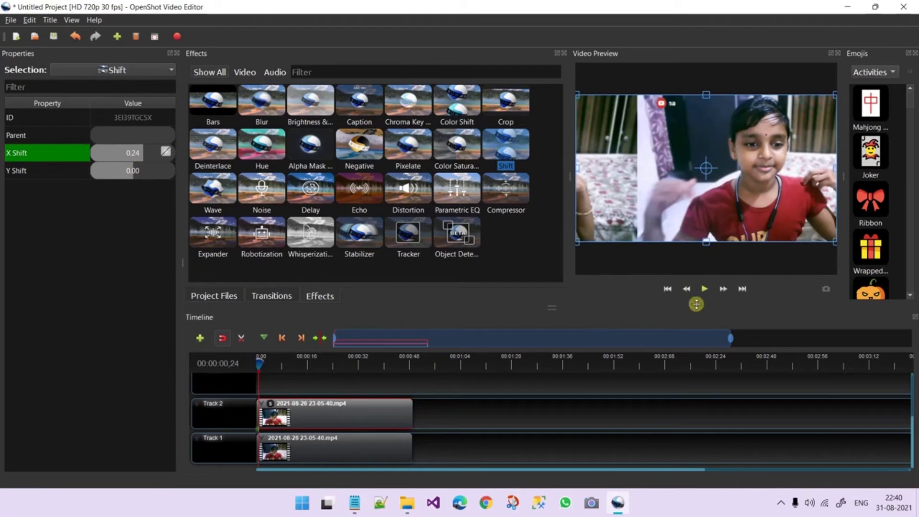
{"action": "left_click", "coordinate": [706, 290]}
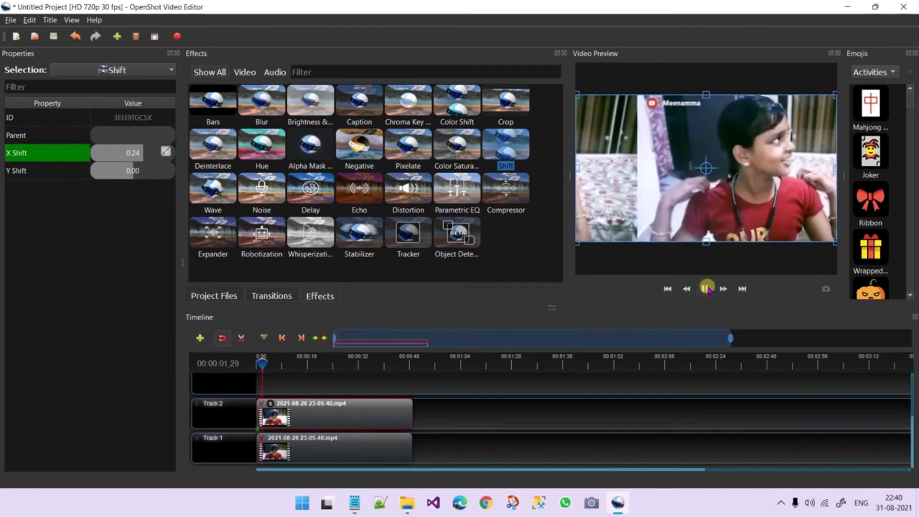
- Set the Shift effect's X Shift to 0.51 and briefly play the result
{"action": "left_click", "coordinate": [146, 154]}
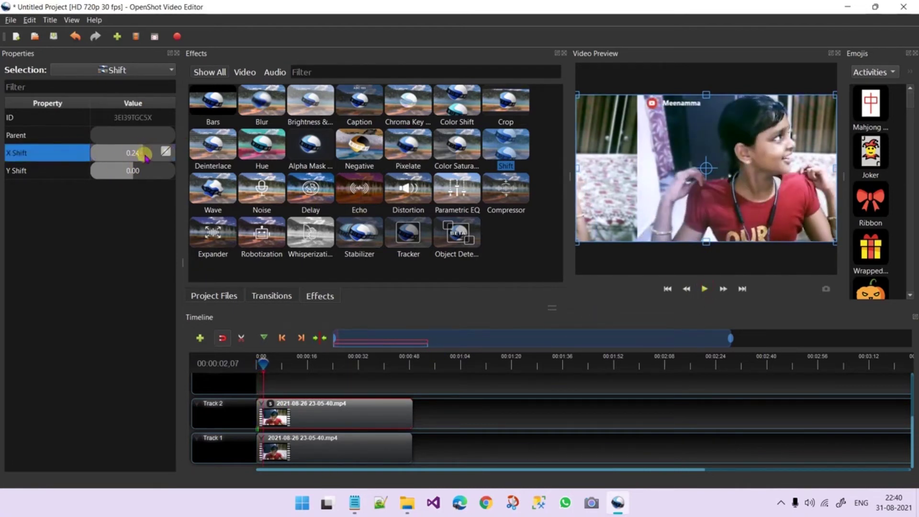
{"action": "left_click_drag", "start_coordinate": [148, 159], "coordinate": [156, 159]}
{"action": "left_click", "coordinate": [704, 288]}
{"action": "left_click", "coordinate": [704, 287]}
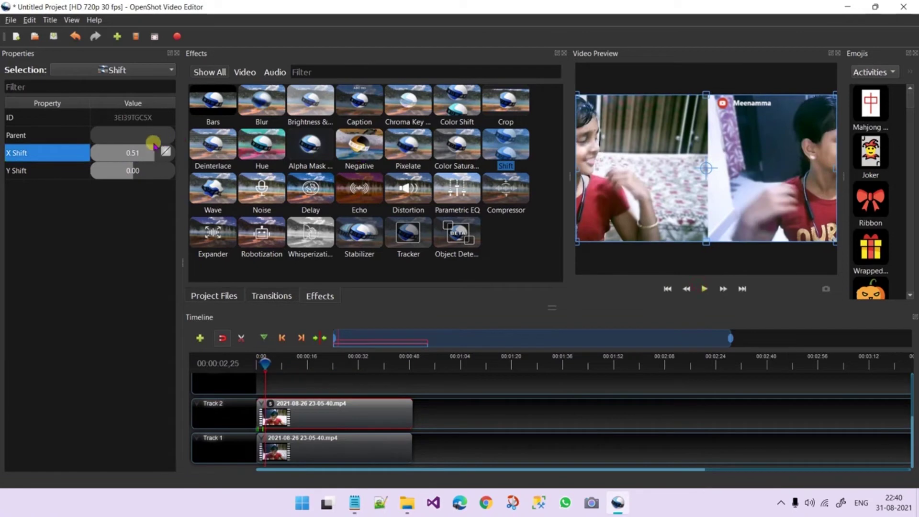
- Set the X Shift to 0.04 and remove the Shift effect from the Track 2 clip
{"action": "left_click", "coordinate": [131, 150]}
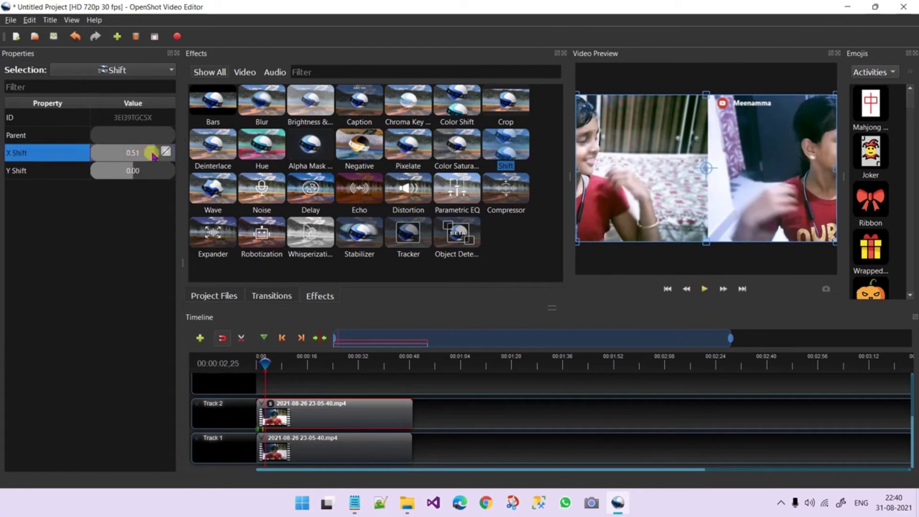
{"action": "left_click_drag", "start_coordinate": [159, 153], "coordinate": [134, 154]}
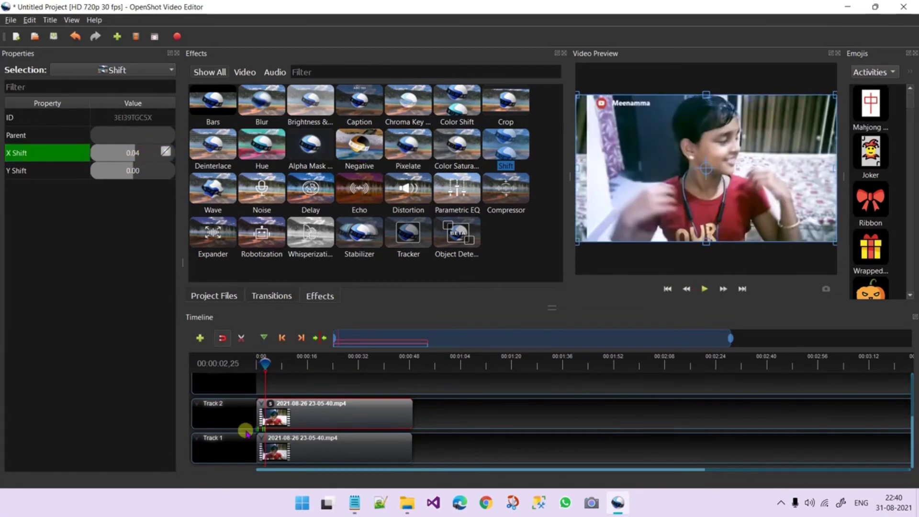
{"action": "right_click", "coordinate": [271, 404]}
{"action": "left_click", "coordinate": [311, 425]}
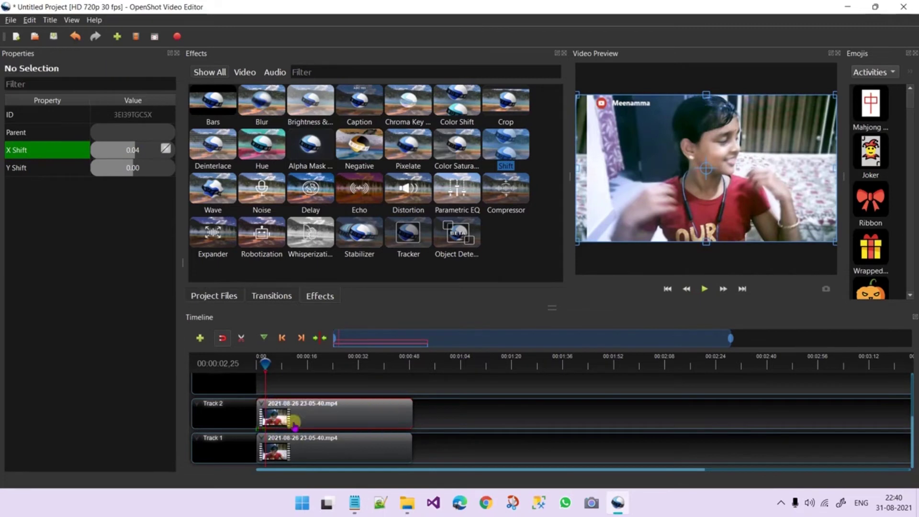
- Apply the Crop effect to the Track 2 clip and set its left size to 0.25
{"action": "left_click", "coordinate": [520, 106]}
{"action": "left_click_drag", "start_coordinate": [518, 106], "coordinate": [285, 408]}
{"action": "left_click", "coordinate": [271, 403]}
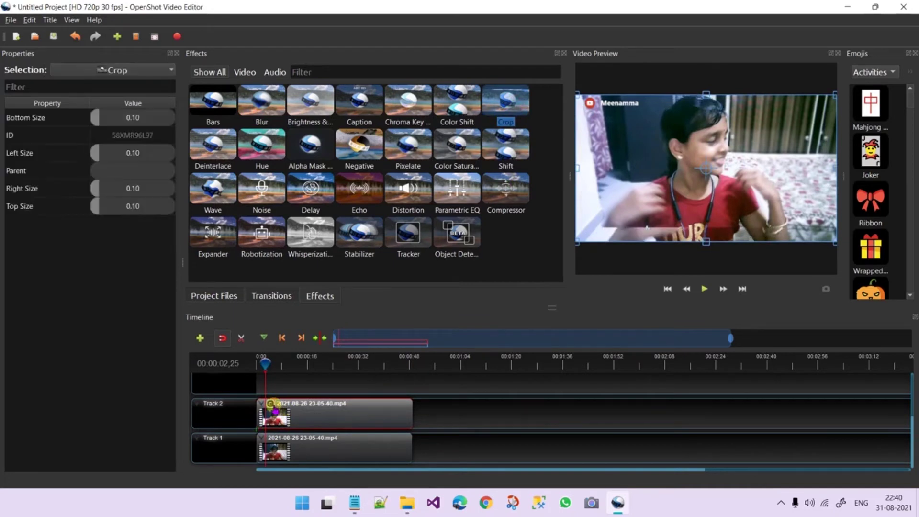
{"action": "left_click", "coordinate": [99, 154]}
{"action": "left_click_drag", "start_coordinate": [99, 156], "coordinate": [113, 162]}
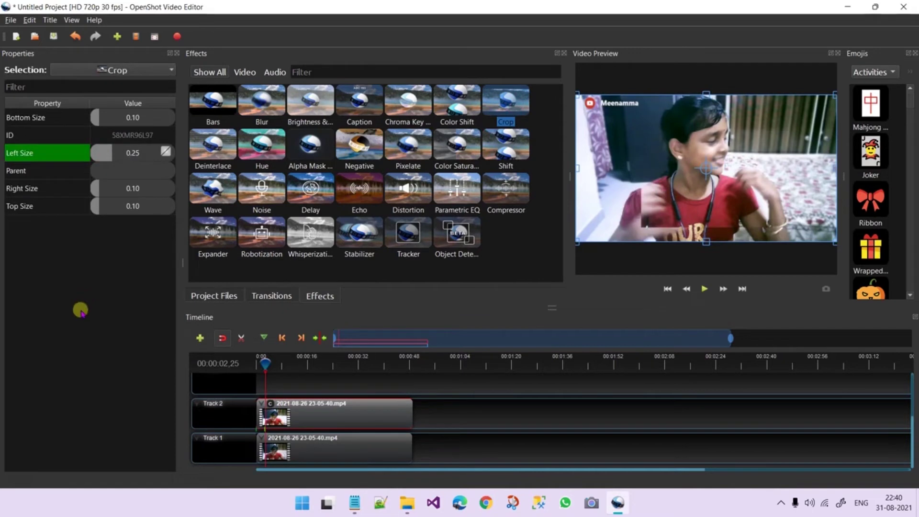
- Delete the upper clip copy from Track 2
{"action": "left_click", "coordinate": [364, 400]}
{"action": "key", "text": "Delete"}
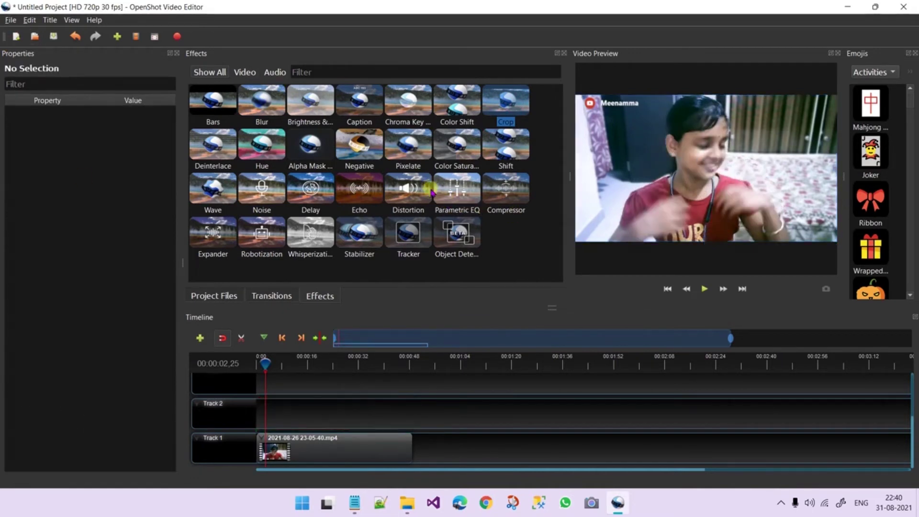
- Apply the Crop effect to the Track 1 clip and set its left size to 0.37
{"action": "left_click_drag", "start_coordinate": [504, 105], "coordinate": [298, 442]}
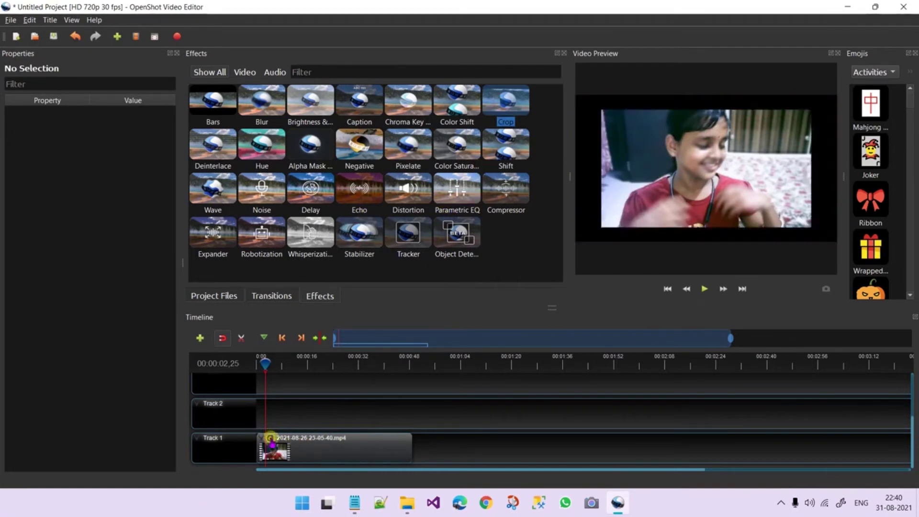
{"action": "left_click", "coordinate": [271, 438]}
{"action": "left_click_drag", "start_coordinate": [98, 152], "coordinate": [114, 161]}
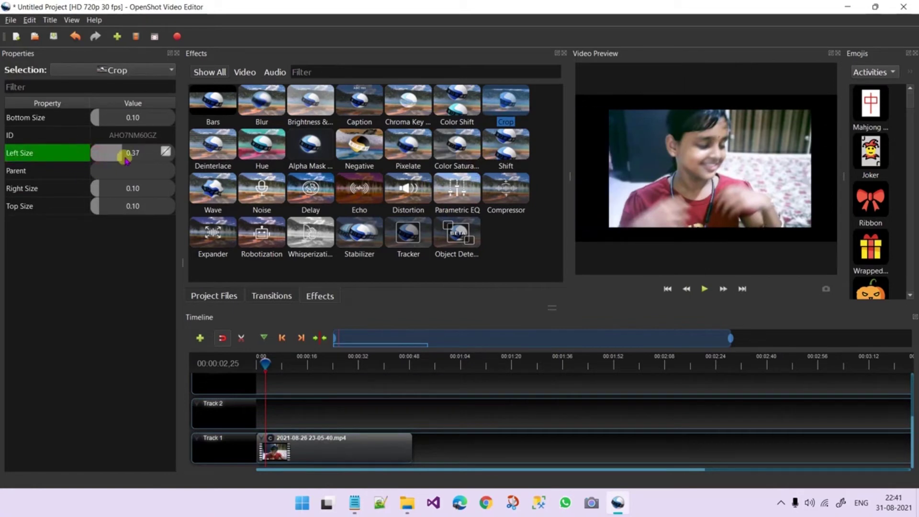
- Increase the crop's right size and remove the Crop effect from the Track 1 clip
{"action": "left_click_drag", "start_coordinate": [99, 191], "coordinate": [113, 207]}
{"action": "left_click", "coordinate": [272, 440]}
{"action": "right_click", "coordinate": [270, 438]}
{"action": "left_click", "coordinate": [273, 454]}
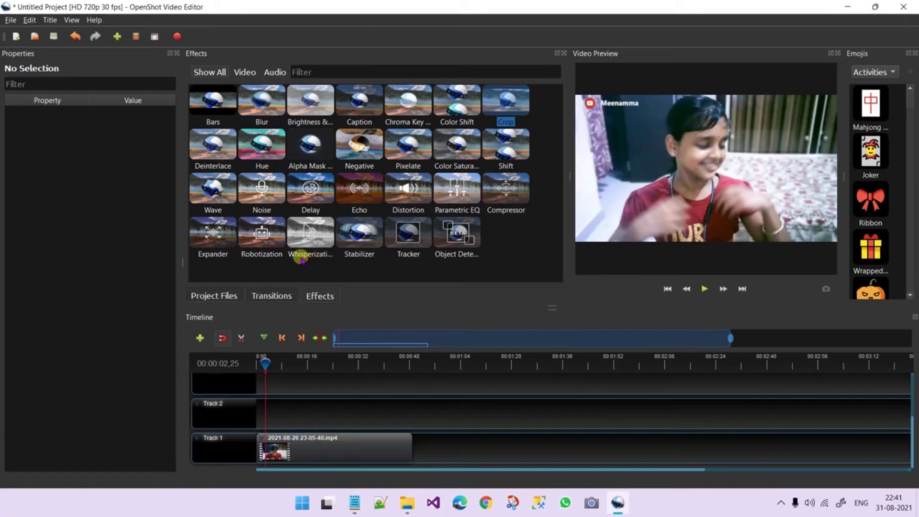
- Import the video 7.mp4 from the Videos folder into the project files
{"action": "left_click", "coordinate": [216, 297]}
{"action": "right_click", "coordinate": [245, 190]}
{"action": "left_click", "coordinate": [277, 194]}
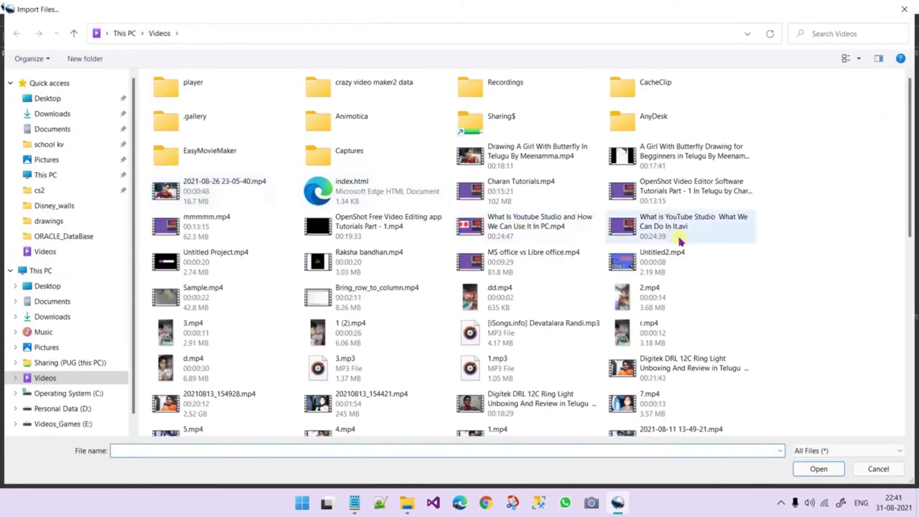
{"action": "scroll", "coordinate": [680, 240], "scroll_direction": "down", "scroll_amount": 2}
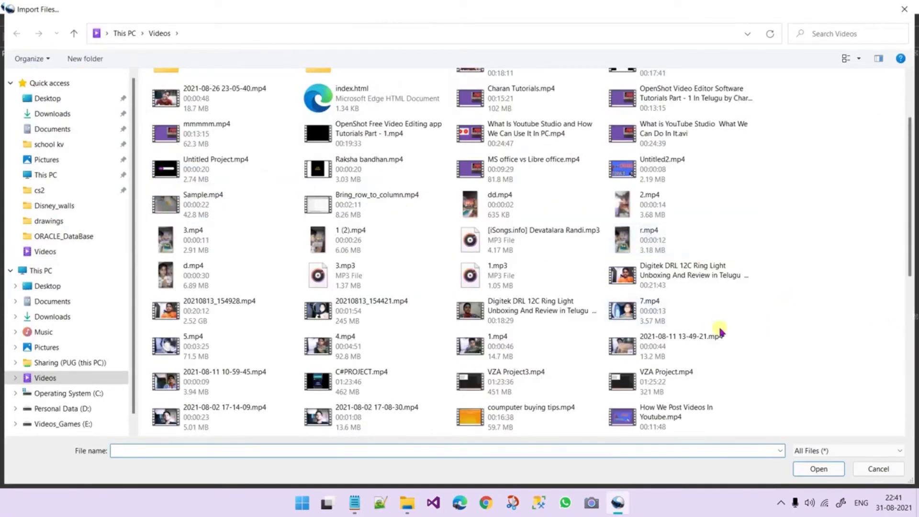
{"action": "left_click", "coordinate": [680, 313]}
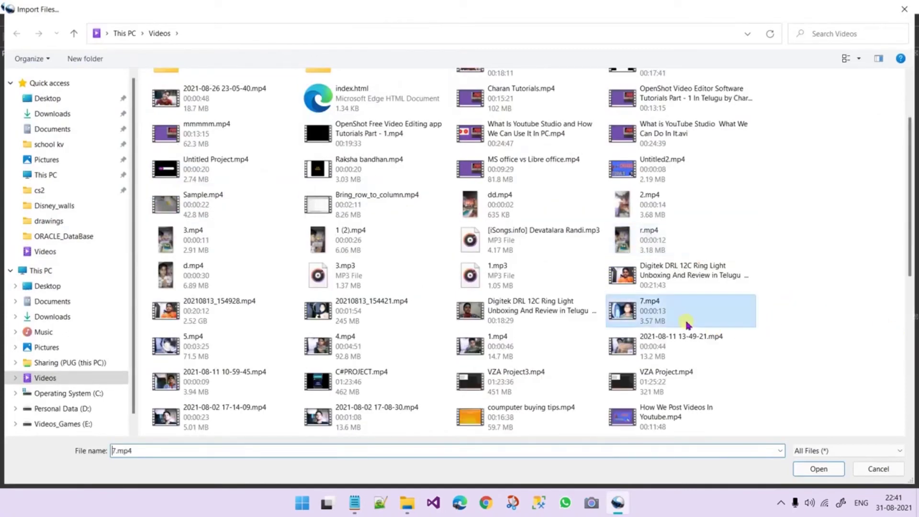
{"action": "left_click", "coordinate": [819, 472]}
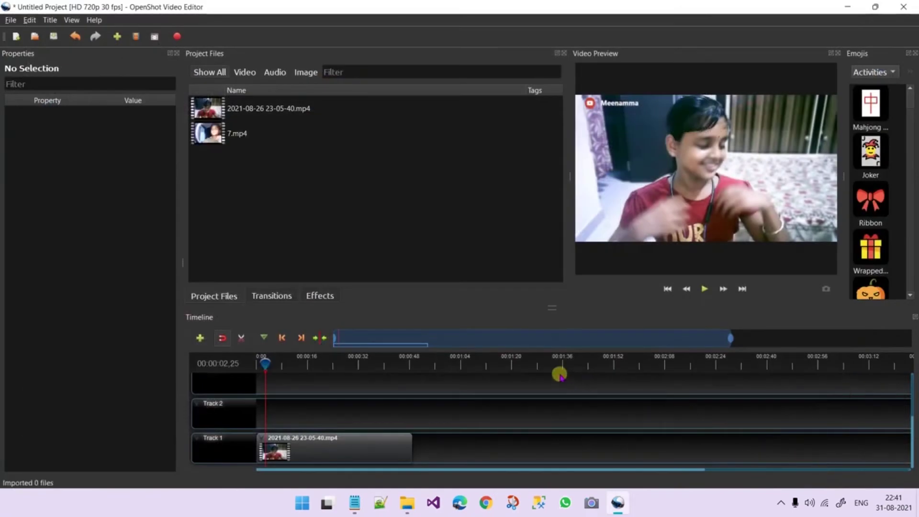
{"action": "left_click", "coordinate": [239, 131]}
{"action": "left_click", "coordinate": [238, 131]}
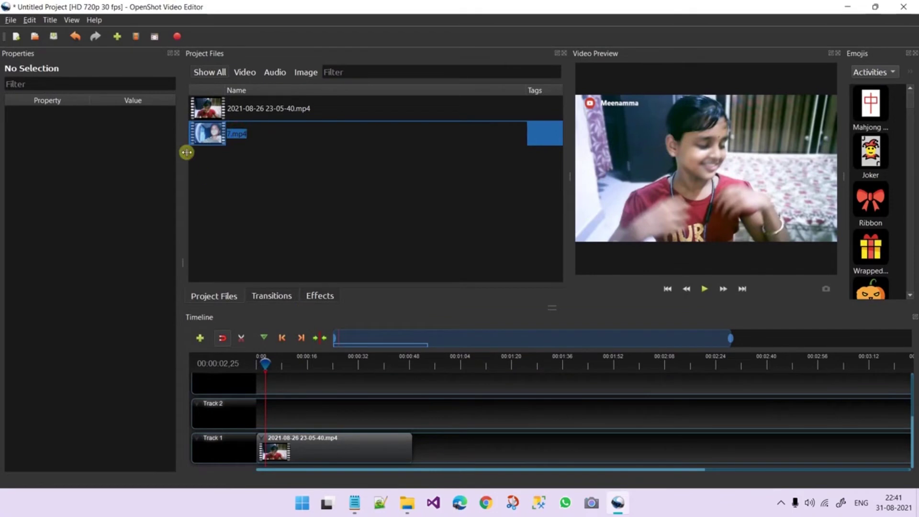
{"action": "left_click", "coordinate": [279, 156]}
{"action": "left_click", "coordinate": [201, 115]}
{"action": "left_click", "coordinate": [261, 155]}
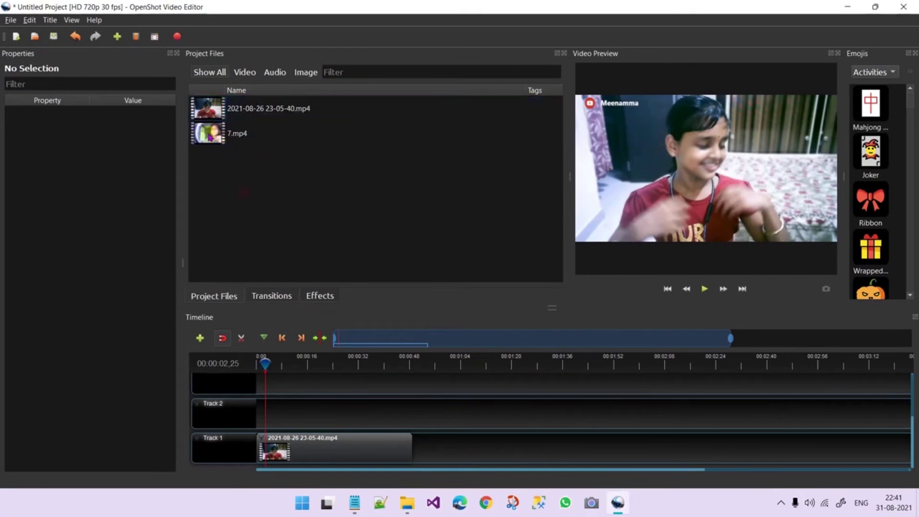
- Show the project files as thumbnails and enlarge the video preview by narrowing the project files and properties areas
{"action": "right_click", "coordinate": [266, 139]}
{"action": "right_click", "coordinate": [220, 175]}
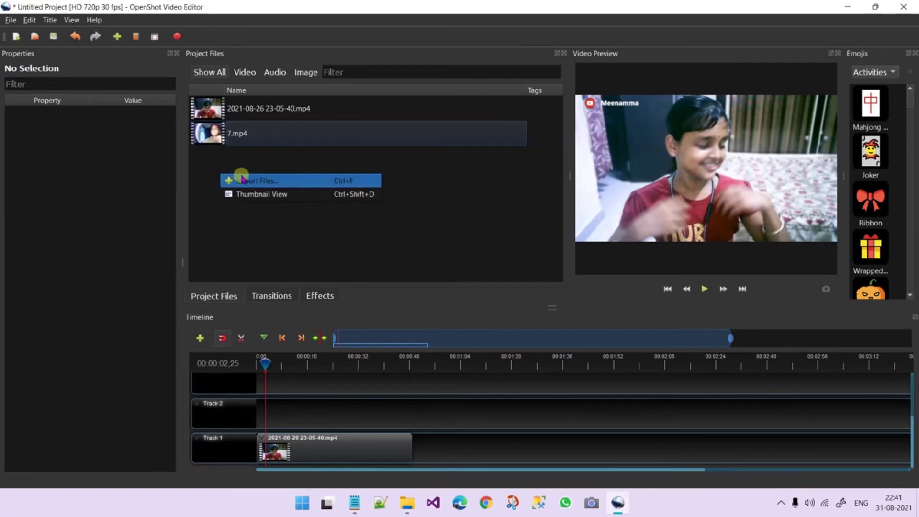
{"action": "left_click", "coordinate": [277, 195]}
{"action": "right_click", "coordinate": [269, 197]}
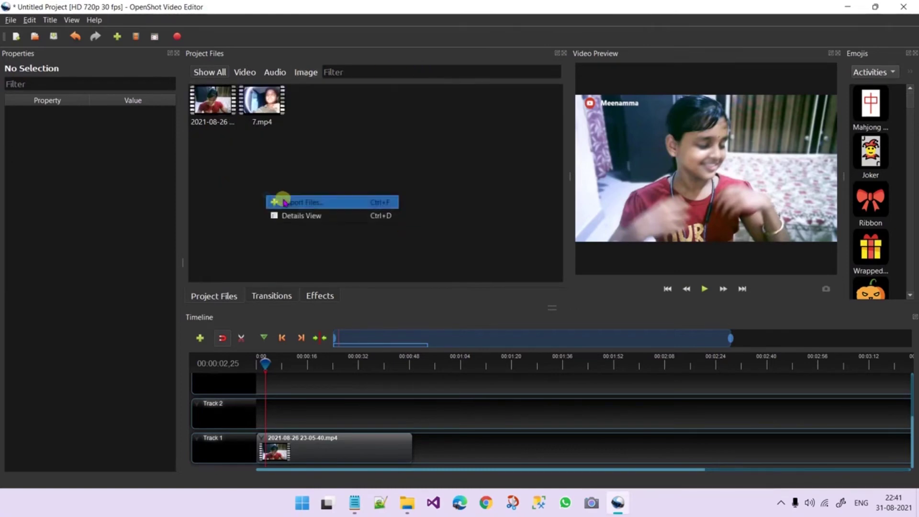
{"action": "left_click", "coordinate": [308, 225]}
{"action": "left_click_drag", "start_coordinate": [569, 178], "coordinate": [293, 173]}
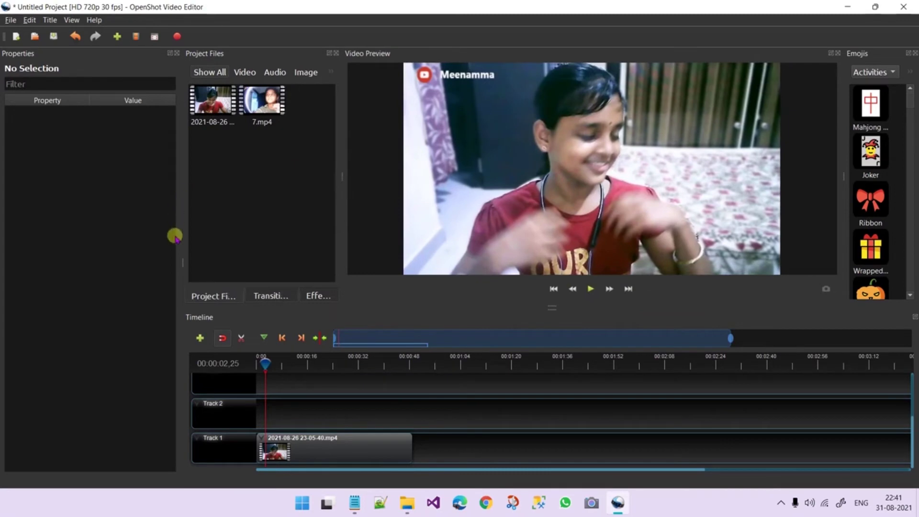
{"action": "left_click_drag", "start_coordinate": [183, 264], "coordinate": [142, 263]}
- Place 7.mp4 on Track 1 directly after the first clip and play across the join between the clips
{"action": "left_click_drag", "start_coordinate": [222, 101], "coordinate": [369, 433]}
{"action": "left_click", "coordinate": [572, 290]}
{"action": "left_click_drag", "start_coordinate": [335, 368], "coordinate": [362, 364]}
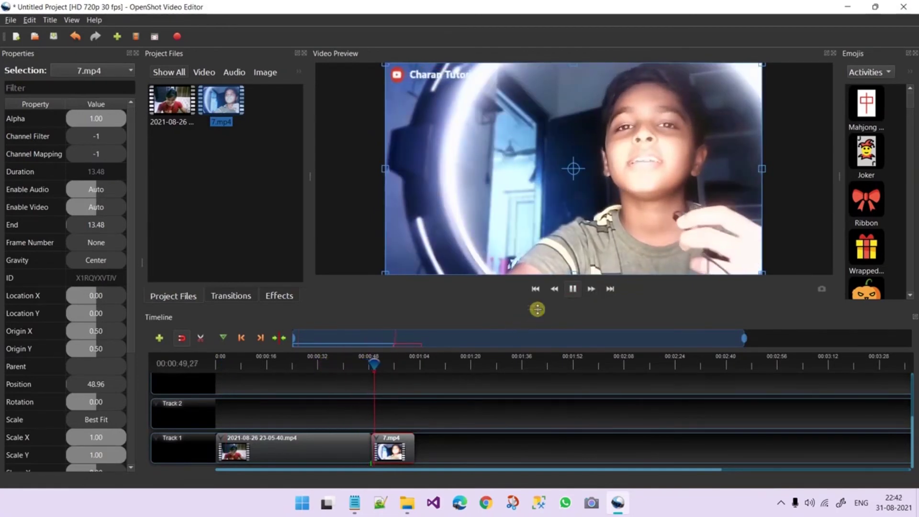
{"action": "left_click", "coordinate": [572, 291]}
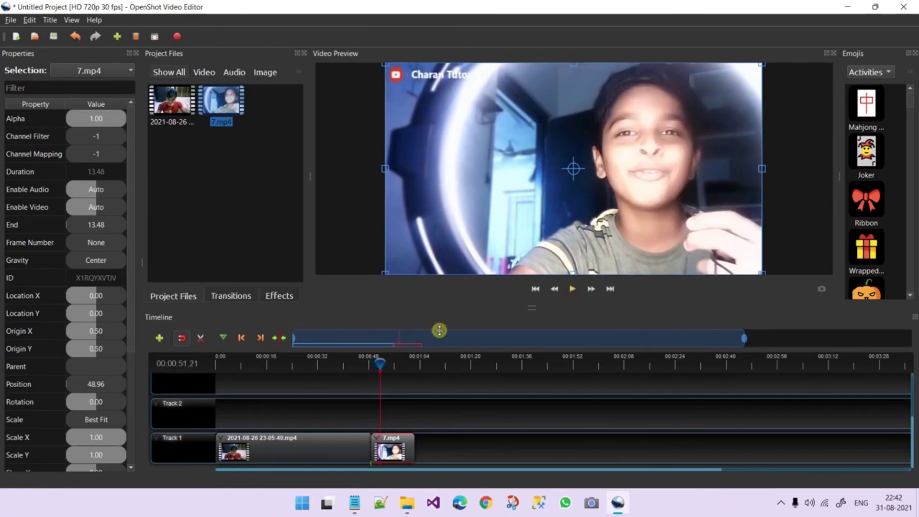
- Move the playhead to about 24 seconds and set the 7.mp4 clip's volume to level 0% for the entire clip
{"action": "left_click_drag", "start_coordinate": [383, 365], "coordinate": [294, 366]}
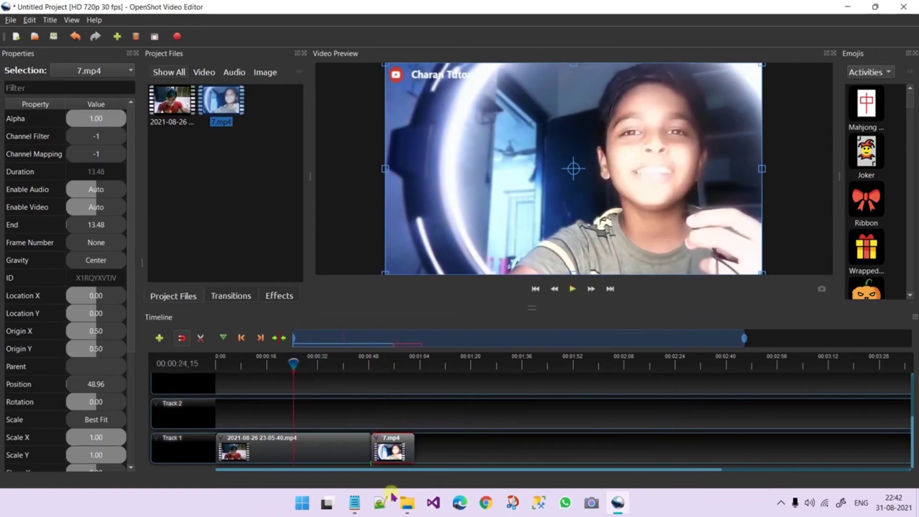
{"action": "right_click", "coordinate": [395, 441]}
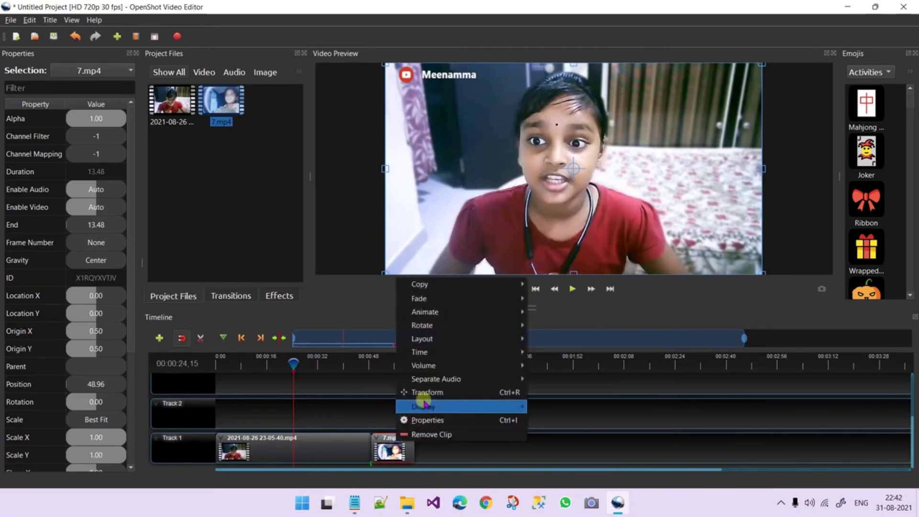
{"action": "mouse_move", "coordinate": [449, 366]}
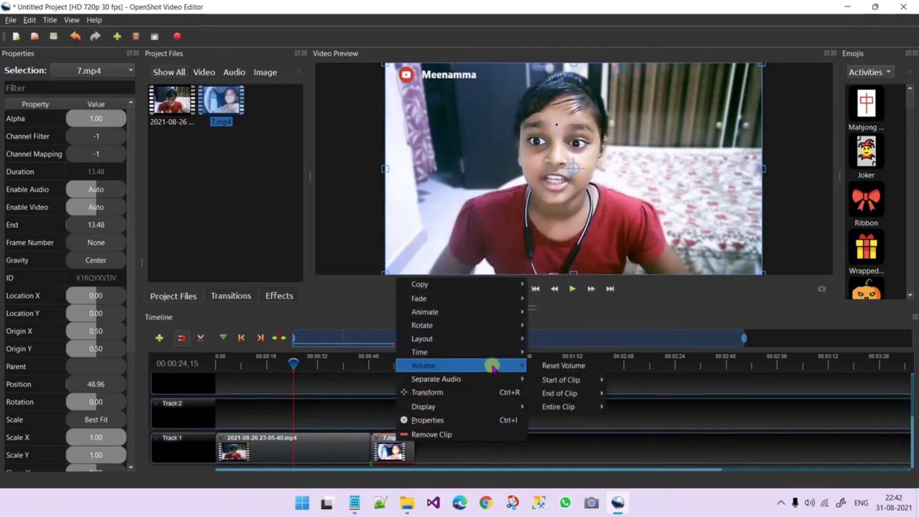
{"action": "mouse_move", "coordinate": [556, 405]}
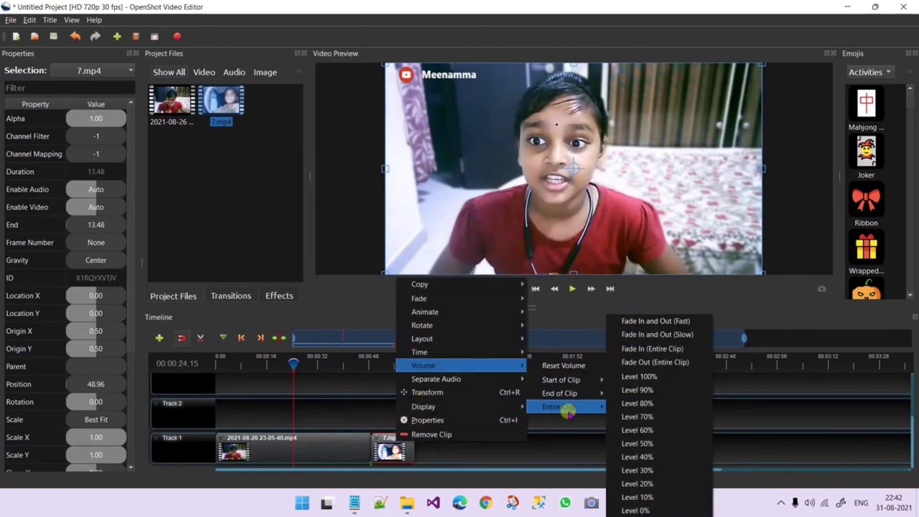
{"action": "left_click", "coordinate": [666, 510]}
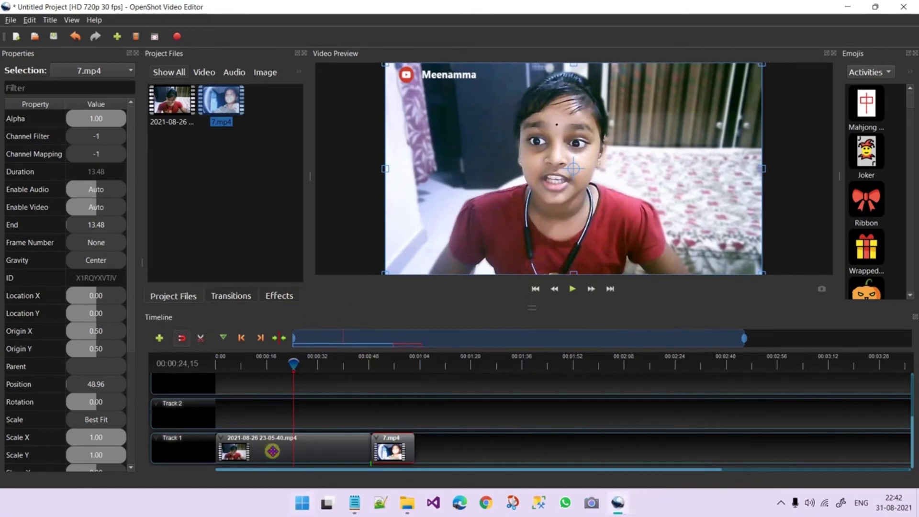
- Move both clips from Track 1 up to Track 2, keeping 7.mp4 directly after the first clip
{"action": "left_click_drag", "start_coordinate": [269, 443], "coordinate": [269, 408]}
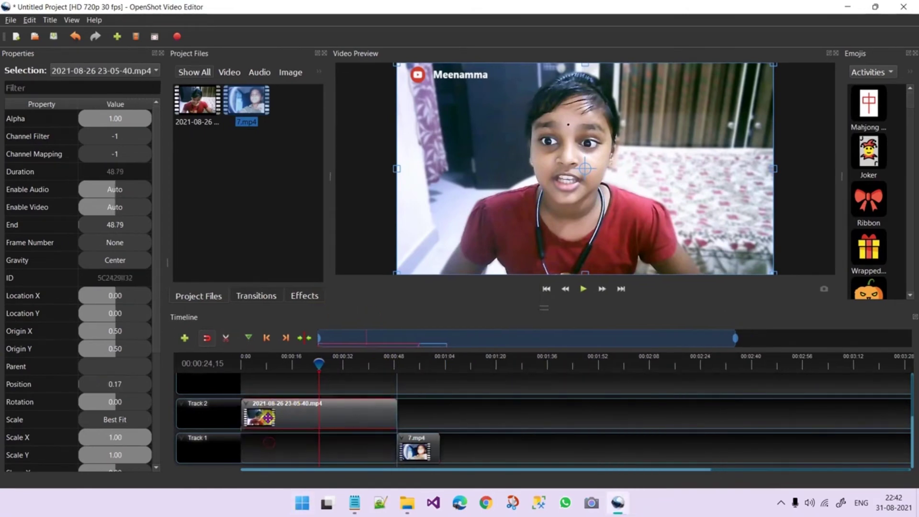
{"action": "left_click_drag", "start_coordinate": [414, 445], "coordinate": [418, 418]}
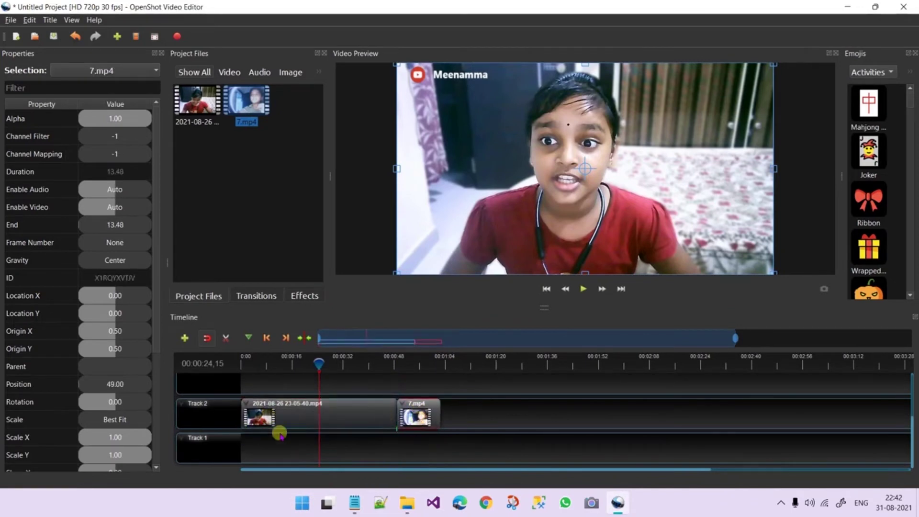
- Move both clips from Track 2 back down to Track 1, keeping 7.mp4 directly after the first clip
{"action": "left_click_drag", "start_coordinate": [285, 411], "coordinate": [286, 444]}
{"action": "left_click_drag", "start_coordinate": [420, 410], "coordinate": [418, 445]}
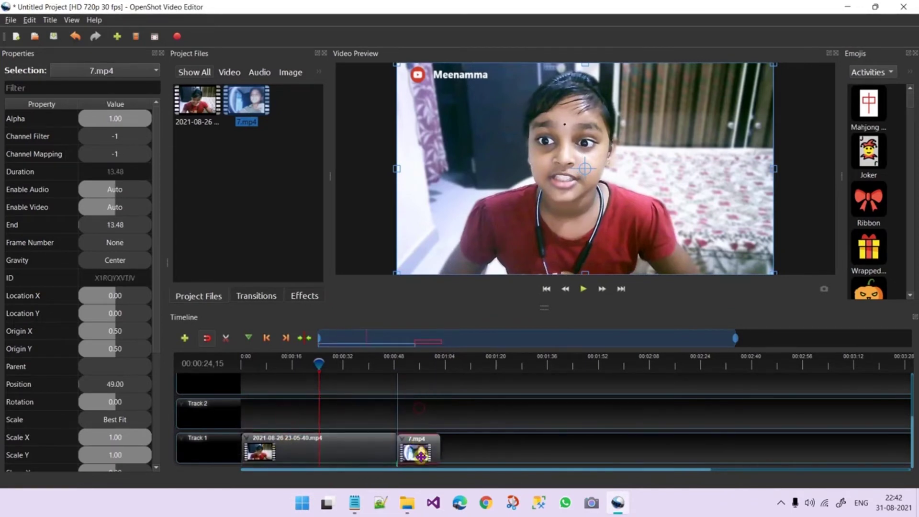
{"action": "right_click", "coordinate": [282, 447]}
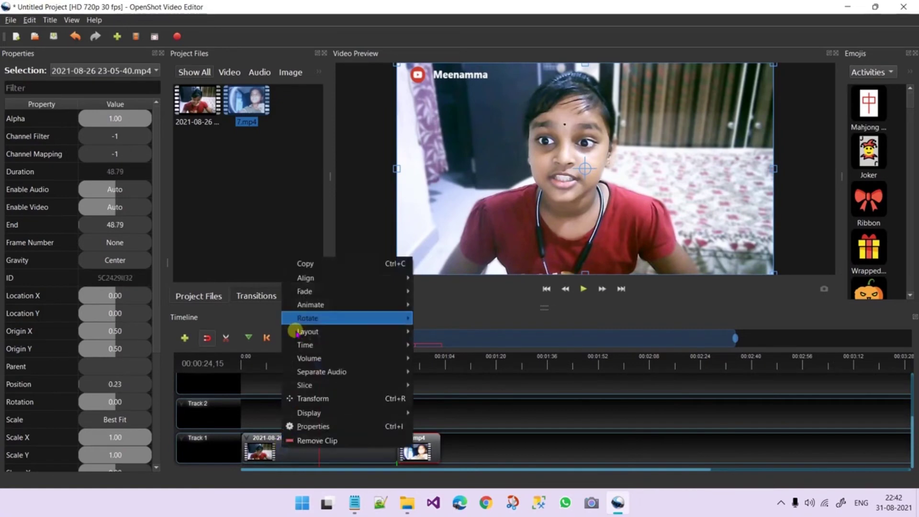
{"action": "mouse_move", "coordinate": [304, 310]}
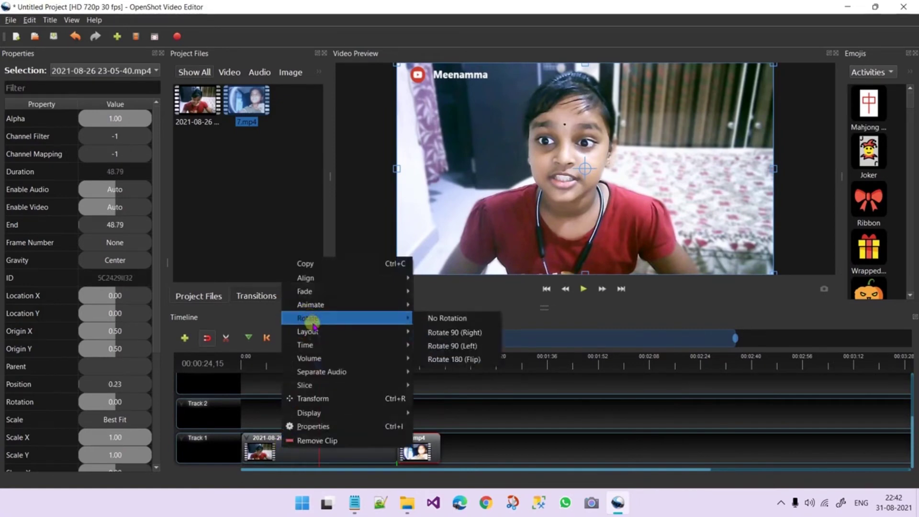
{"action": "mouse_move", "coordinate": [334, 344]}
{"action": "mouse_move", "coordinate": [329, 378]}
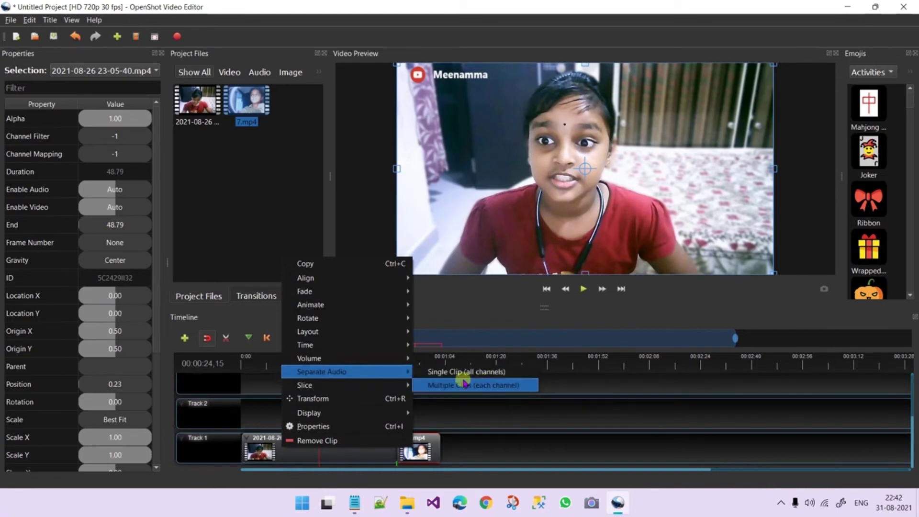
{"action": "key", "text": "Escape"}
{"action": "key", "text": "Escape"}
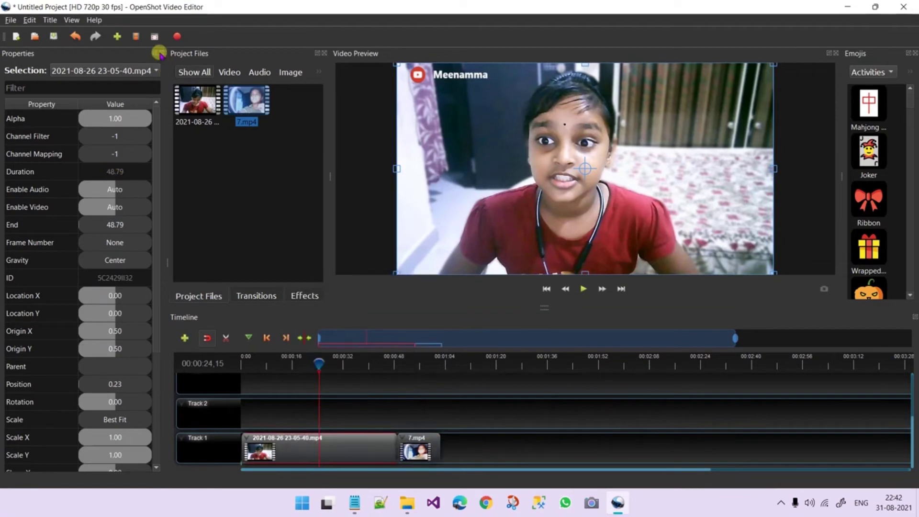
- Hide the clip properties and show the available transitions in place of the project files
{"action": "left_click", "coordinate": [159, 52]}
{"action": "left_click", "coordinate": [75, 296]}
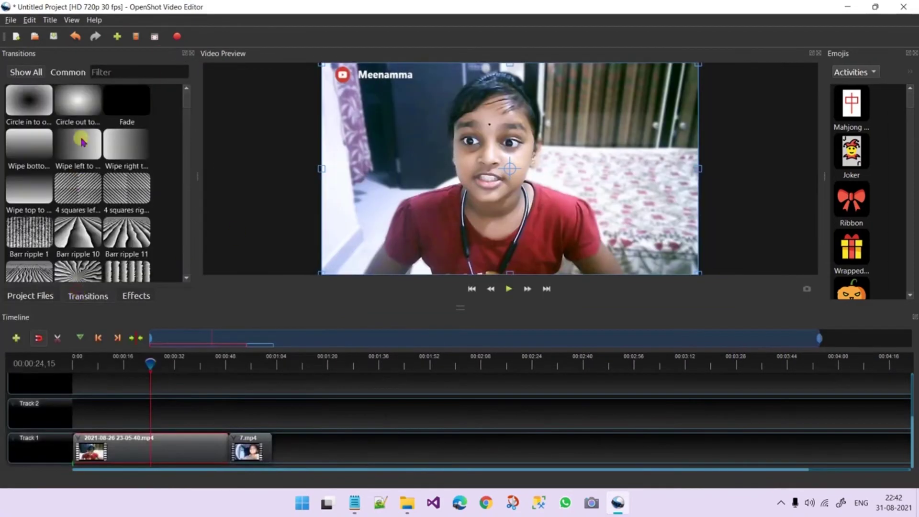
- Place the wide-striped "Blinds in to" transition over the join between the two clips on Track 1
{"action": "scroll", "coordinate": [81, 140], "scroll_direction": "down", "scroll_amount": 3}
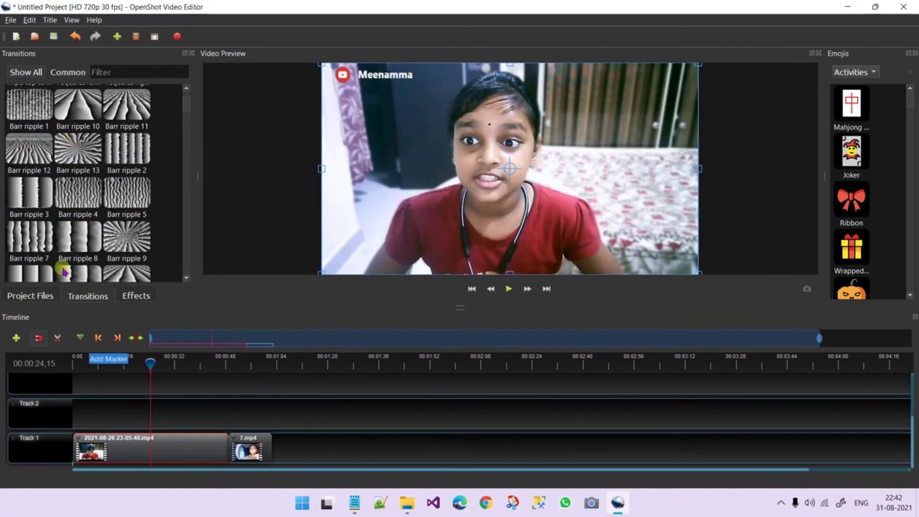
{"action": "scroll", "coordinate": [83, 210], "scroll_direction": "down", "scroll_amount": 3}
{"action": "scroll", "coordinate": [83, 210], "scroll_direction": "down", "scroll_amount": 3}
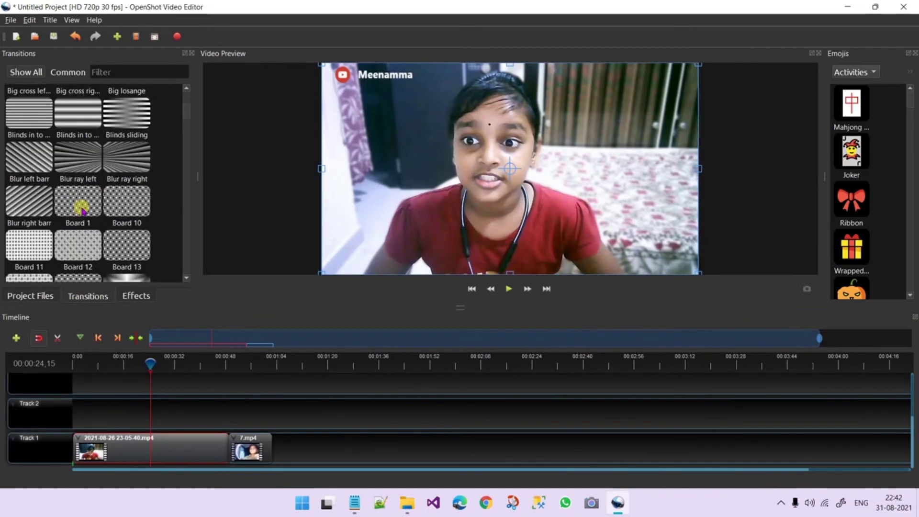
{"action": "left_click_drag", "start_coordinate": [80, 125], "coordinate": [217, 451]}
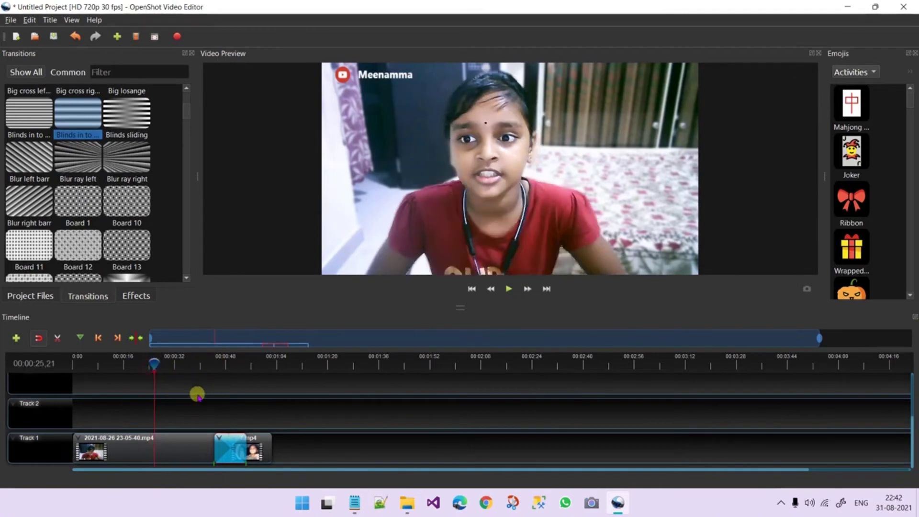
- Play the blinds transition from about 40 seconds and trim its start to the beginning of 7.mp4
{"action": "left_click", "coordinate": [203, 363]}
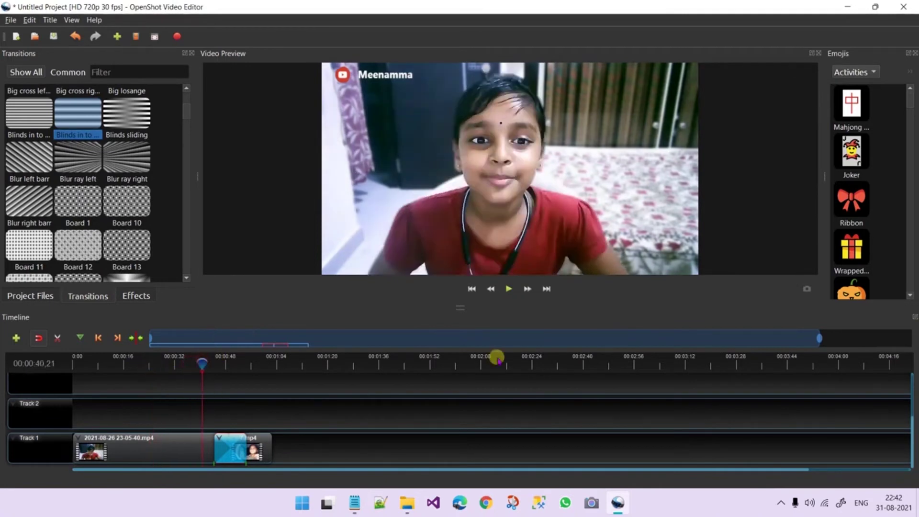
{"action": "left_click", "coordinate": [512, 290]}
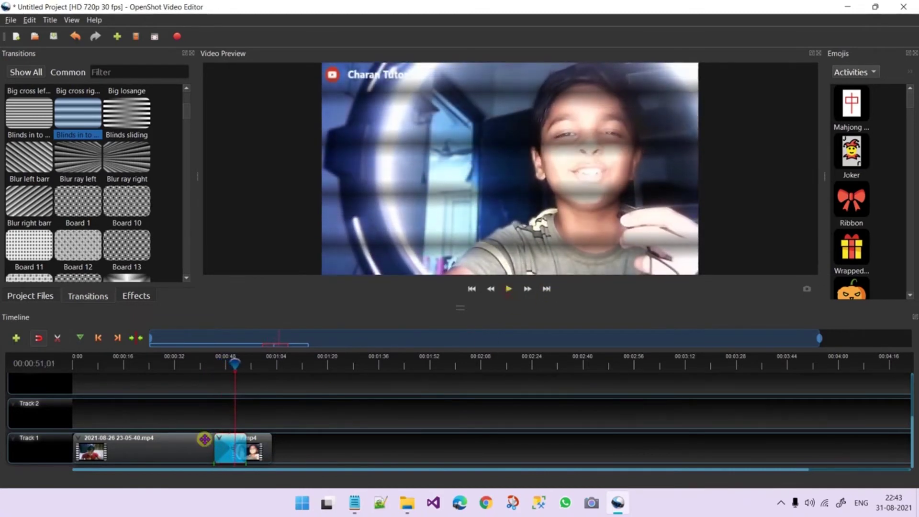
{"action": "left_click_drag", "start_coordinate": [213, 451], "coordinate": [227, 449]}
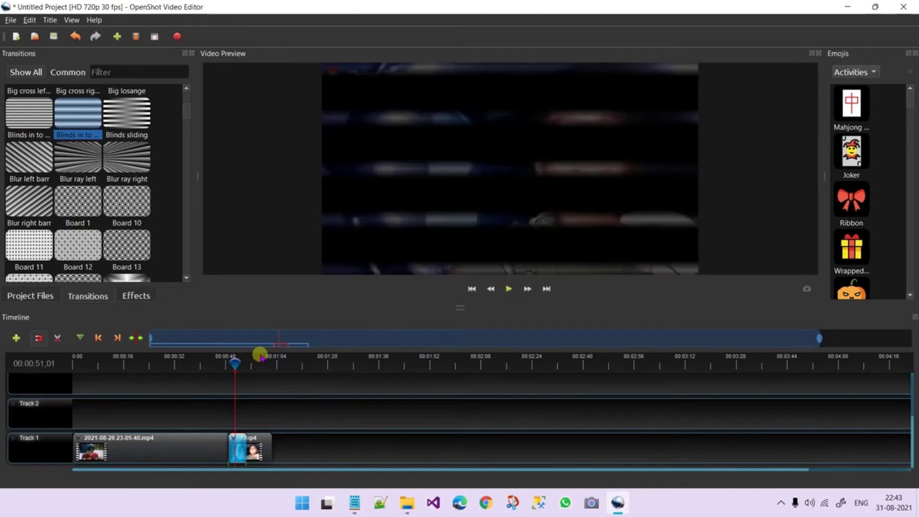
- Replay the join between the clips from shortly before 7.mp4 to check the trimmed blinds transition
{"action": "left_click_drag", "start_coordinate": [225, 364], "coordinate": [205, 364]}
{"action": "left_click", "coordinate": [509, 289]}
{"action": "left_click", "coordinate": [226, 361]}
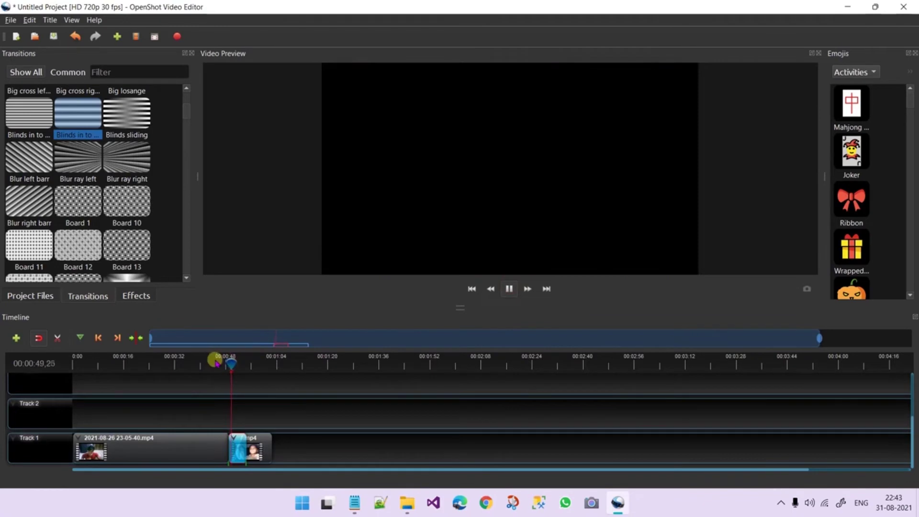
{"action": "left_click", "coordinate": [215, 362]}
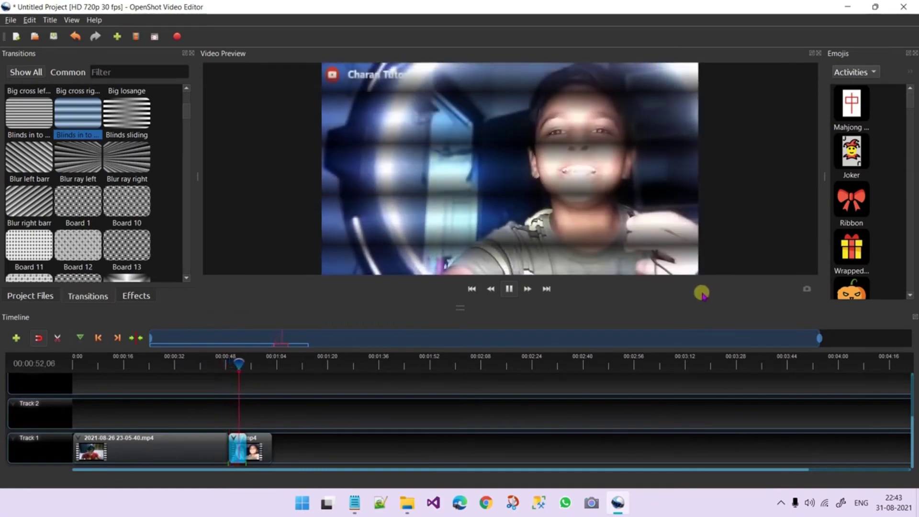
{"action": "left_click", "coordinate": [509, 289]}
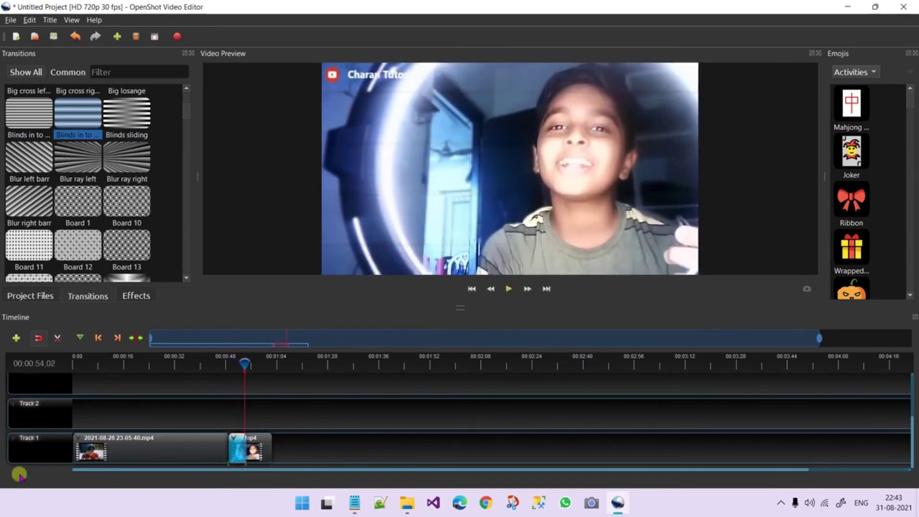
- Replace the blinds transition with the Mozaic 6 transition at the start of 7.mp4 on Track 1
{"action": "key", "text": "Delete"}
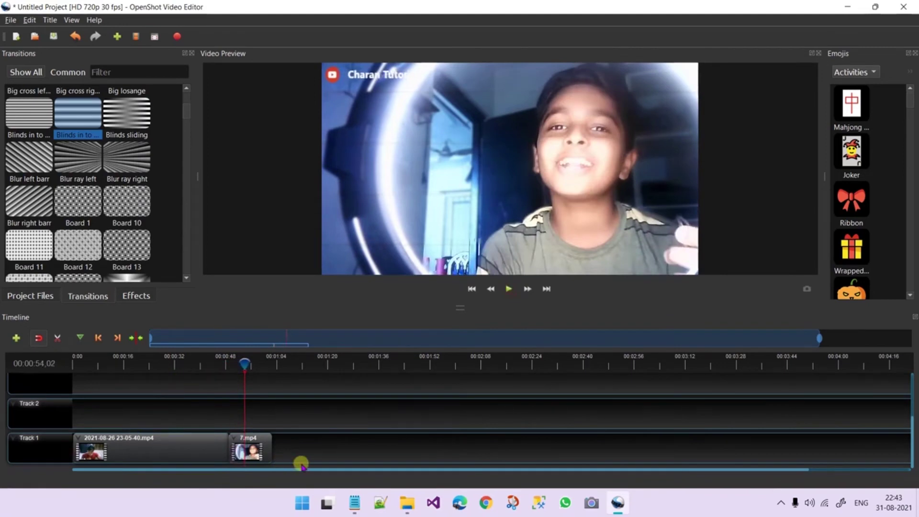
{"action": "scroll", "coordinate": [97, 144], "scroll_direction": "down", "scroll_amount": 15}
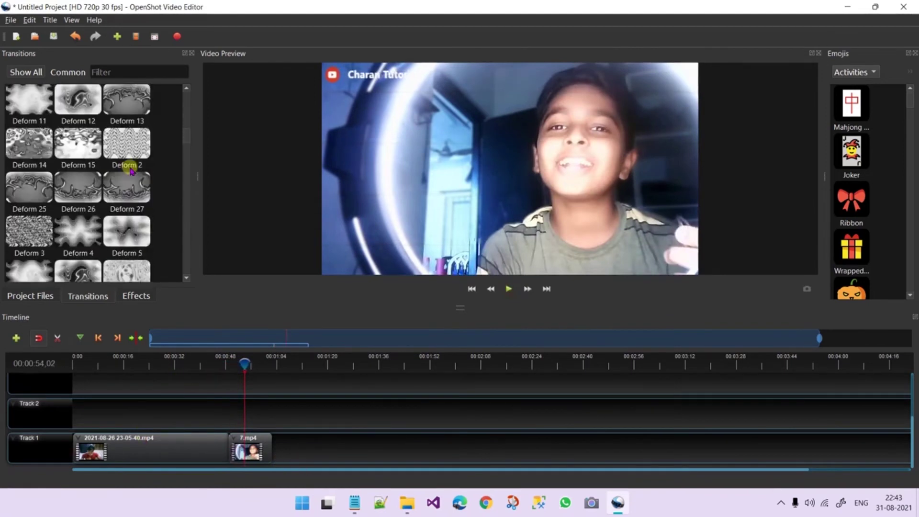
{"action": "scroll", "coordinate": [131, 171], "scroll_direction": "down", "scroll_amount": 10}
{"action": "scroll", "coordinate": [132, 179], "scroll_direction": "up", "scroll_amount": 4}
{"action": "scroll", "coordinate": [131, 178], "scroll_direction": "up", "scroll_amount": 3}
{"action": "left_click_drag", "start_coordinate": [131, 181], "coordinate": [228, 446]}
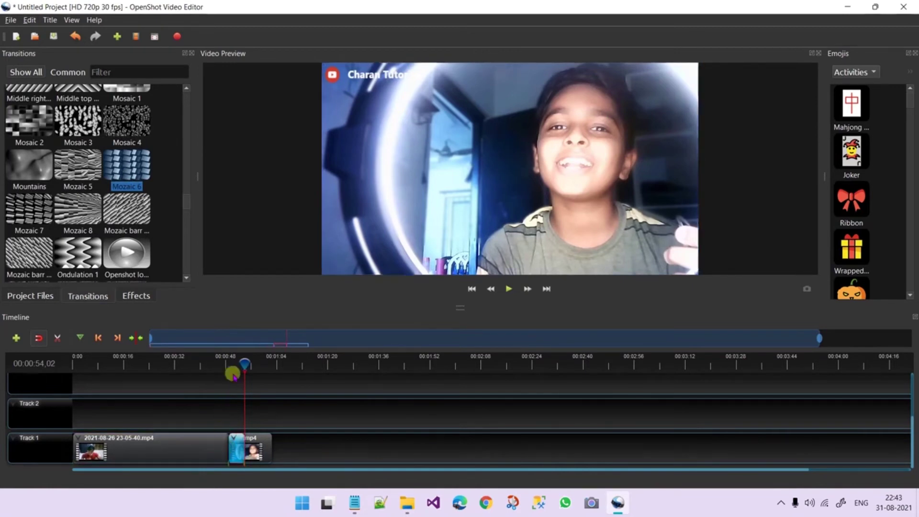
- Play across the Mozaic 6 transition, shortening it slightly at its end and replaying from just before the join
{"action": "left_click_drag", "start_coordinate": [243, 365], "coordinate": [225, 366]}
{"action": "left_click", "coordinate": [508, 288]}
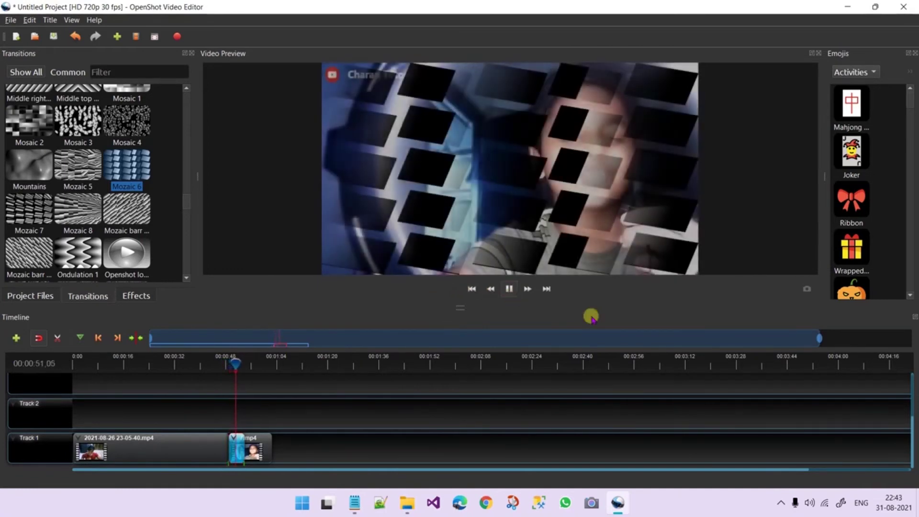
{"action": "left_click", "coordinate": [509, 289]}
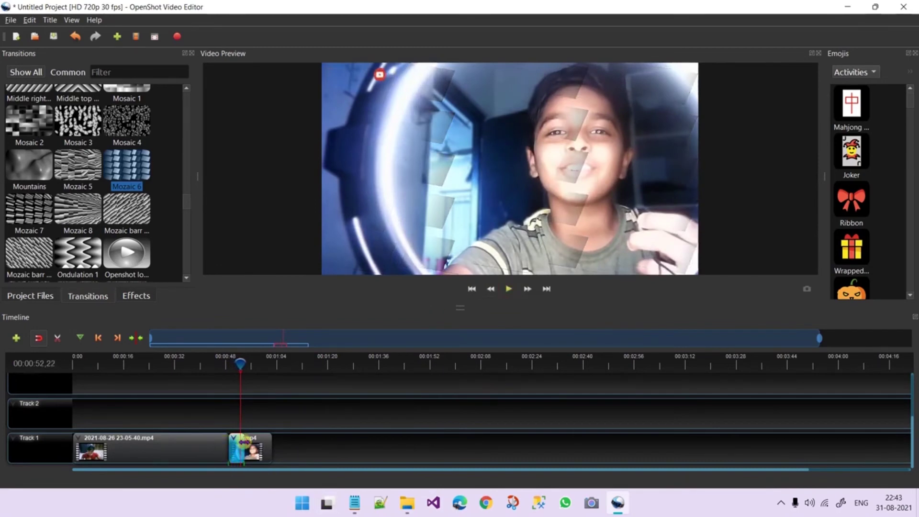
{"action": "left_click", "coordinate": [509, 289]}
{"action": "left_click_drag", "start_coordinate": [239, 365], "coordinate": [220, 364]}
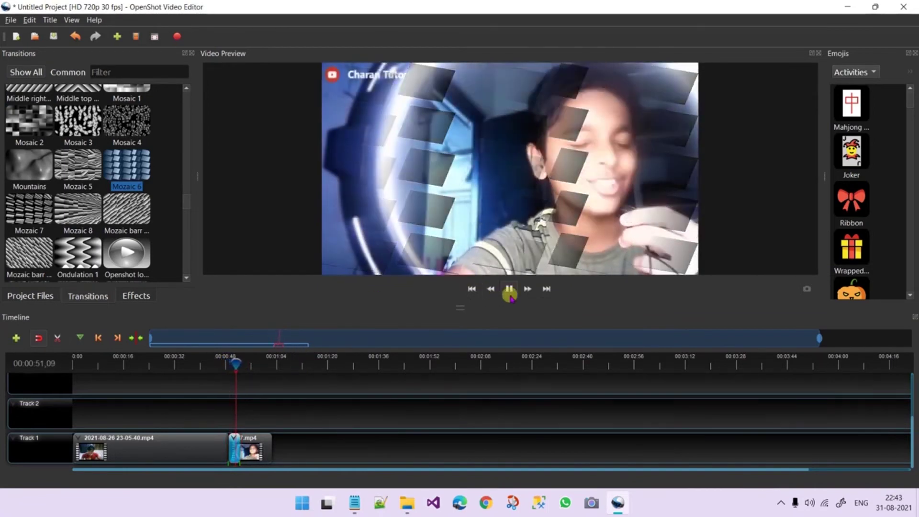
- Try jumping to the start and end of the timeline and rewinding, and return the playhead to the beginning
{"action": "left_click", "coordinate": [472, 289]}
{"action": "left_click", "coordinate": [546, 289]}
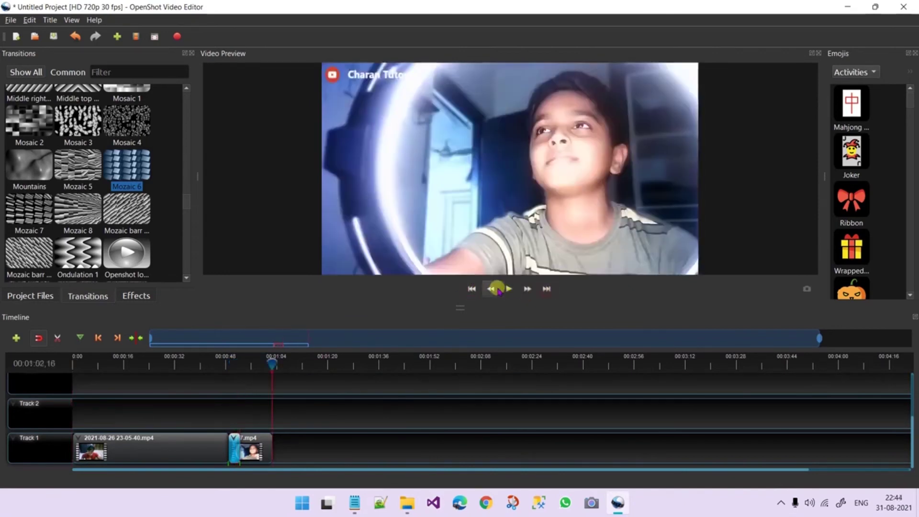
{"action": "left_click", "coordinate": [491, 289]}
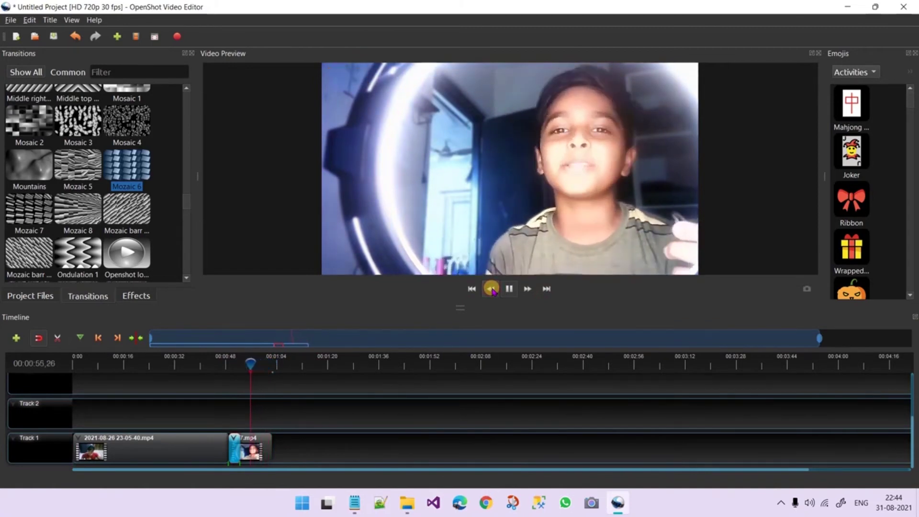
{"action": "left_click", "coordinate": [509, 290]}
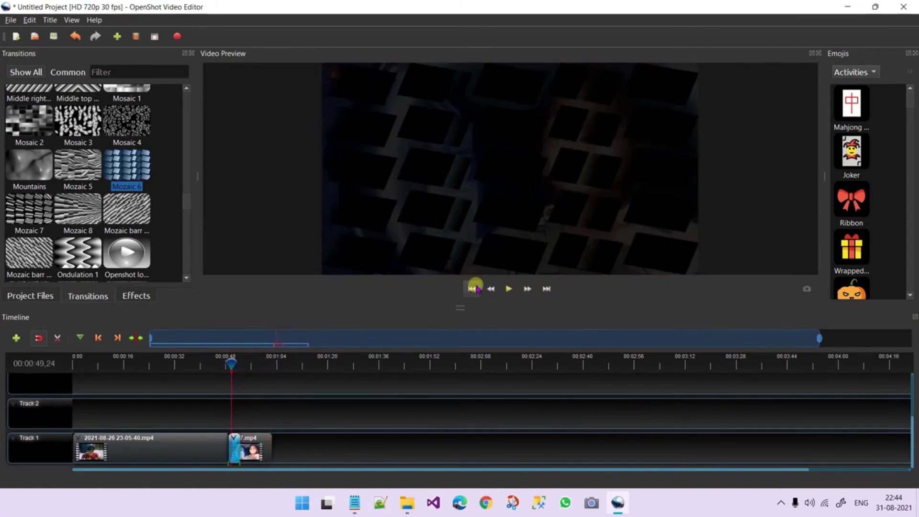
{"action": "left_click_drag", "start_coordinate": [230, 361], "coordinate": [74, 365]}
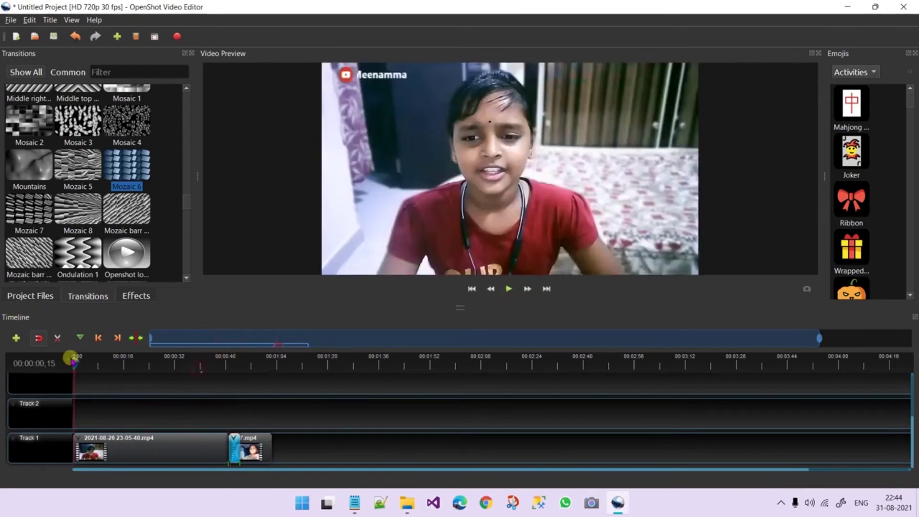
- Replace the Mozaic 6 transition with a shortened Openshot logo transition at the start of 7.mp4 on Track 1
{"action": "left_click_drag", "start_coordinate": [127, 253], "coordinate": [207, 418]}
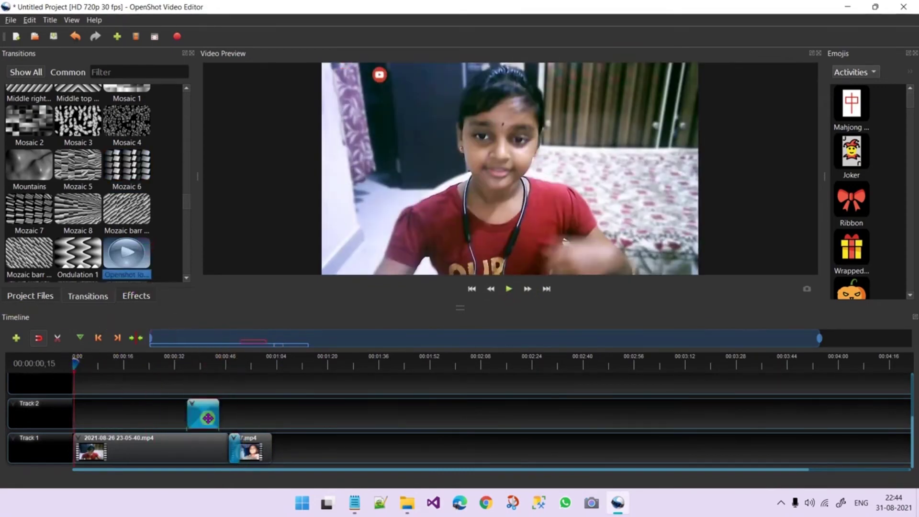
{"action": "left_click_drag", "start_coordinate": [238, 455], "coordinate": [238, 454]}
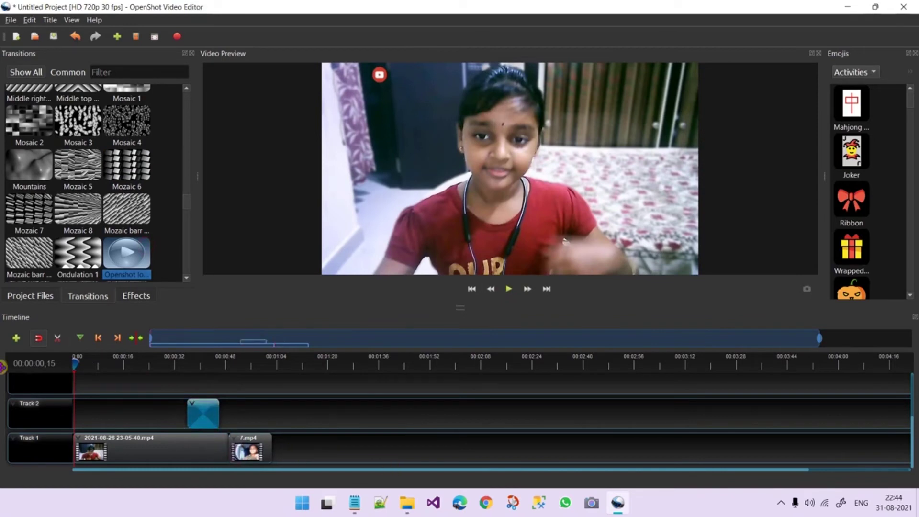
{"action": "left_click_drag", "start_coordinate": [207, 426], "coordinate": [233, 451]}
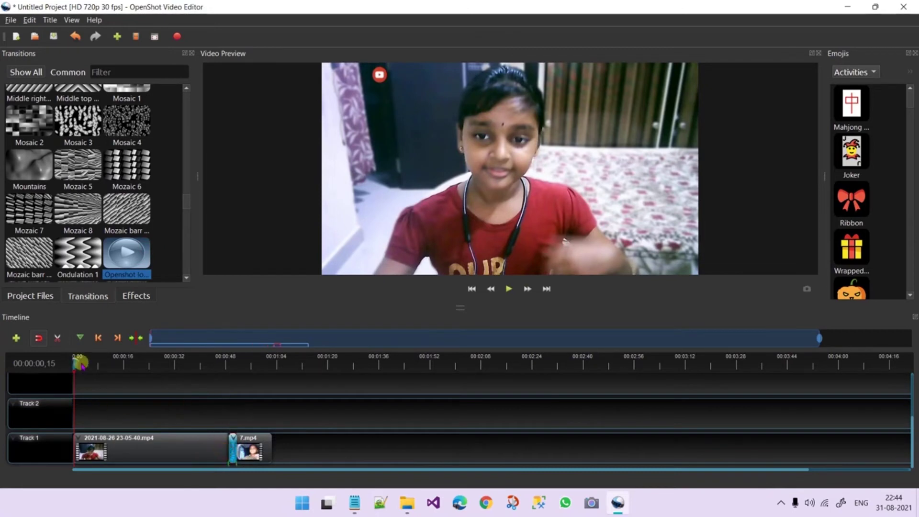
- Play the Openshot logo transition from just before the join and return the playhead to about 15 seconds
{"action": "left_click", "coordinate": [118, 366]}
{"action": "left_click_drag", "start_coordinate": [196, 381], "coordinate": [221, 366]}
{"action": "left_click", "coordinate": [509, 288]}
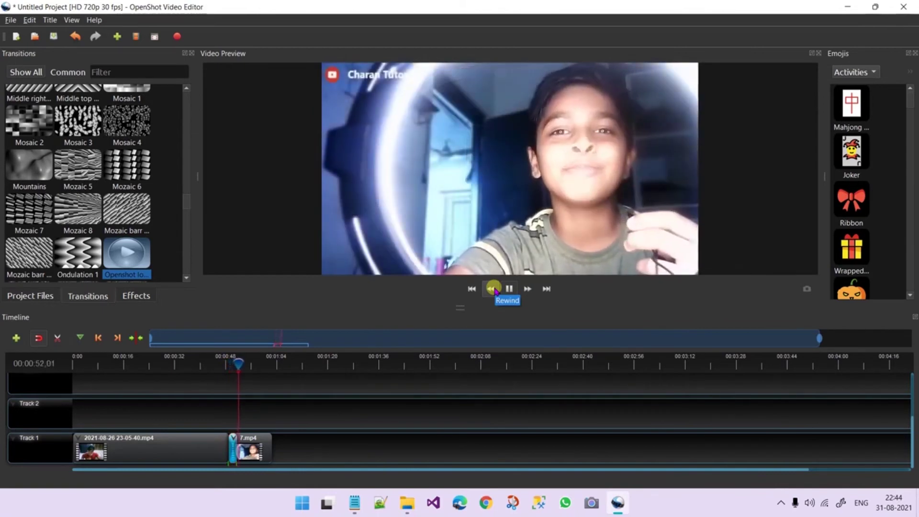
{"action": "left_click", "coordinate": [510, 287]}
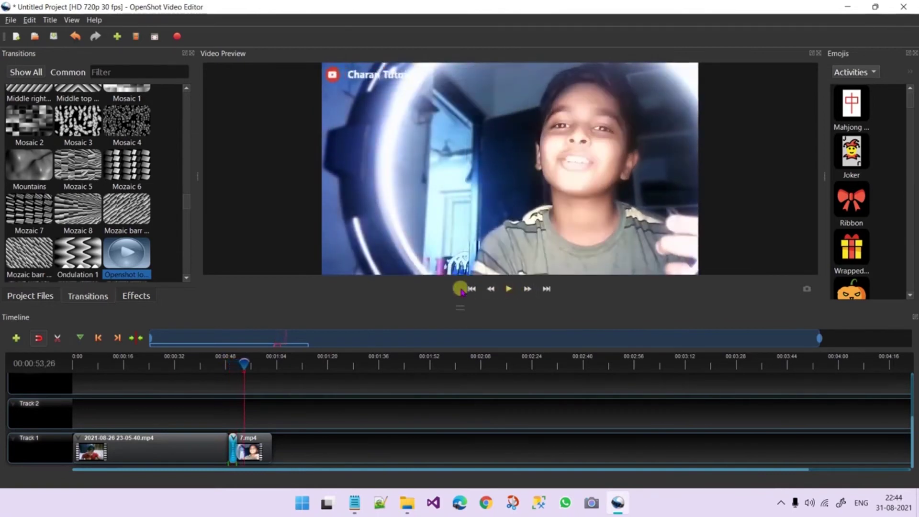
{"action": "left_click_drag", "start_coordinate": [242, 367], "coordinate": [119, 365]}
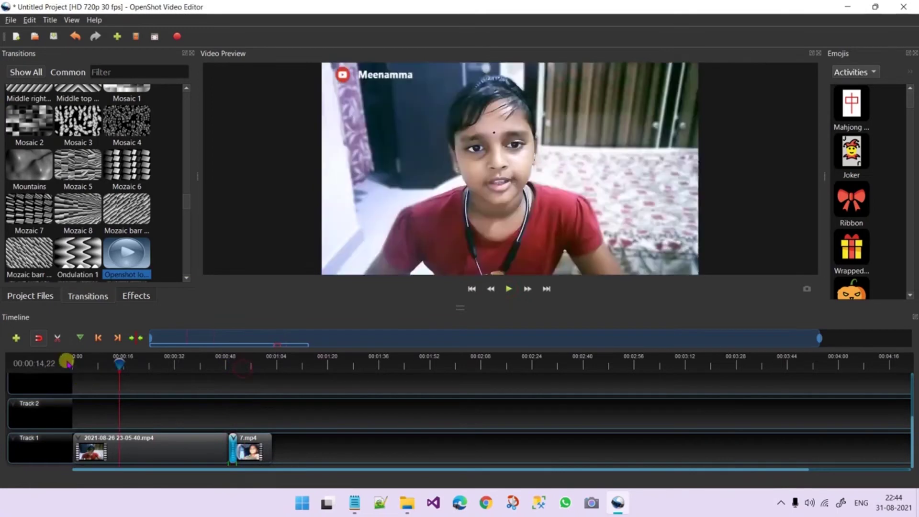
{"action": "scroll", "coordinate": [75, 210], "scroll_direction": "down", "scroll_amount": 5}
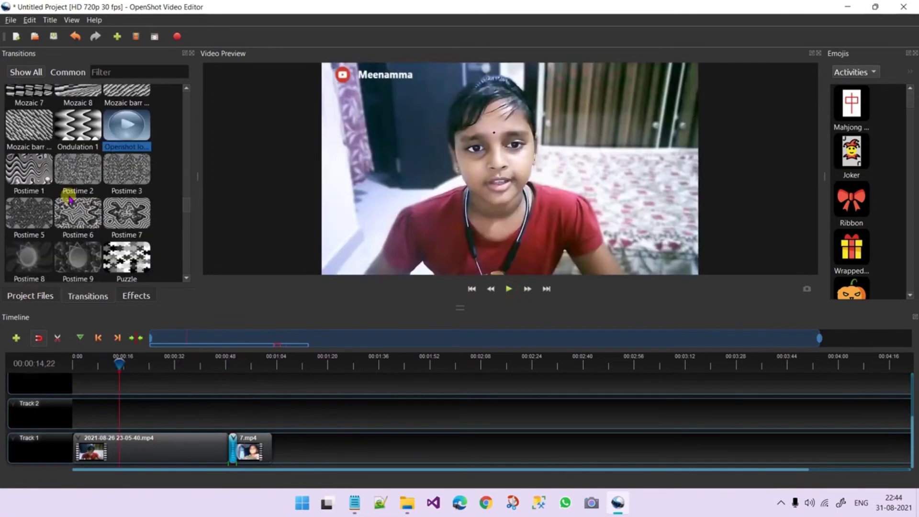
{"action": "scroll", "coordinate": [61, 216], "scroll_direction": "down", "scroll_amount": 10}
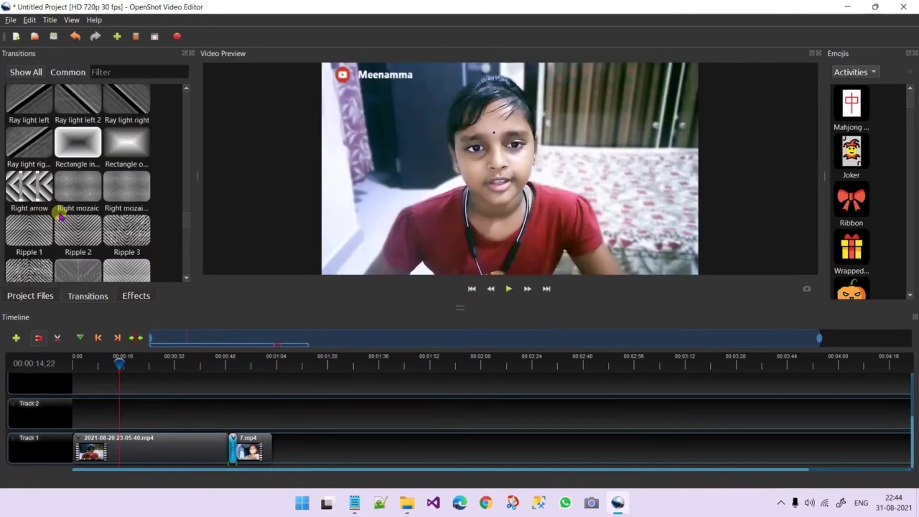
{"action": "left_click", "coordinate": [36, 297]}
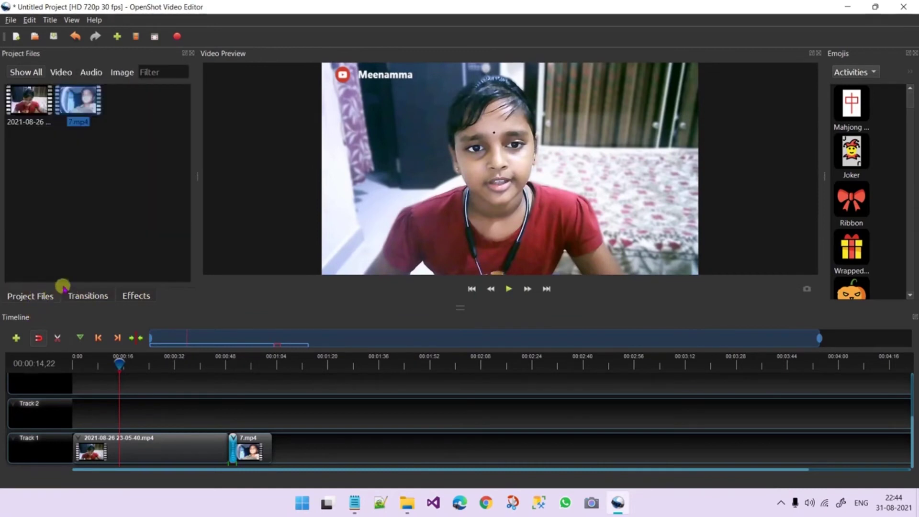
- Open the video export settings and choose MP4 (h.264 qsv) as the target format
{"action": "left_click", "coordinate": [176, 40]}
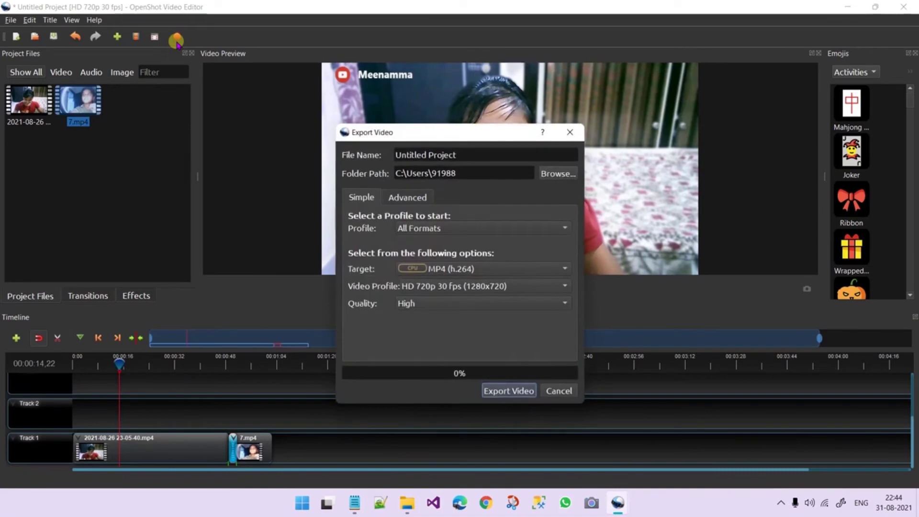
{"action": "left_click", "coordinate": [449, 270]}
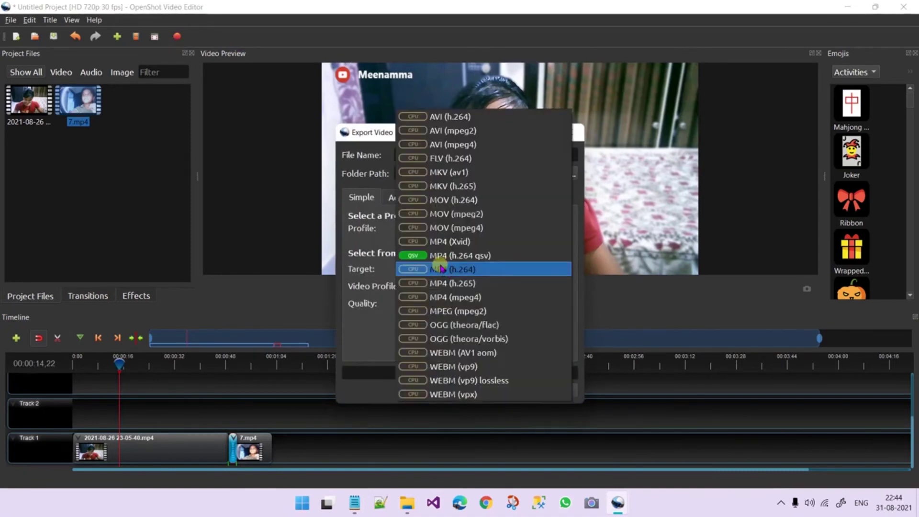
{"action": "left_click", "coordinate": [439, 255]}
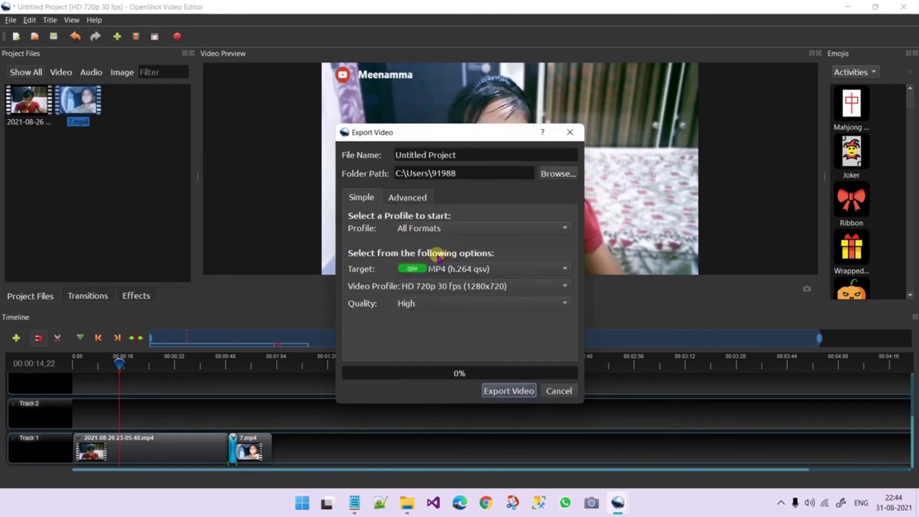
{"action": "left_click", "coordinate": [448, 270]}
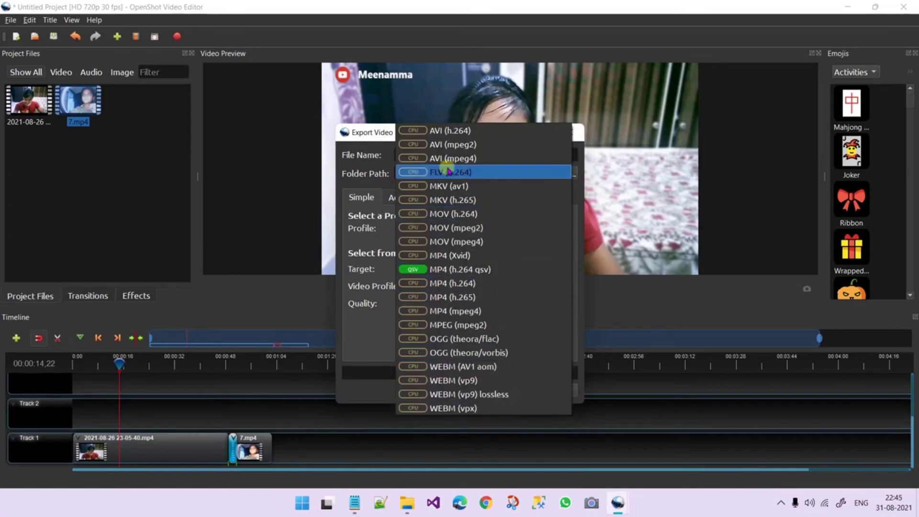
{"action": "left_click", "coordinate": [468, 269]}
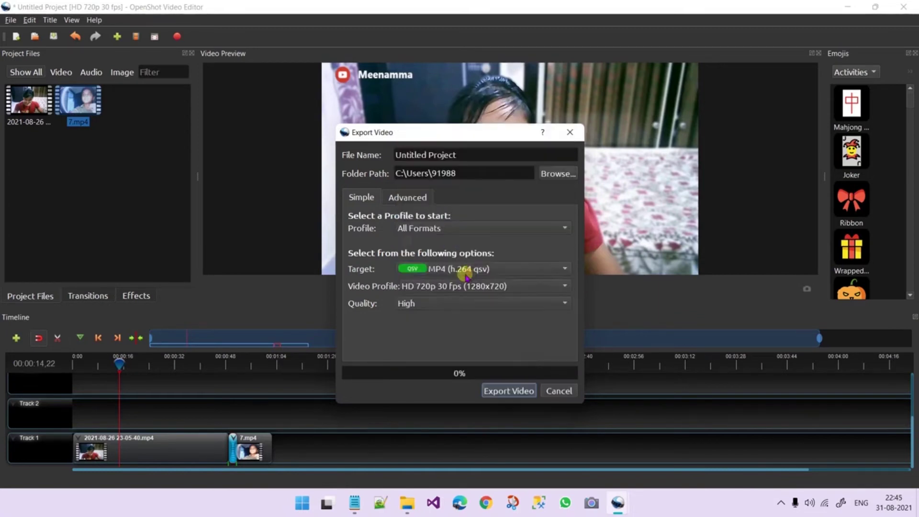
- Set the export's video profile to HD 1080p 23.98 fps (1920x1080)
{"action": "left_click", "coordinate": [444, 290]}
{"action": "scroll", "coordinate": [444, 223], "scroll_direction": "up", "scroll_amount": 2}
{"action": "scroll", "coordinate": [421, 220], "scroll_direction": "down", "scroll_amount": 12}
{"action": "scroll", "coordinate": [406, 233], "scroll_direction": "up", "scroll_amount": 2}
{"action": "scroll", "coordinate": [445, 225], "scroll_direction": "up", "scroll_amount": 3}
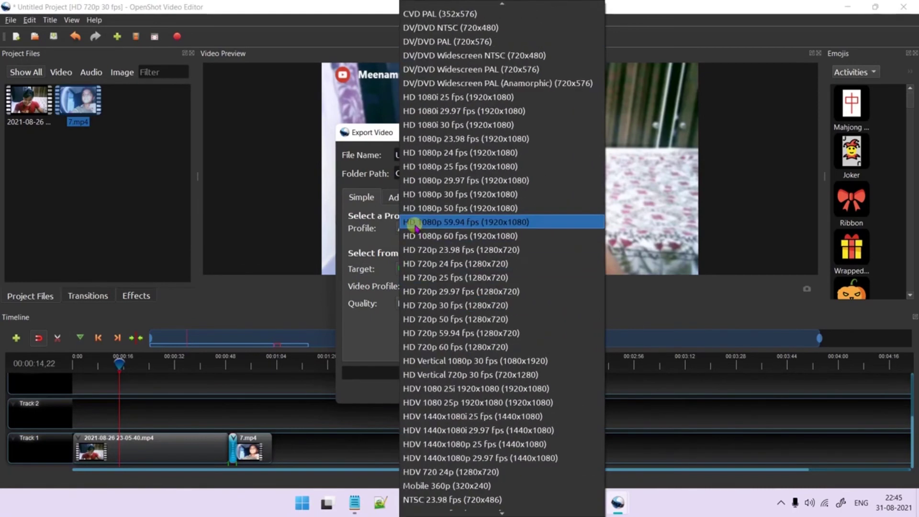
{"action": "left_click", "coordinate": [464, 139]}
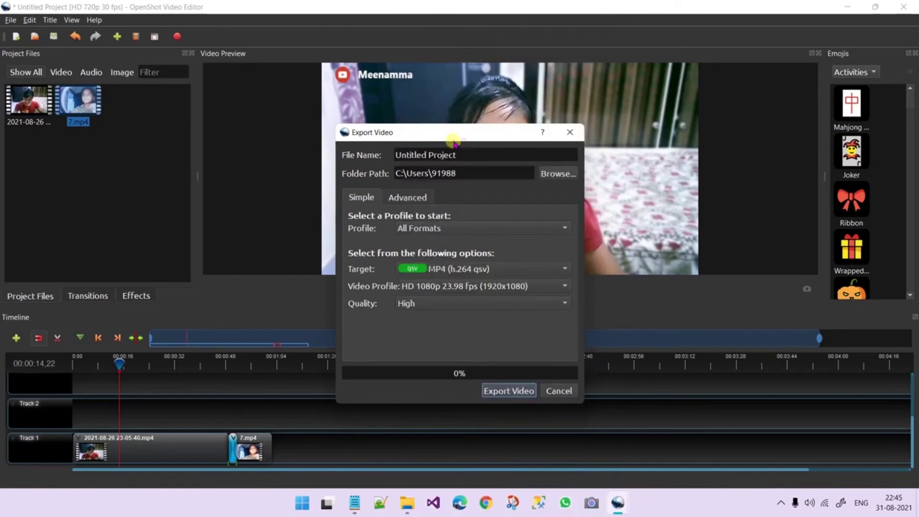
- Try the Web export profile with the YouTube-HD target, check its available video profiles, and cancel the export
{"action": "left_click", "coordinate": [441, 229]}
{"action": "left_click", "coordinate": [446, 283]}
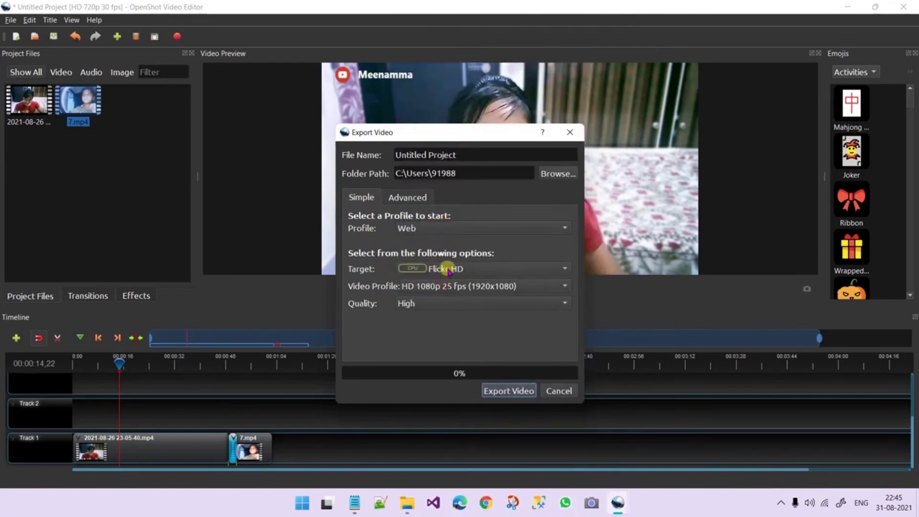
{"action": "left_click", "coordinate": [442, 267]}
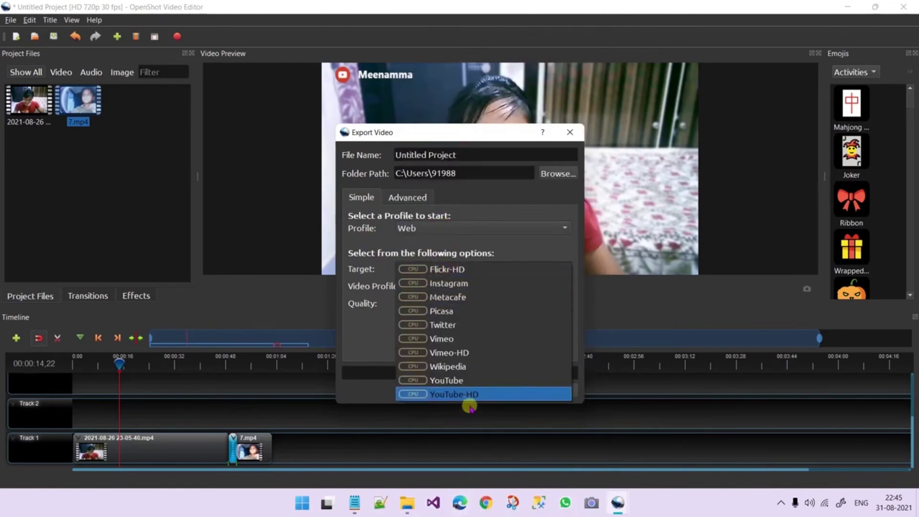
{"action": "left_click", "coordinate": [484, 394]}
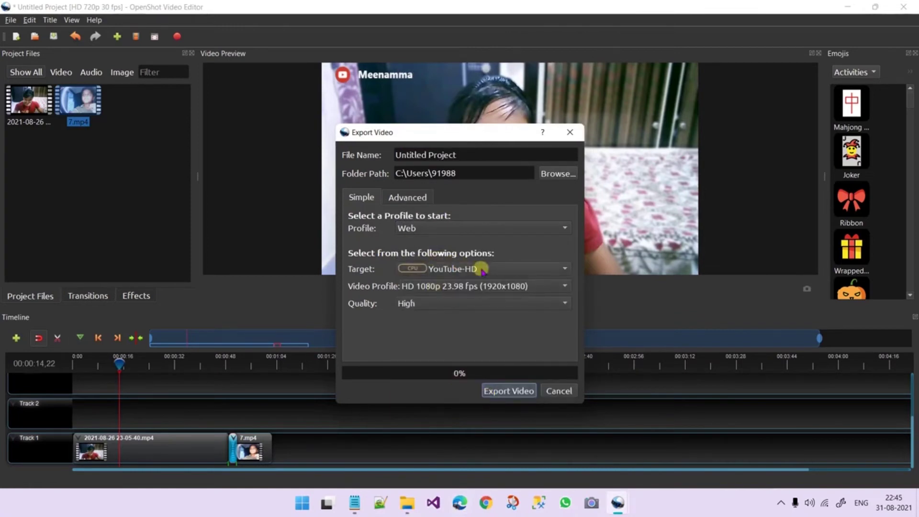
{"action": "left_click", "coordinate": [489, 287]}
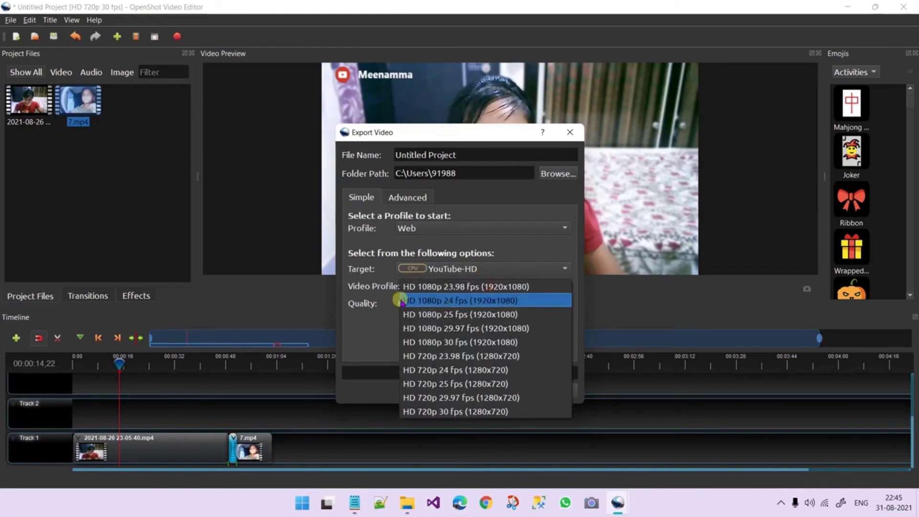
{"action": "left_click", "coordinate": [360, 321]}
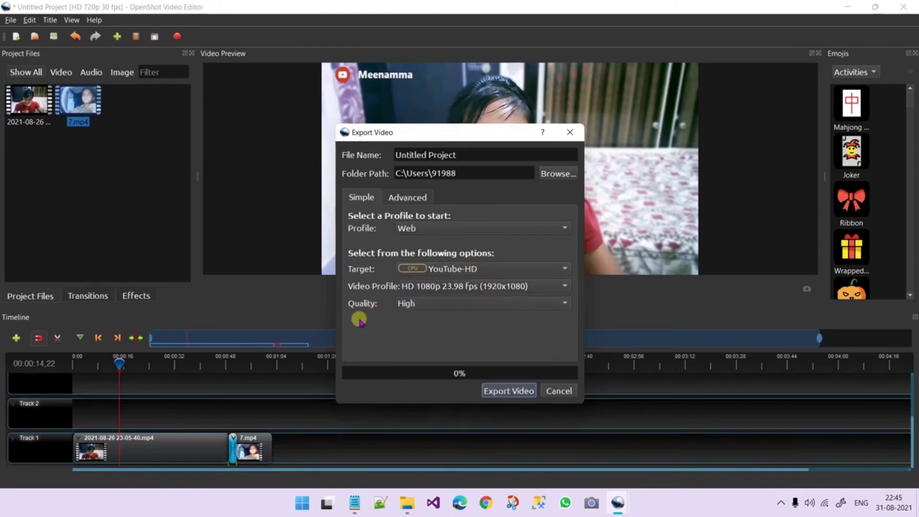
{"action": "left_click", "coordinate": [559, 391]}
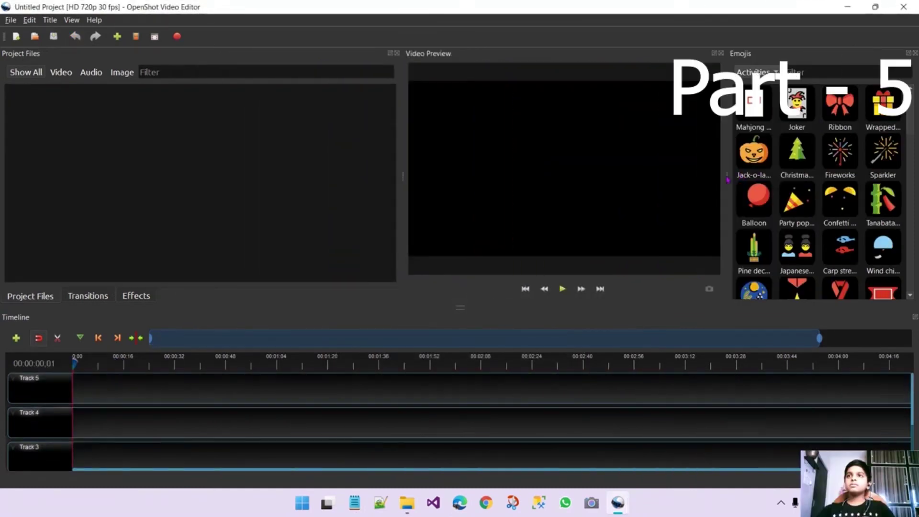
- Narrow the Emojis area to give the video preview more width
{"action": "left_click_drag", "start_coordinate": [753, 177], "coordinate": [789, 177]}
{"action": "left_click", "coordinate": [781, 503]}
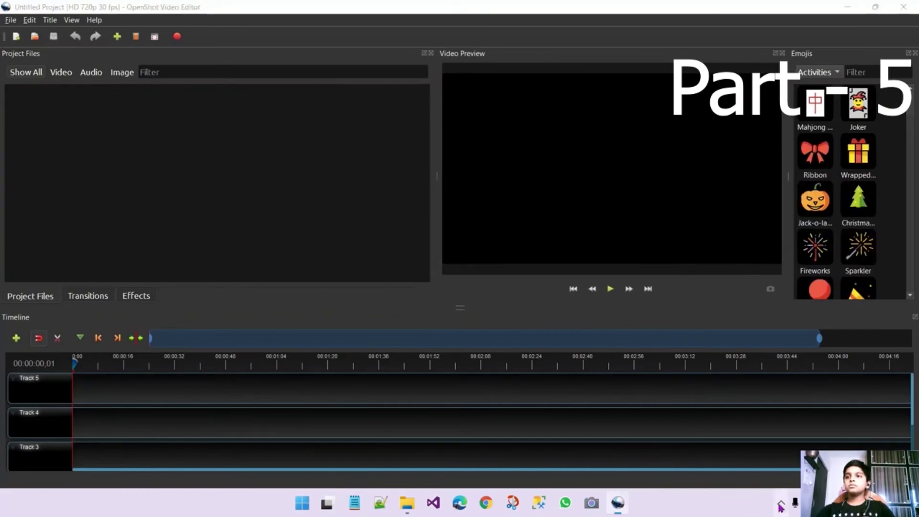
{"action": "left_click", "coordinate": [781, 503]}
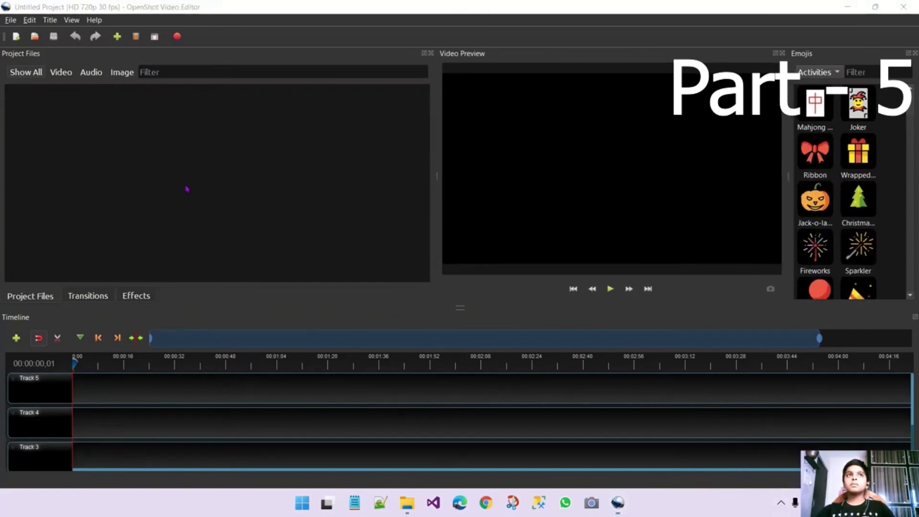
- Start importing files into the empty project and browse to the Samples folder on the Desktop
{"action": "right_click", "coordinate": [84, 137]}
{"action": "left_click", "coordinate": [145, 142]}
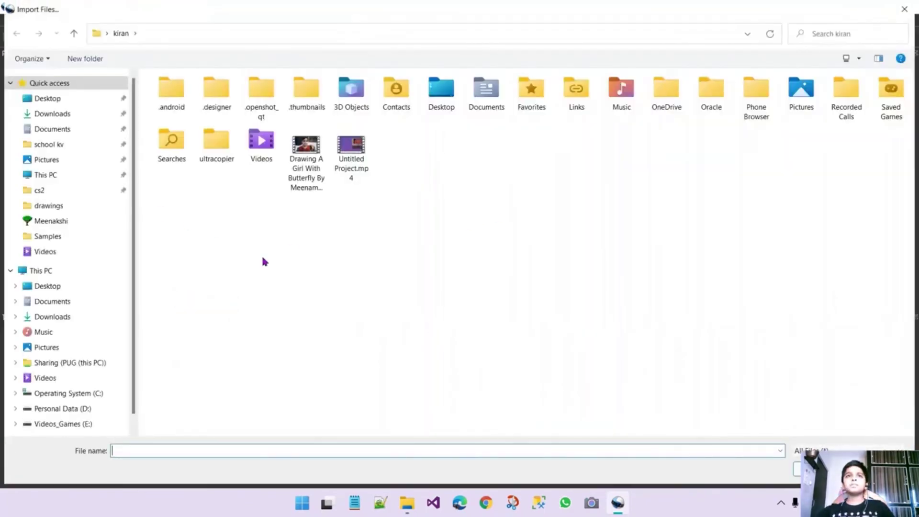
{"action": "left_click", "coordinate": [62, 114]}
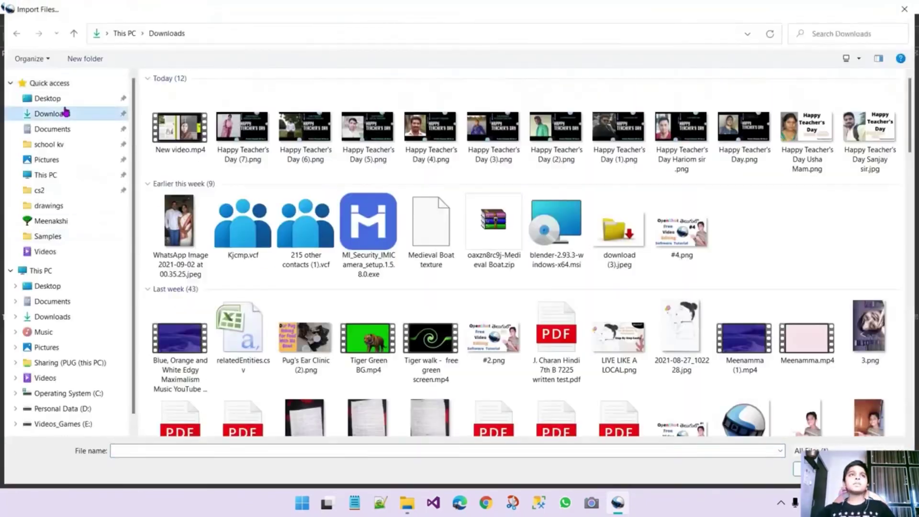
{"action": "left_click", "coordinate": [67, 99]}
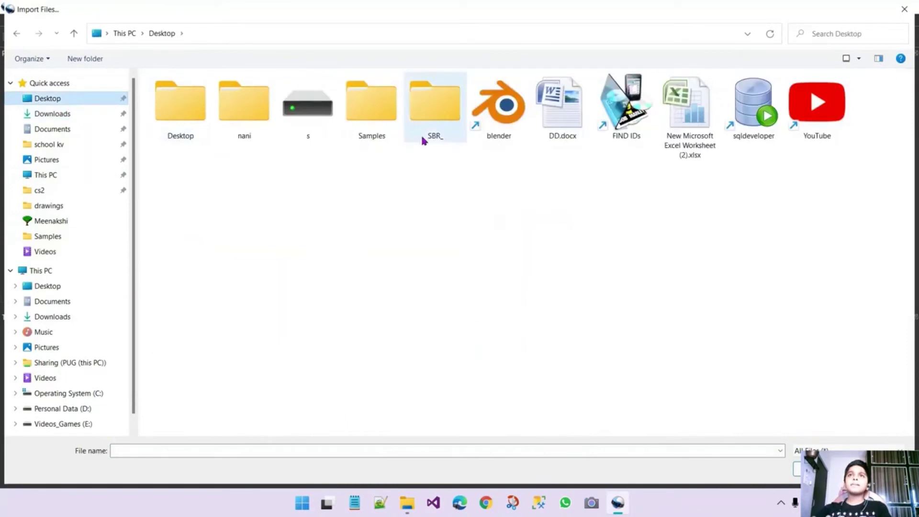
{"action": "double_click", "coordinate": [364, 114]}
- Delete the file beside the logo image in the Samples folder and clear the file selection
{"action": "left_click", "coordinate": [245, 111]}
{"action": "key", "text": "Delete"}
{"action": "left_click", "coordinate": [498, 294]}
{"action": "left_click", "coordinate": [256, 128]}
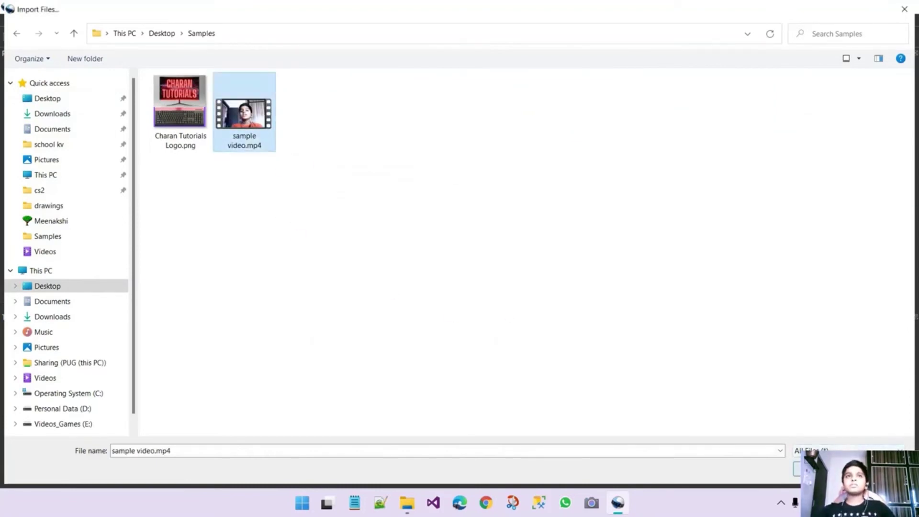
{"action": "left_click", "coordinate": [695, 346]}
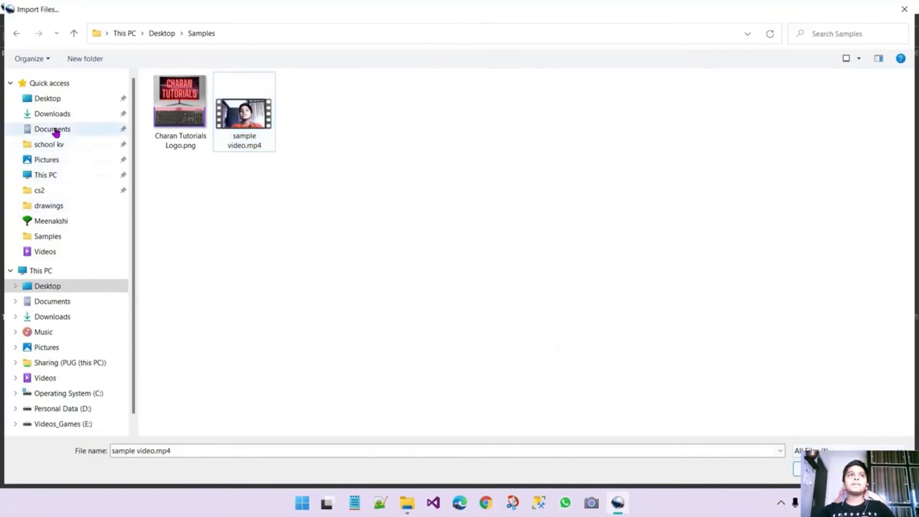
- Import How To Listen 2 classes From 1 Device.mp4 from the Videos folder into the project
{"action": "left_click", "coordinate": [87, 116]}
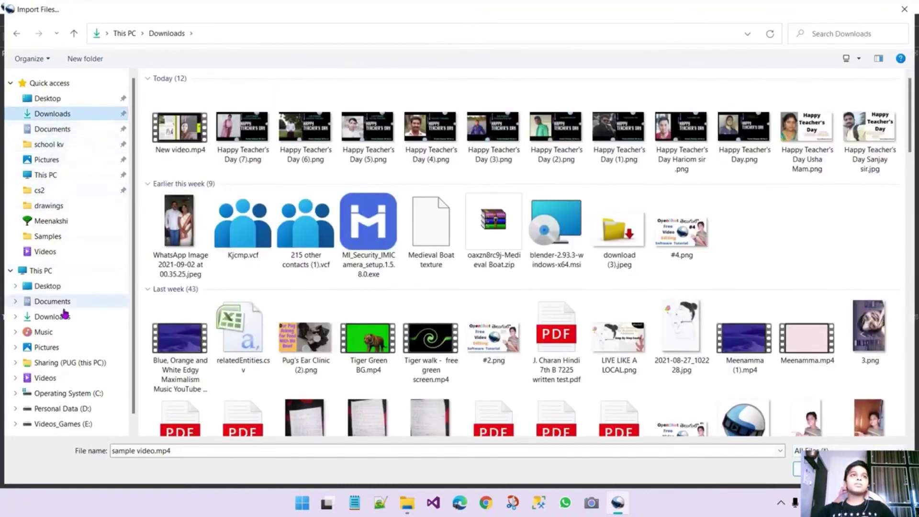
{"action": "left_click", "coordinate": [55, 252]}
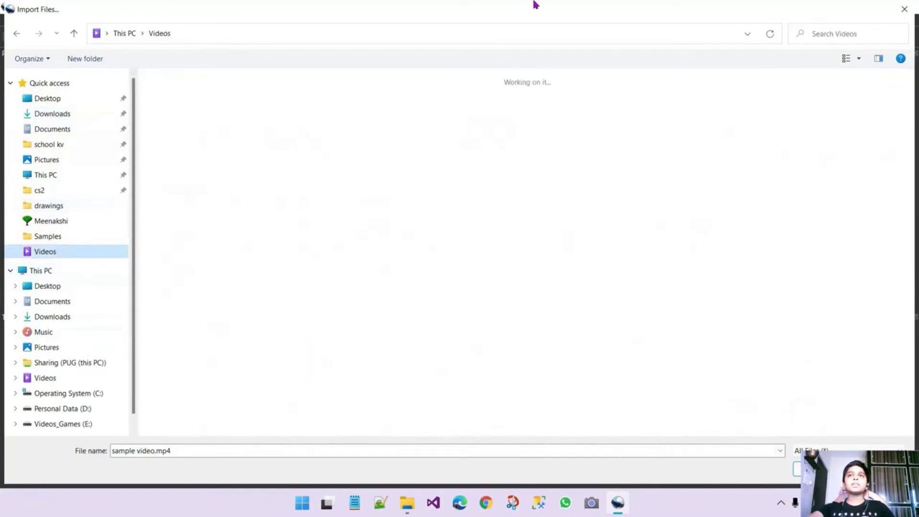
{"action": "scroll", "coordinate": [748, 175], "scroll_direction": "down", "scroll_amount": 1}
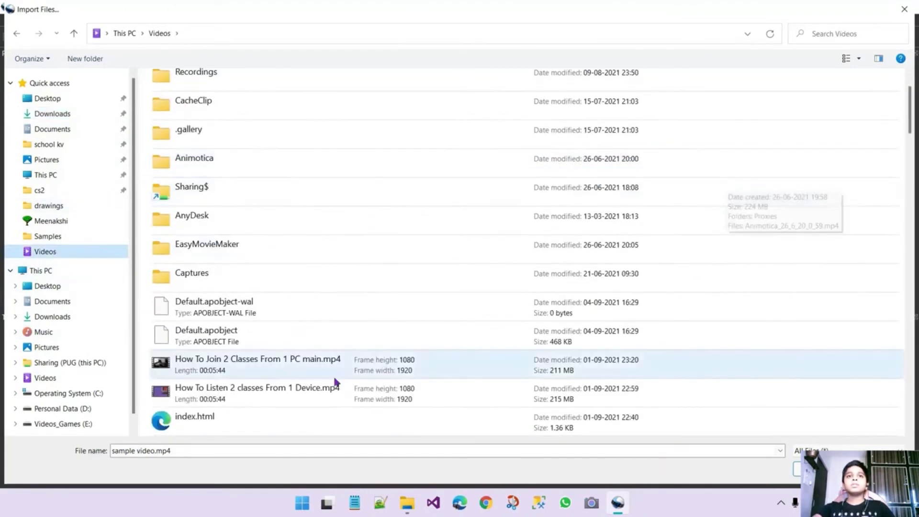
{"action": "scroll", "coordinate": [527, 199], "scroll_direction": "down", "scroll_amount": 1}
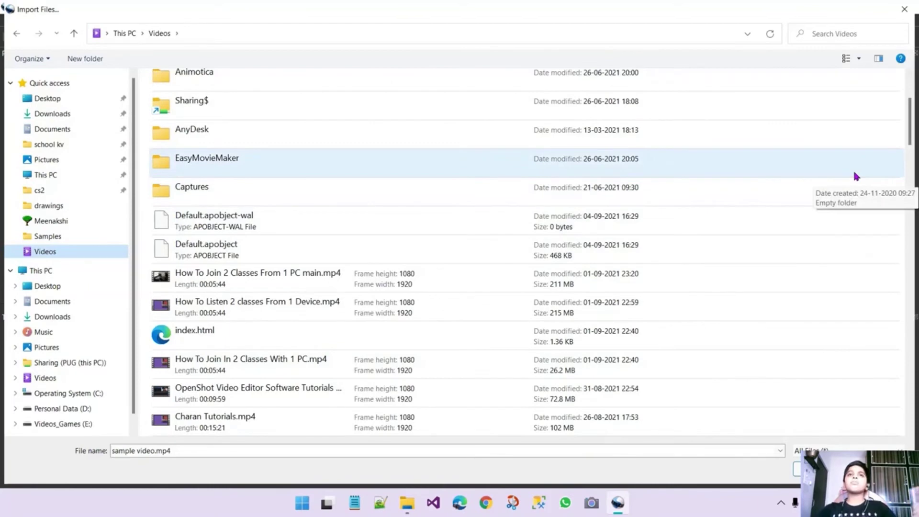
{"action": "left_click", "coordinate": [342, 277]}
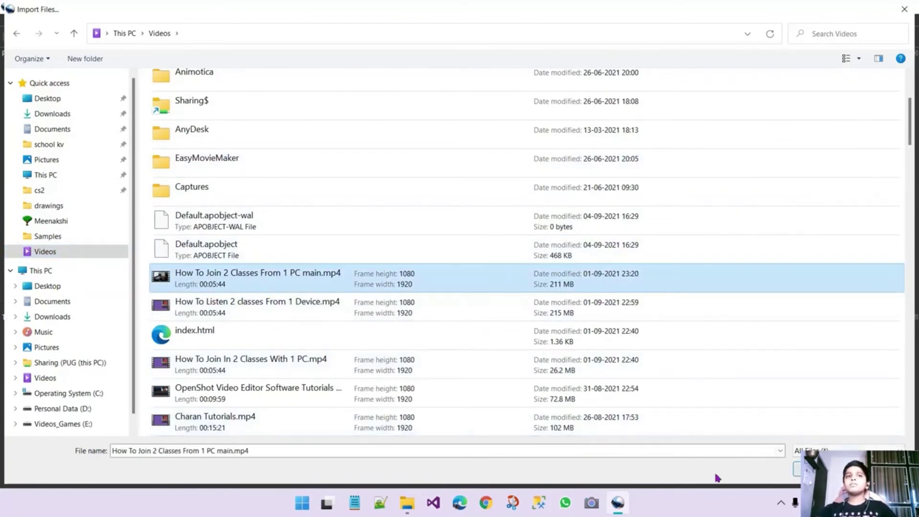
{"action": "left_click", "coordinate": [378, 314]}
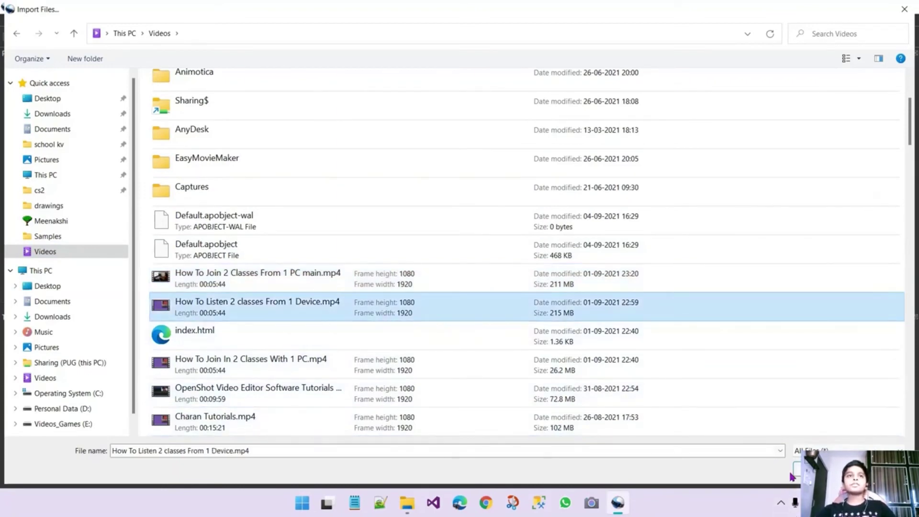
{"action": "key", "text": "Return"}
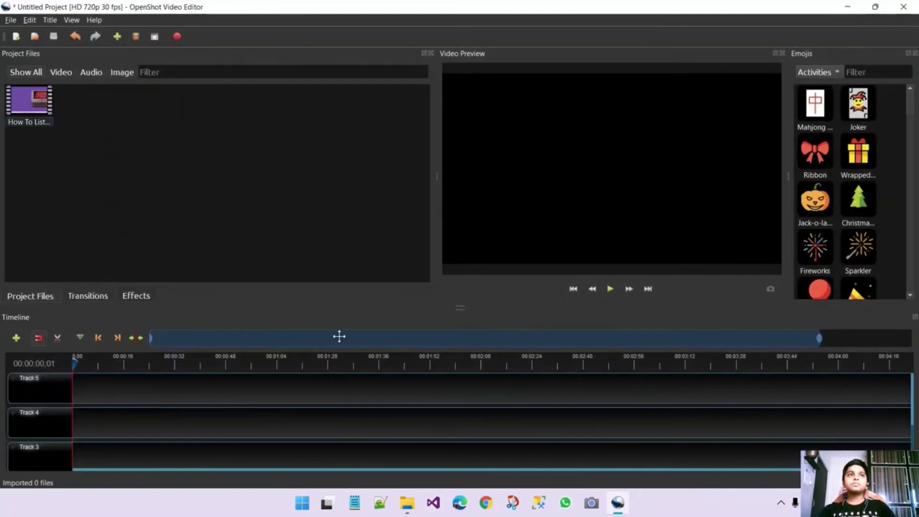
- Place the imported clip at the start of Track 1 and play about its first 11 seconds
{"action": "left_click_drag", "start_coordinate": [28, 101], "coordinate": [118, 451]}
{"action": "left_click", "coordinate": [610, 289]}
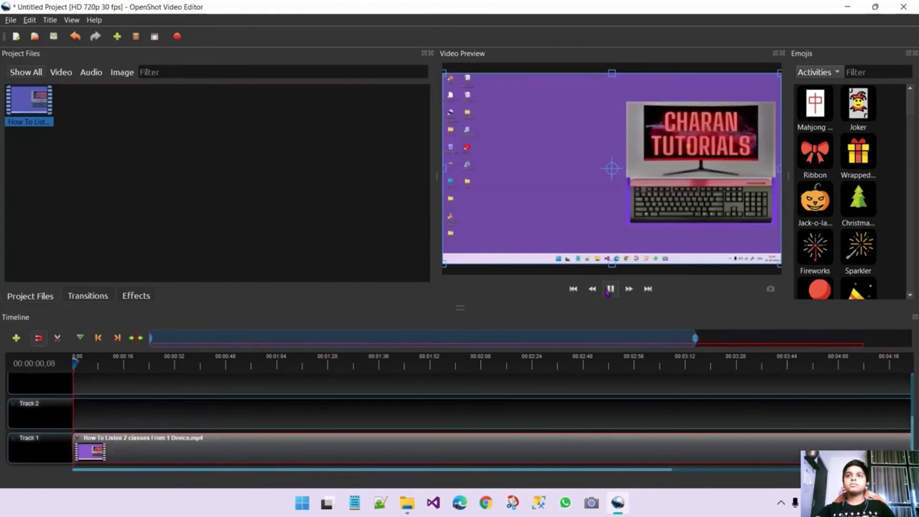
{"action": "left_click", "coordinate": [610, 289]}
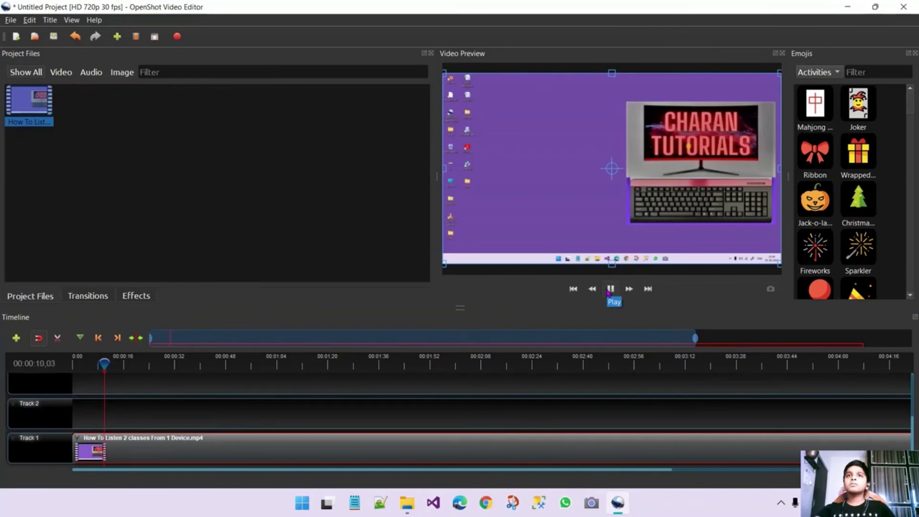
{"action": "left_click", "coordinate": [609, 289]}
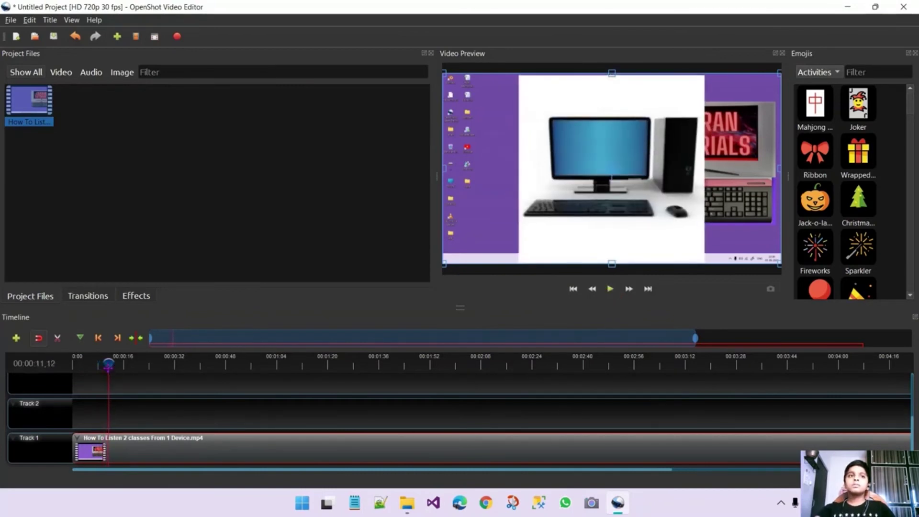
- Move the playhead back to about 9 seconds and delete the clip from Track 1
{"action": "left_click_drag", "start_coordinate": [110, 364], "coordinate": [102, 364]}
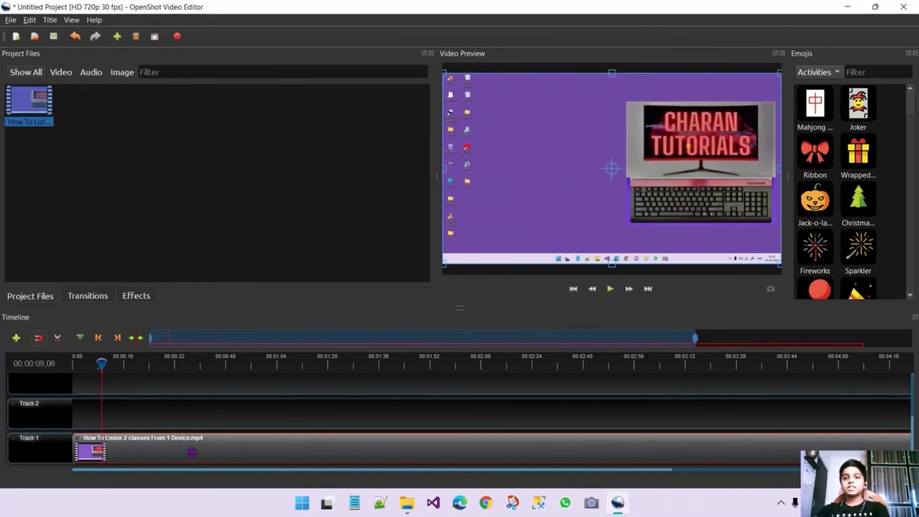
{"action": "key", "text": "Delete"}
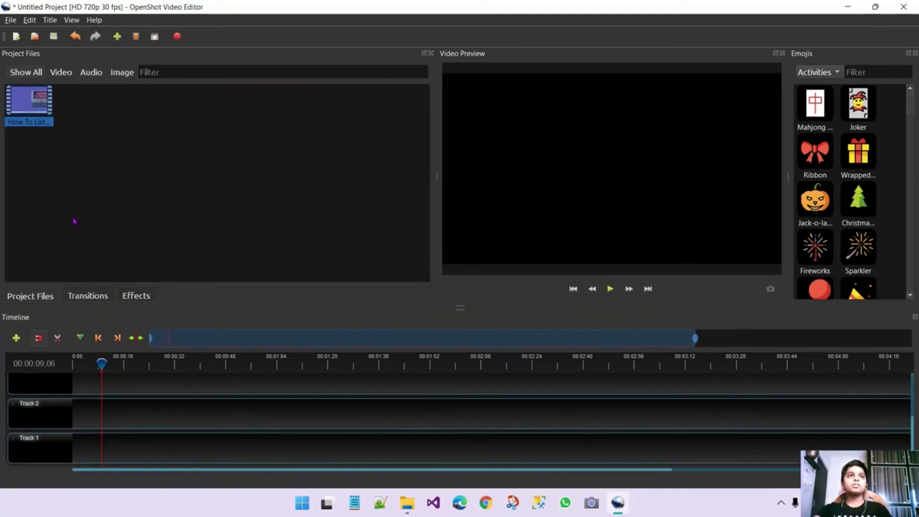
- Remove the How To Listen 2 classes video from the project files
{"action": "right_click", "coordinate": [42, 129]}
{"action": "left_click", "coordinate": [99, 216]}
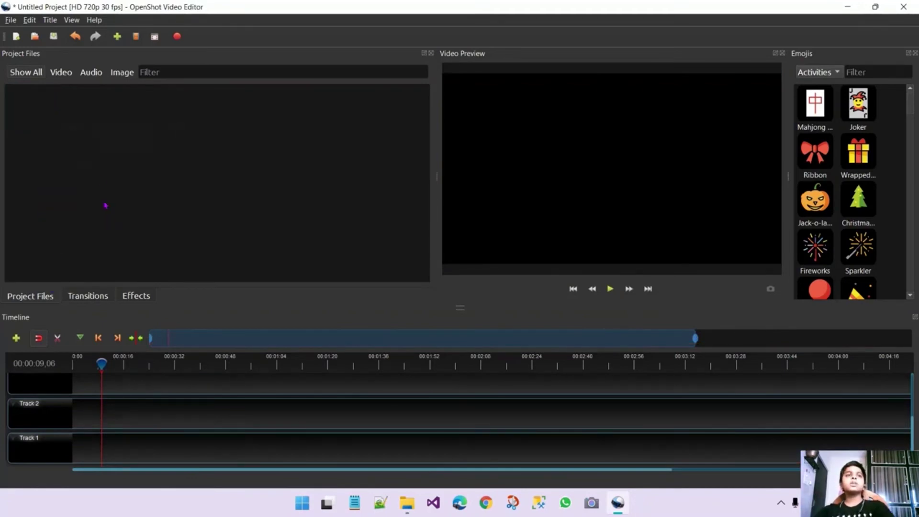
{"action": "right_click", "coordinate": [100, 174]}
{"action": "left_click", "coordinate": [132, 179]}
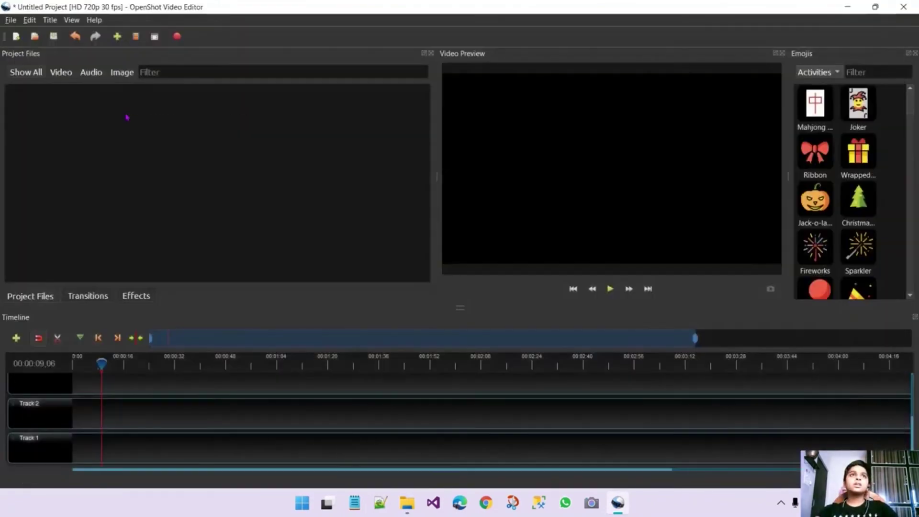
- Import How To Join In 2 Classes With 1 PC.mp4 from the Videos folder into the project
{"action": "right_click", "coordinate": [127, 117]}
{"action": "left_click", "coordinate": [149, 120]}
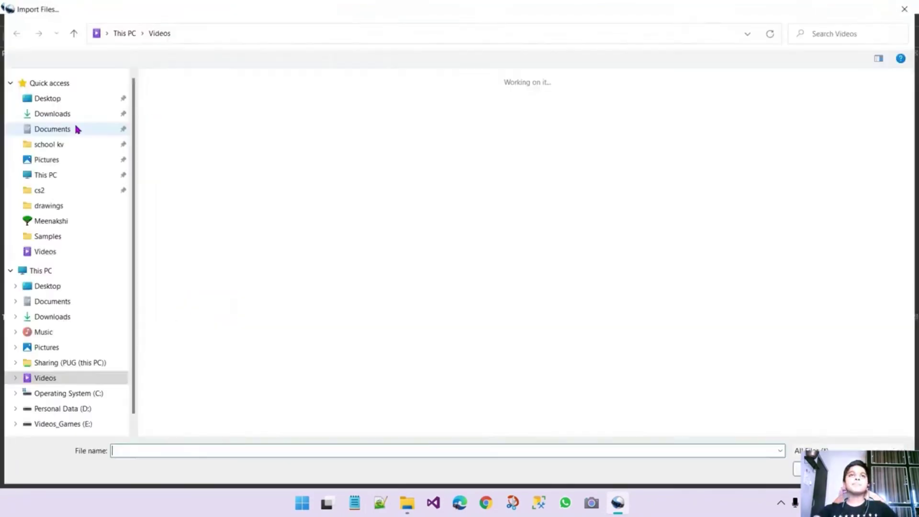
{"action": "scroll", "coordinate": [253, 234], "scroll_direction": "down", "scroll_amount": 5}
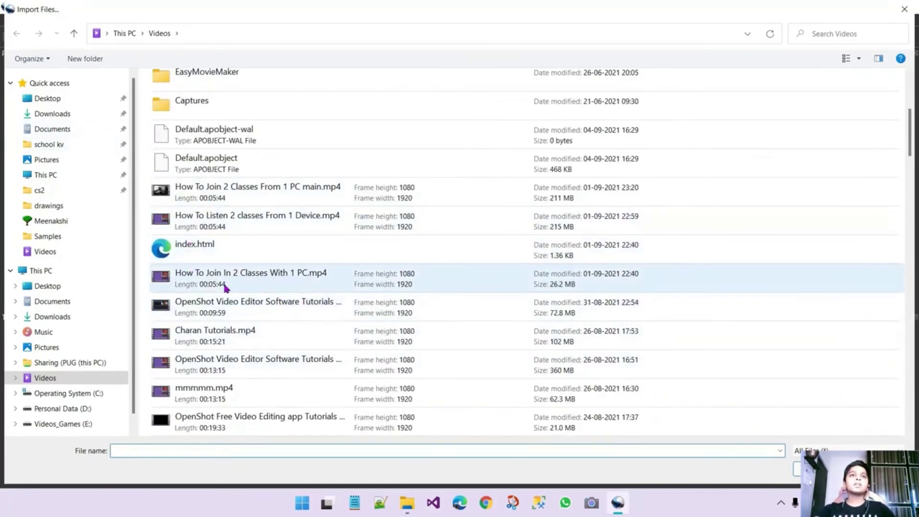
{"action": "scroll", "coordinate": [304, 304], "scroll_direction": "down", "scroll_amount": 2}
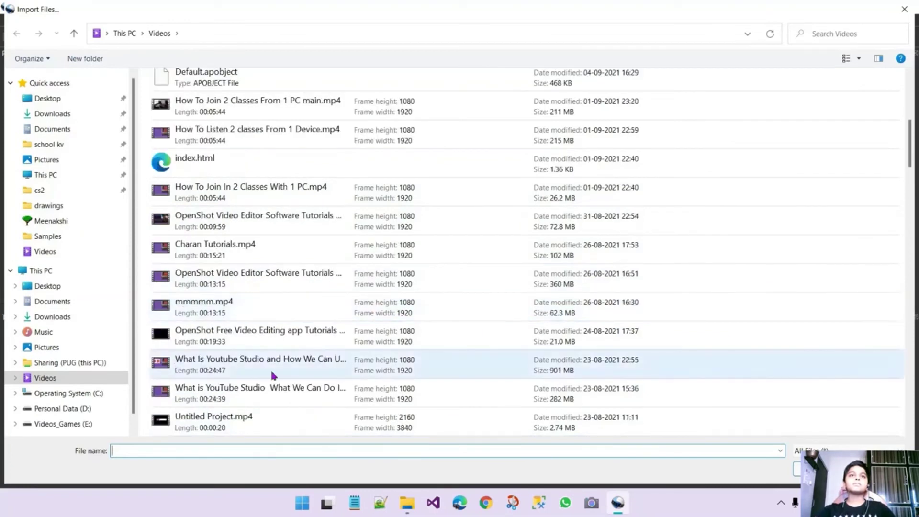
{"action": "scroll", "coordinate": [268, 335], "scroll_direction": "up", "scroll_amount": 2}
{"action": "scroll", "coordinate": [252, 350], "scroll_direction": "up", "scroll_amount": 1}
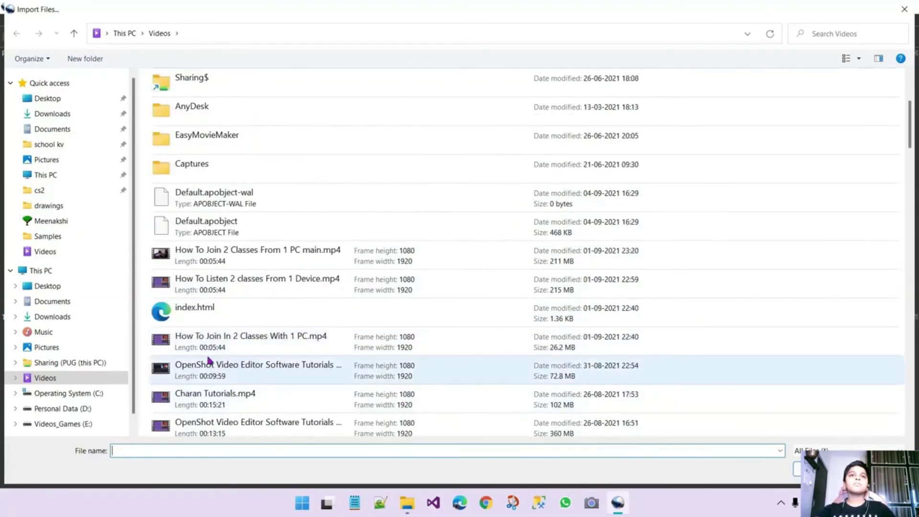
{"action": "double_click", "coordinate": [176, 341]}
- Place the imported clip at the start of Track 1, preview it up to about 50 seconds and return the playhead to the start
{"action": "left_click_drag", "start_coordinate": [42, 111], "coordinate": [99, 449]}
{"action": "left_click_drag", "start_coordinate": [100, 369], "coordinate": [84, 365]}
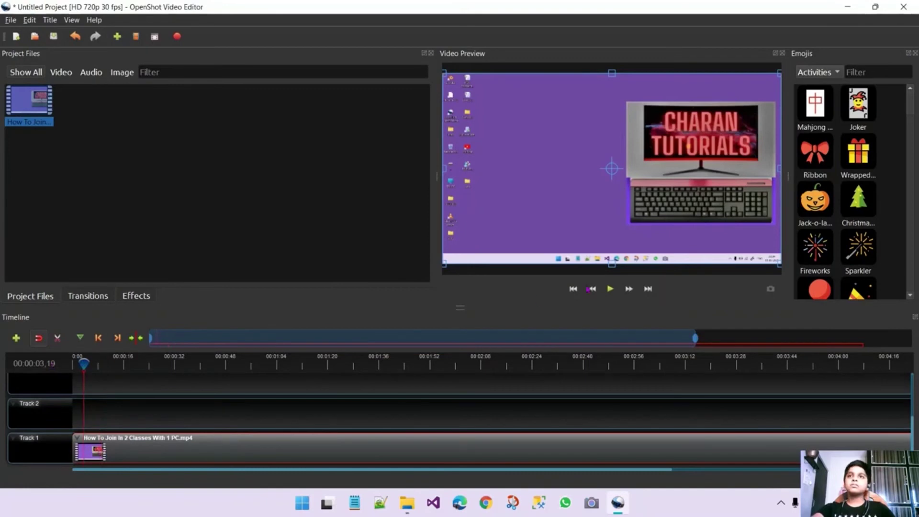
{"action": "left_click", "coordinate": [611, 289]}
{"action": "left_click", "coordinate": [168, 364]}
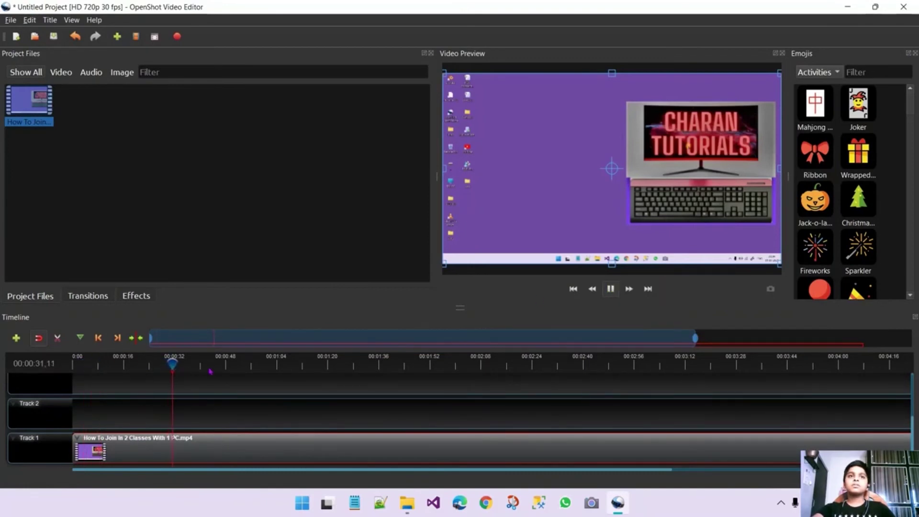
{"action": "left_click", "coordinate": [234, 369]}
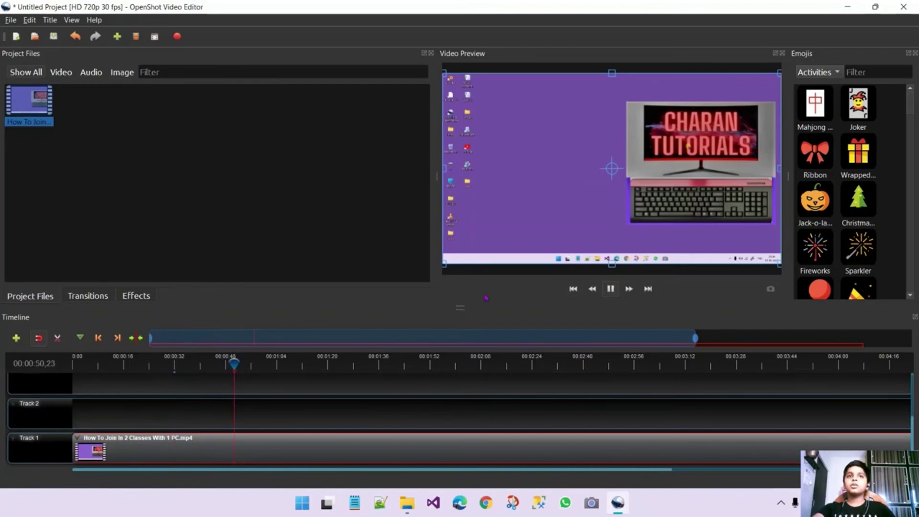
{"action": "left_click_drag", "start_coordinate": [175, 368], "coordinate": [76, 369]}
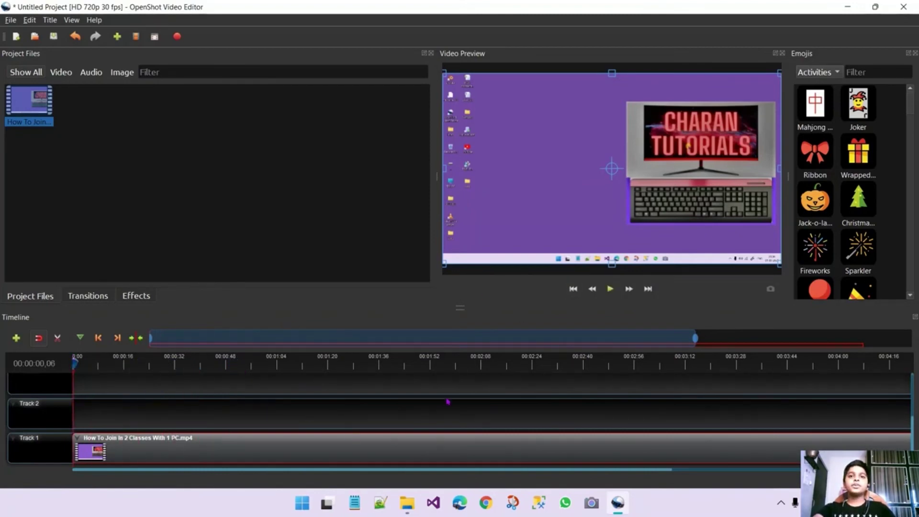
{"action": "left_click", "coordinate": [782, 503]}
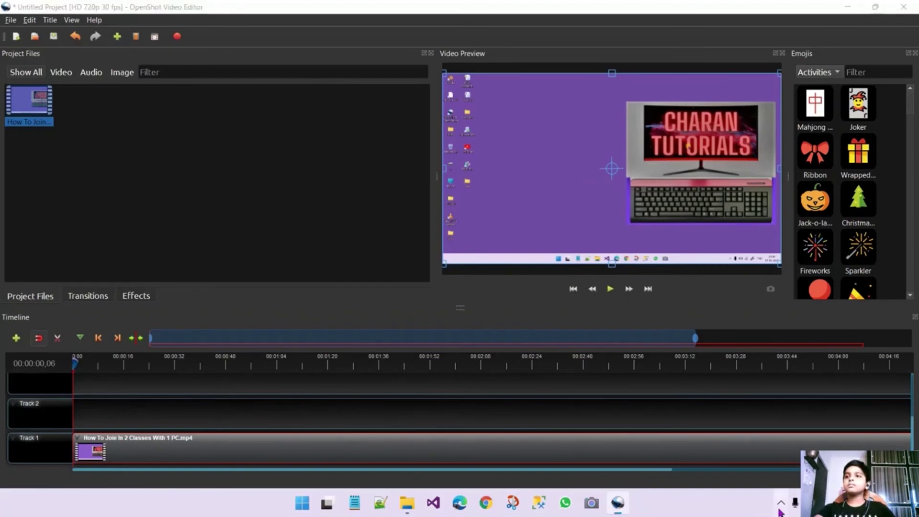
{"action": "left_click", "coordinate": [782, 475]}
{"action": "left_click", "coordinate": [743, 447]}
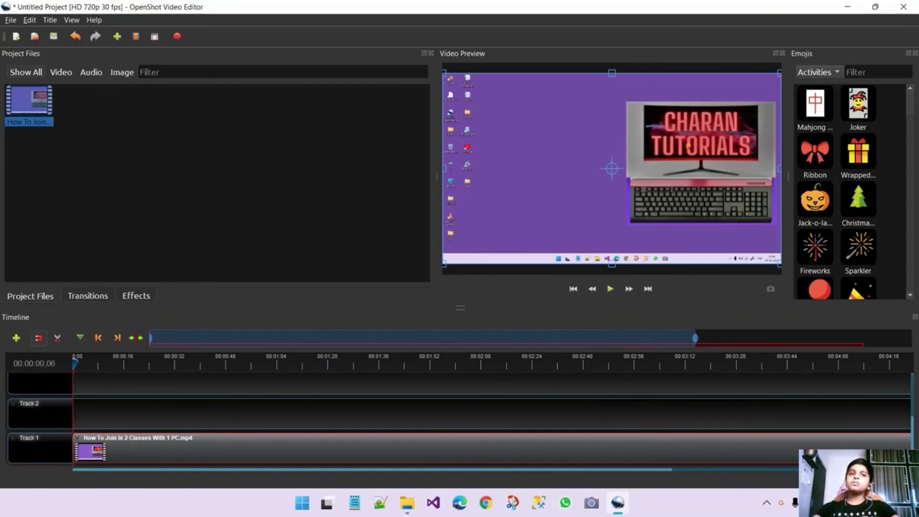
- Move the clip on Track 1 so that it starts at about 17 seconds
{"action": "left_click_drag", "start_coordinate": [103, 453], "coordinate": [159, 452]}
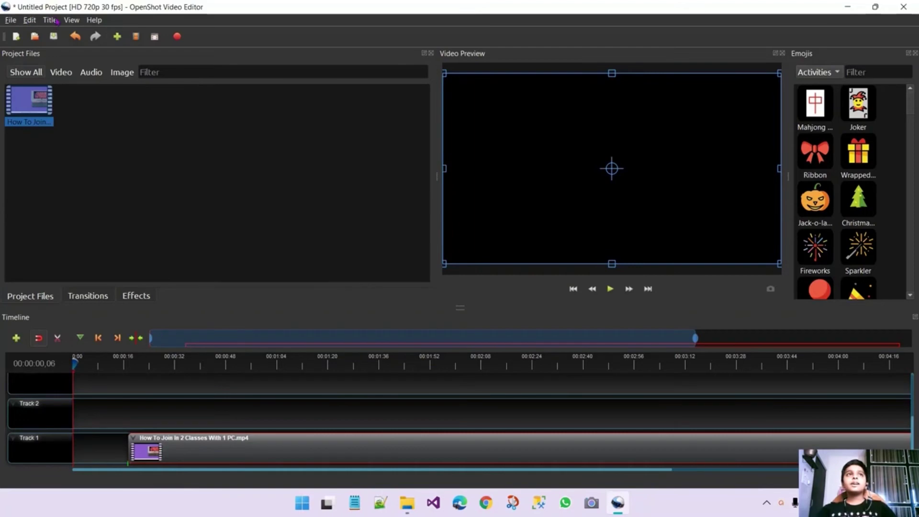
{"action": "left_click", "coordinate": [30, 21]}
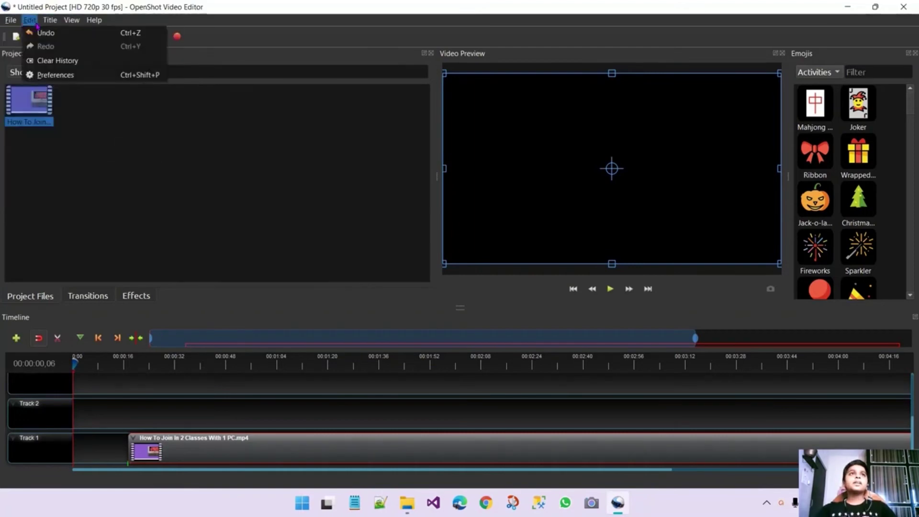
{"action": "left_click", "coordinate": [34, 24]}
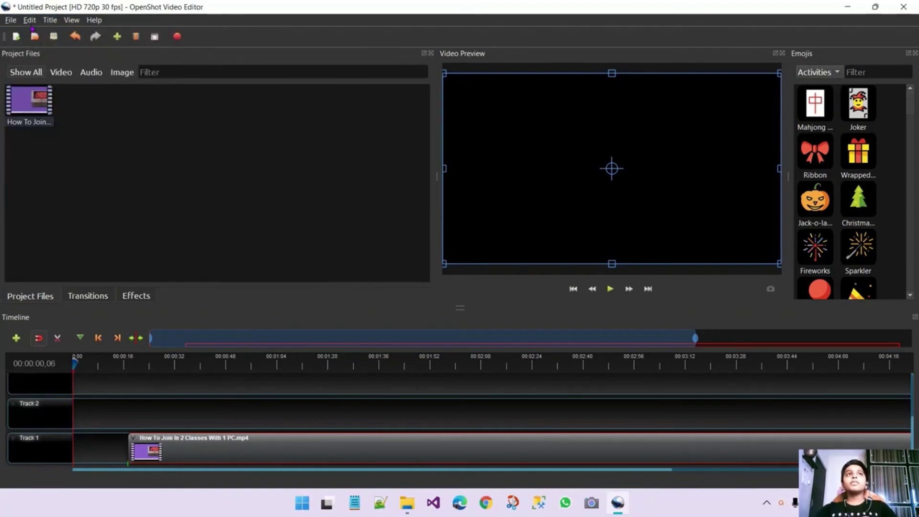
{"action": "left_click", "coordinate": [71, 20]}
{"action": "mouse_move", "coordinate": [49, 20]}
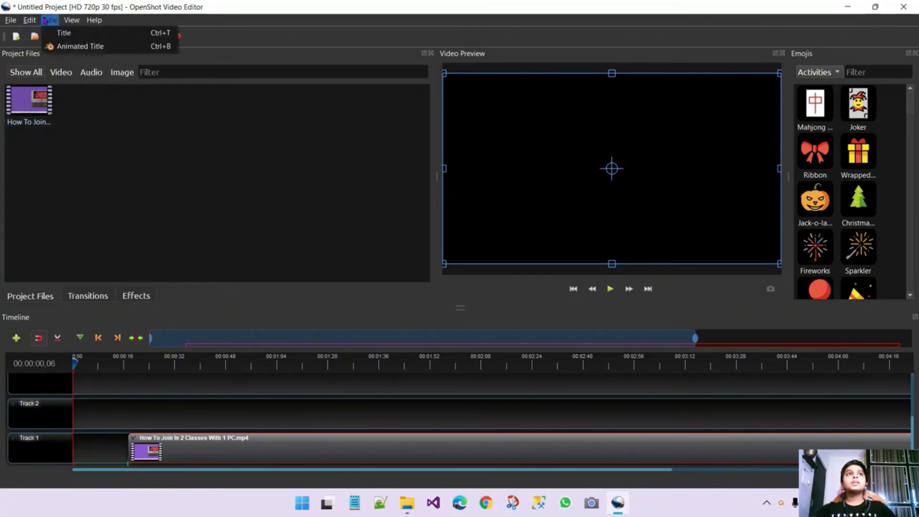
{"action": "left_click", "coordinate": [60, 47]}
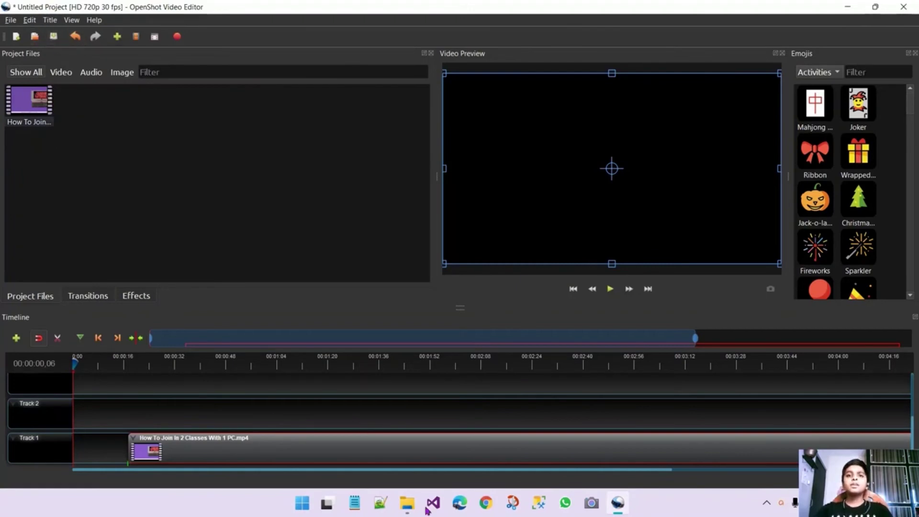
- Switch to Google Chrome and open a new tab in the existing browser profile
{"action": "left_click", "coordinate": [488, 505]}
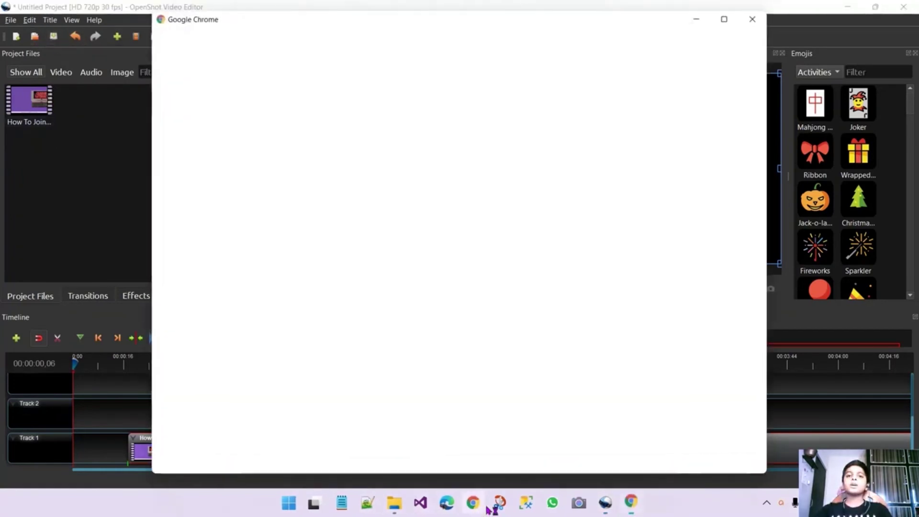
{"action": "left_click", "coordinate": [428, 322]}
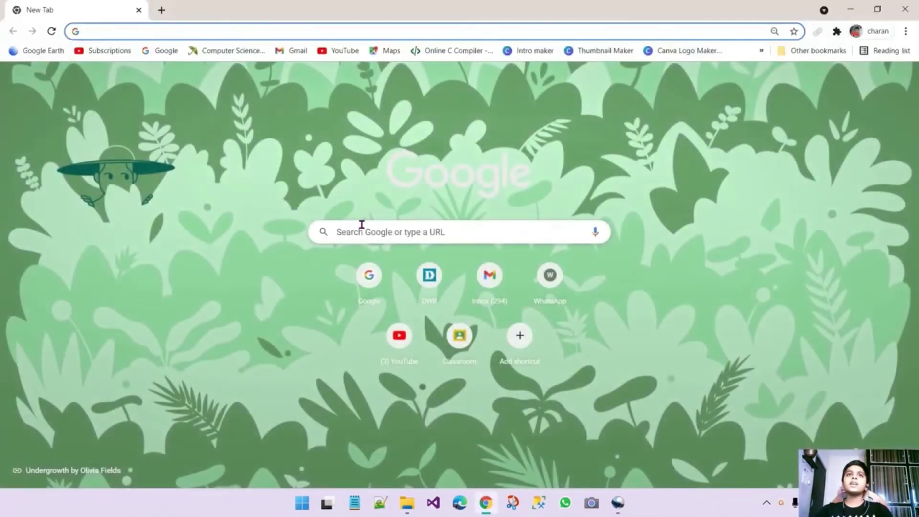
{"action": "left_click", "coordinate": [362, 225]}
{"action": "left_click", "coordinate": [719, 242]}
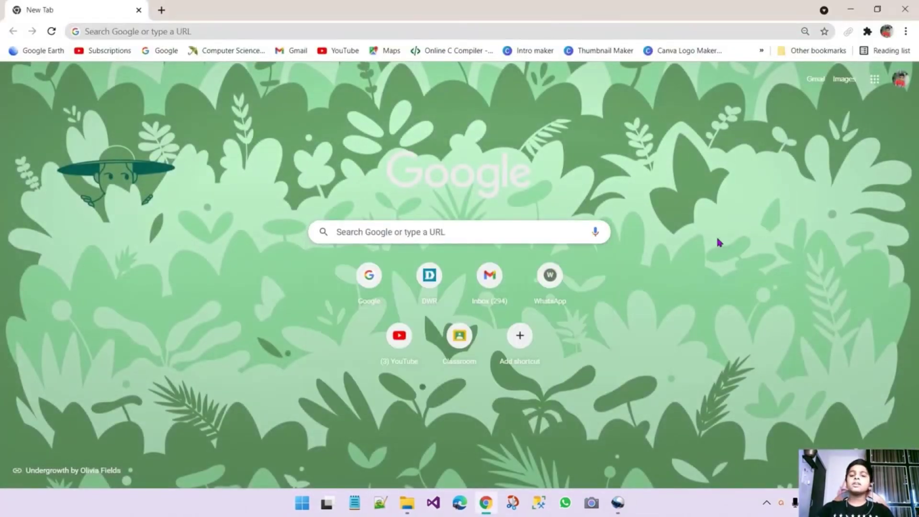
- Try to search Google for Blender from the new tab page
{"action": "left_click", "coordinate": [521, 239]}
{"action": "type", "text": "Bl"}
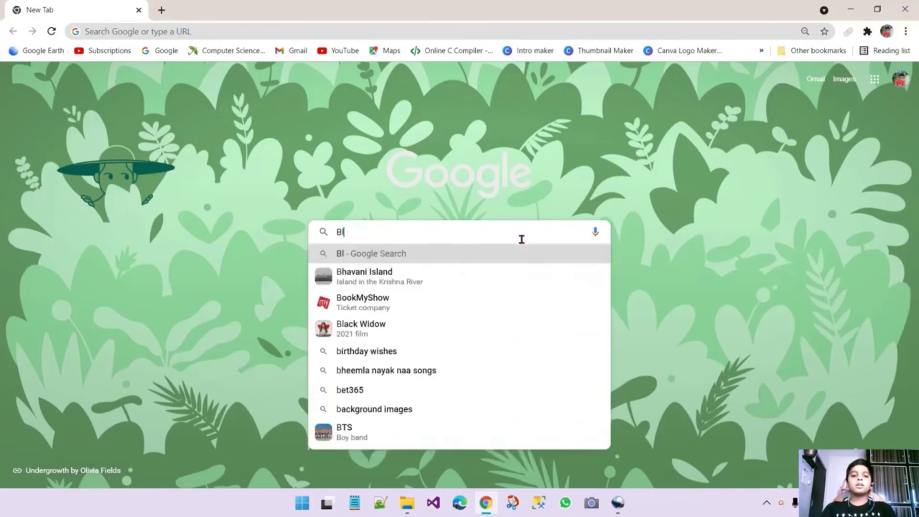
{"action": "type", "text": "ender"}
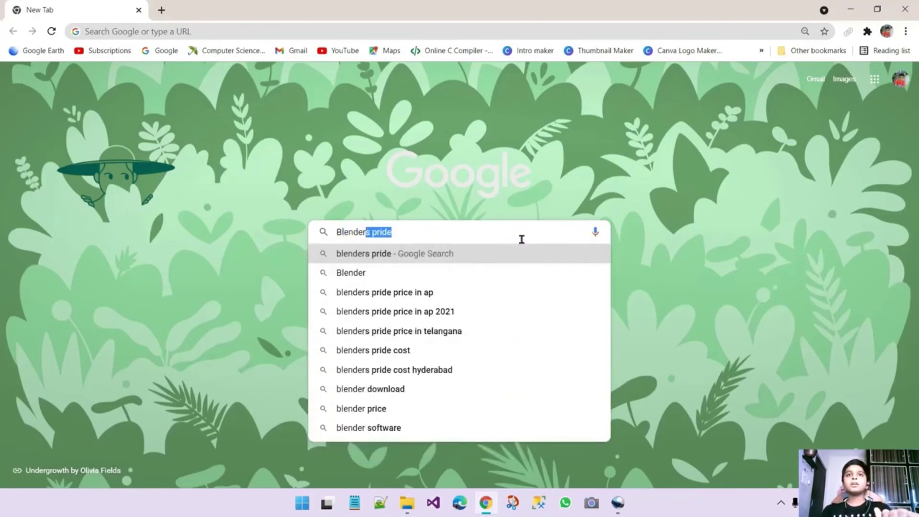
{"action": "key", "text": "Left"}
{"action": "key", "text": "BackSpace"}
{"action": "key", "text": "BackSpace"}
{"action": "key", "text": "BackSpace"}
{"action": "key", "text": "BackSpace"}
{"action": "key", "text": "BackSpace"}
{"action": "key", "text": "BackSpace"}
{"action": "key", "text": "BackSpace"}
{"action": "key", "text": "BackSpace"}
{"action": "key", "text": "BackSpace"}
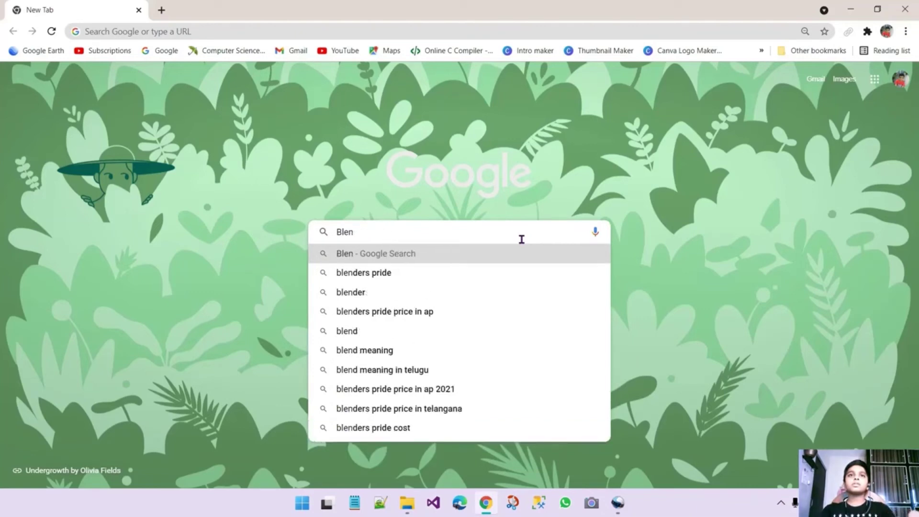
{"action": "type", "text": "der"}
{"action": "key", "text": "Return"}
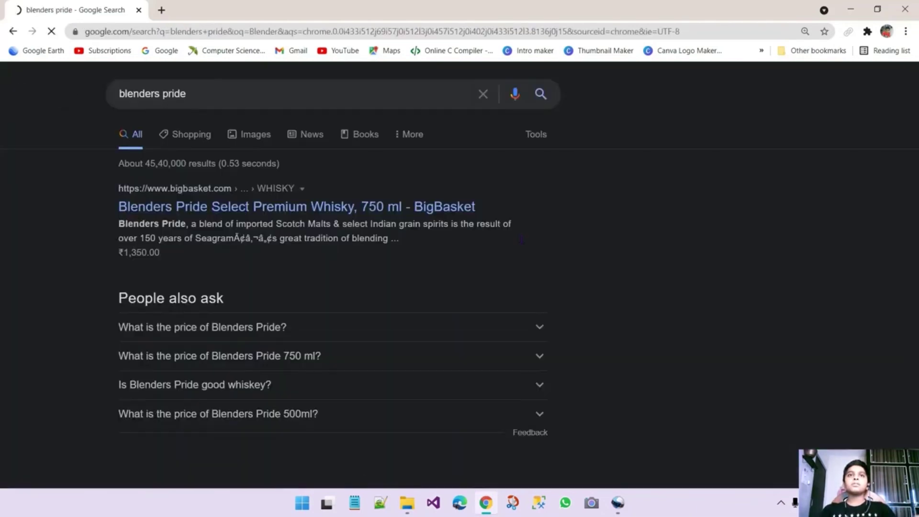
- Shorten the query on the results page to "blender" and run the search again
{"action": "left_click_drag", "start_coordinate": [187, 94], "coordinate": [161, 94]}
{"action": "key", "text": "BackSpace"}
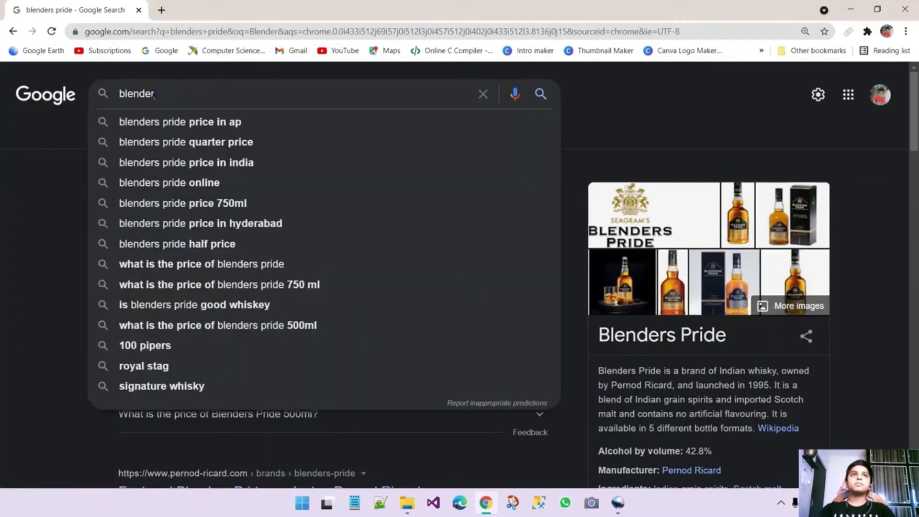
{"action": "key", "text": "Return"}
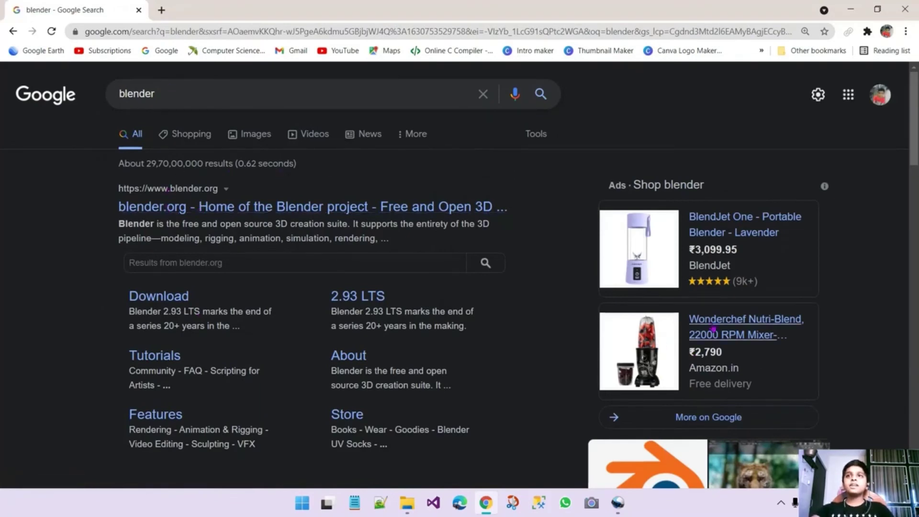
- Open the blender.org home page from the results to view the Blender 2.93.4 download option, and close the browser tab
{"action": "scroll", "coordinate": [849, 266], "scroll_direction": "down", "scroll_amount": 3}
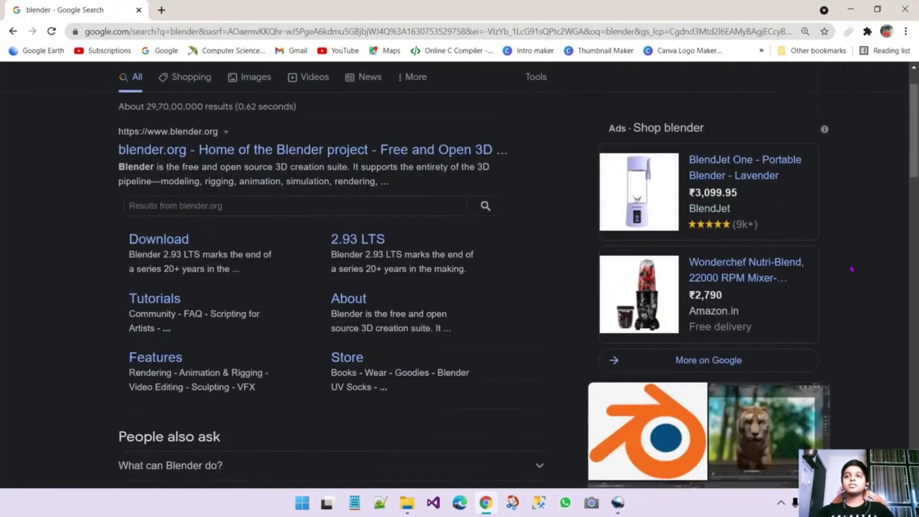
{"action": "scroll", "coordinate": [638, 321], "scroll_direction": "up", "scroll_amount": 3}
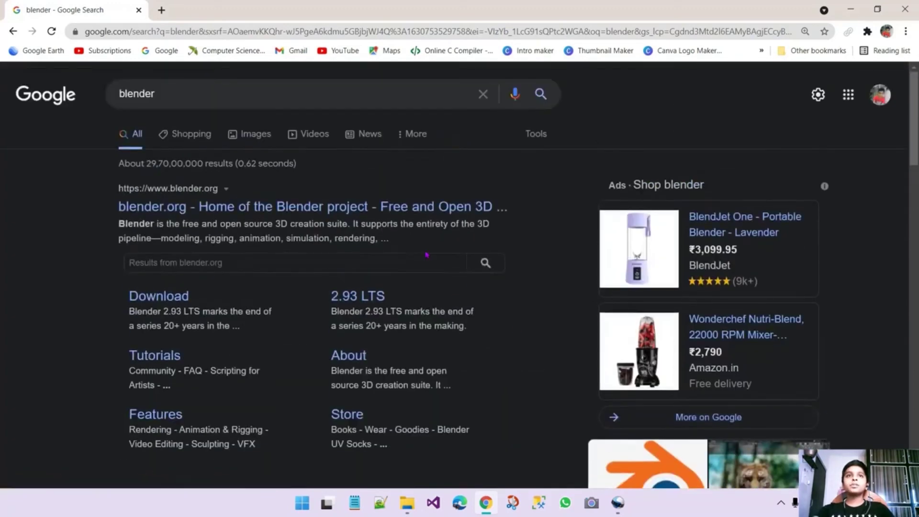
{"action": "left_click", "coordinate": [415, 208]}
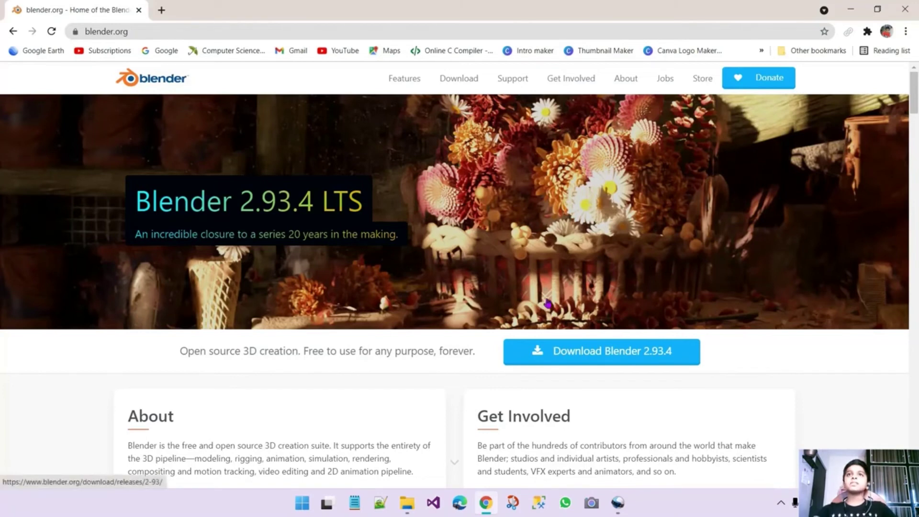
{"action": "left_click_drag", "start_coordinate": [601, 223], "coordinate": [202, 271]}
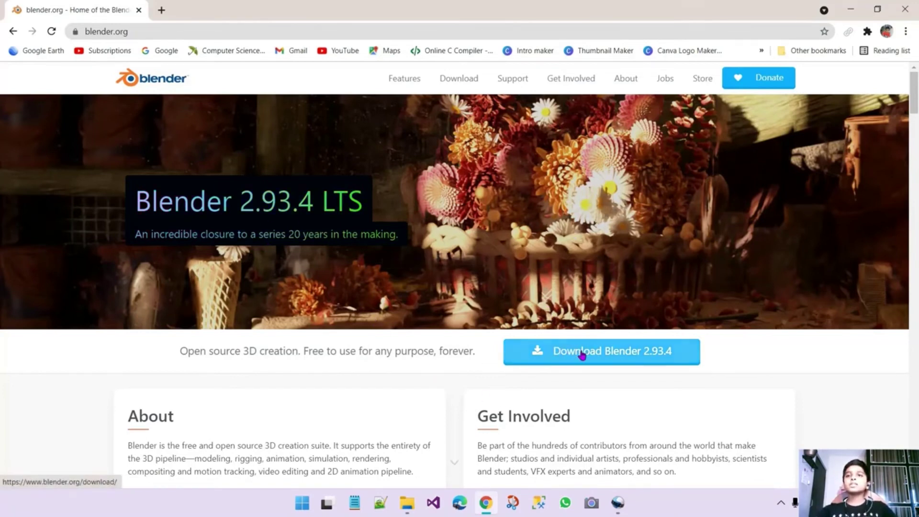
{"action": "left_click", "coordinate": [139, 10]}
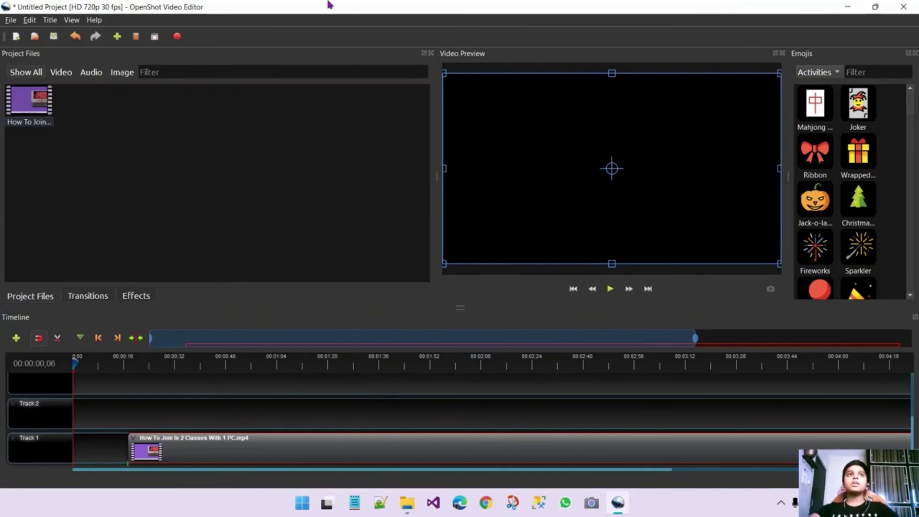
- Set the Blender Command path in the OpenShot preferences to C:/Downloads/blender.exe
{"action": "left_click", "coordinate": [29, 22]}
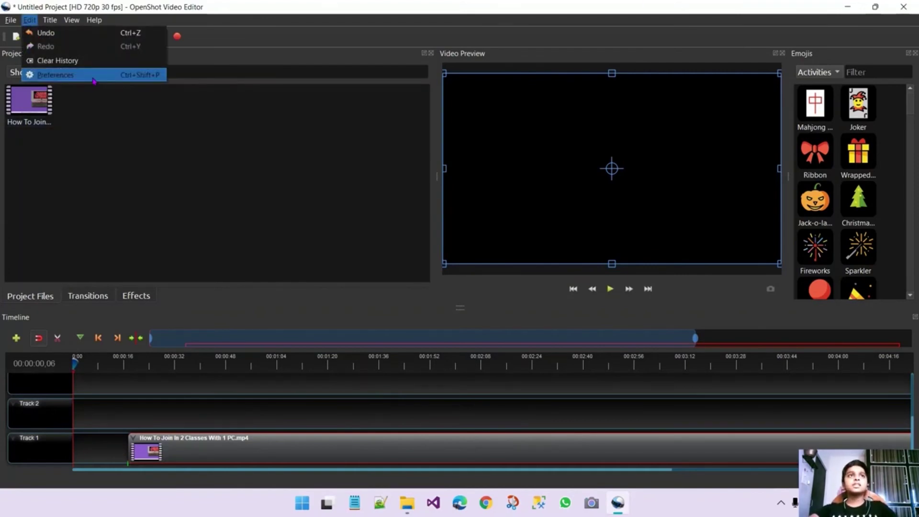
{"action": "left_click", "coordinate": [93, 76]}
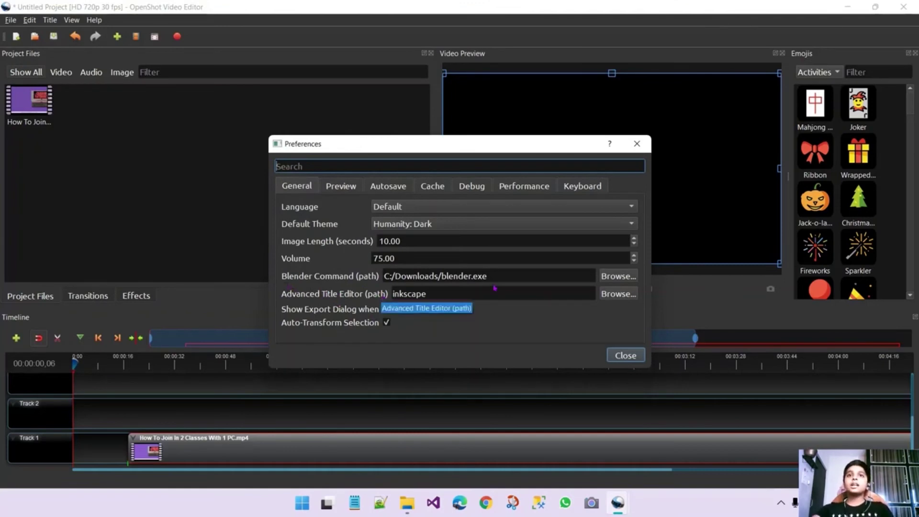
{"action": "left_click", "coordinate": [609, 277]}
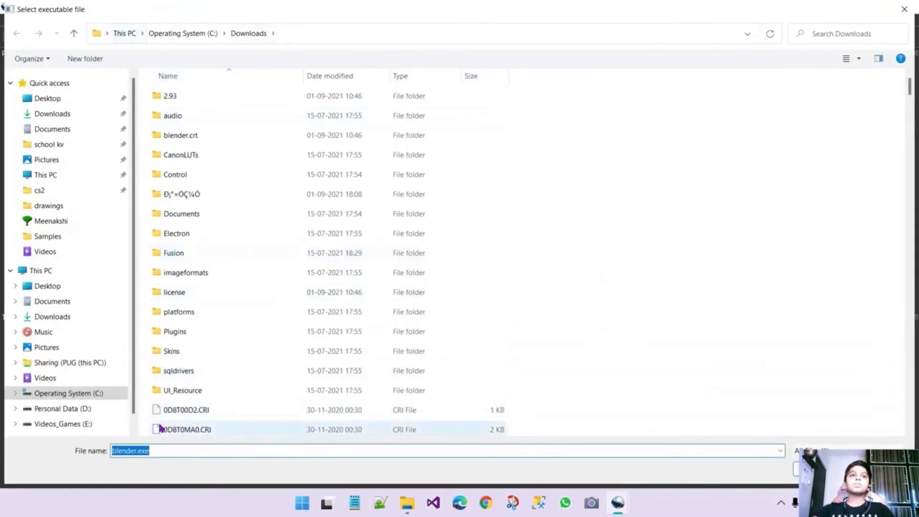
{"action": "left_click", "coordinate": [797, 469]}
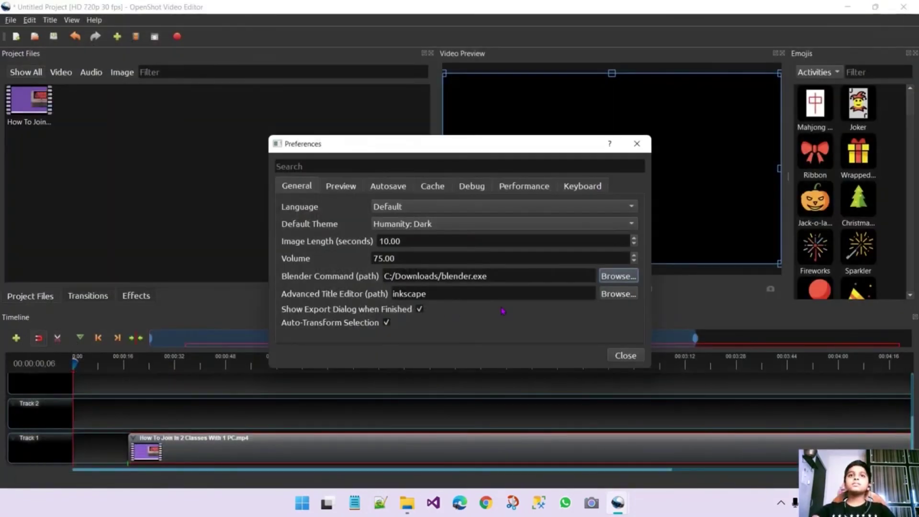
- Close the preferences, start a new animated title and choose the Glare template
{"action": "left_click", "coordinate": [624, 357]}
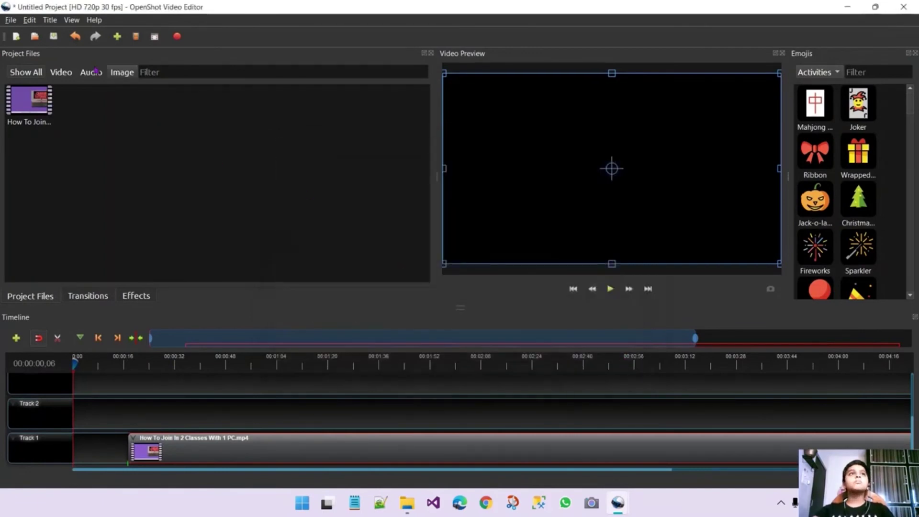
{"action": "left_click", "coordinate": [43, 19]}
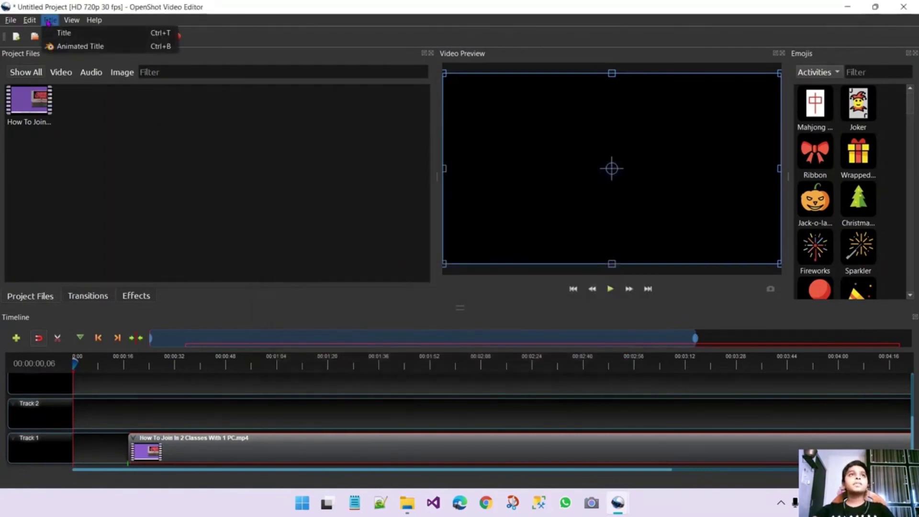
{"action": "left_click", "coordinate": [91, 50]}
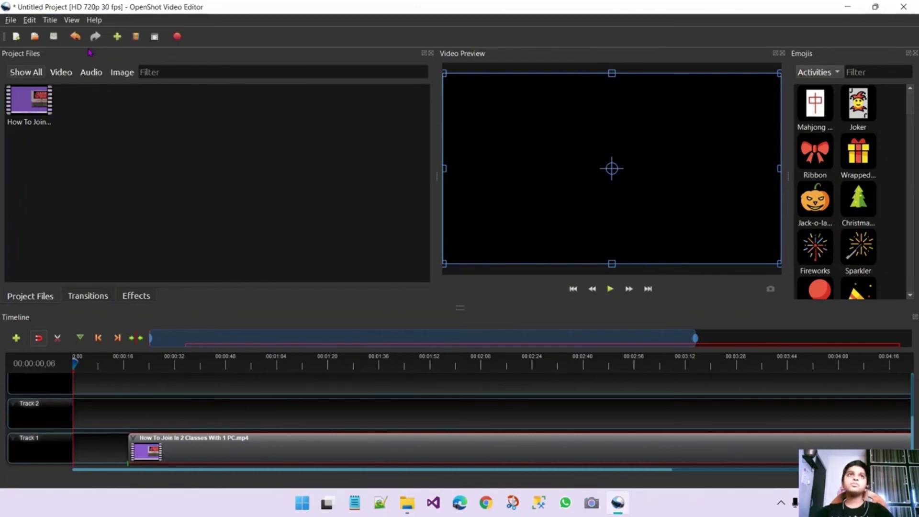
{"action": "scroll", "coordinate": [393, 234], "scroll_direction": "down", "scroll_amount": 2}
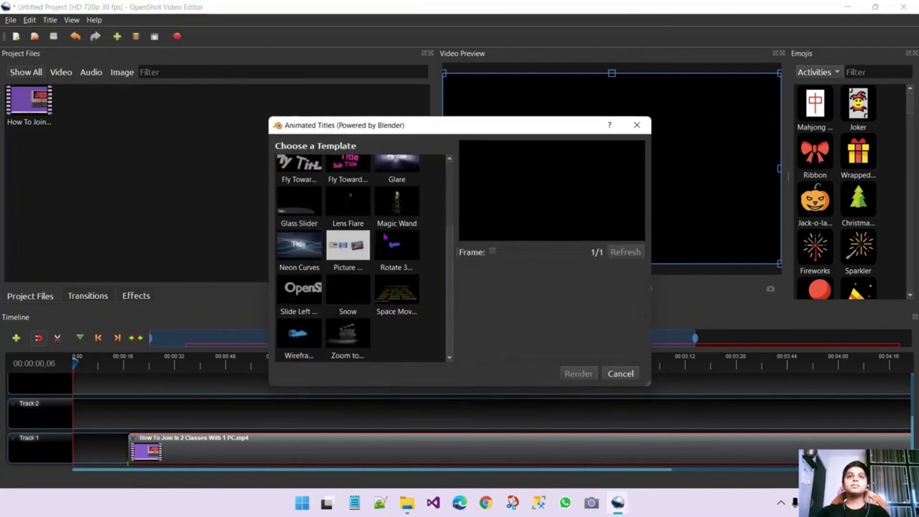
{"action": "scroll", "coordinate": [404, 336], "scroll_direction": "up", "scroll_amount": 2}
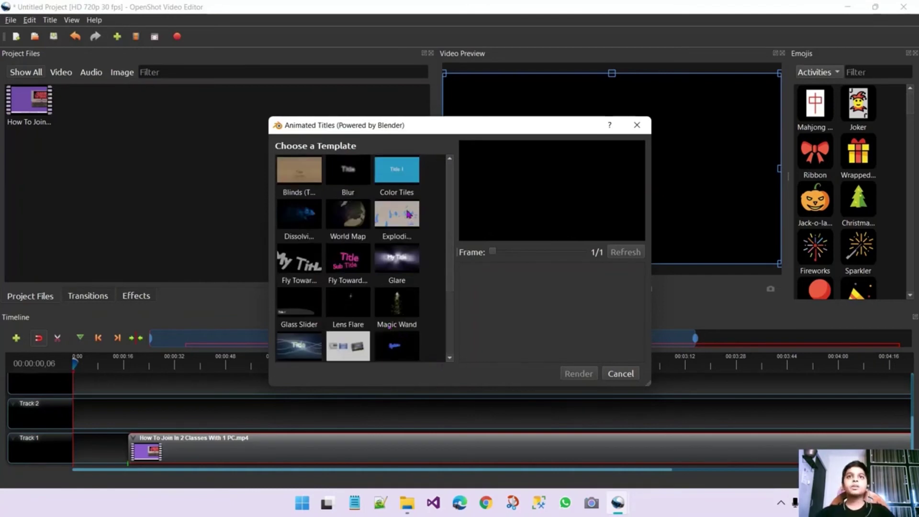
{"action": "left_click", "coordinate": [407, 268]}
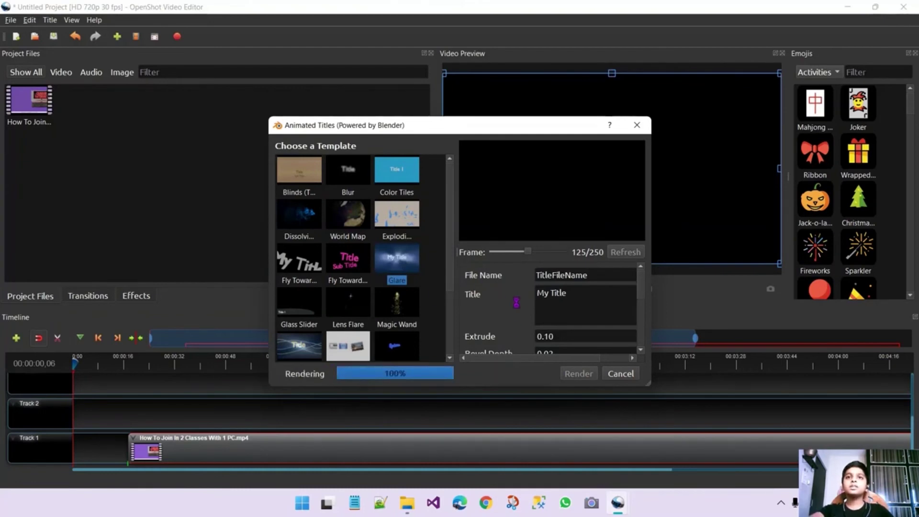
- Replace the Glare template's title text with "Charan Tutorials"
{"action": "left_click", "coordinate": [580, 302]}
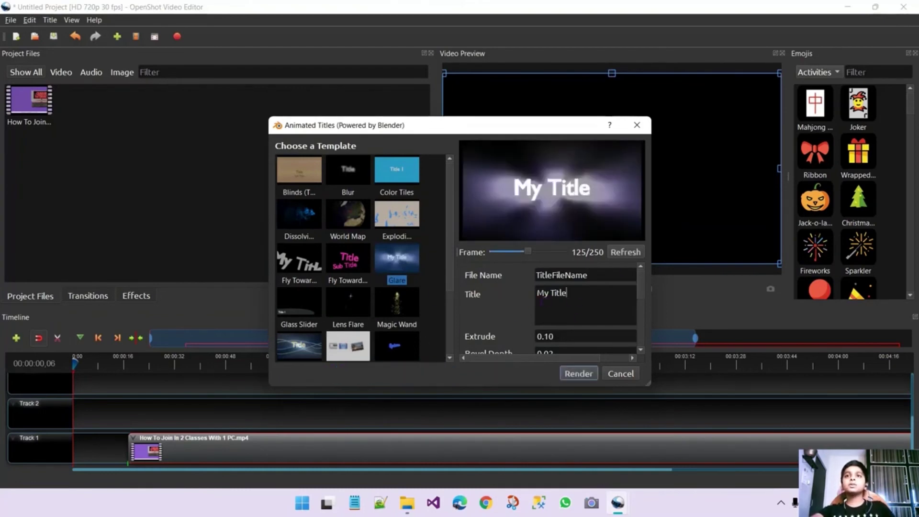
{"action": "left_click_drag", "start_coordinate": [567, 293], "coordinate": [539, 295]}
{"action": "key", "text": "BackSpace"}
{"action": "type", "text": "Charan Tutorials"}
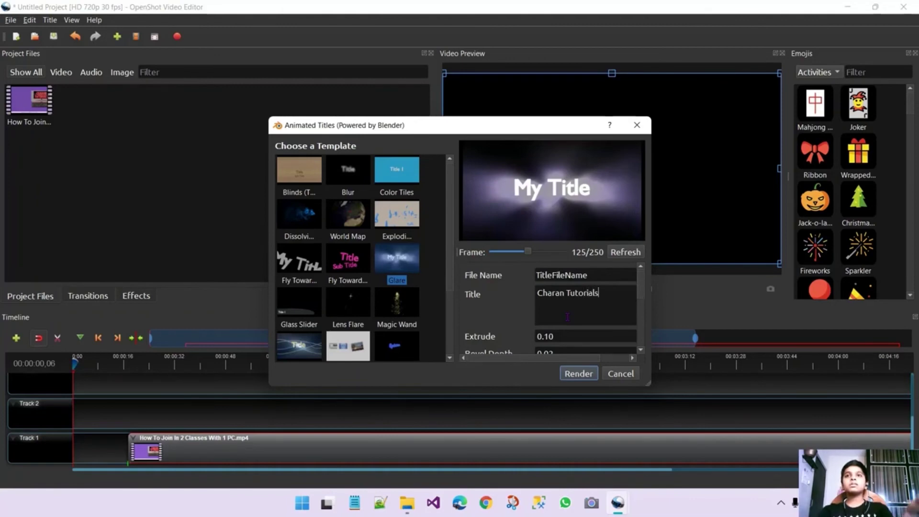
- Set the animated title's file name to "Charan Tutorials"
{"action": "left_click_drag", "start_coordinate": [536, 275], "coordinate": [567, 277]}
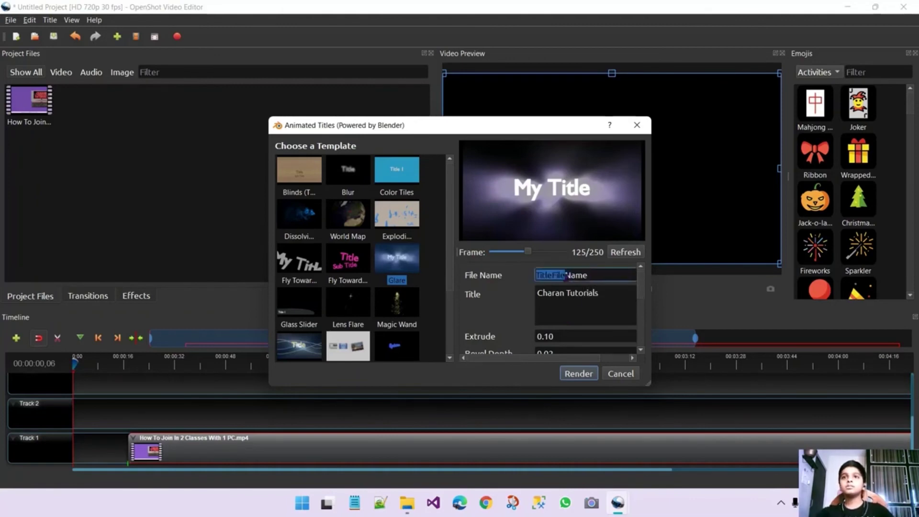
{"action": "left_click", "coordinate": [603, 278]}
{"action": "key", "text": "BackSpace"}
{"action": "key", "text": "BackSpace"}
{"action": "key", "text": "BackSpace"}
{"action": "key", "text": "BackSpace"}
{"action": "key", "text": "BackSpace"}
{"action": "key", "text": "BackSpace"}
{"action": "key", "text": "BackSpace"}
{"action": "key", "text": "BackSpace"}
{"action": "key", "text": "BackSpace"}
{"action": "key", "text": "BackSpace"}
{"action": "key", "text": "BackSpace"}
{"action": "key", "text": "BackSpace"}
{"action": "key", "text": "BackSpace"}
{"action": "type", "text": "CHara"}
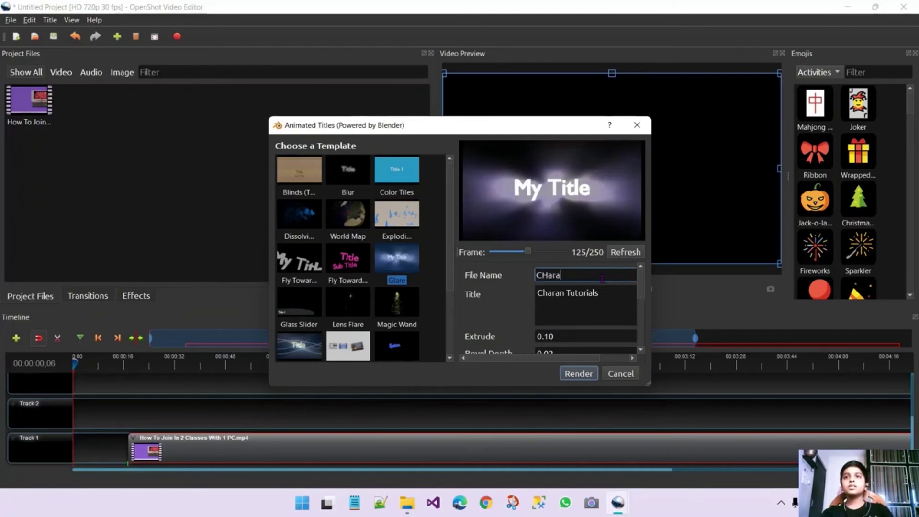
{"action": "key", "text": "BackSpace"}
{"action": "key", "text": "BackSpace"}
{"action": "key", "text": "BackSpace"}
{"action": "key", "text": "BackSpace"}
{"action": "type", "text": "haran Tutorials"}
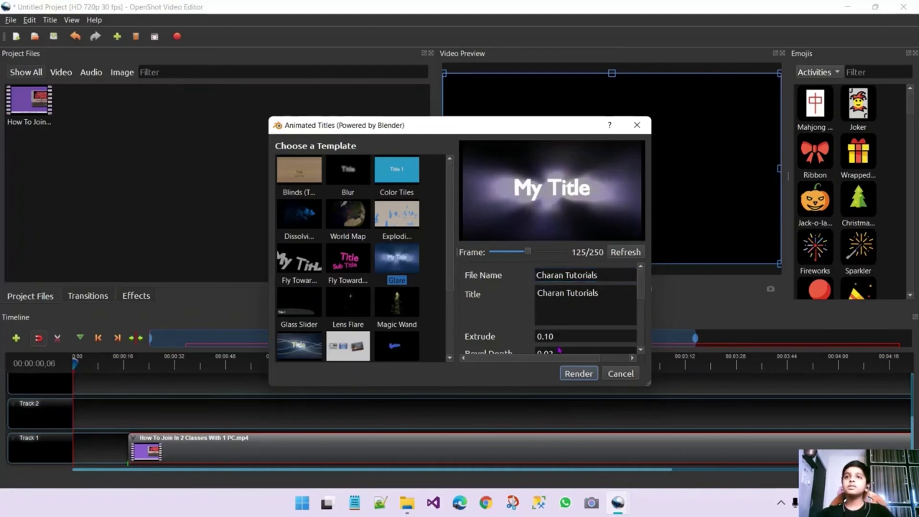
- Refresh the title preview with the new text and render the animated title
{"action": "left_click", "coordinate": [579, 374]}
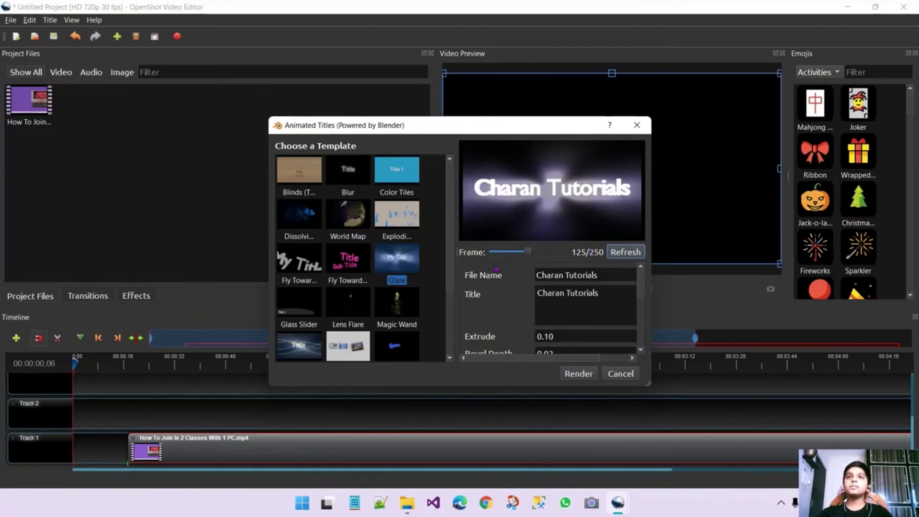
{"action": "left_click", "coordinate": [579, 375]}
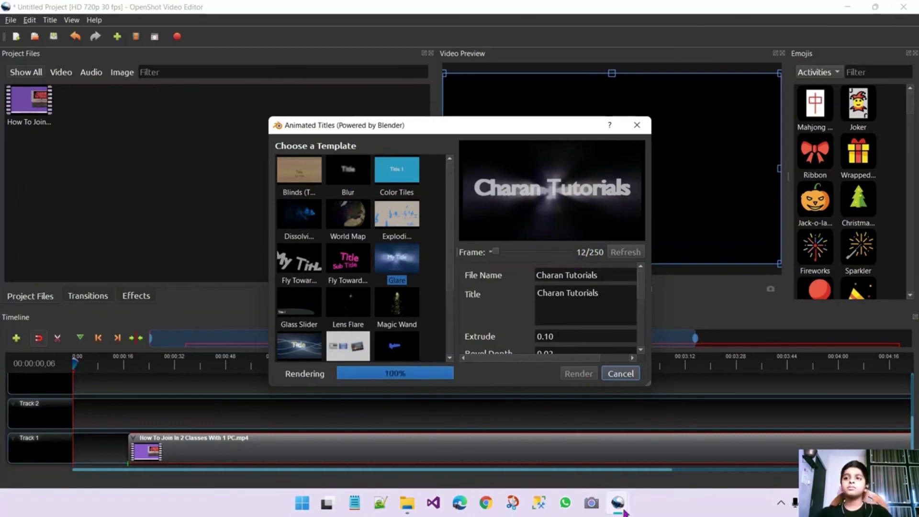
{"action": "left_click", "coordinate": [781, 501]}
{"action": "left_click", "coordinate": [769, 455]}
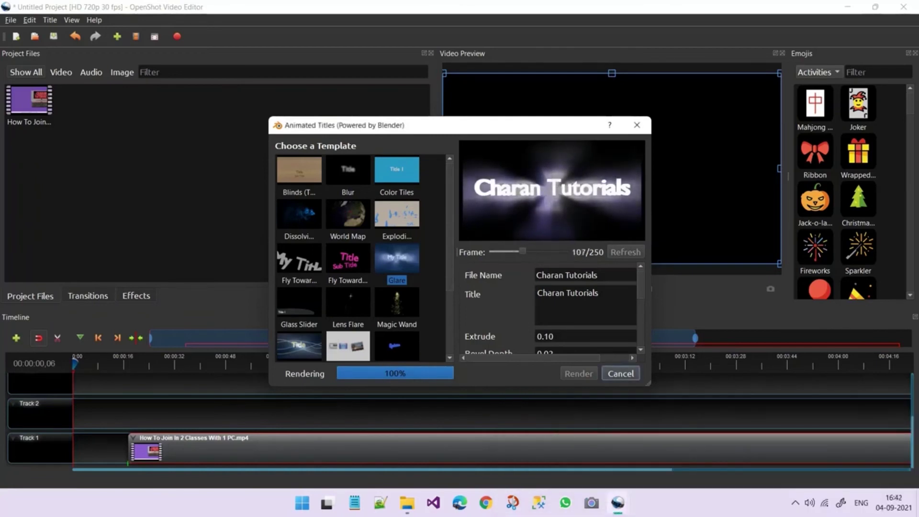
{"action": "mouse_move", "coordinate": [833, 458]}
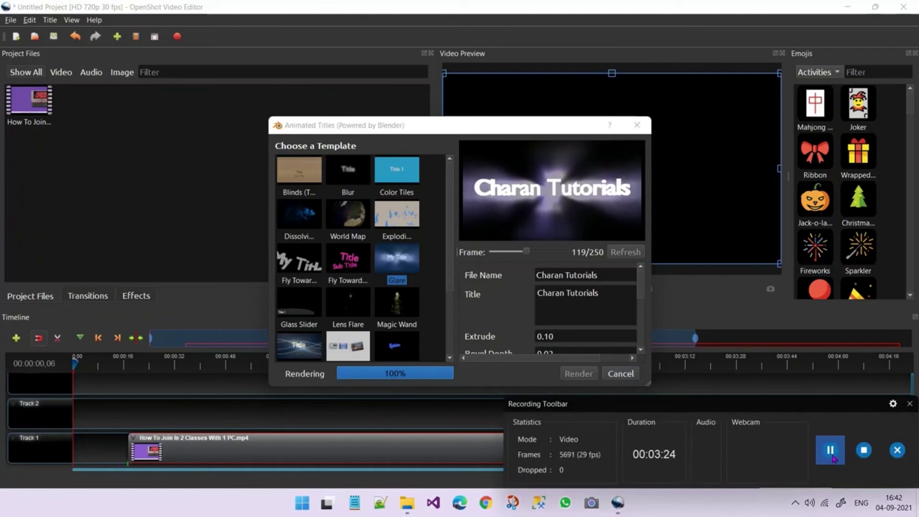
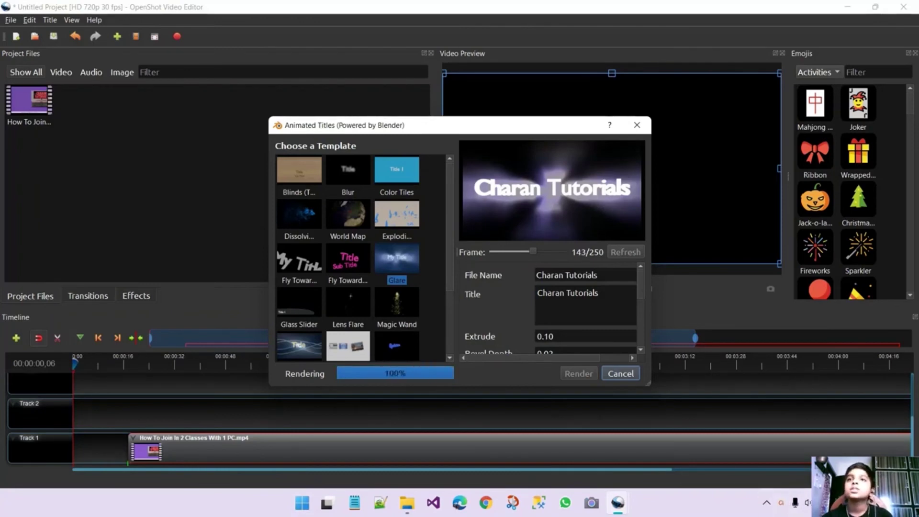
{"action": "left_click", "coordinate": [792, 511]}
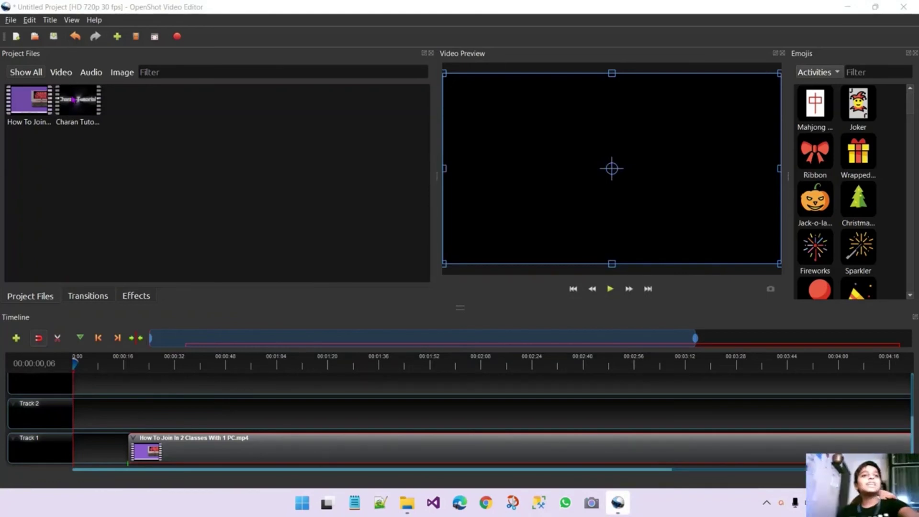
- Place the rendered Charan Tutorials title at the start of Track 1 and move the How To Join In 2 Classes clip directly behind it
{"action": "left_click_drag", "start_coordinate": [78, 103], "coordinate": [84, 451]}
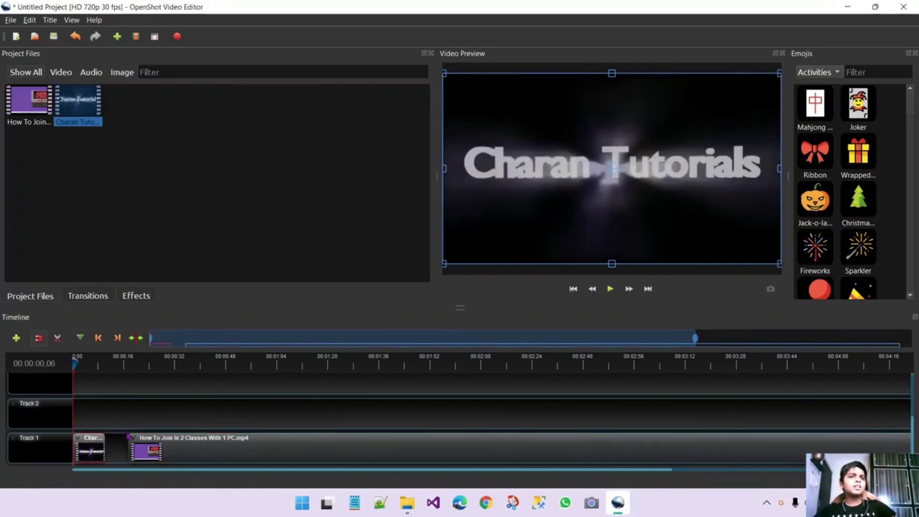
{"action": "left_click_drag", "start_coordinate": [146, 445], "coordinate": [123, 445]}
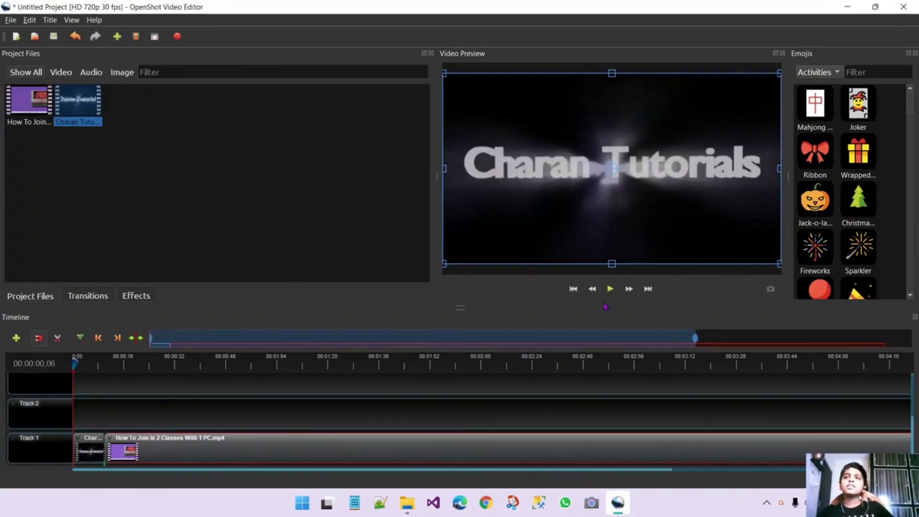
- Play the timeline through the title into the video clip, then return to the start and replay the title's opening
{"action": "left_click", "coordinate": [612, 290]}
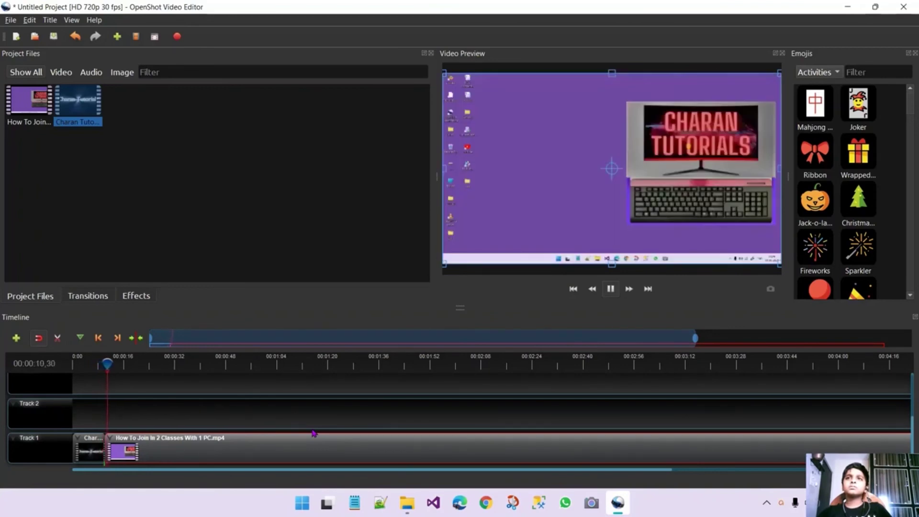
{"action": "left_click", "coordinate": [611, 289]}
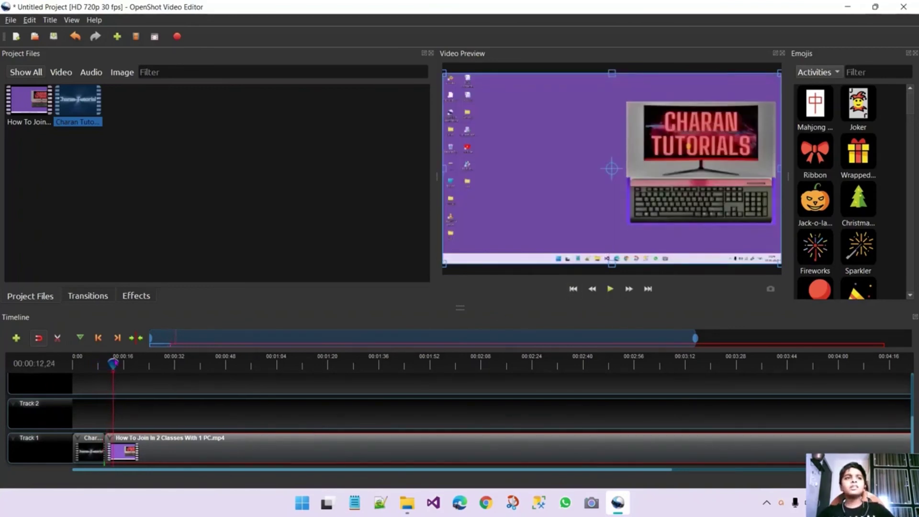
{"action": "left_click_drag", "start_coordinate": [114, 361], "coordinate": [101, 364]}
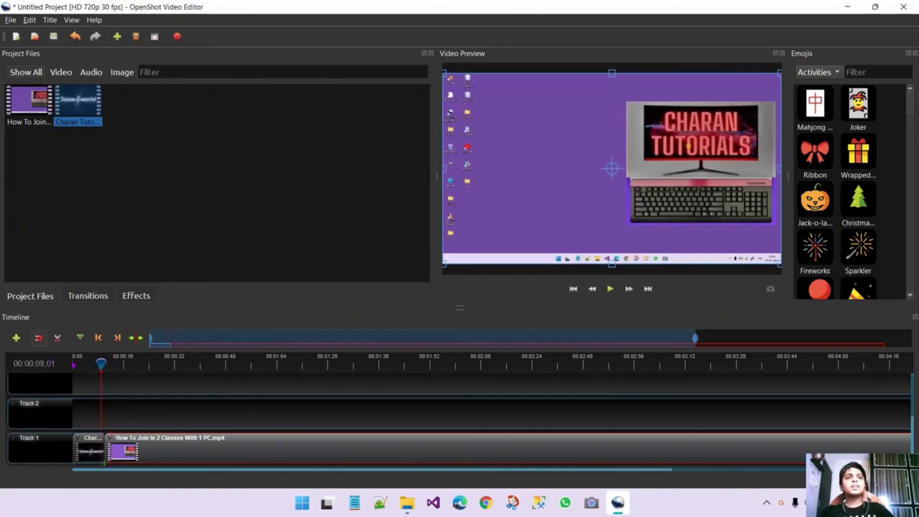
{"action": "left_click", "coordinate": [86, 365]}
{"action": "left_click_drag", "start_coordinate": [93, 369], "coordinate": [72, 364]}
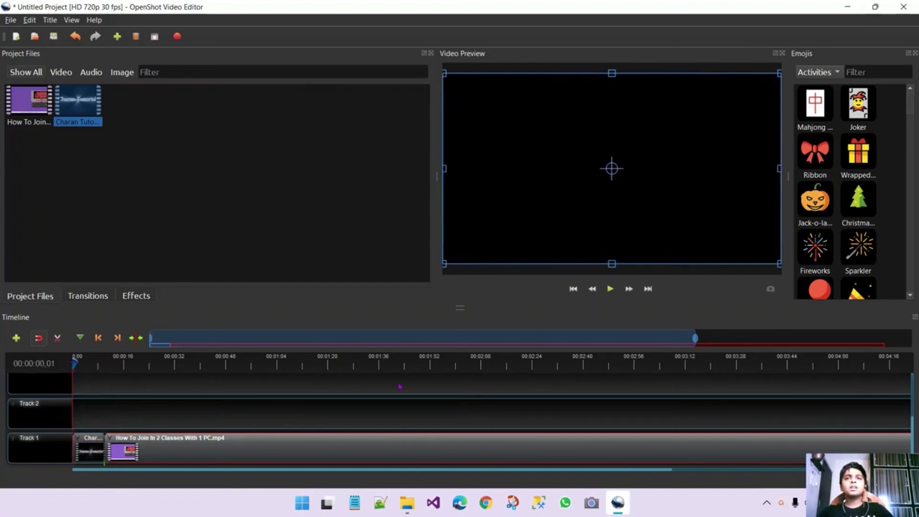
{"action": "left_click", "coordinate": [611, 289]}
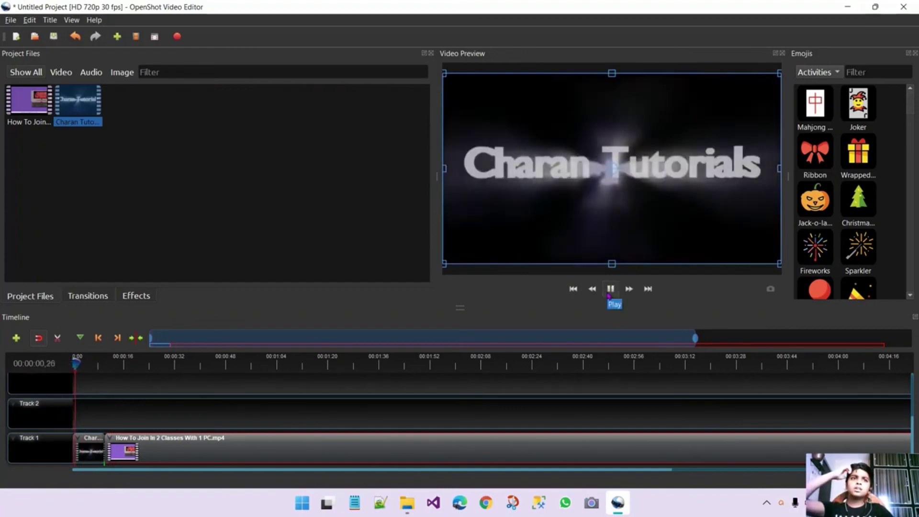
{"action": "left_click", "coordinate": [610, 290]}
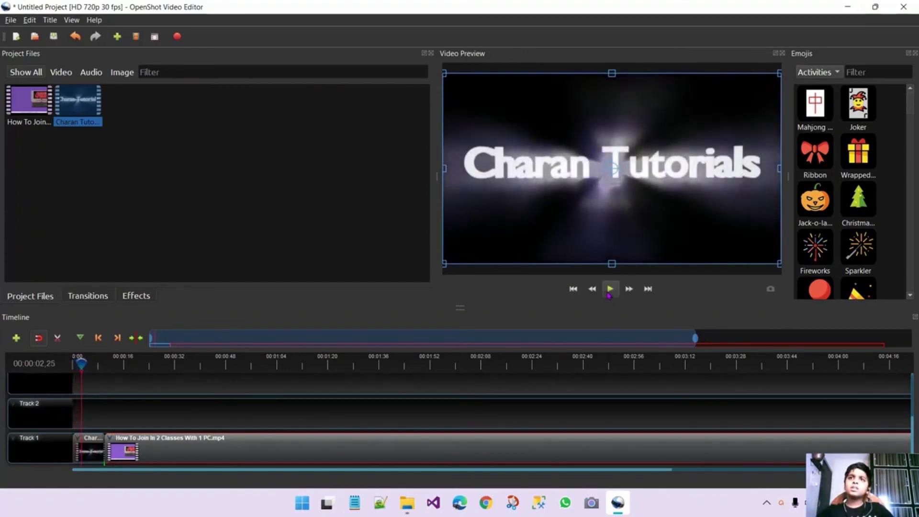
- Speed up the title clip on Track 1 to 8X fast forward
{"action": "right_click", "coordinate": [90, 453]}
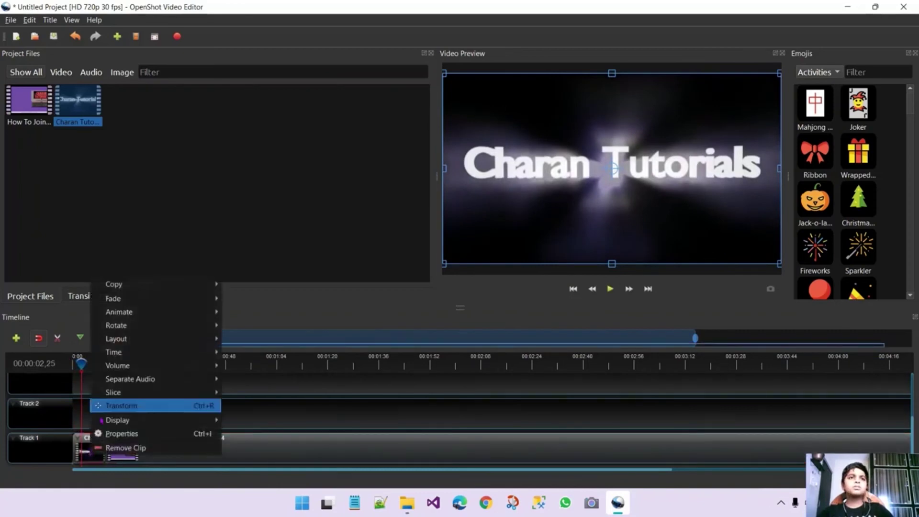
{"action": "mouse_move", "coordinate": [142, 358]}
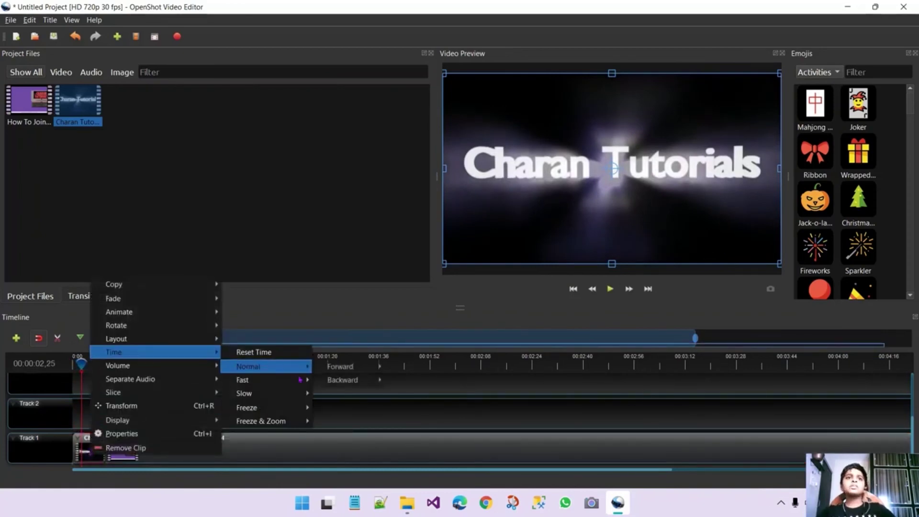
{"action": "mouse_move", "coordinate": [301, 380]}
{"action": "mouse_move", "coordinate": [345, 380]}
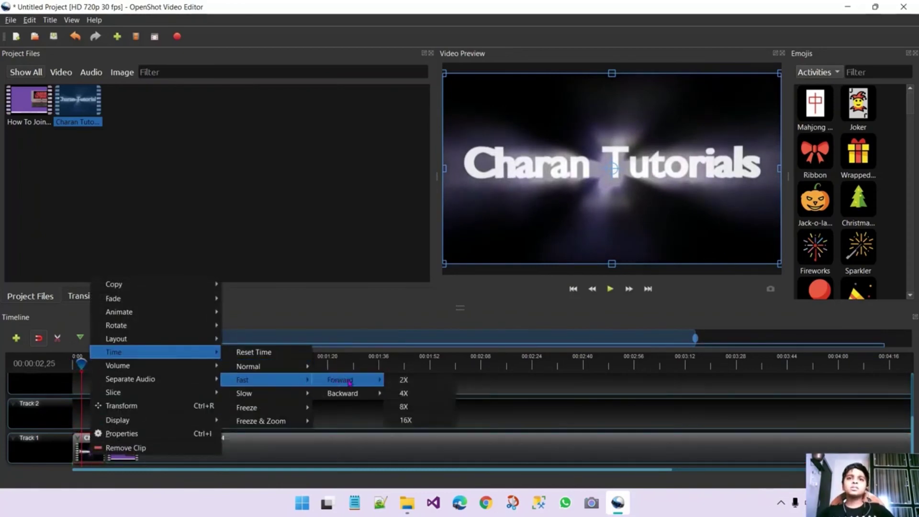
{"action": "left_click", "coordinate": [441, 408]}
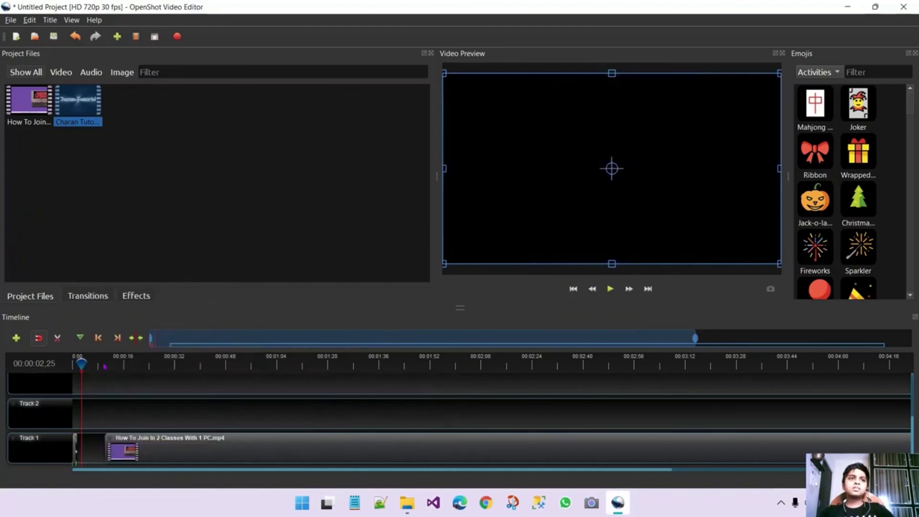
- Move the How To Join In 2 Classes clip close behind the shortened title on Track 1 and play the timeline from the start
{"action": "left_click_drag", "start_coordinate": [80, 364], "coordinate": [75, 365]}
{"action": "left_click_drag", "start_coordinate": [185, 461], "coordinate": [160, 471]}
{"action": "left_click", "coordinate": [610, 290]}
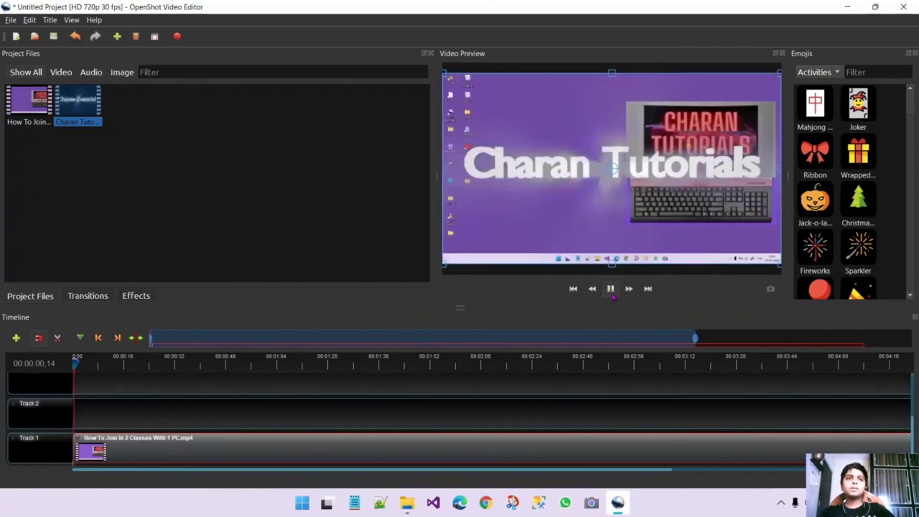
{"action": "left_click", "coordinate": [74, 365]}
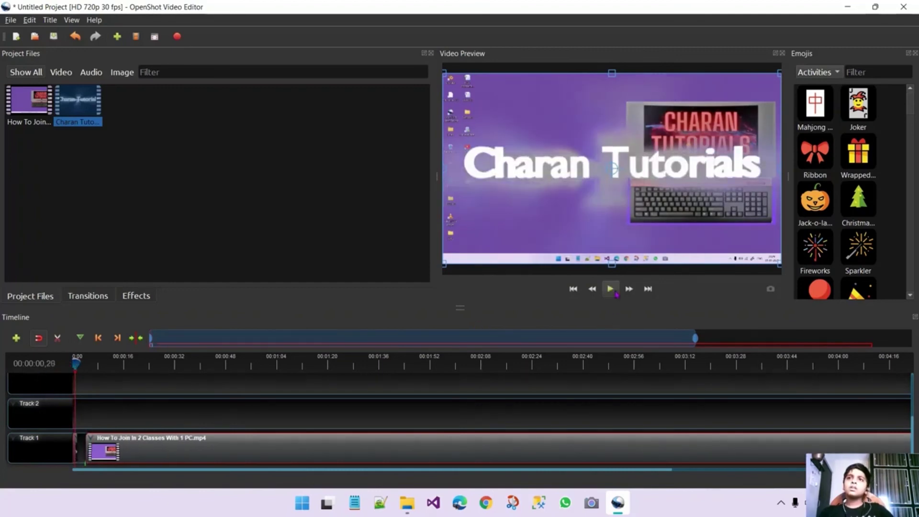
{"action": "left_click", "coordinate": [611, 289]}
{"action": "left_click", "coordinate": [98, 363]}
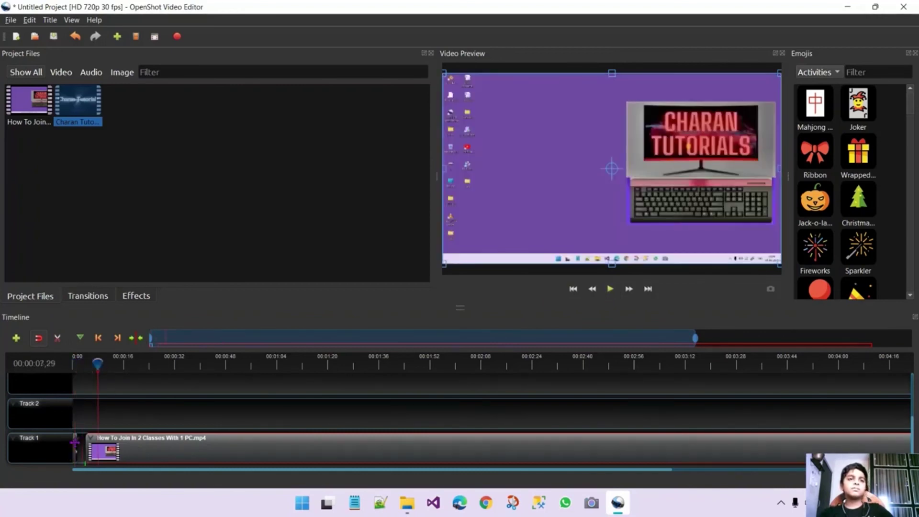
- Try to change the short title clip at the start of Track 1 to 4X fast forward
{"action": "left_click", "coordinate": [76, 443]}
{"action": "right_click", "coordinate": [76, 444]}
{"action": "mouse_move", "coordinate": [143, 354]}
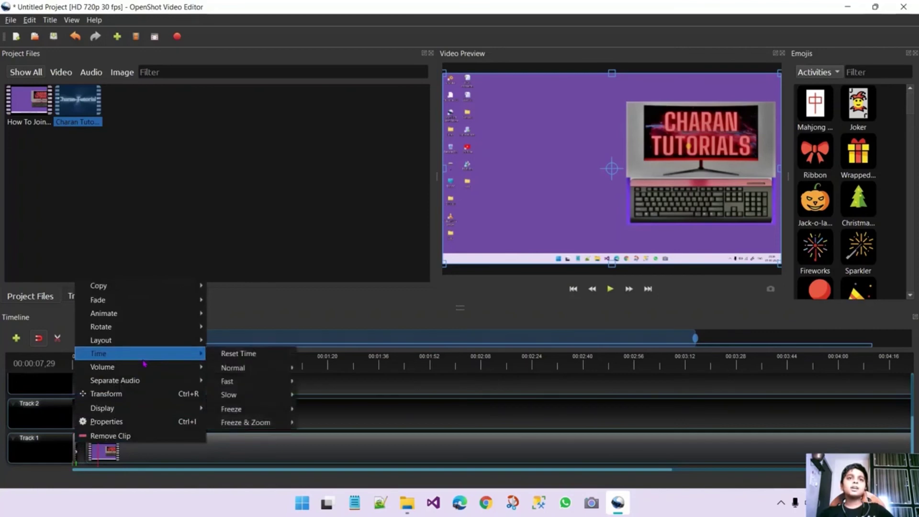
{"action": "mouse_move", "coordinate": [251, 380]}
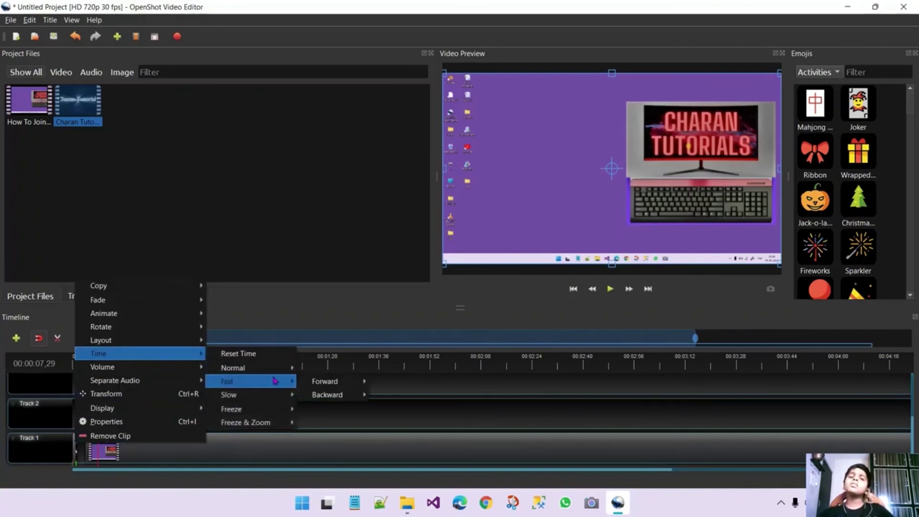
{"action": "mouse_move", "coordinate": [352, 387]}
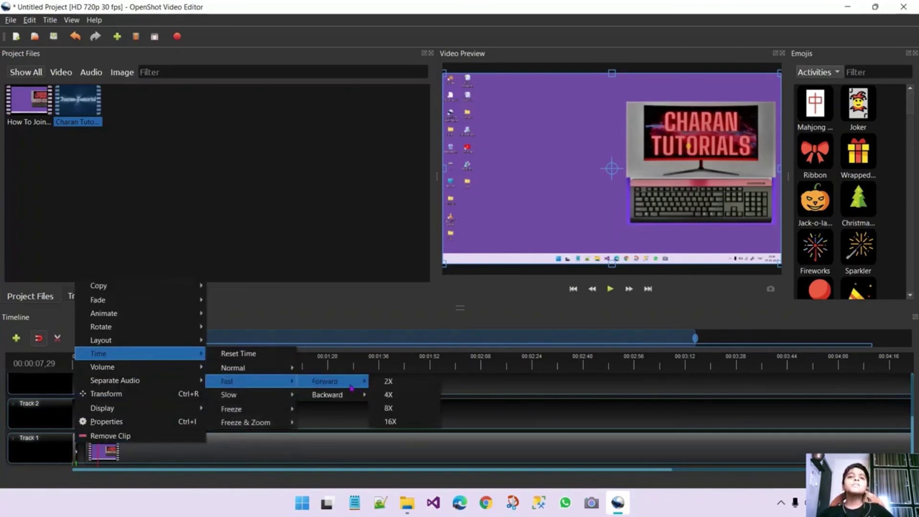
{"action": "left_click", "coordinate": [417, 397]}
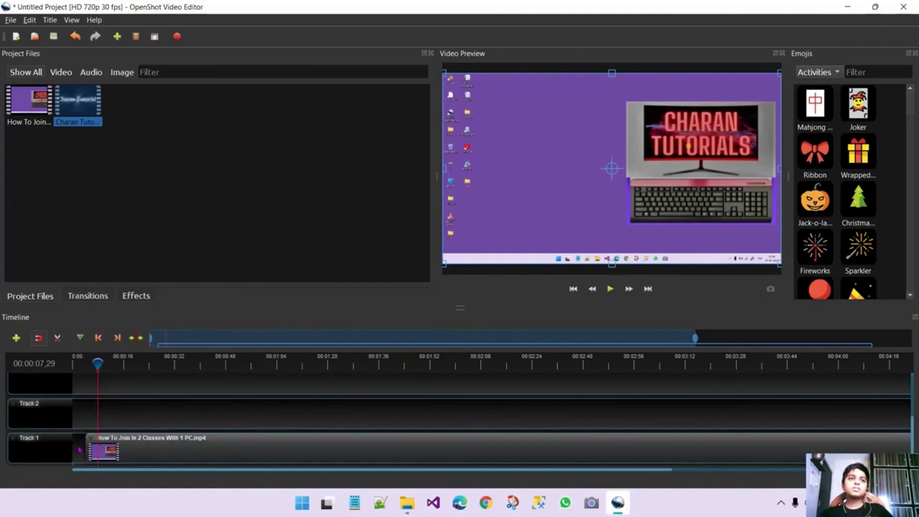
- Move the How To Join In 2 Classes clip to about 28 seconds and add the Charan Tutorials title at the start of Track 1
{"action": "left_click_drag", "start_coordinate": [131, 447], "coordinate": [208, 447]}
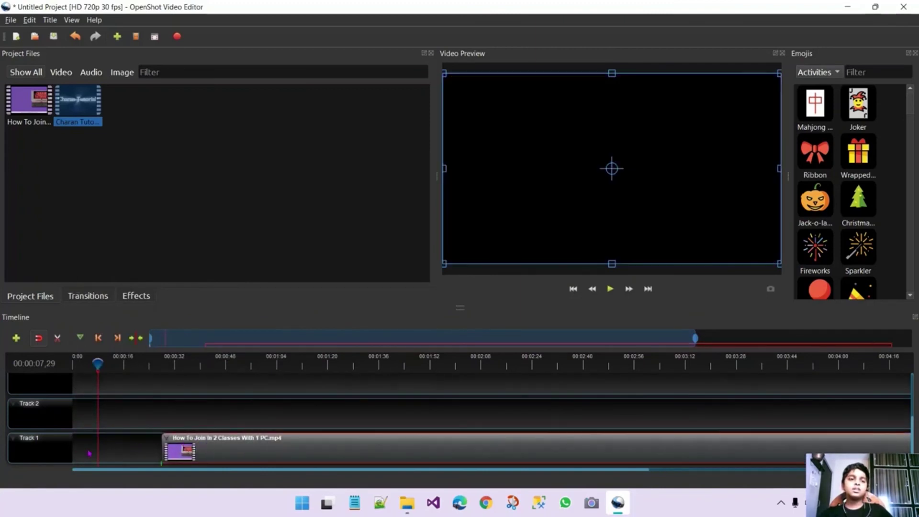
{"action": "left_click", "coordinate": [89, 453]}
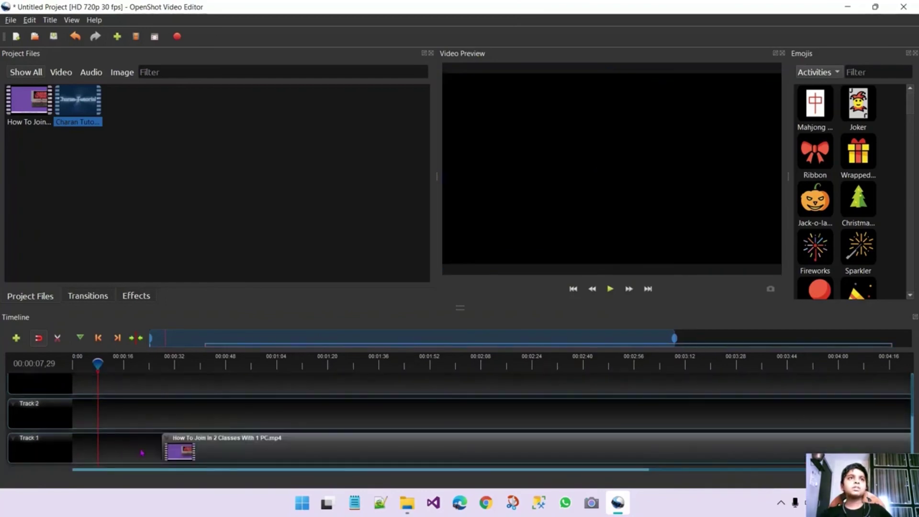
{"action": "left_click_drag", "start_coordinate": [78, 102], "coordinate": [92, 453]}
- Set the new title clip's speed on Track 1 to 4X fast forward
{"action": "right_click", "coordinate": [92, 453]}
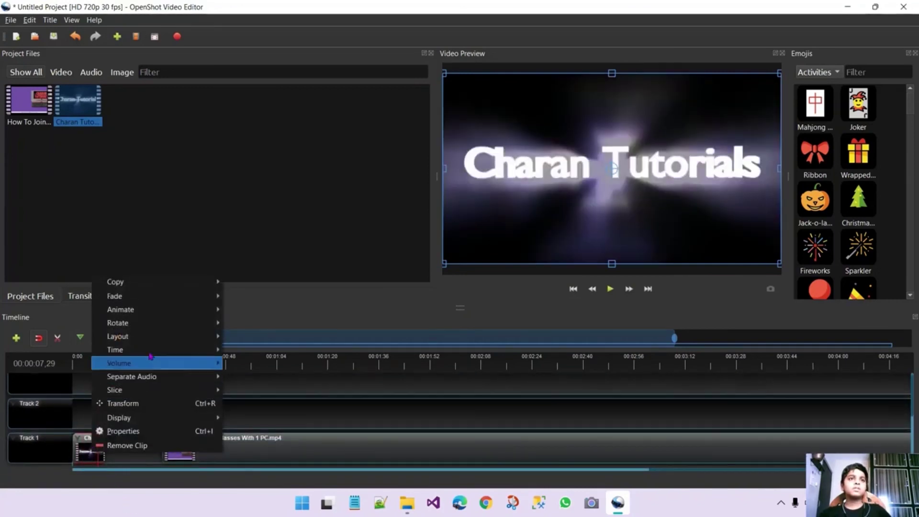
{"action": "mouse_move", "coordinate": [151, 352]}
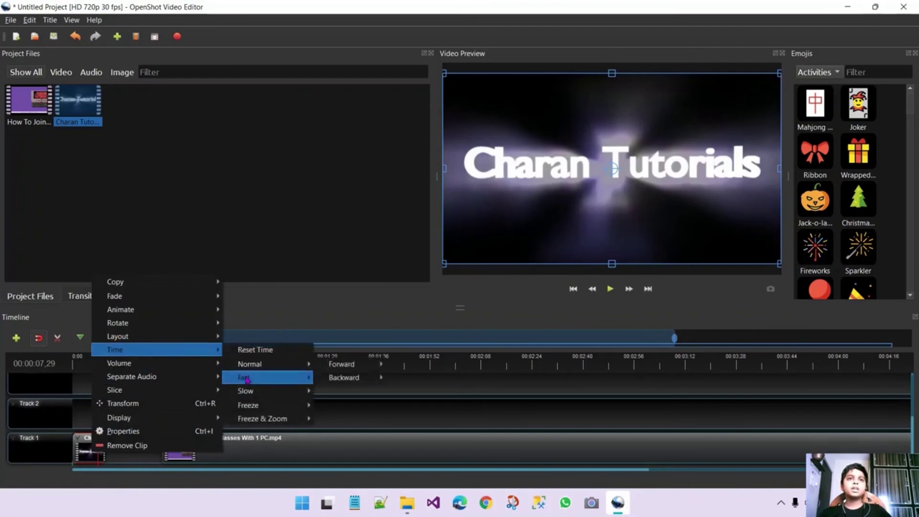
{"action": "mouse_move", "coordinate": [246, 378]}
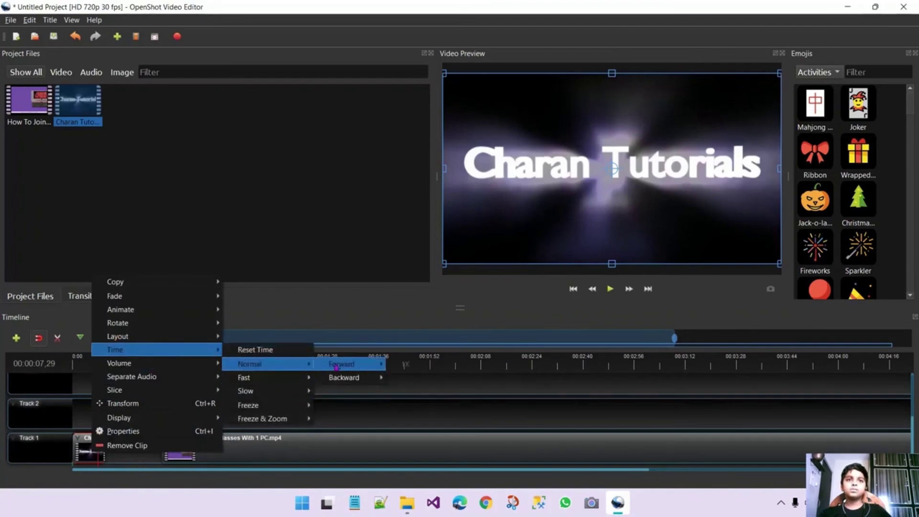
{"action": "mouse_move", "coordinate": [354, 364]}
{"action": "mouse_move", "coordinate": [287, 378]}
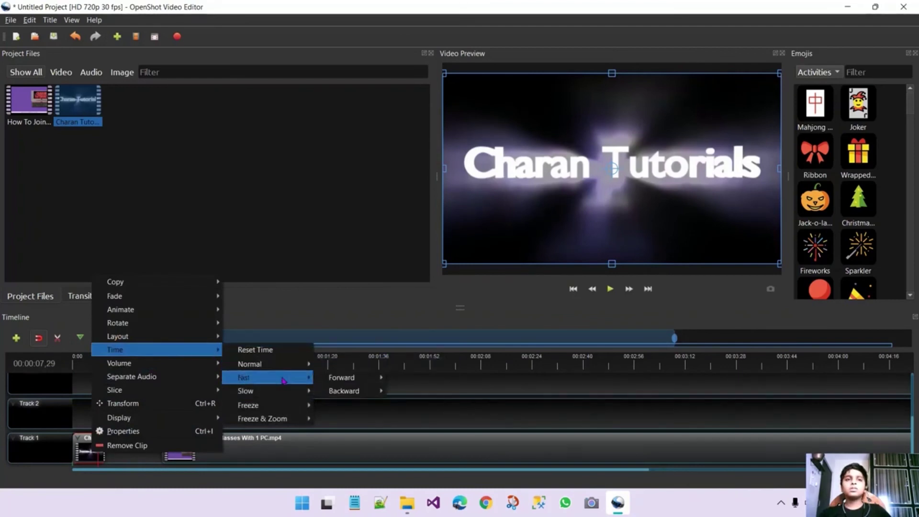
{"action": "mouse_move", "coordinate": [358, 383]}
{"action": "left_click", "coordinate": [406, 391]}
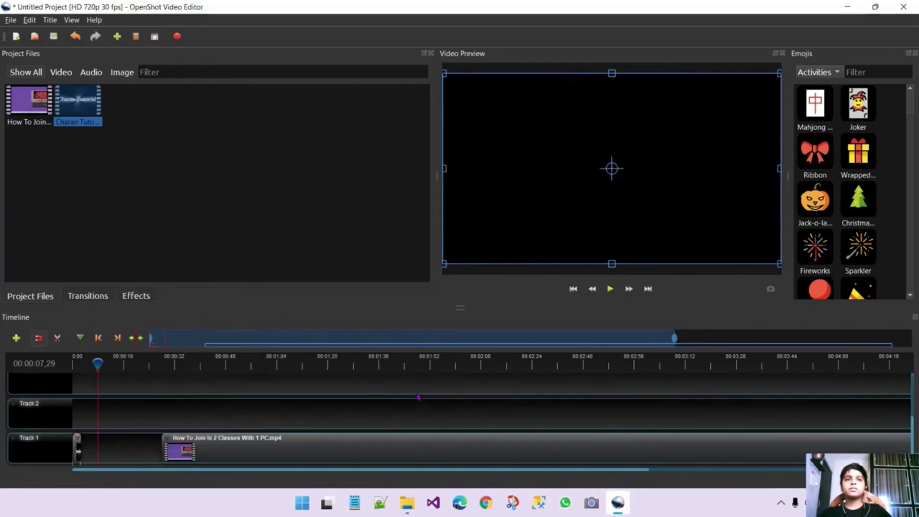
- Place the How To Join In 2 Classes clip right behind the shortened title and play the timeline from near its start
{"action": "left_click_drag", "start_coordinate": [97, 362], "coordinate": [78, 363]}
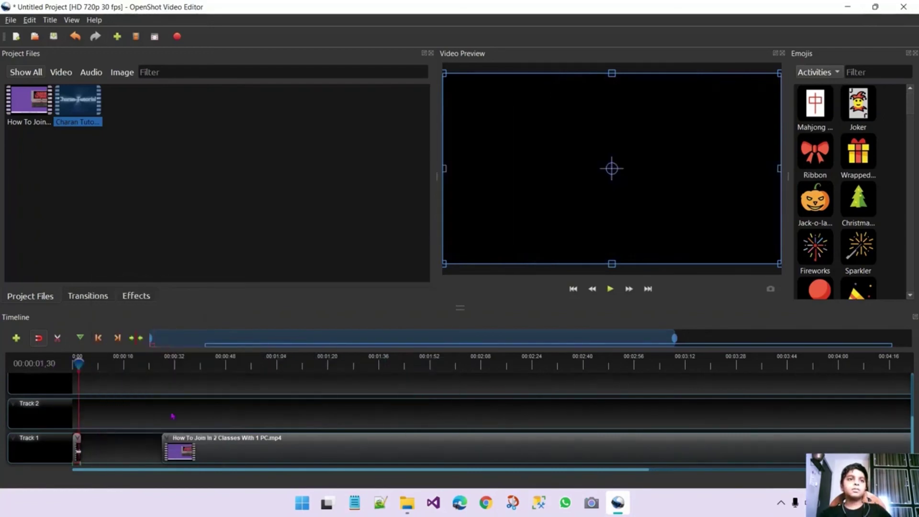
{"action": "left_click_drag", "start_coordinate": [217, 450], "coordinate": [118, 423]}
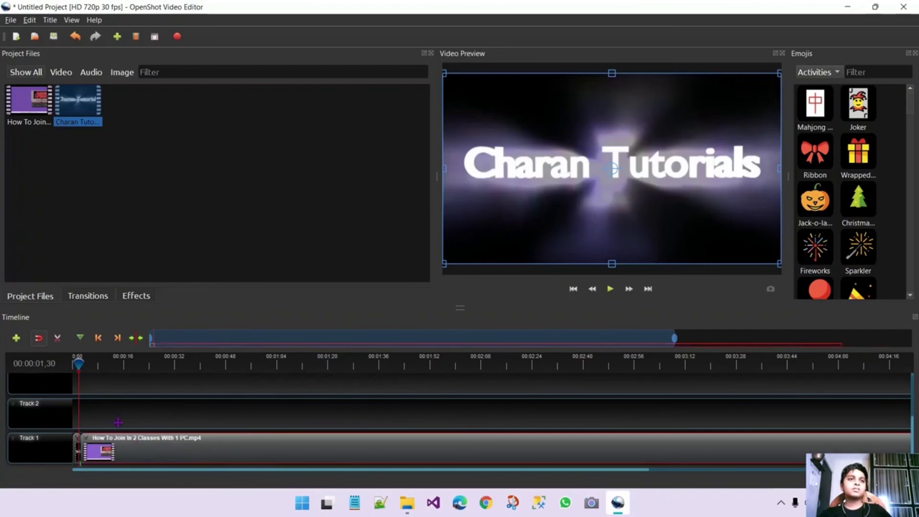
{"action": "left_click_drag", "start_coordinate": [77, 364], "coordinate": [74, 364]}
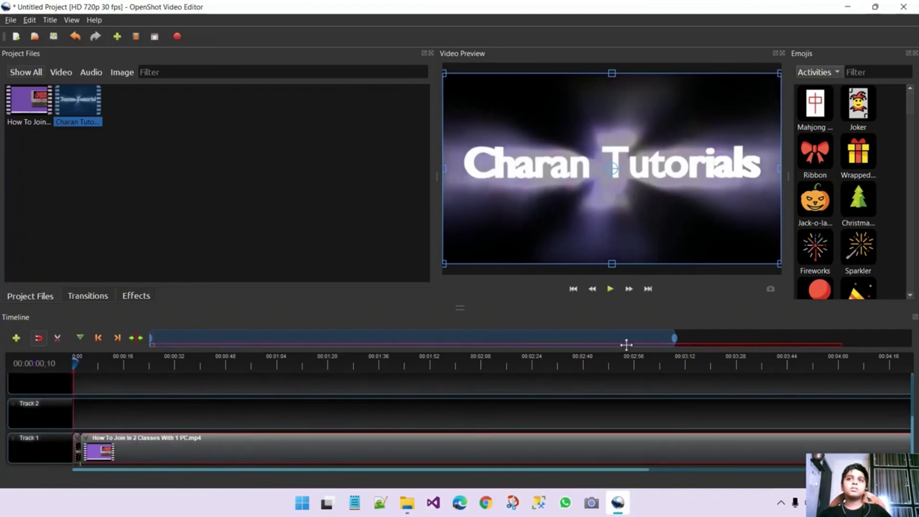
{"action": "left_click", "coordinate": [610, 289]}
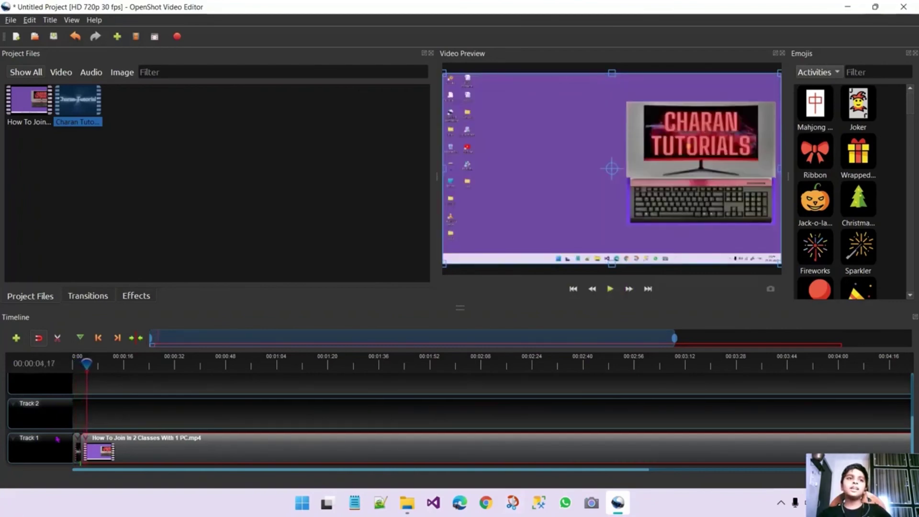
- Move the title clip to Track 2 at about 8 seconds and the How To Join In 2 Classes clip to the start of Track 1
{"action": "left_click_drag", "start_coordinate": [76, 447], "coordinate": [100, 421]}
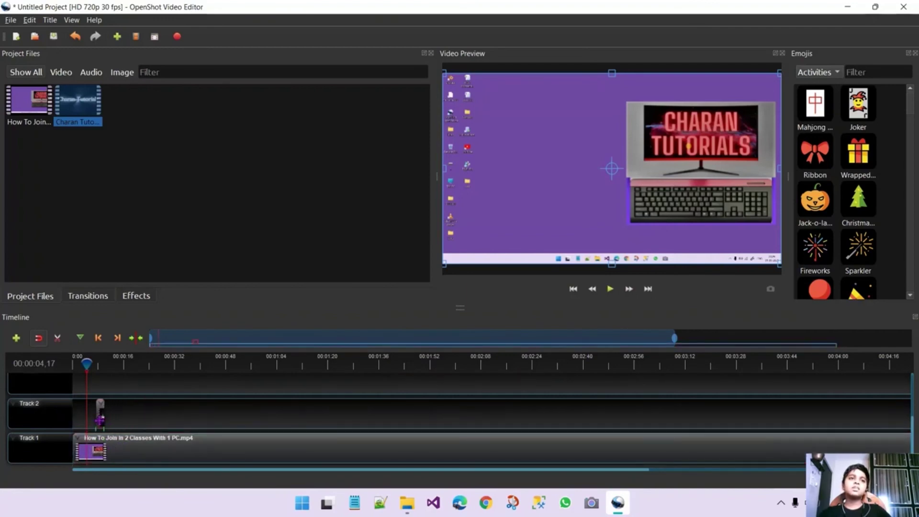
{"action": "left_click", "coordinate": [120, 446]}
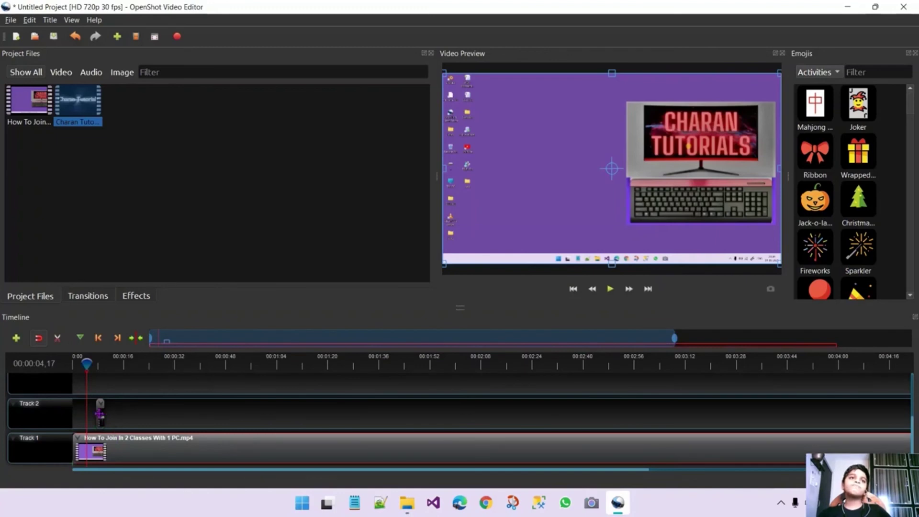
- Shift the Track 2 title's frame in the video preview and scale it down to about half size
{"action": "left_click", "coordinate": [100, 415]}
{"action": "left_click_drag", "start_coordinate": [510, 176], "coordinate": [546, 200]}
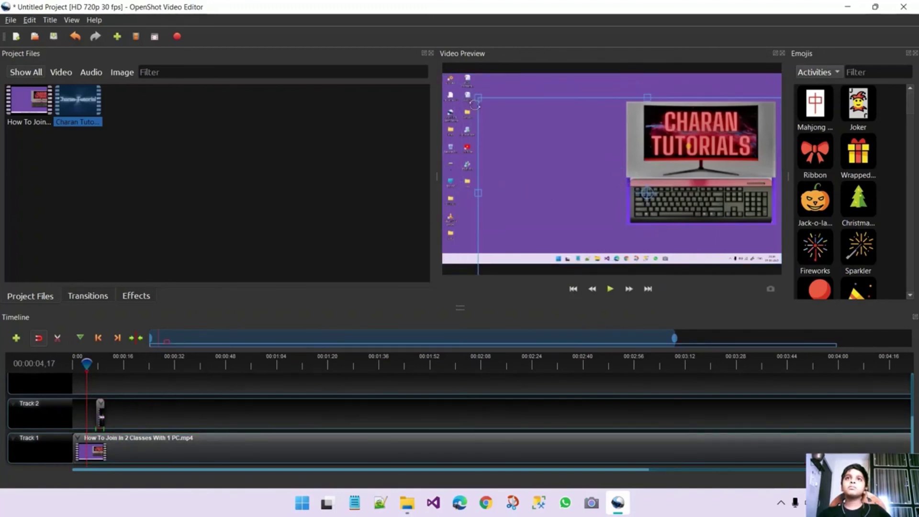
{"action": "left_click_drag", "start_coordinate": [480, 97], "coordinate": [500, 133]}
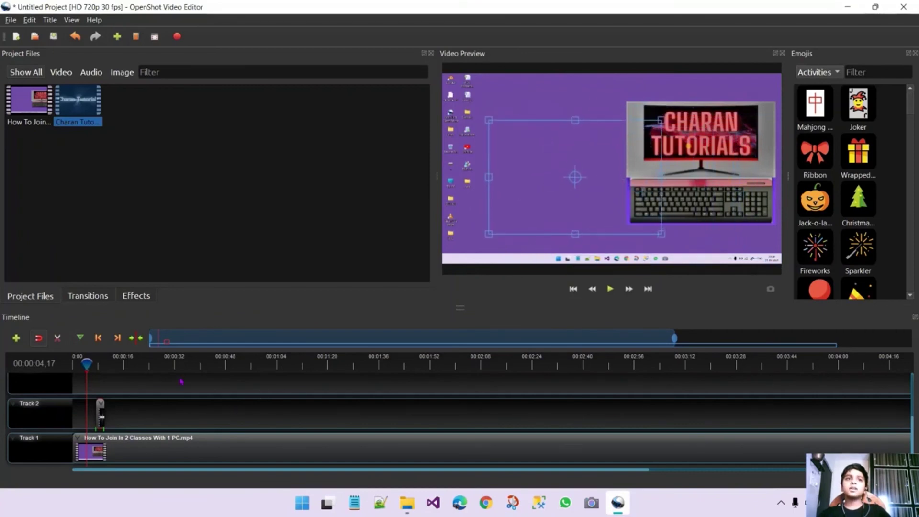
- Play the timeline from the start past the overlaid title, then return the playhead to about 1 second
{"action": "left_click", "coordinate": [573, 289]}
{"action": "left_click", "coordinate": [611, 289]}
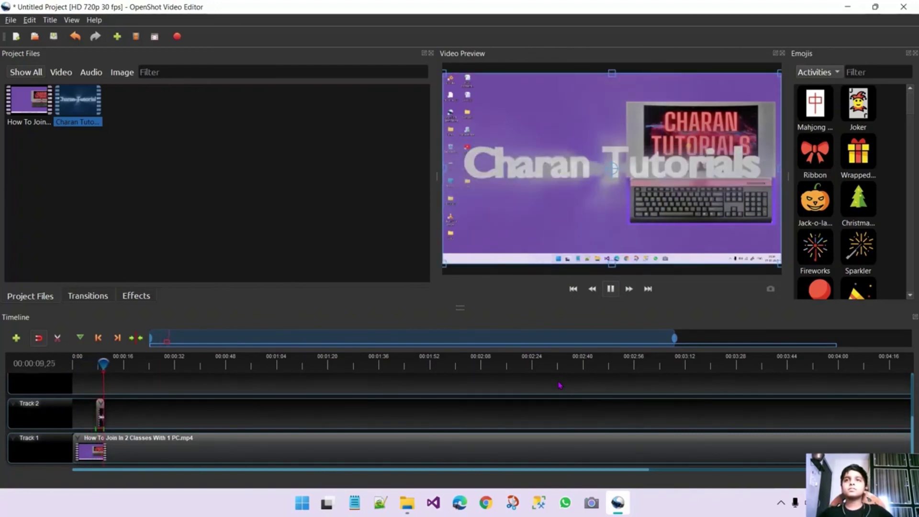
{"action": "left_click", "coordinate": [610, 289]}
{"action": "left_click_drag", "start_coordinate": [113, 367], "coordinate": [68, 370]}
{"action": "left_click", "coordinate": [83, 365]}
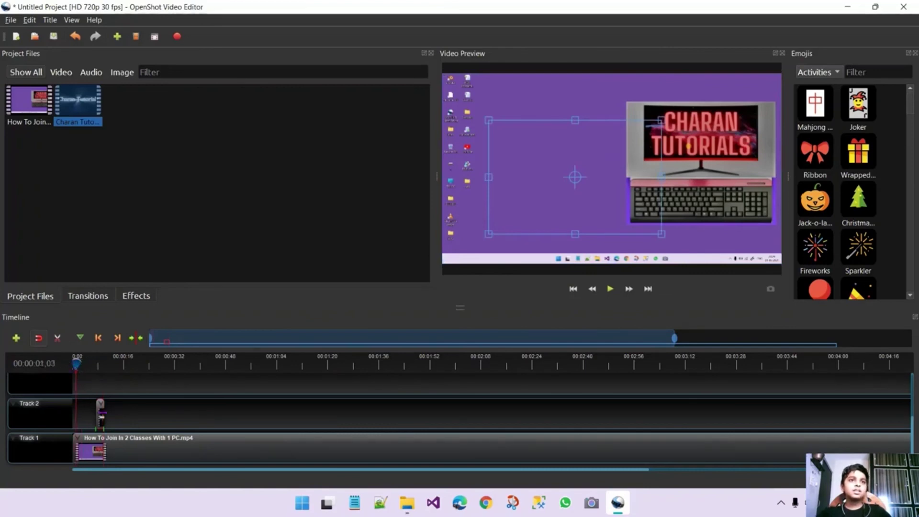
- Delete the title clip from Track 2, remove the Charan Tutorials file from the project, and briefly play the remaining video
{"action": "left_click_drag", "start_coordinate": [101, 413], "coordinate": [94, 118]}
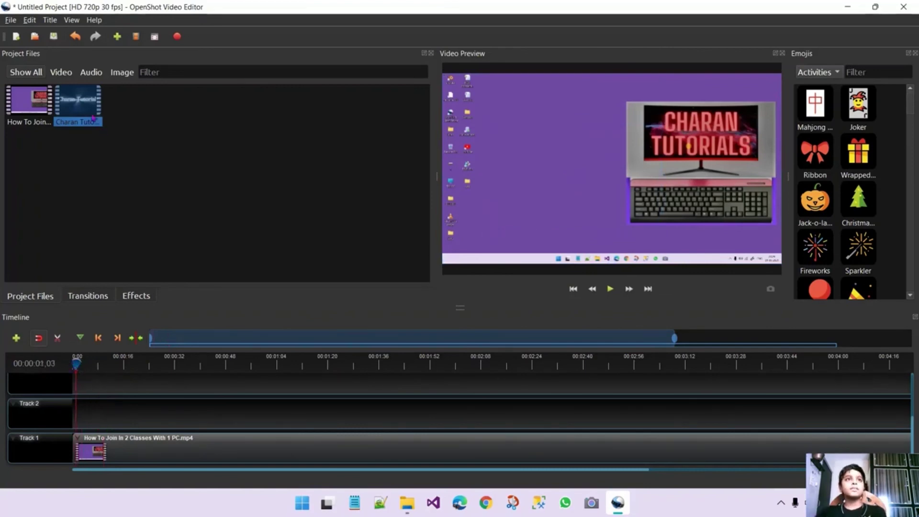
{"action": "right_click", "coordinate": [94, 118]}
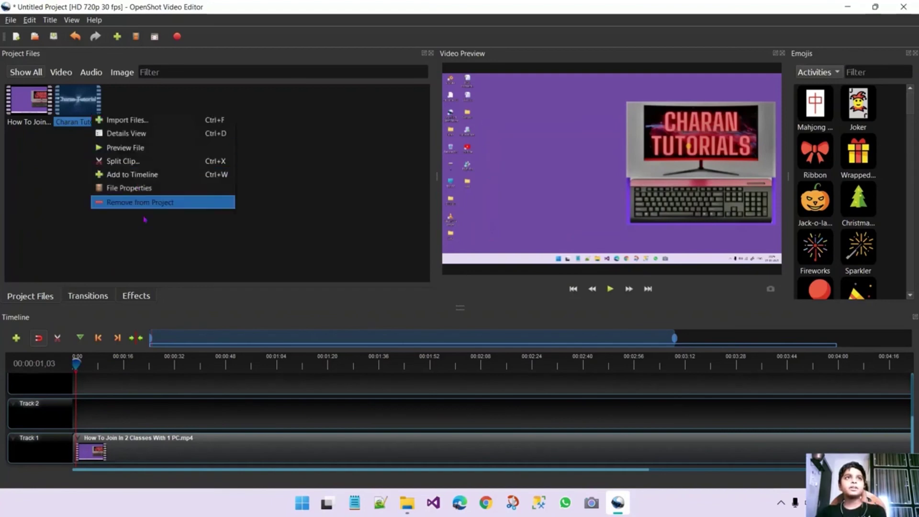
{"action": "left_click", "coordinate": [144, 204]}
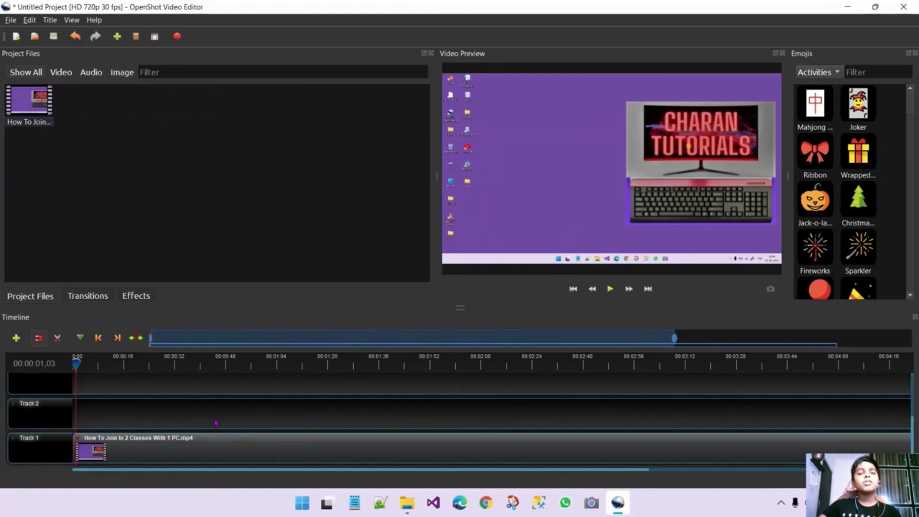
{"action": "left_click", "coordinate": [610, 290]}
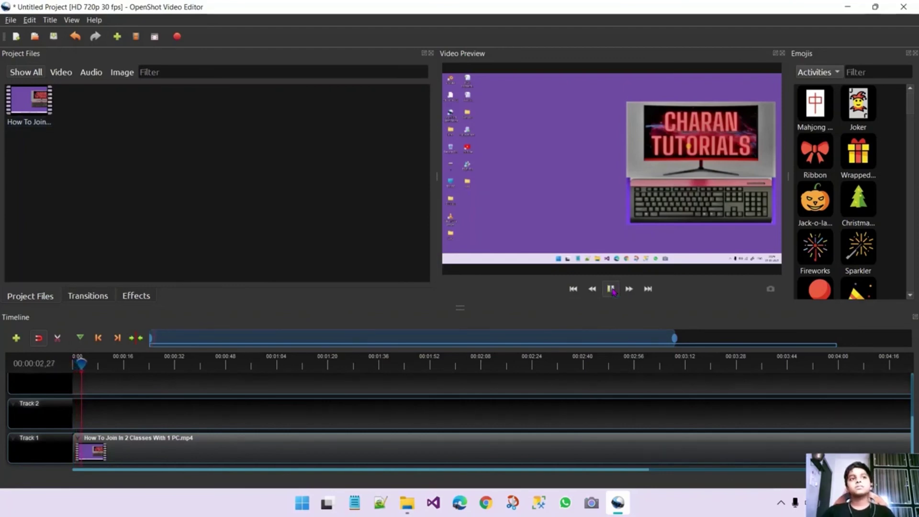
{"action": "left_click", "coordinate": [612, 290]}
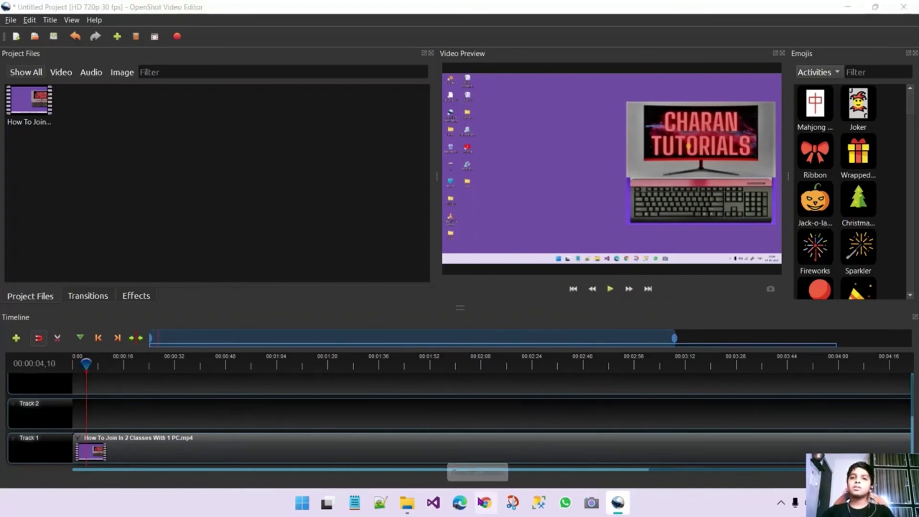
- Switch to Google Chrome, search Google for "2 chilren listening Class" and browse the image results
{"action": "left_click", "coordinate": [485, 503]}
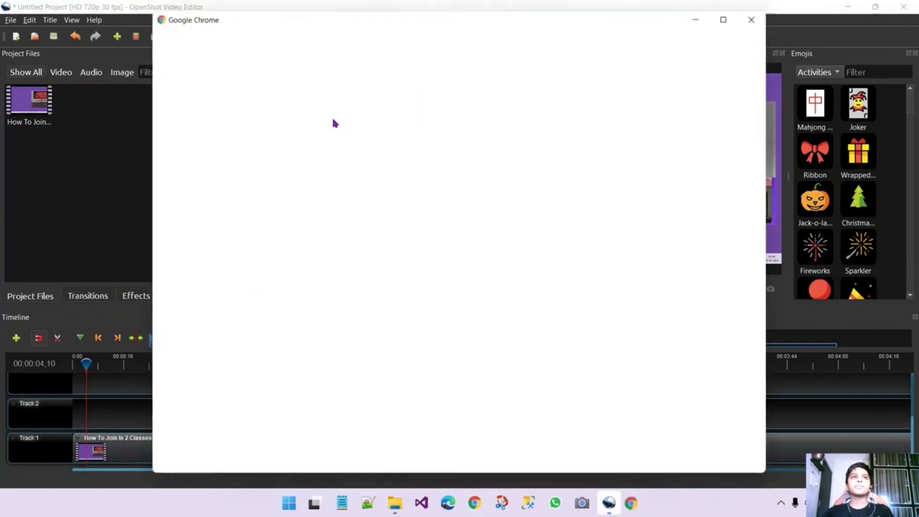
{"action": "left_click", "coordinate": [396, 324]}
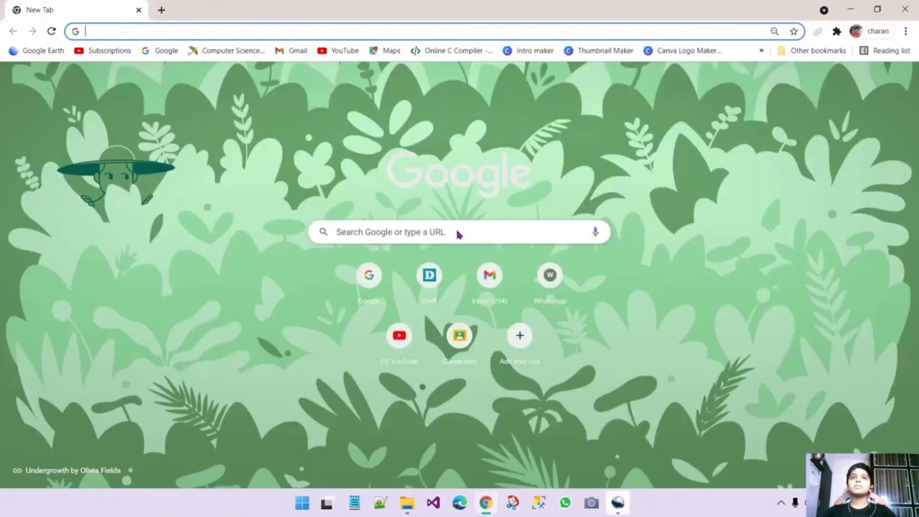
{"action": "left_click", "coordinate": [459, 233]}
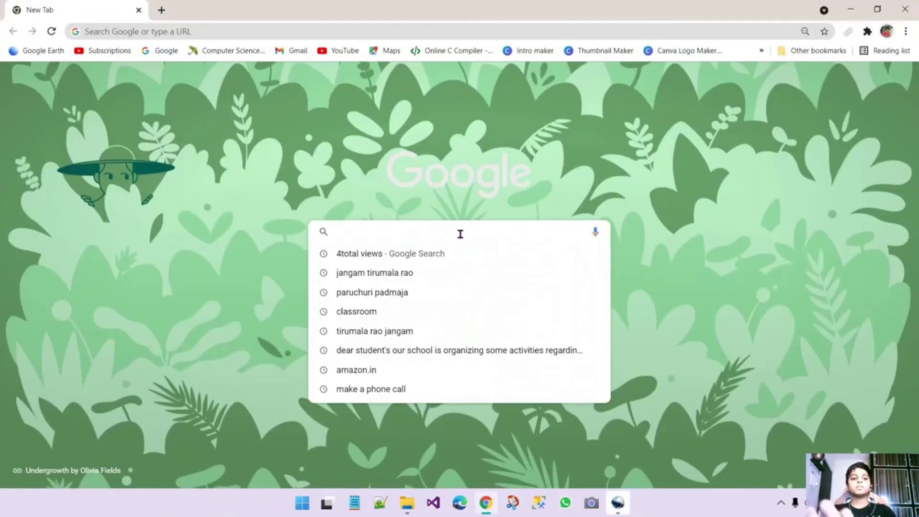
{"action": "type", "text": "2 chid"}
{"action": "key", "text": "BackSpace"}
{"action": "type", "text": "lren list"}
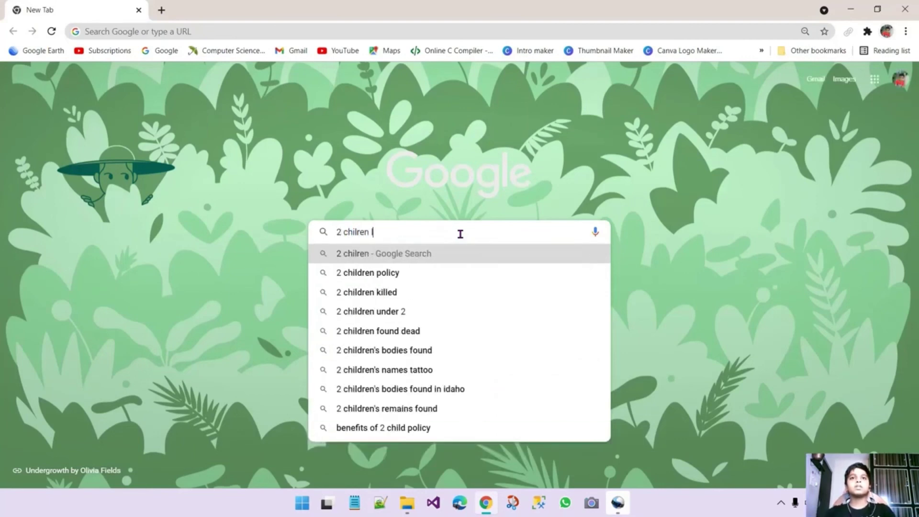
{"action": "type", "text": "eni"}
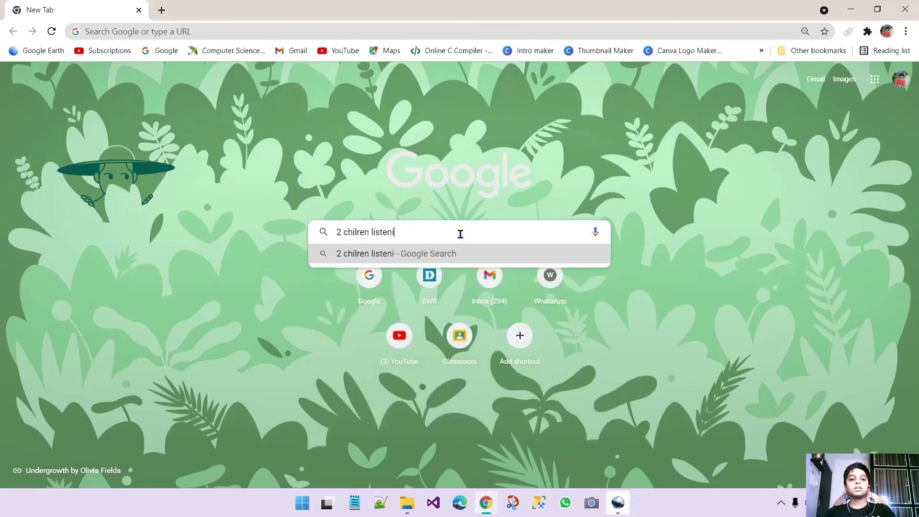
{"action": "type", "text": "ng Class"}
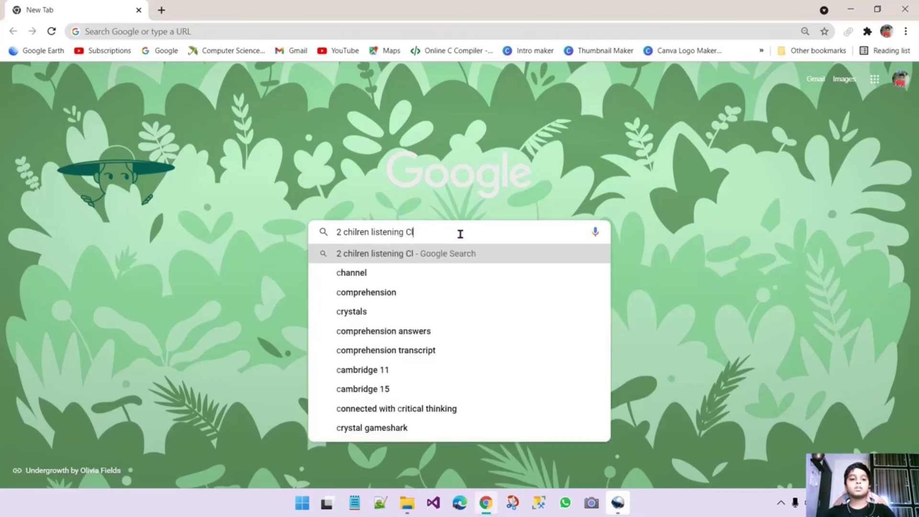
{"action": "key", "text": "Return"}
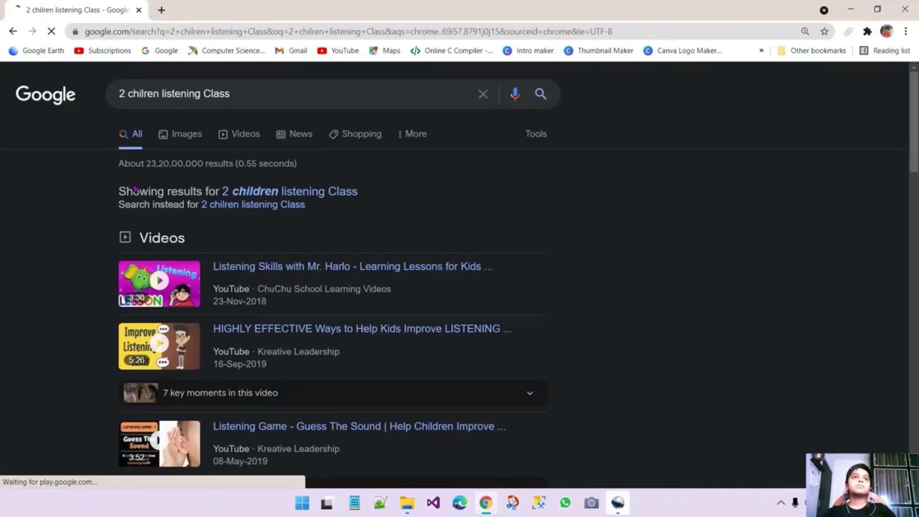
{"action": "left_click", "coordinate": [187, 135]}
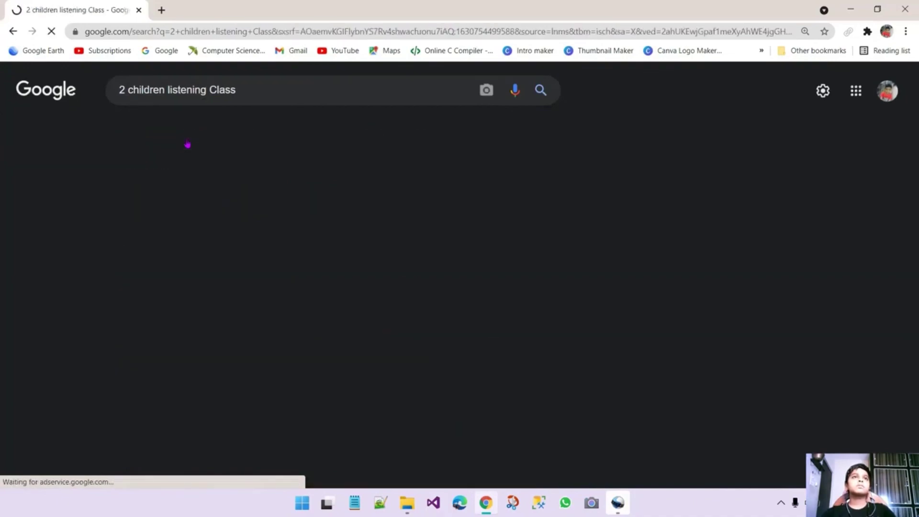
{"action": "scroll", "coordinate": [191, 379], "scroll_direction": "down", "scroll_amount": 4}
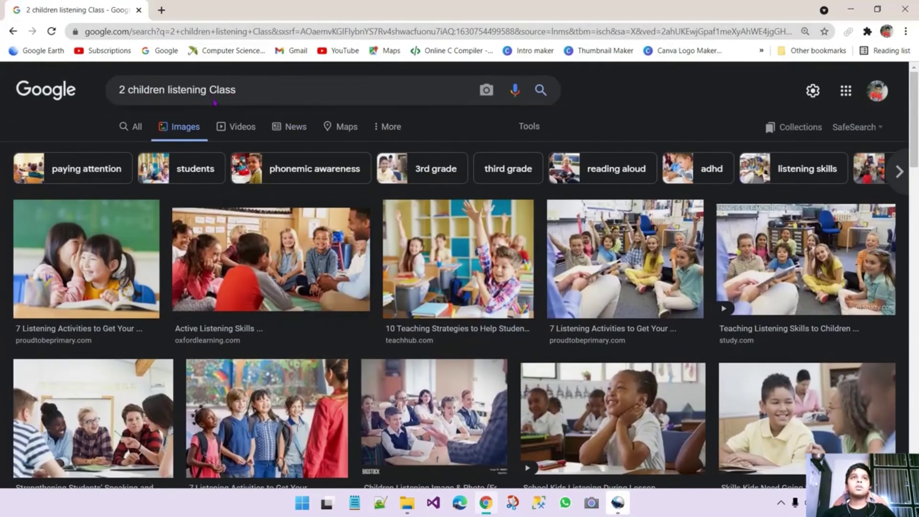
- Refine the image search to "2 children listening online Class" and browse the results
{"action": "left_click", "coordinate": [213, 101]}
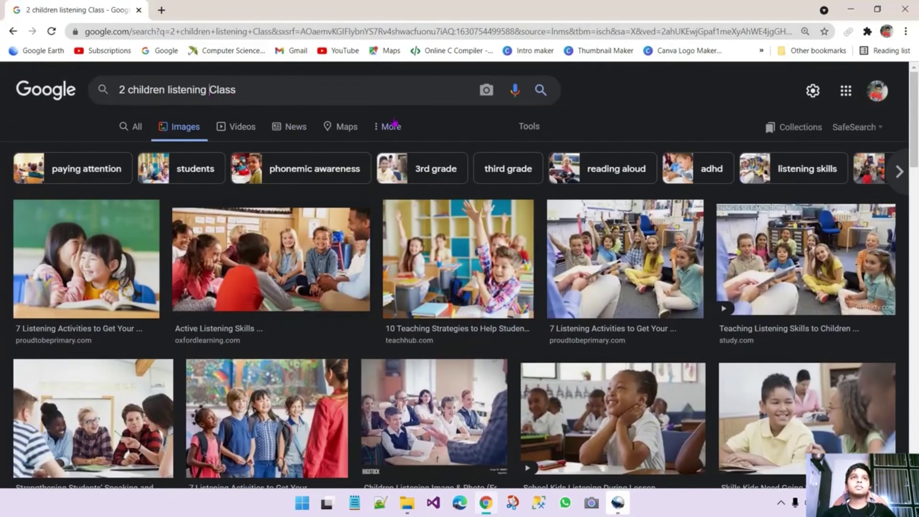
{"action": "type", "text": "online"}
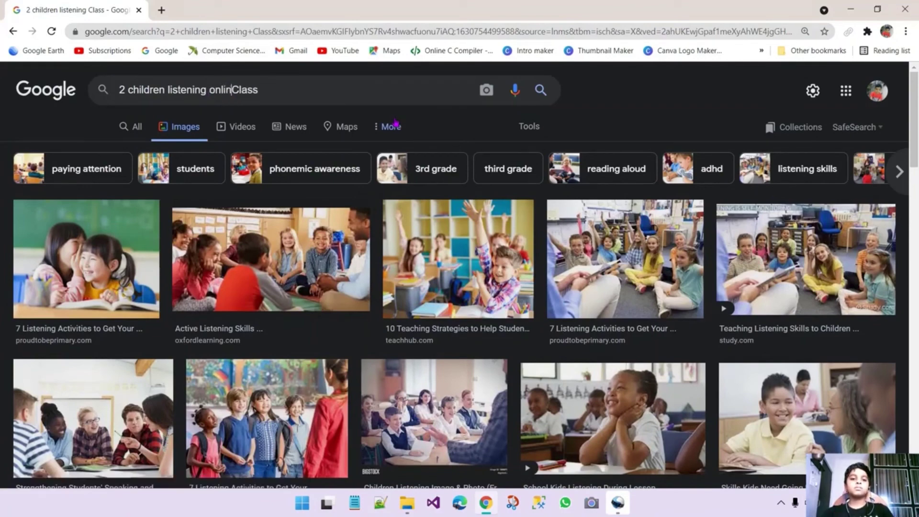
{"action": "key", "text": "Return"}
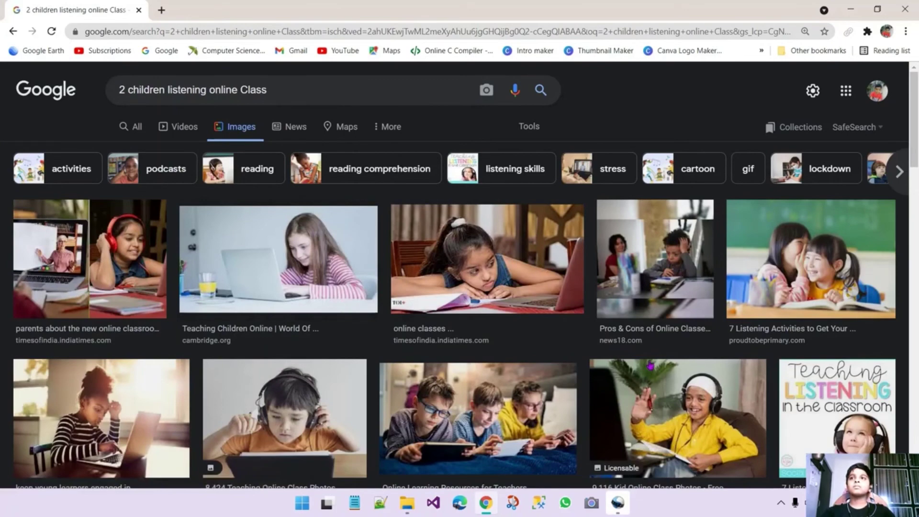
{"action": "scroll", "coordinate": [623, 235], "scroll_direction": "down", "scroll_amount": 3}
{"action": "scroll", "coordinate": [622, 235], "scroll_direction": "down", "scroll_amount": 2}
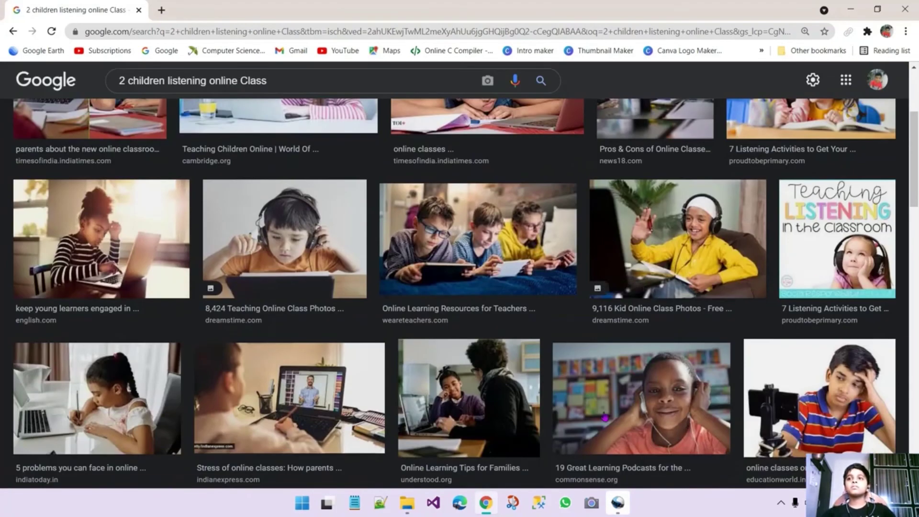
{"action": "scroll", "coordinate": [606, 416], "scroll_direction": "down", "scroll_amount": 3}
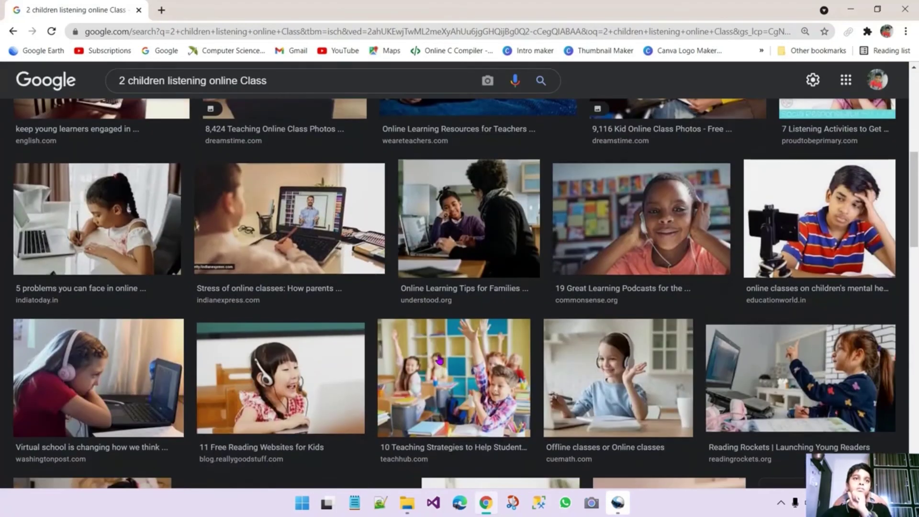
- Extend the image search to "2 children listening online Class from 1 Device" and look over the results
{"action": "scroll", "coordinate": [429, 361], "scroll_direction": "up", "scroll_amount": 8}
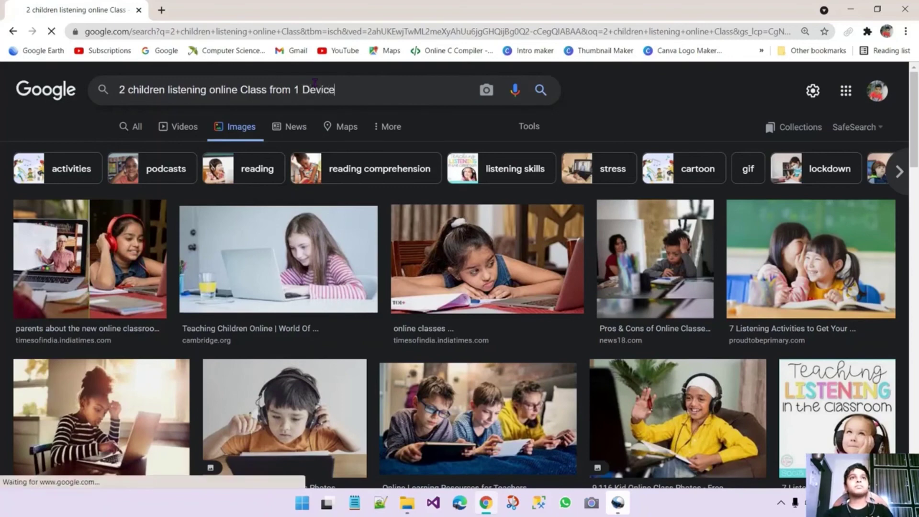
{"action": "key", "text": "Return"}
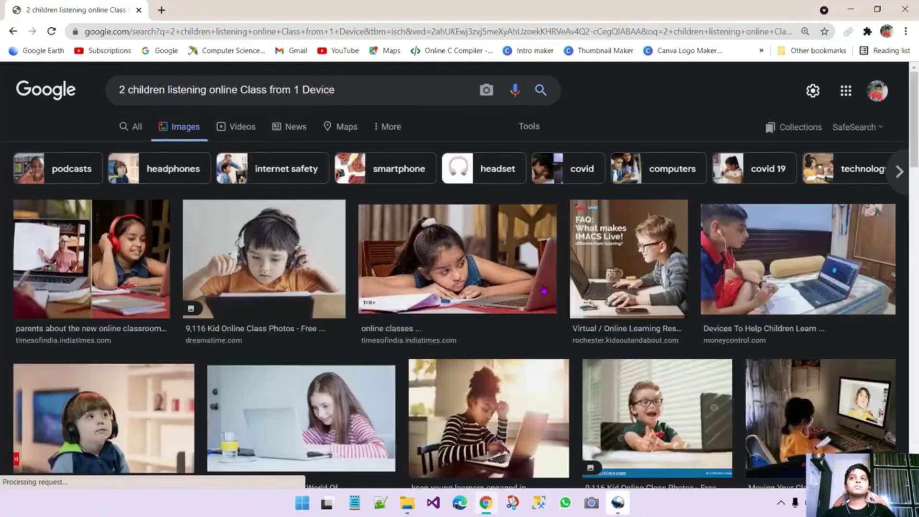
{"action": "scroll", "coordinate": [545, 277], "scroll_direction": "down", "scroll_amount": 5}
{"action": "scroll", "coordinate": [527, 289], "scroll_direction": "up", "scroll_amount": 5}
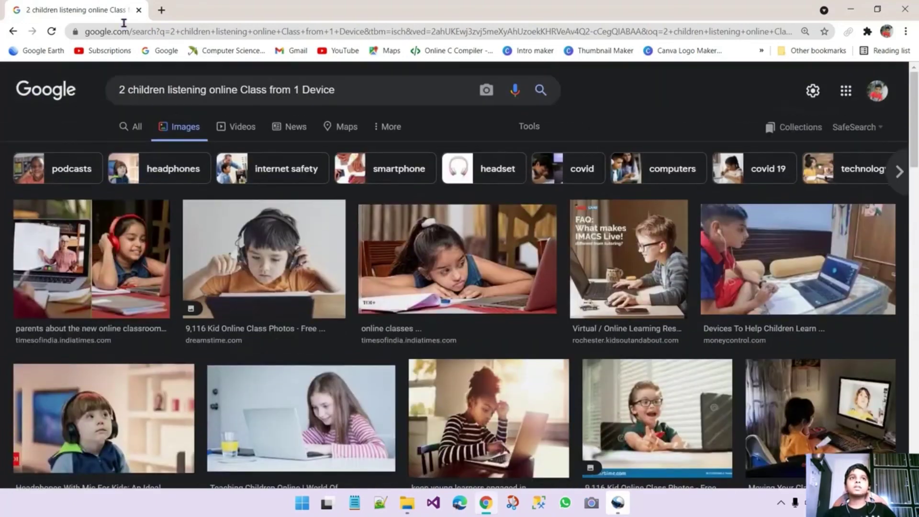
- Open the bookmarked Canva Thumbnail Maker and start a new YouTube thumbnail design
{"action": "key", "text": "ctrl+t"}
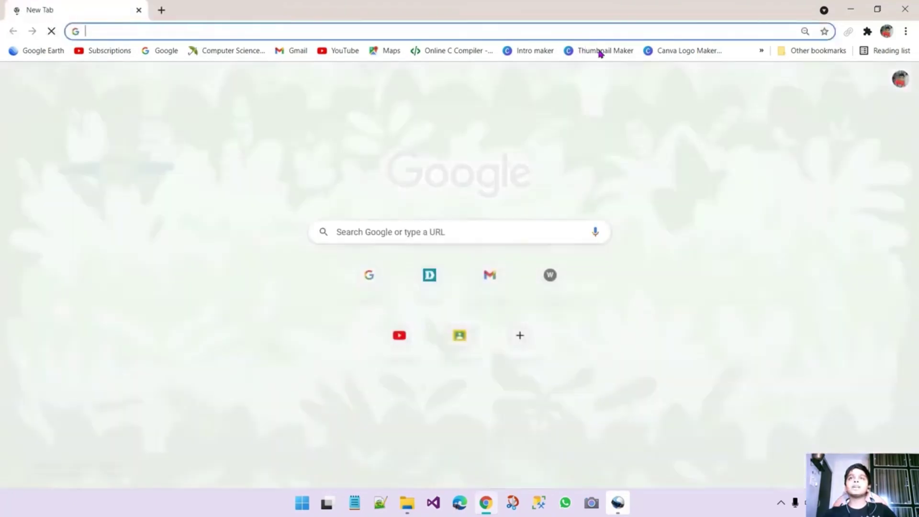
{"action": "left_click", "coordinate": [599, 51]}
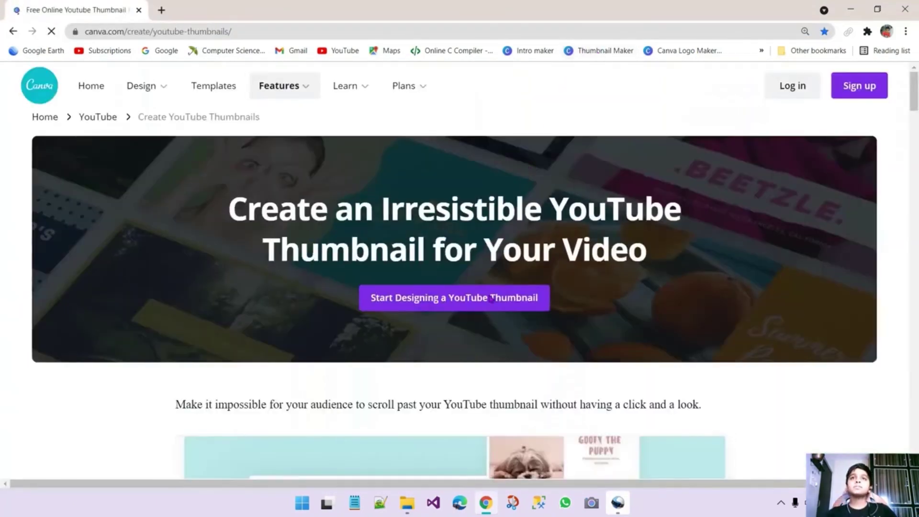
{"action": "left_click", "coordinate": [491, 300]}
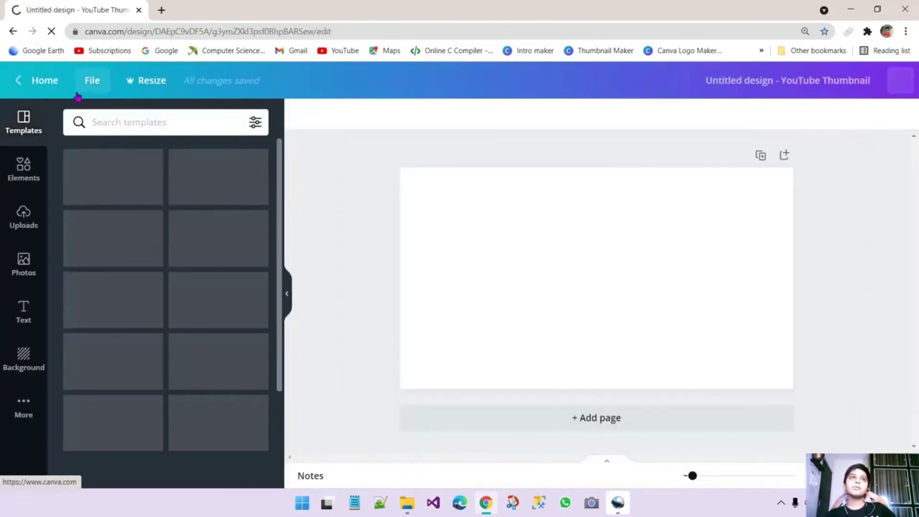
- Browse the uploaded images in Canva for the picture of two children sharing a laptop
{"action": "left_click", "coordinate": [23, 216]}
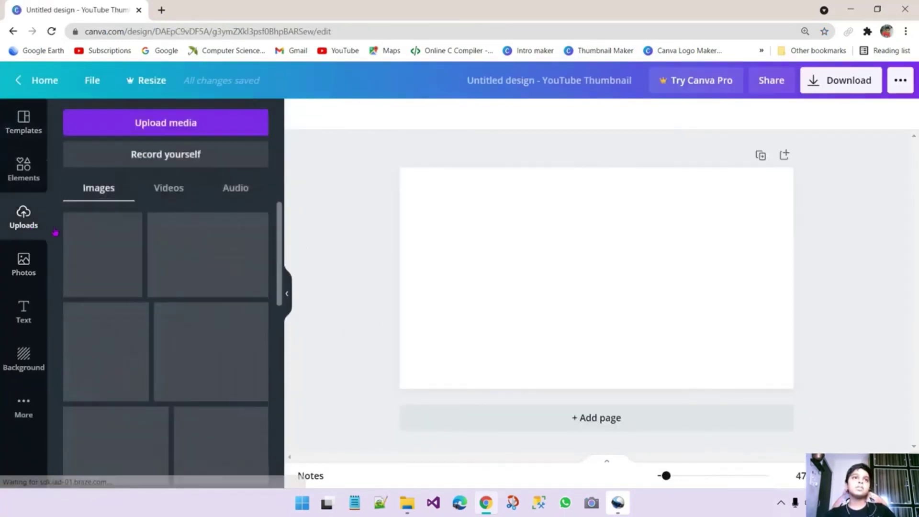
{"action": "scroll", "coordinate": [110, 288], "scroll_direction": "down", "scroll_amount": 10}
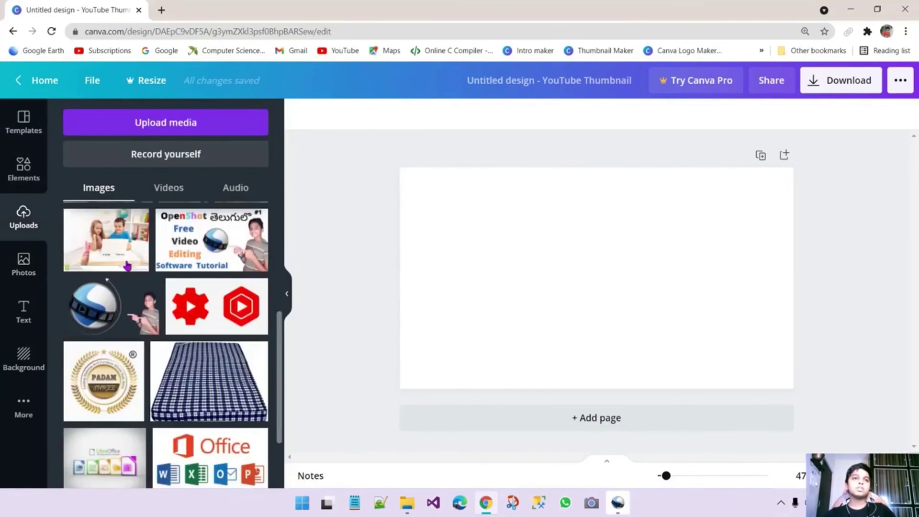
{"action": "scroll", "coordinate": [126, 278], "scroll_direction": "down", "scroll_amount": 1}
{"action": "scroll", "coordinate": [120, 297], "scroll_direction": "up", "scroll_amount": 3}
{"action": "scroll", "coordinate": [115, 310], "scroll_direction": "up", "scroll_amount": 4}
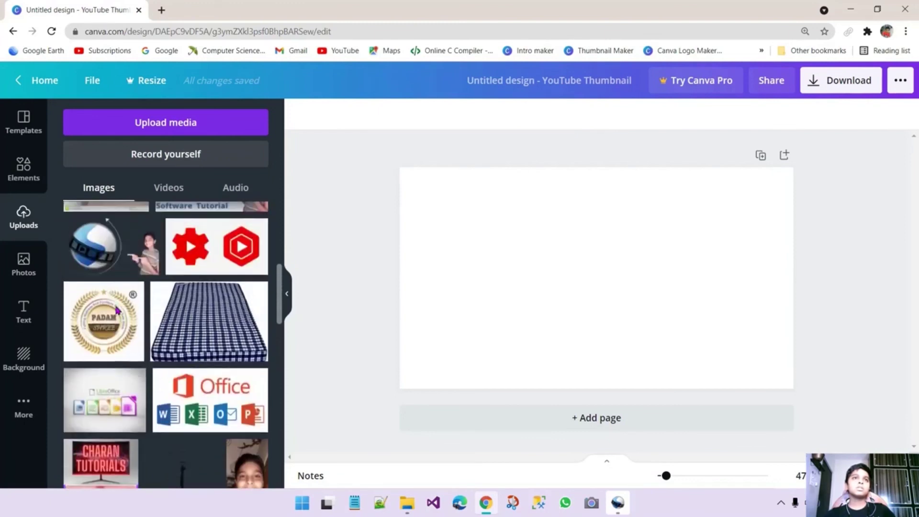
{"action": "scroll", "coordinate": [166, 311], "scroll_direction": "down", "scroll_amount": 1}
{"action": "scroll", "coordinate": [166, 311], "scroll_direction": "up", "scroll_amount": 1}
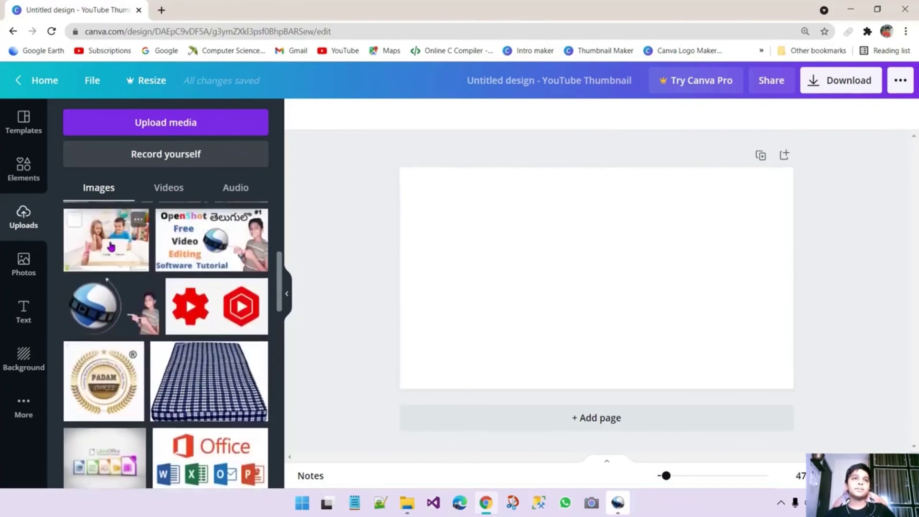
{"action": "left_click", "coordinate": [106, 239]}
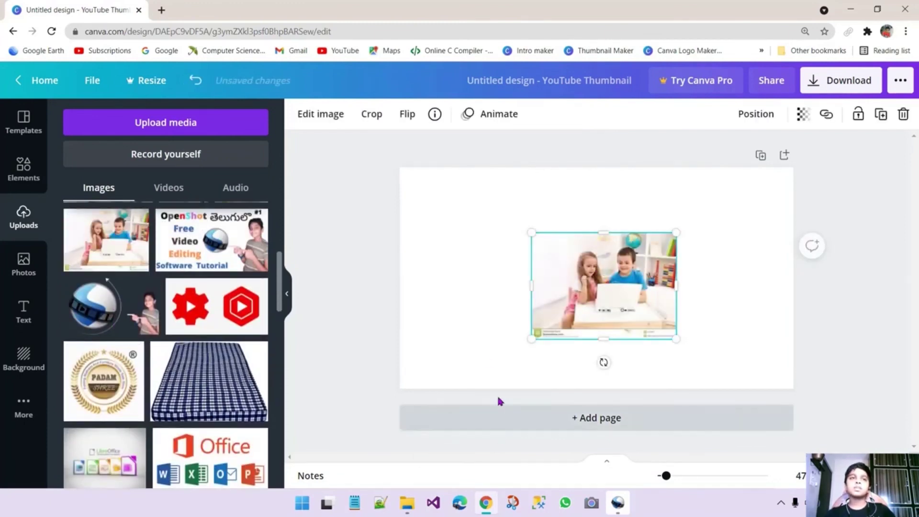
{"action": "right_click", "coordinate": [602, 300]}
{"action": "left_click", "coordinate": [655, 203]}
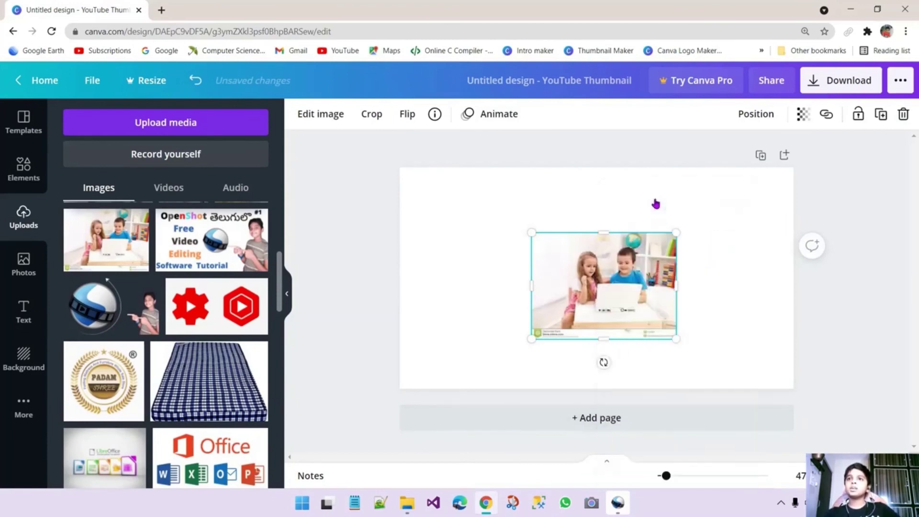
{"action": "key", "text": "Delete"}
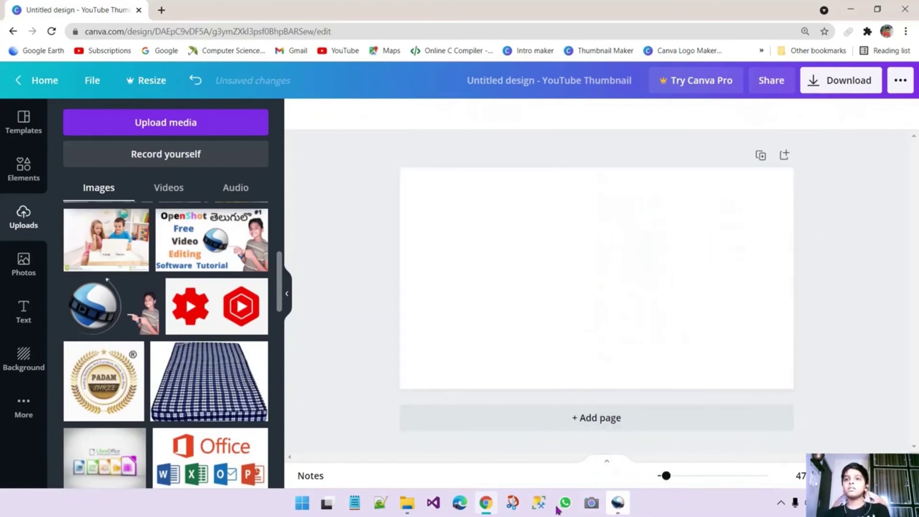
{"action": "left_click", "coordinate": [618, 503]}
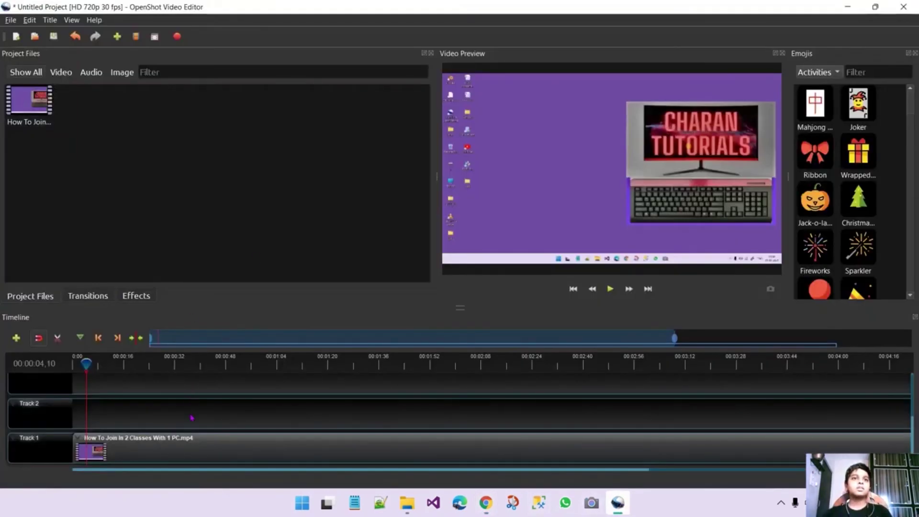
{"action": "left_click", "coordinate": [179, 440]}
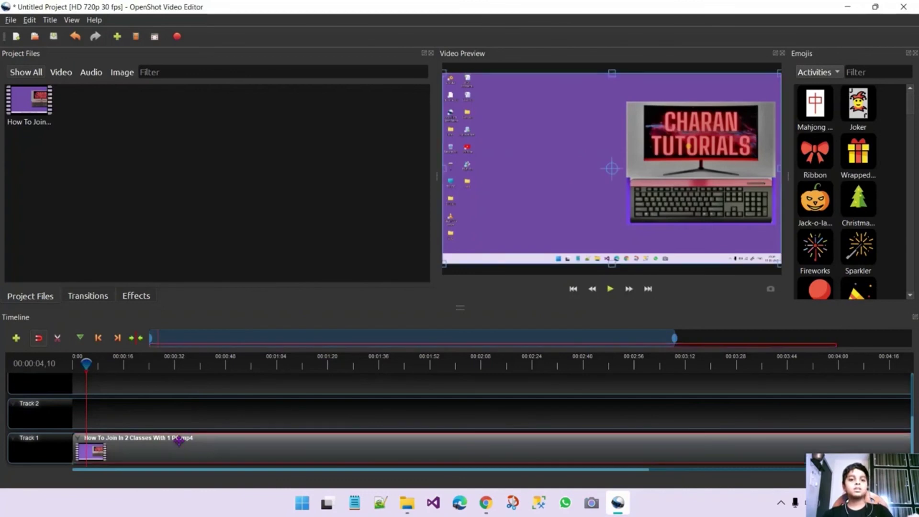
{"action": "left_click", "coordinate": [183, 431]}
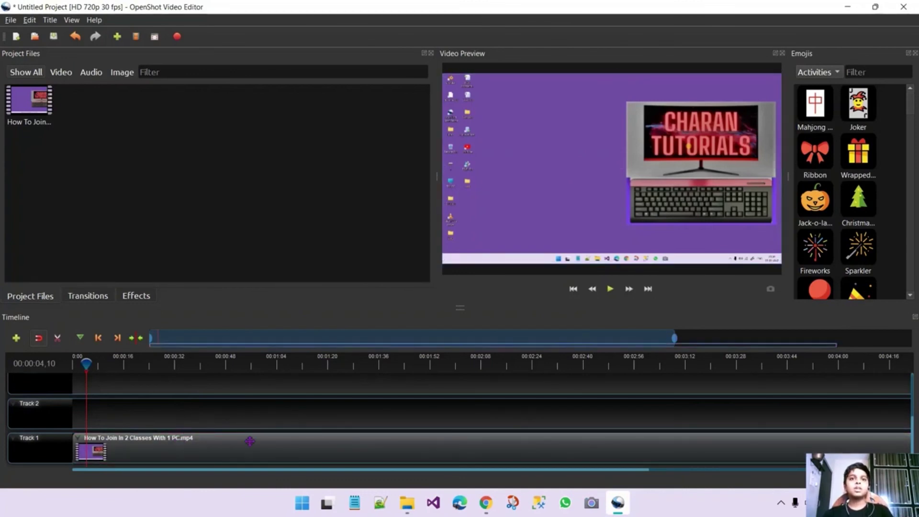
- In Canva, download the original of the uploaded two-children picture as download (4).jpg to the Downloads folder
{"action": "left_click", "coordinate": [486, 503]}
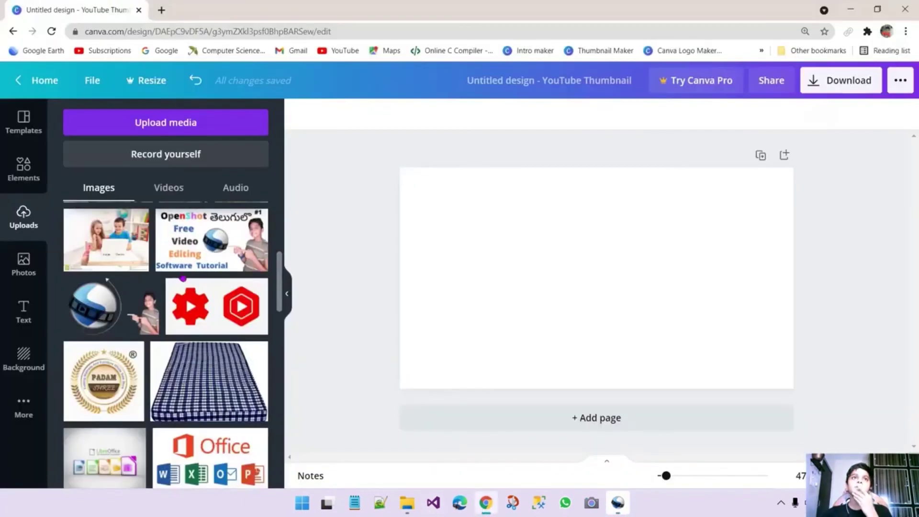
{"action": "right_click", "coordinate": [110, 243]}
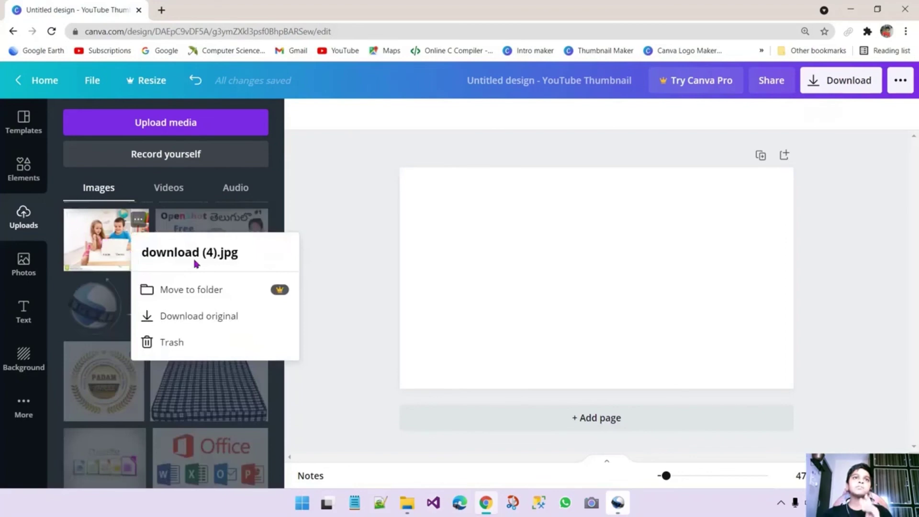
{"action": "left_click", "coordinate": [201, 317]}
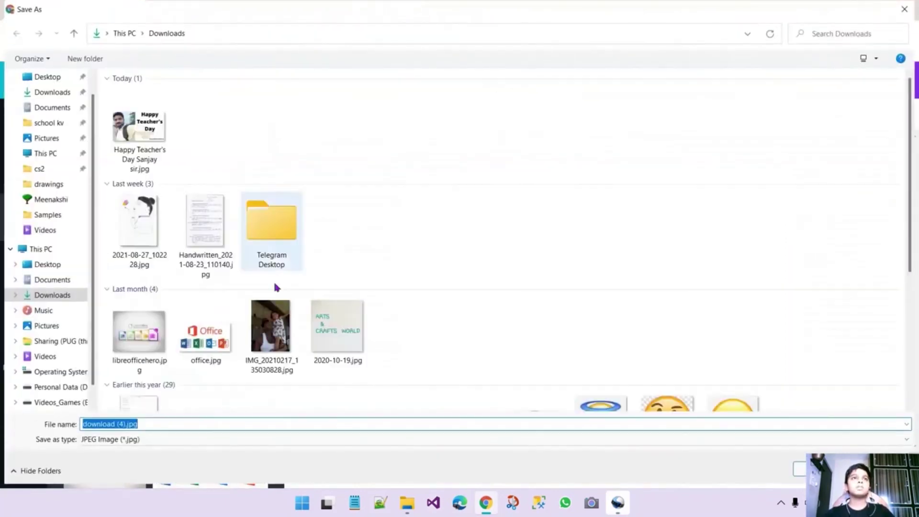
{"action": "key", "text": "Return"}
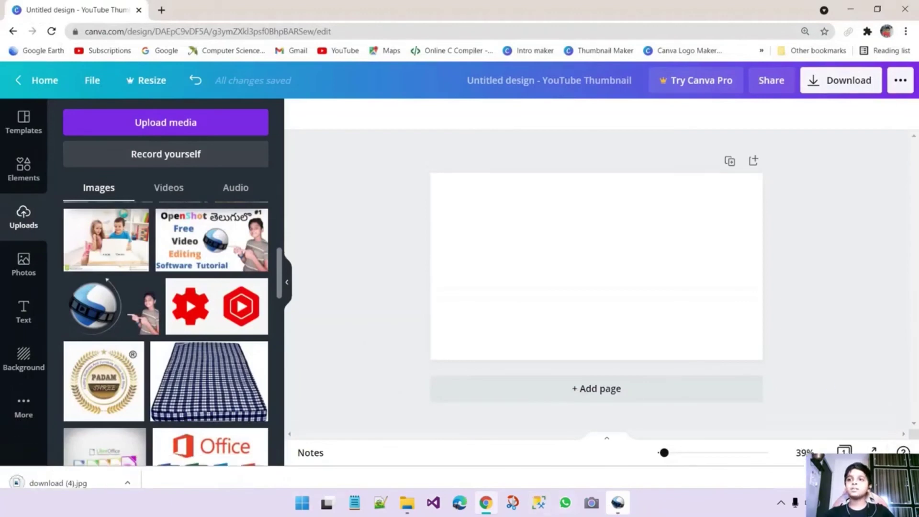
- Switch to OpenShot, open the file import dialog, and move all the Charan Tutorials PNG frames in the 8AAFDSCBXY folder to the Recycle Bin
{"action": "left_click", "coordinate": [620, 501]}
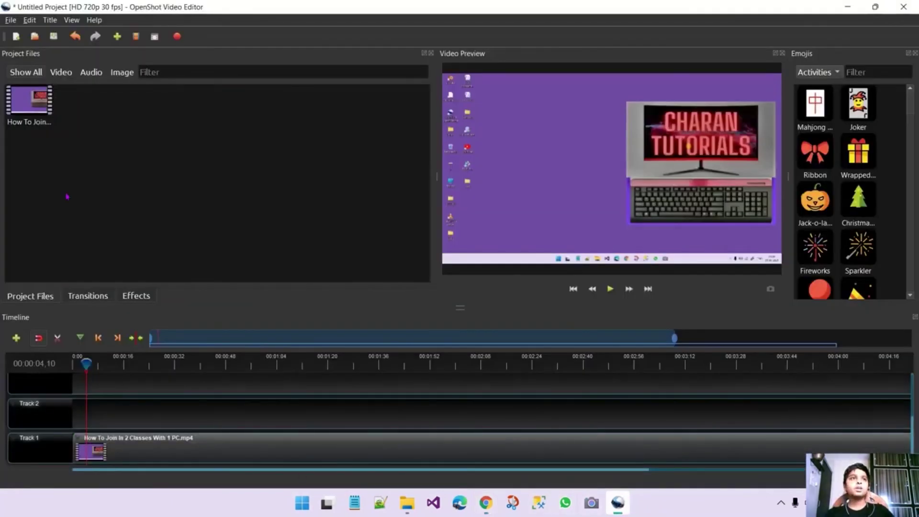
{"action": "right_click", "coordinate": [113, 181]}
{"action": "left_click", "coordinate": [135, 185]}
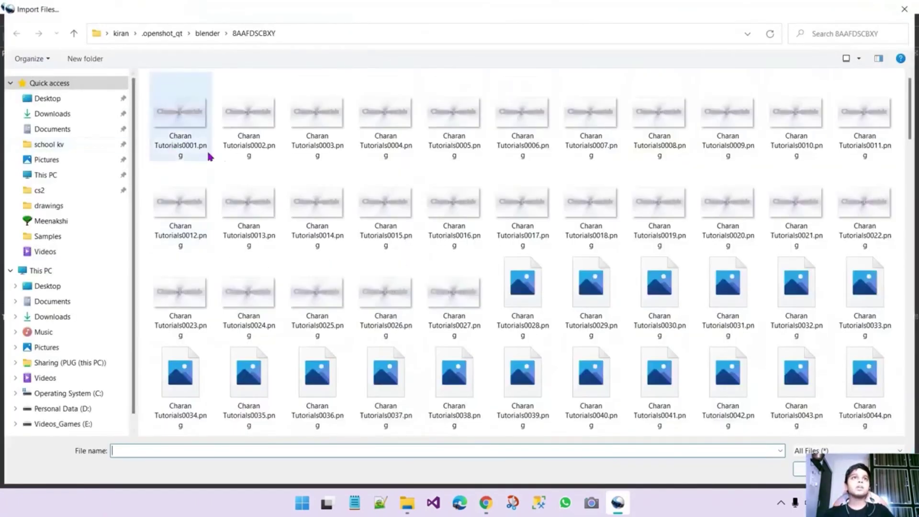
{"action": "scroll", "coordinate": [249, 272], "scroll_direction": "down", "scroll_amount": 15}
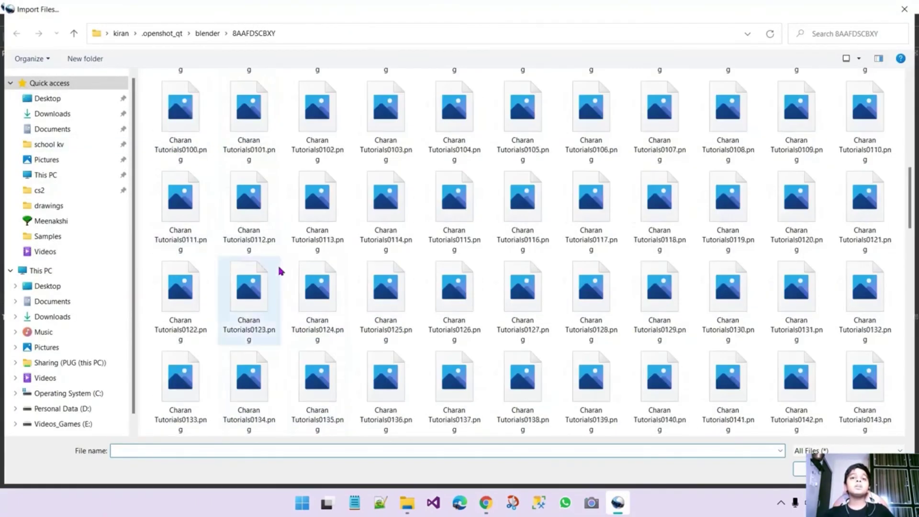
{"action": "scroll", "coordinate": [249, 230], "scroll_direction": "up", "scroll_amount": 15}
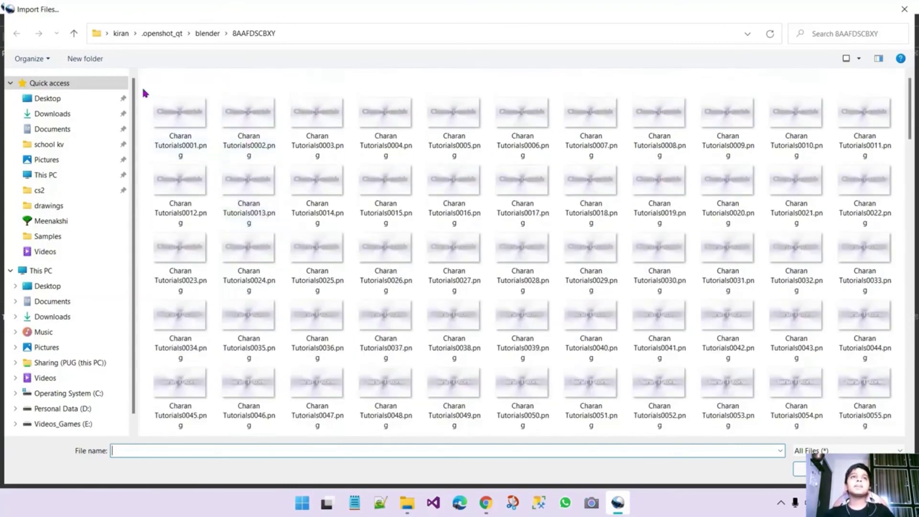
{"action": "left_click_drag", "start_coordinate": [149, 90], "coordinate": [894, 437]}
{"action": "scroll", "coordinate": [521, 252], "scroll_direction": "up", "scroll_amount": 15}
{"action": "left_click", "coordinate": [181, 397]}
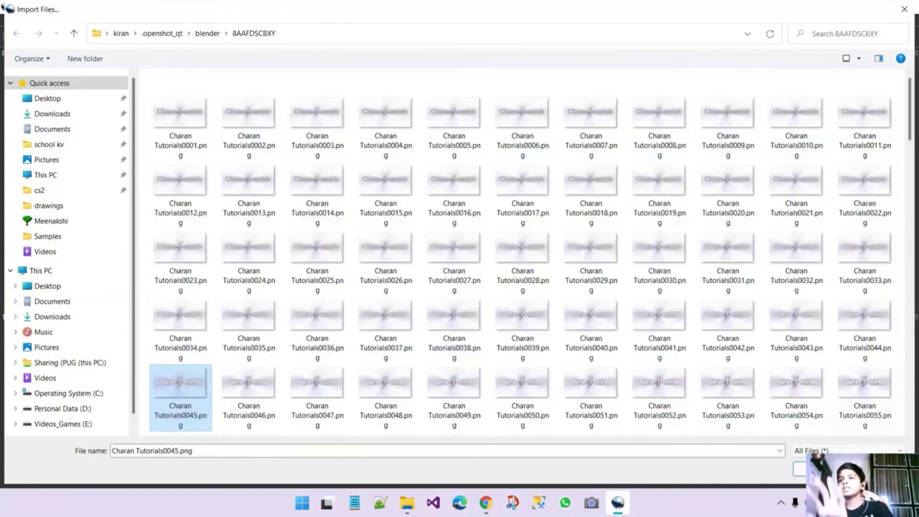
{"action": "scroll", "coordinate": [247, 339], "scroll_direction": "down", "scroll_amount": 15}
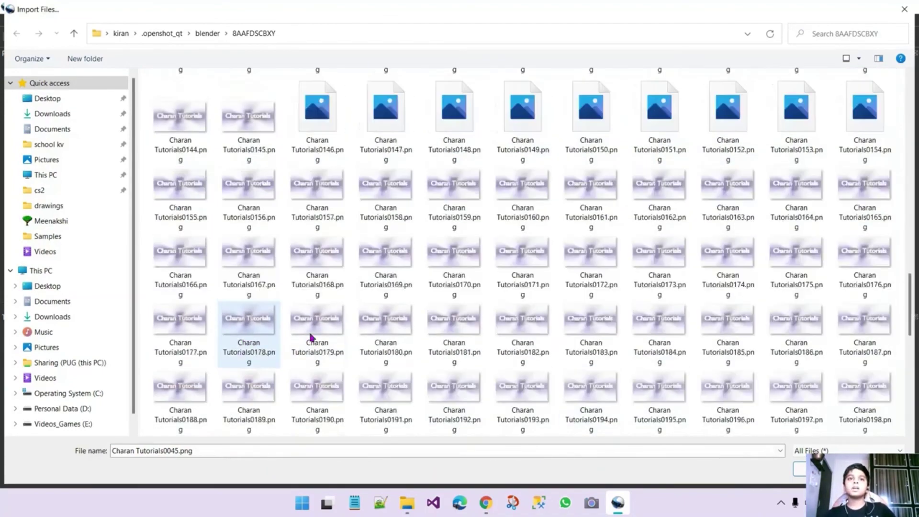
{"action": "left_click_drag", "start_coordinate": [891, 430], "coordinate": [144, 5]}
{"action": "key", "text": "Delete"}
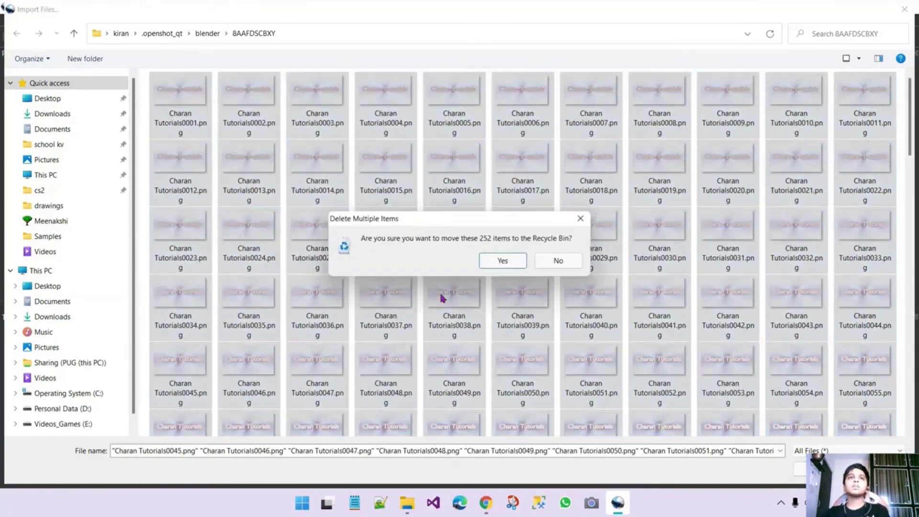
{"action": "left_click", "coordinate": [492, 261]}
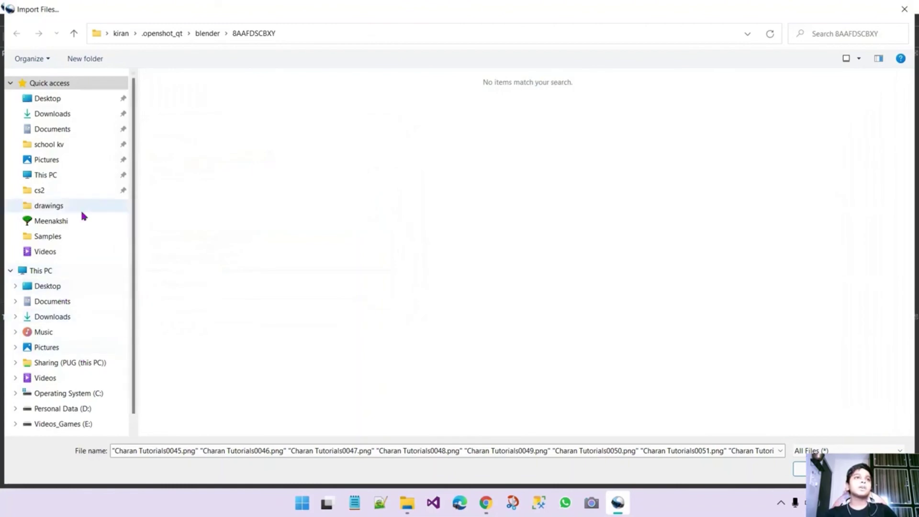
- Import download (4).jpg from the Downloads folder into the project files
{"action": "left_click", "coordinate": [68, 116]}
{"action": "left_click", "coordinate": [186, 136]}
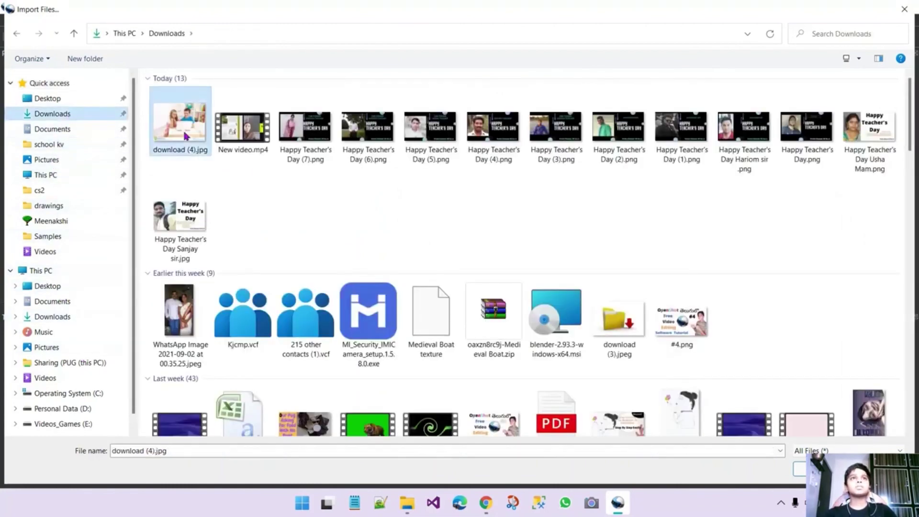
{"action": "double_click", "coordinate": [186, 137]}
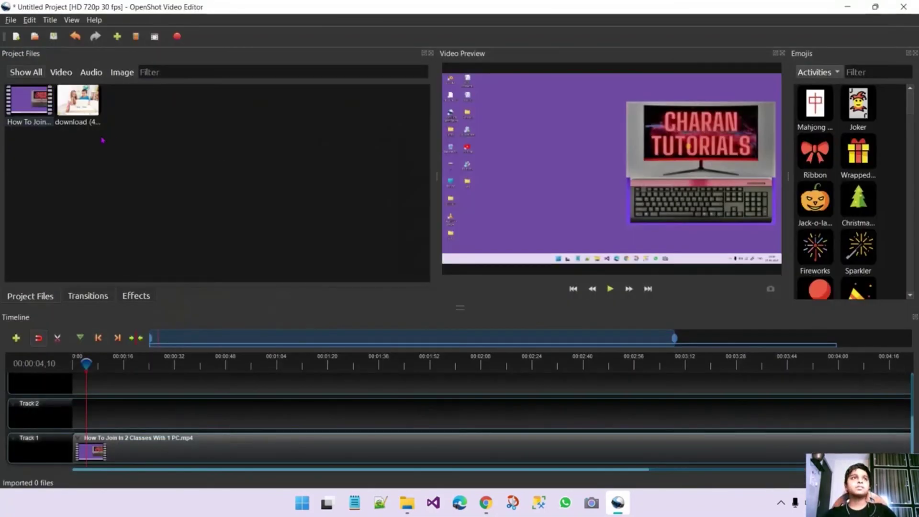
- Place the two-children picture on Track 2 at about 4 seconds and shift it slightly downward in the video frame
{"action": "left_click_drag", "start_coordinate": [85, 121], "coordinate": [96, 412]}
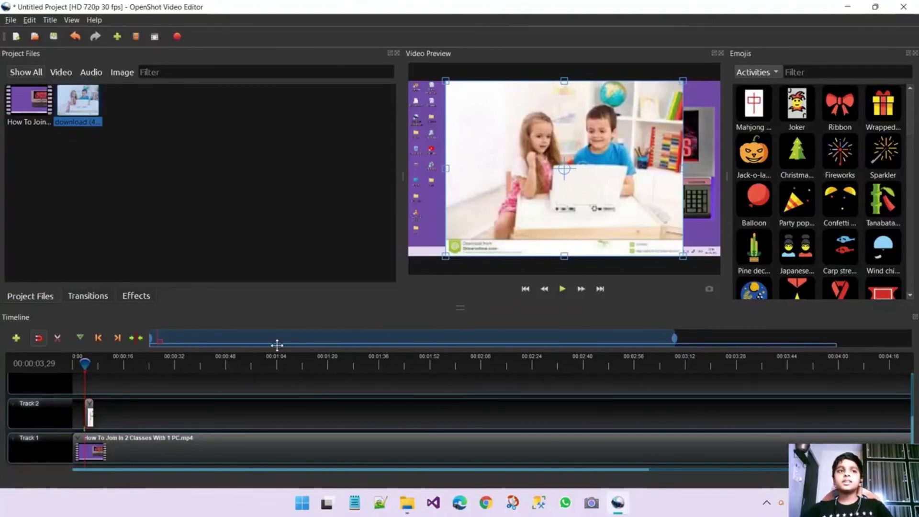
{"action": "right_click", "coordinate": [90, 412]}
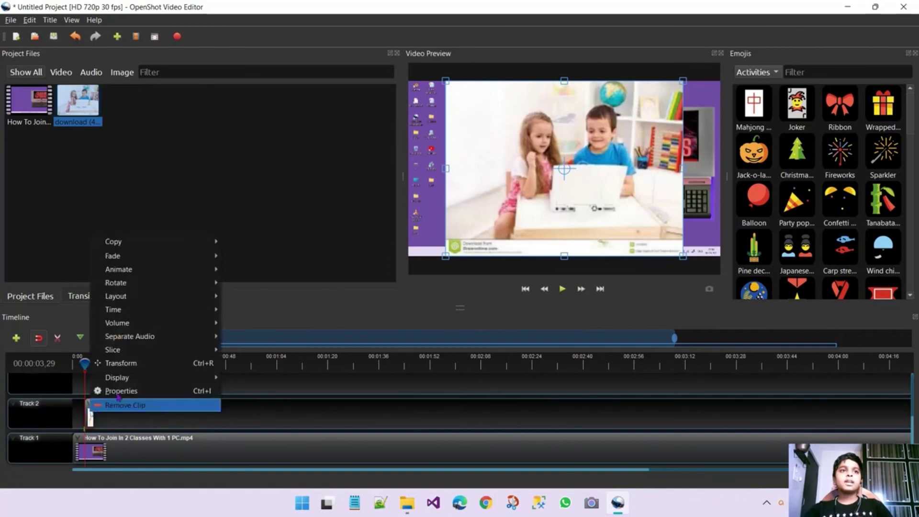
{"action": "left_click", "coordinate": [133, 368]}
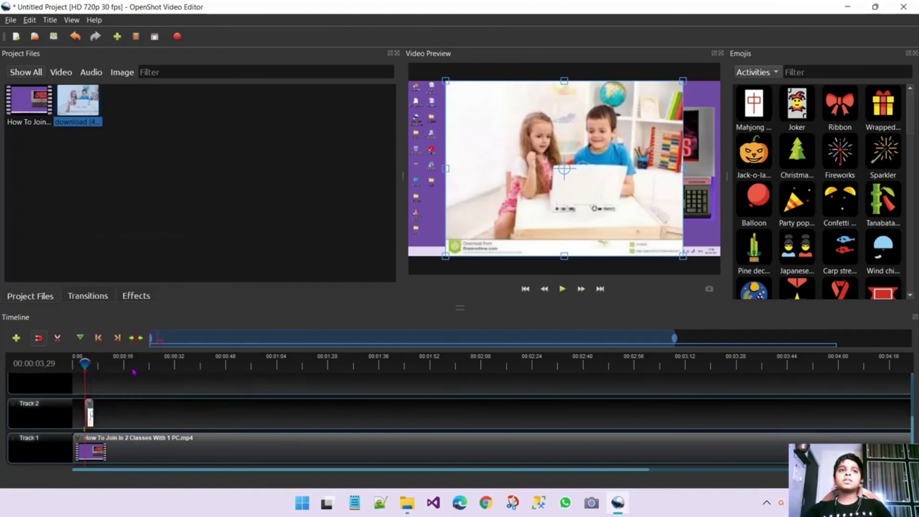
{"action": "right_click", "coordinate": [90, 418]}
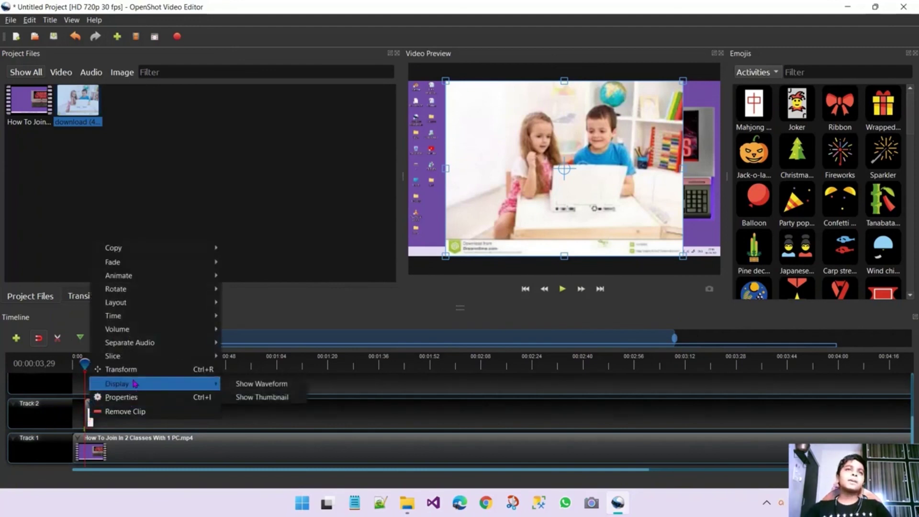
{"action": "mouse_move", "coordinate": [118, 362]}
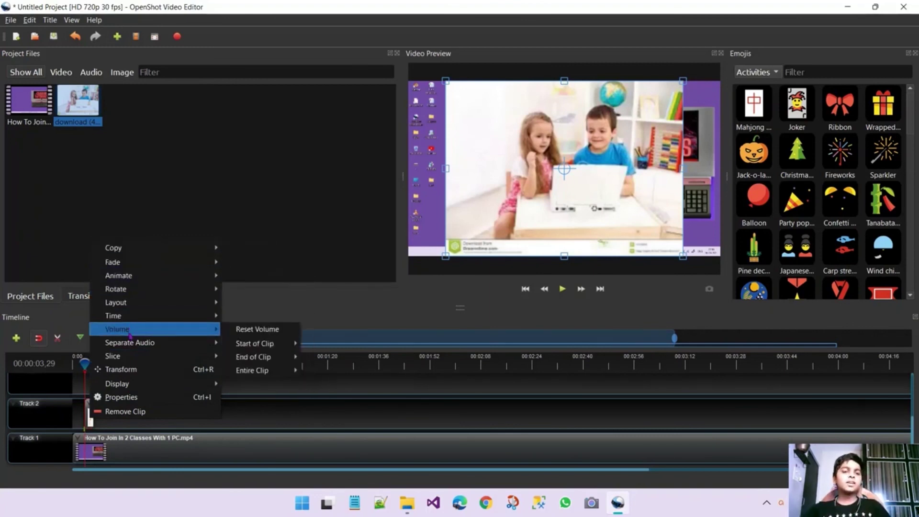
{"action": "mouse_move", "coordinate": [131, 345]}
{"action": "left_click_drag", "start_coordinate": [613, 202], "coordinate": [612, 224]}
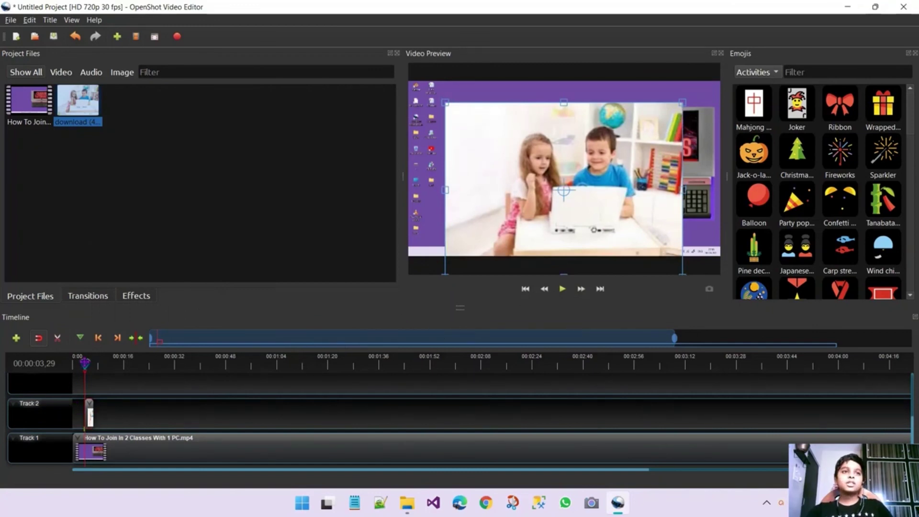
{"action": "left_click_drag", "start_coordinate": [85, 363], "coordinate": [51, 355]}
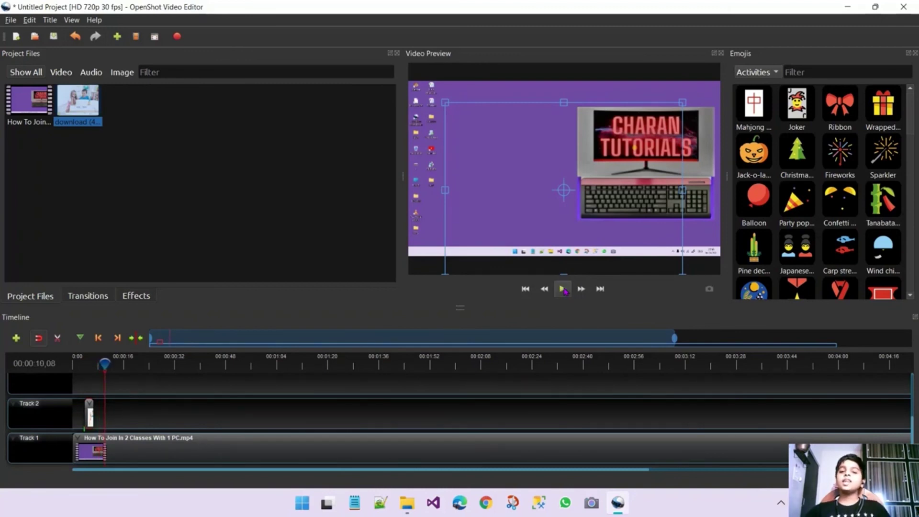
- Switch to Chrome with the personal profile and search Google Images for "covid png"
{"action": "left_click", "coordinate": [481, 512]}
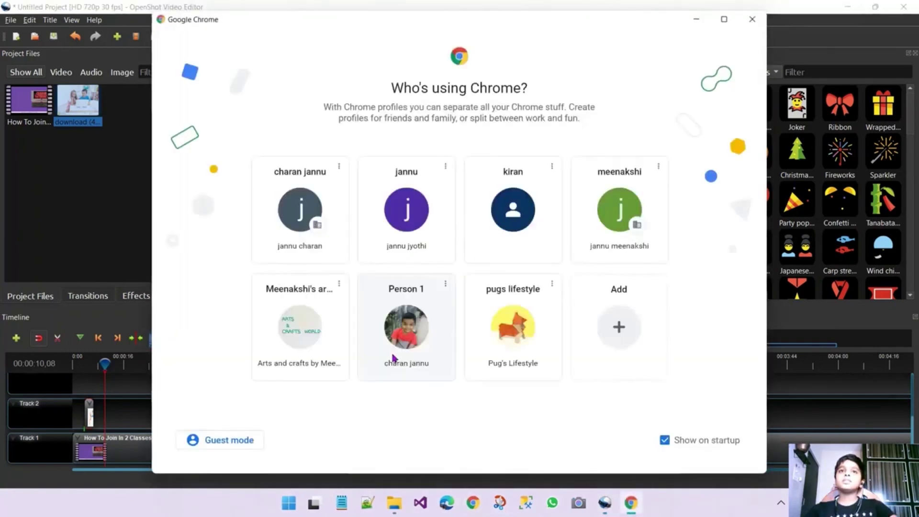
{"action": "left_click", "coordinate": [393, 358]}
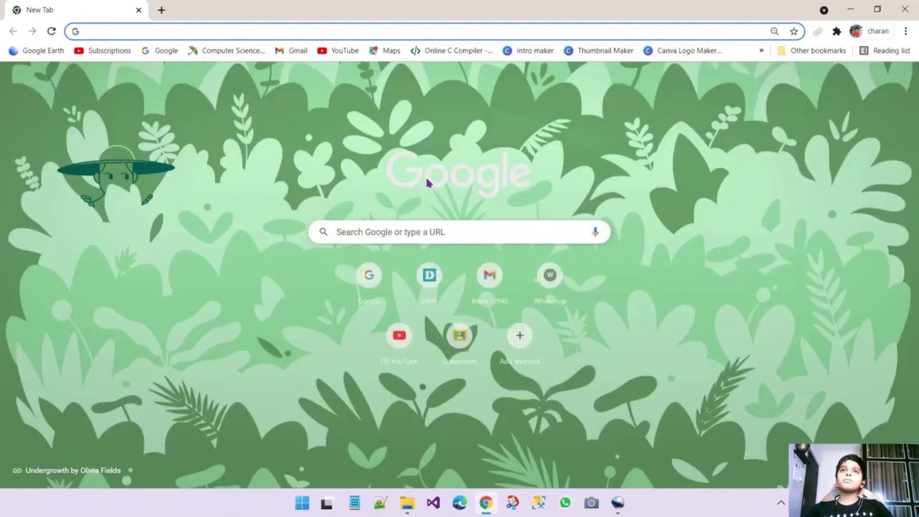
{"action": "left_click", "coordinate": [468, 232]}
{"action": "type", "text": "Covid"}
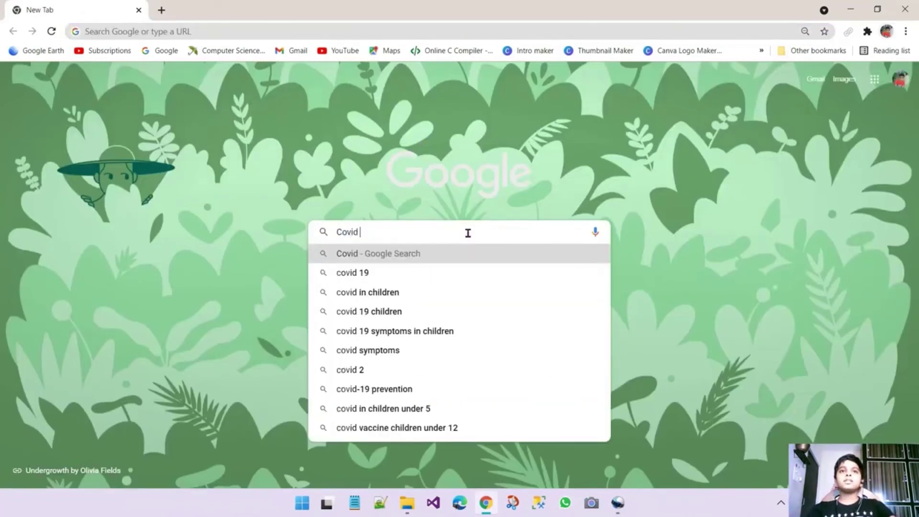
{"action": "type", "text": " png"}
{"action": "key", "text": "Return"}
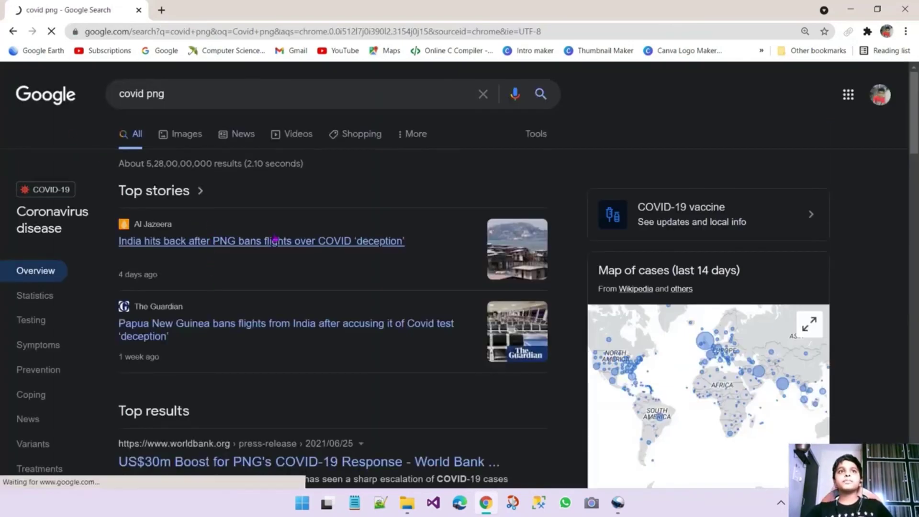
{"action": "left_click", "coordinate": [177, 136]}
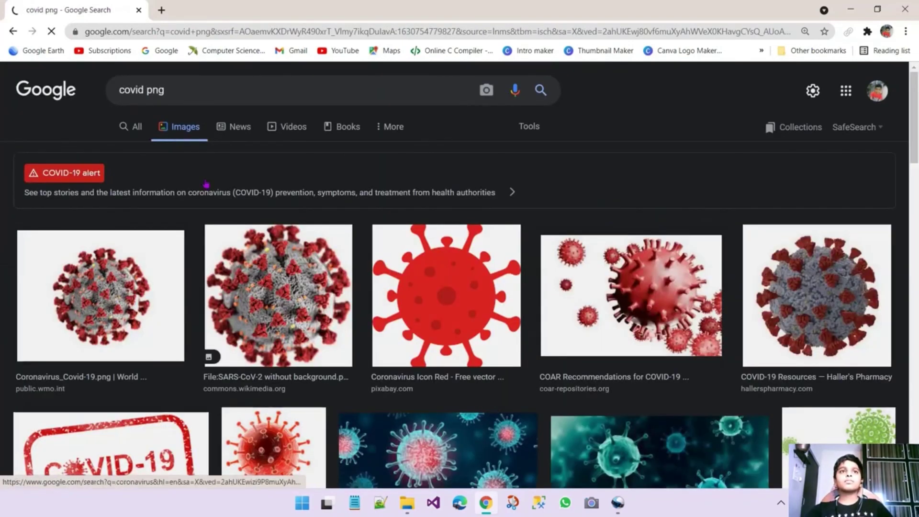
- Compare the coronavirus image results, including the World Meteorological Organization, Wikimedia Commons and Haller's Pharmacy pictures
{"action": "scroll", "coordinate": [105, 145], "scroll_direction": "down", "scroll_amount": 3}
{"action": "left_click", "coordinate": [104, 145]}
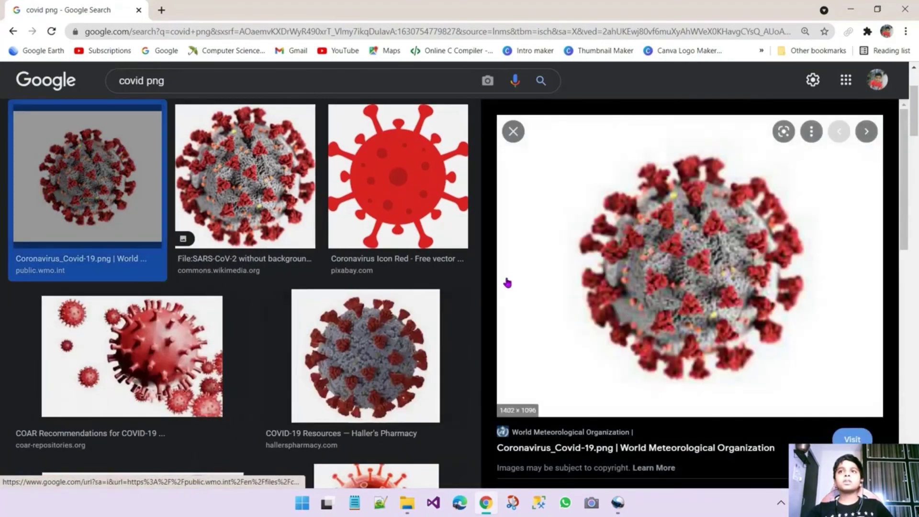
{"action": "left_click", "coordinate": [276, 182]}
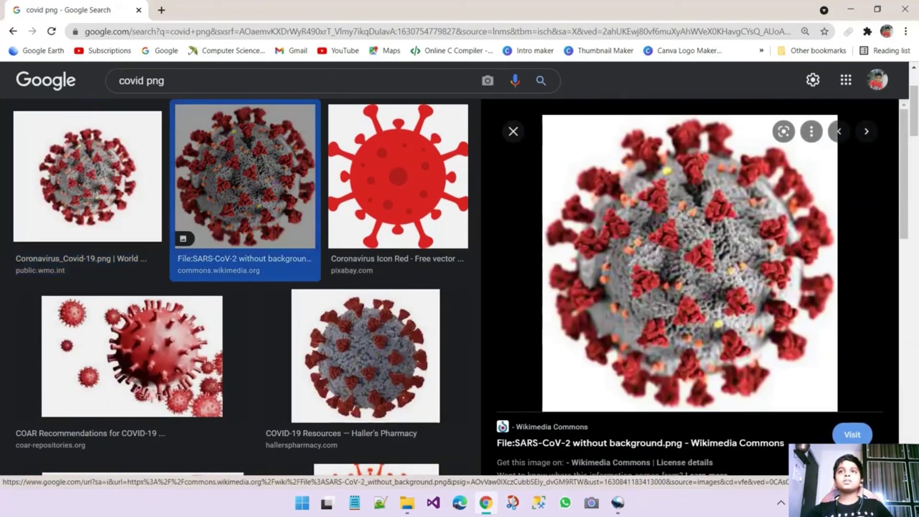
{"action": "left_click", "coordinate": [659, 240]}
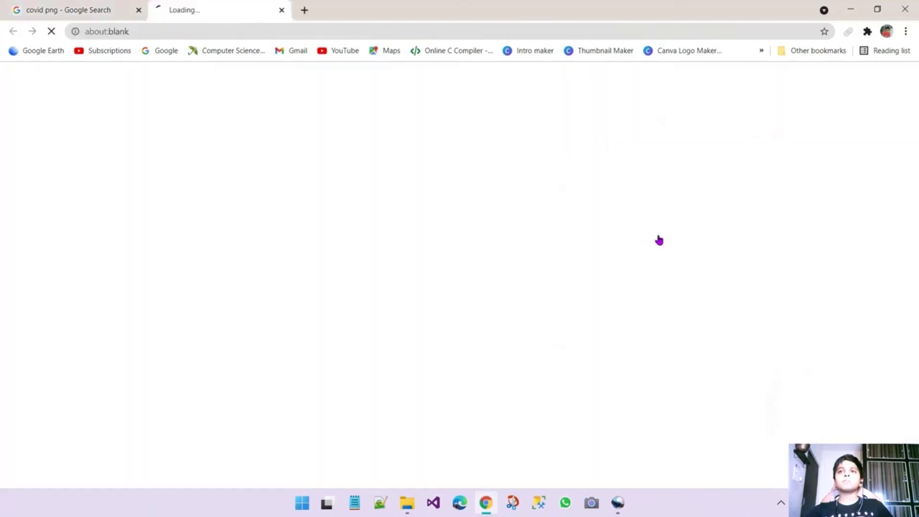
{"action": "left_click", "coordinate": [282, 10]}
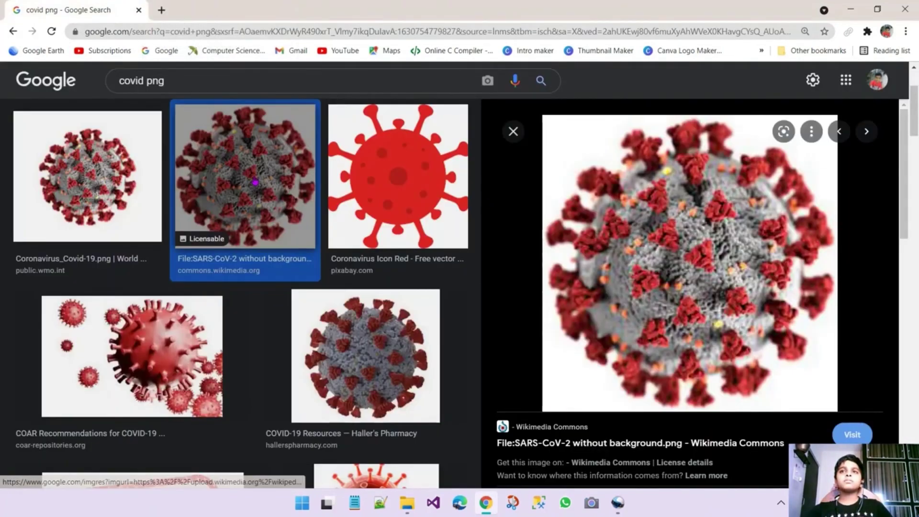
{"action": "scroll", "coordinate": [288, 177], "scroll_direction": "down", "scroll_amount": 5}
{"action": "left_click", "coordinate": [321, 167]}
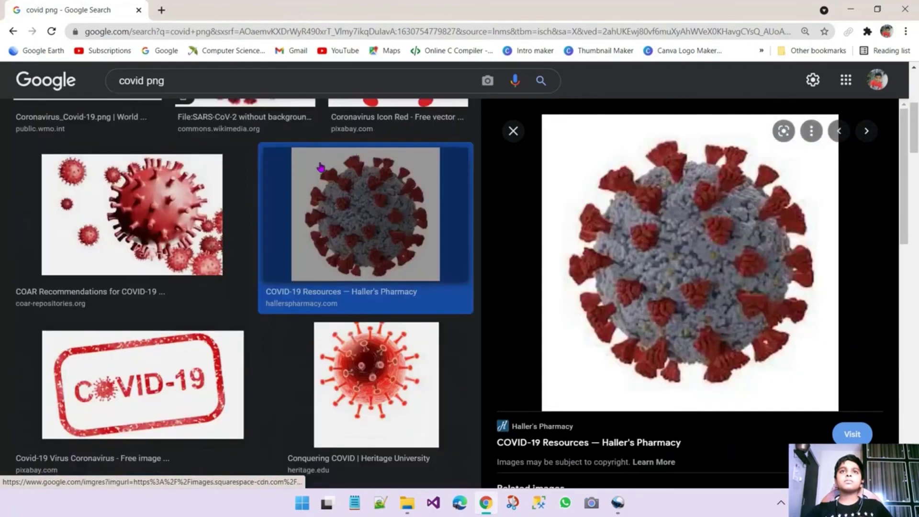
{"action": "key", "text": "alt+Left"}
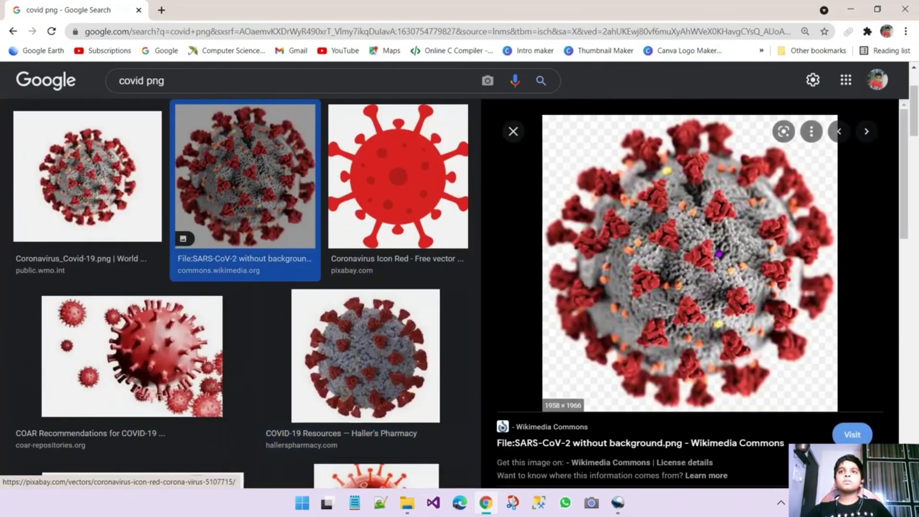
- Save the Wikimedia Commons coronavirus image as SARS-CoV-2_without_background.png in the Downloads folder and check Chrome's download list
{"action": "right_click", "coordinate": [717, 248]}
{"action": "left_click", "coordinate": [766, 387]}
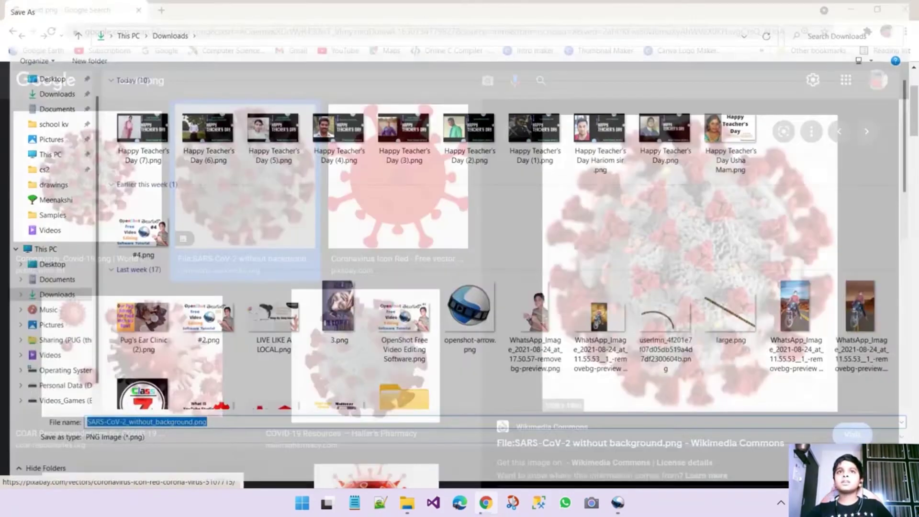
{"action": "key", "text": "Return"}
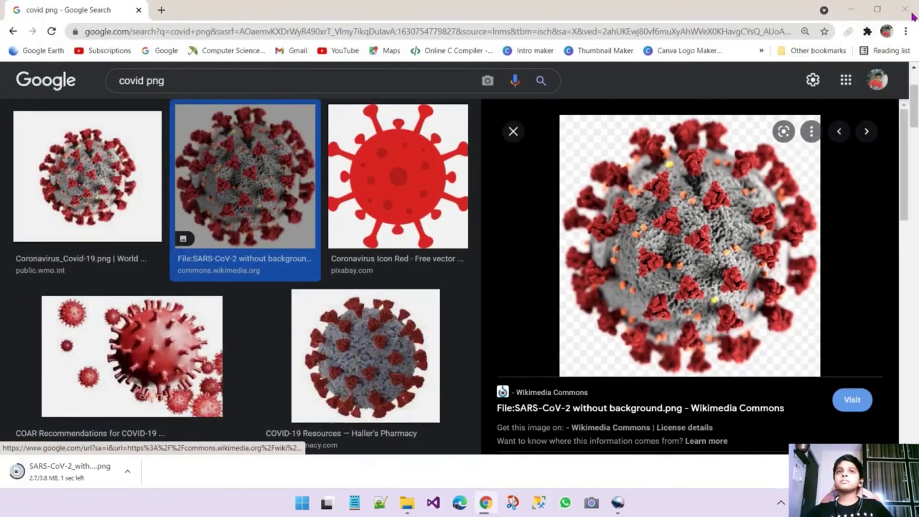
{"action": "left_click", "coordinate": [912, 14]}
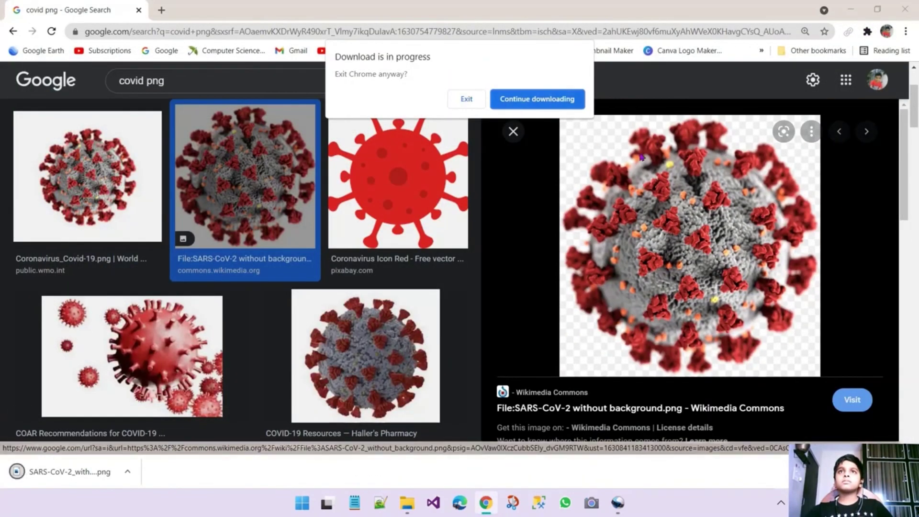
{"action": "left_click", "coordinate": [539, 99]}
{"action": "key", "text": "ctrl+j"}
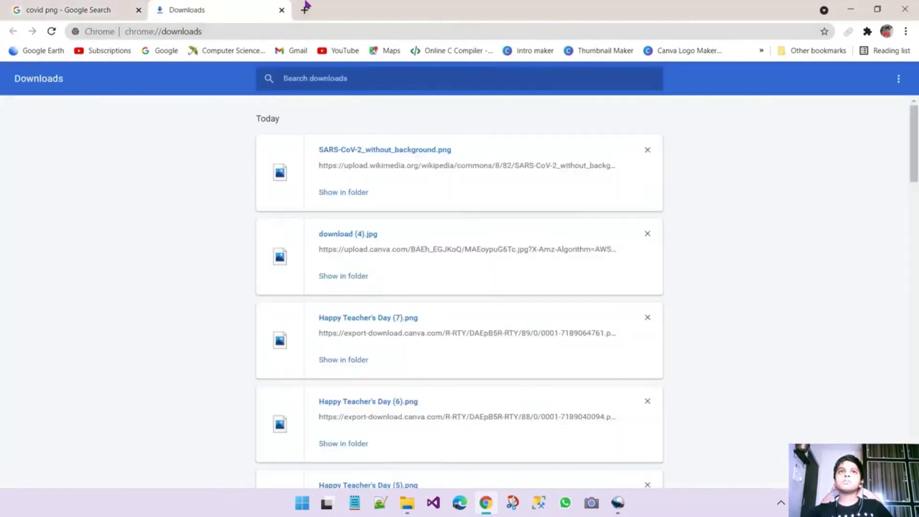
{"action": "left_click", "coordinate": [280, 10]}
- Return to OpenShot and import SARS-CoV-2_without_background.png from the Downloads folder into the project files
{"action": "left_click", "coordinate": [851, 9]}
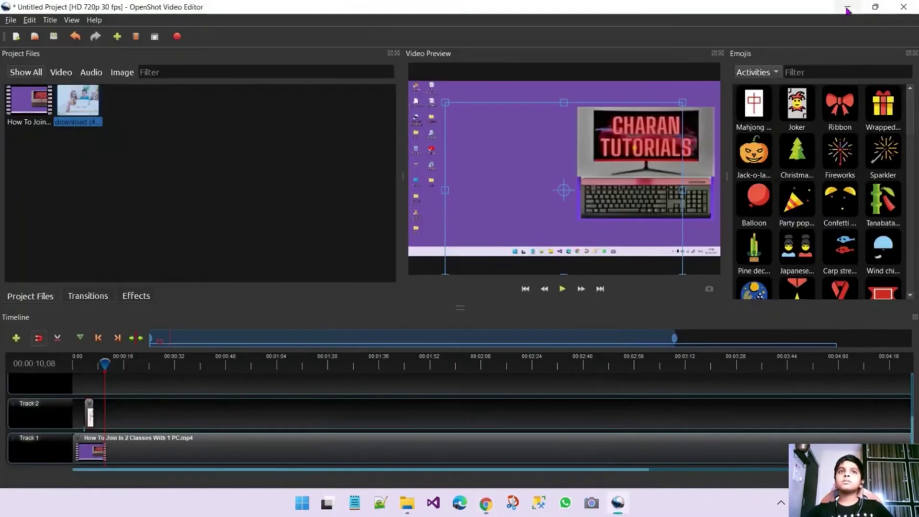
{"action": "right_click", "coordinate": [125, 173]}
{"action": "left_click", "coordinate": [183, 179]}
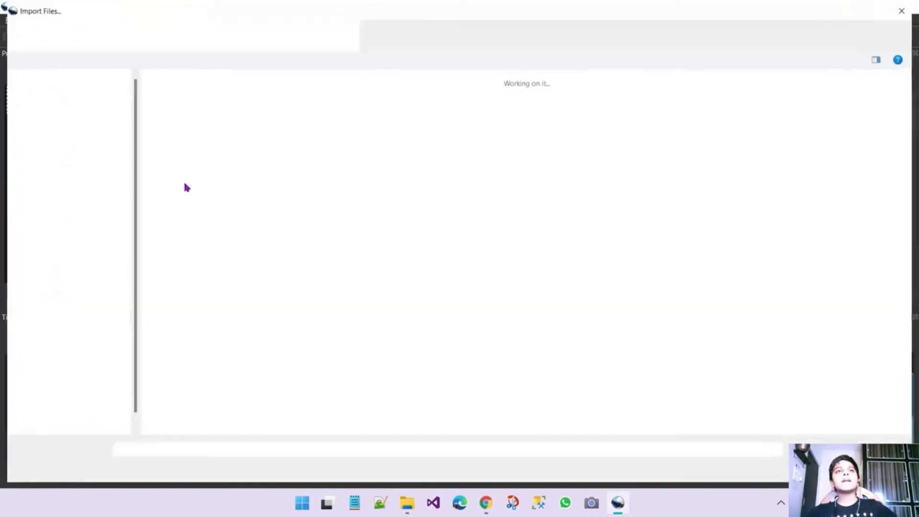
{"action": "left_click", "coordinate": [184, 147]}
{"action": "double_click", "coordinate": [185, 146]}
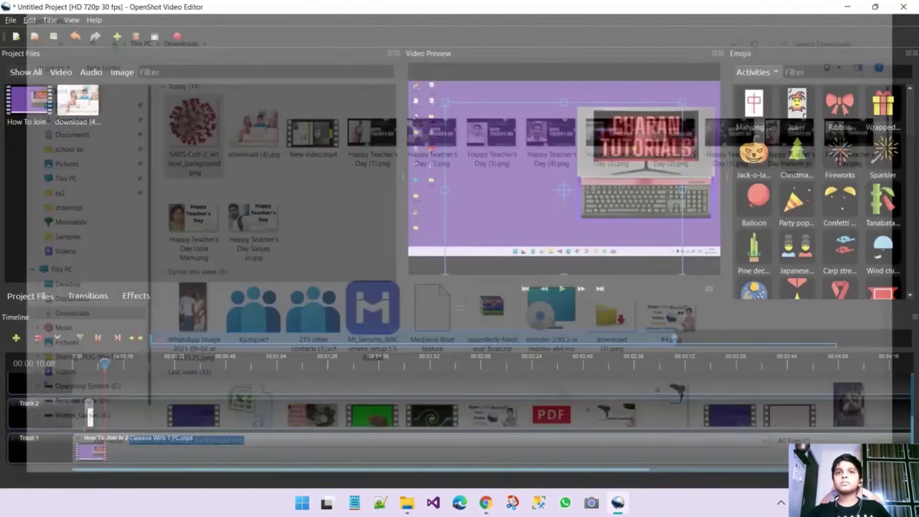
- Place the coronavirus image on Track 2 at about 10 seconds and preview that part of the video
{"action": "left_click_drag", "start_coordinate": [126, 101], "coordinate": [117, 417]}
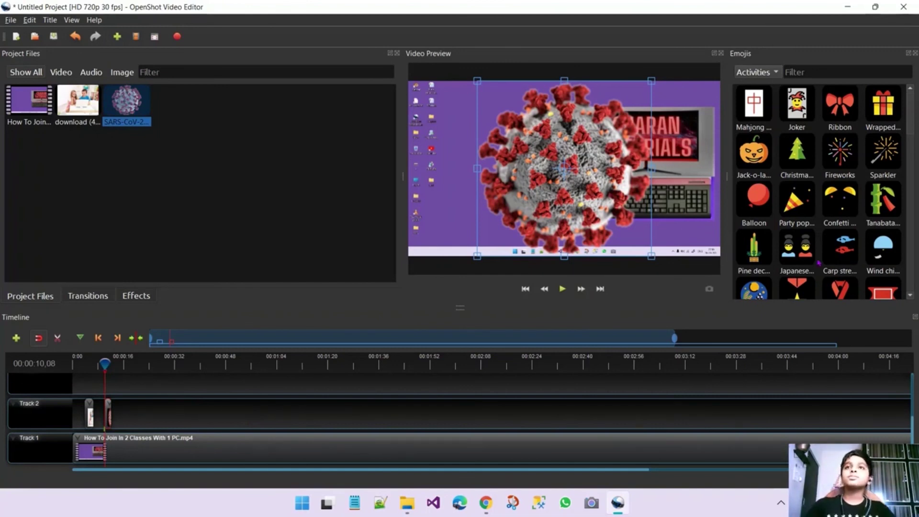
{"action": "left_click", "coordinate": [563, 289]}
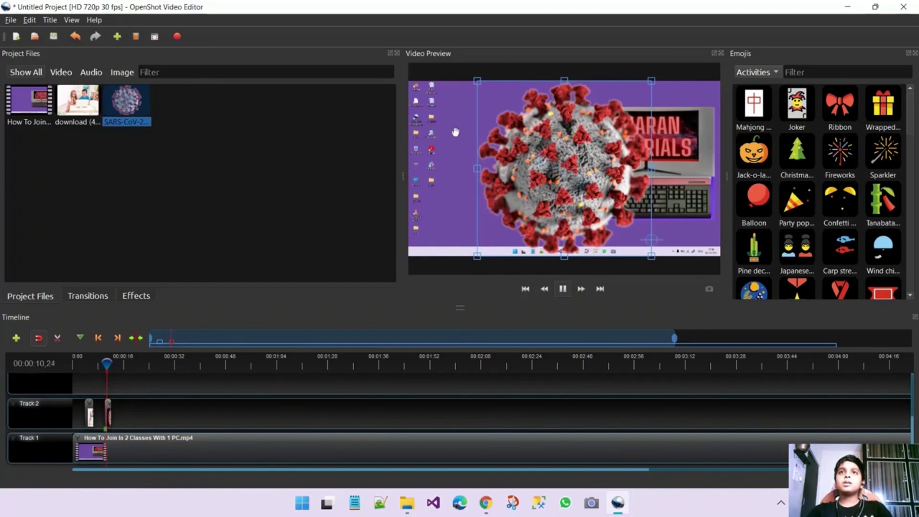
{"action": "left_click", "coordinate": [563, 289]}
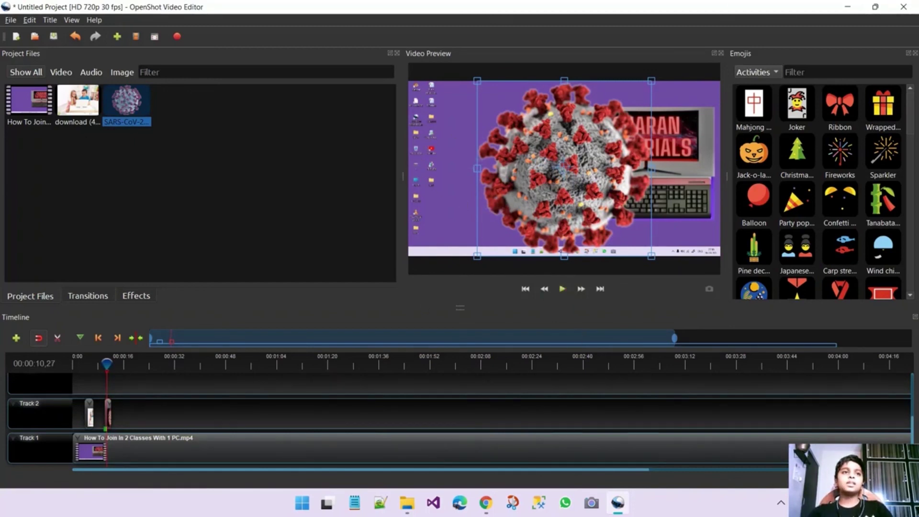
{"action": "left_click", "coordinate": [103, 363]}
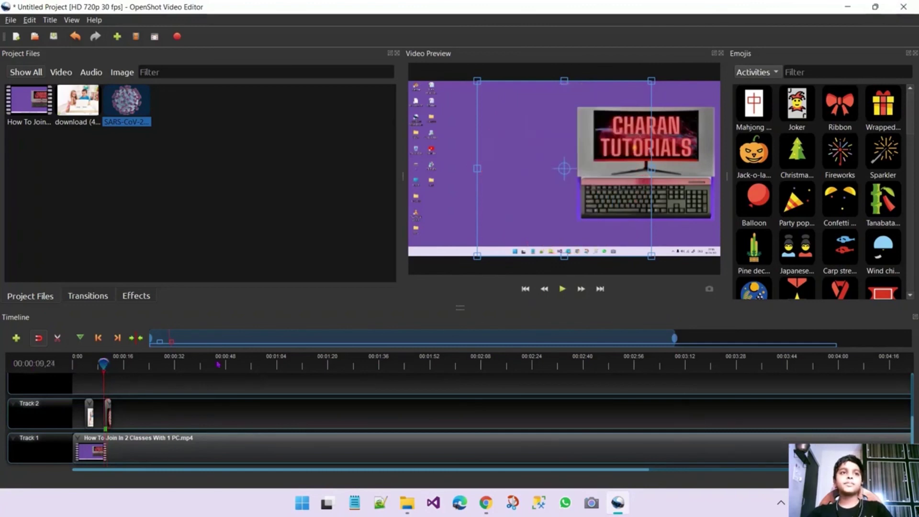
{"action": "left_click", "coordinate": [563, 288]}
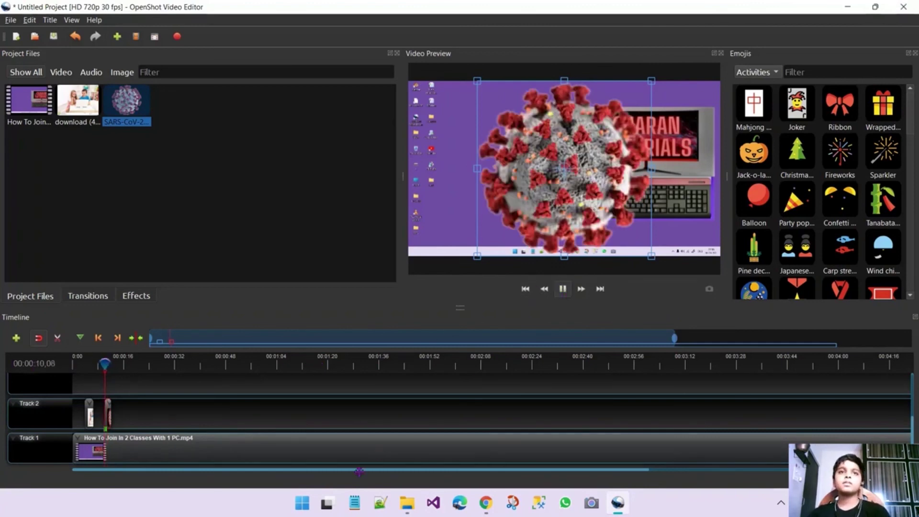
{"action": "left_click", "coordinate": [563, 289]}
{"action": "left_click_drag", "start_coordinate": [111, 364], "coordinate": [95, 364]}
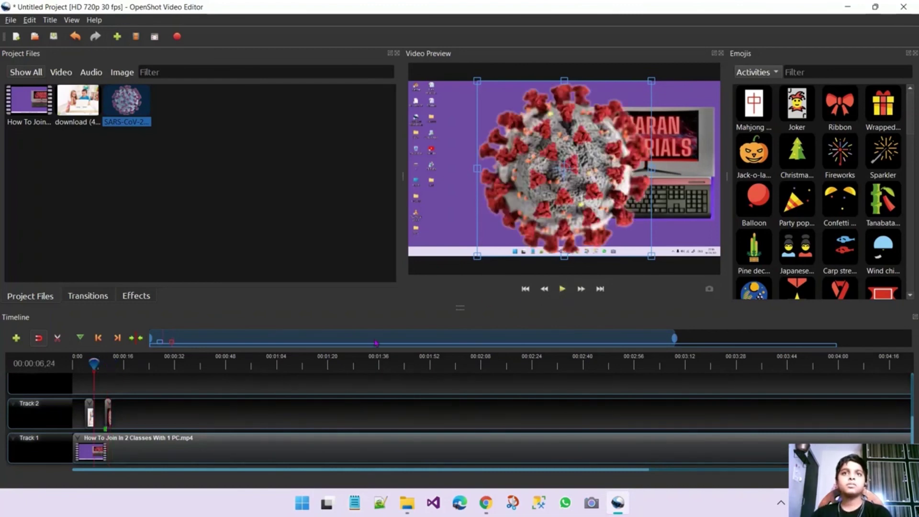
{"action": "left_click_drag", "start_coordinate": [94, 363], "coordinate": [104, 366]}
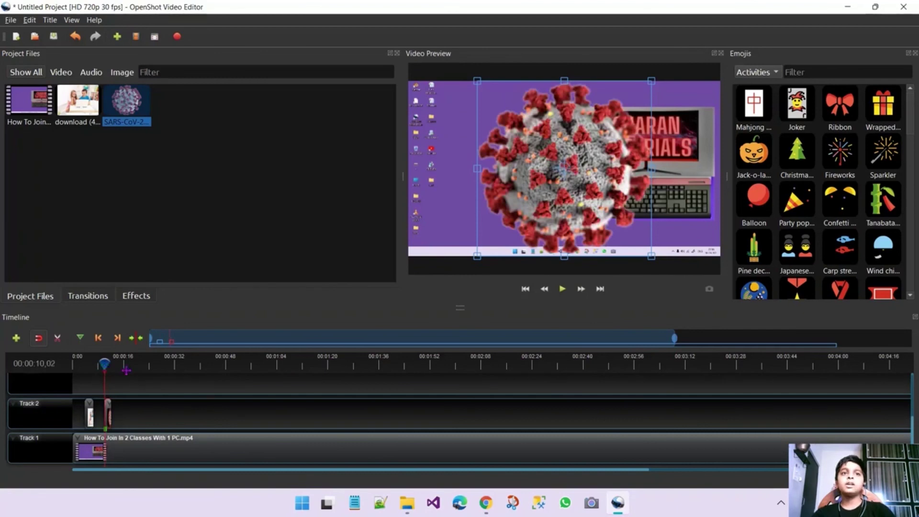
- Lengthen the coronavirus clip on Track 2 slightly and move its image over the computer monitor in the video frame
{"action": "left_click_drag", "start_coordinate": [111, 408], "coordinate": [113, 408]}
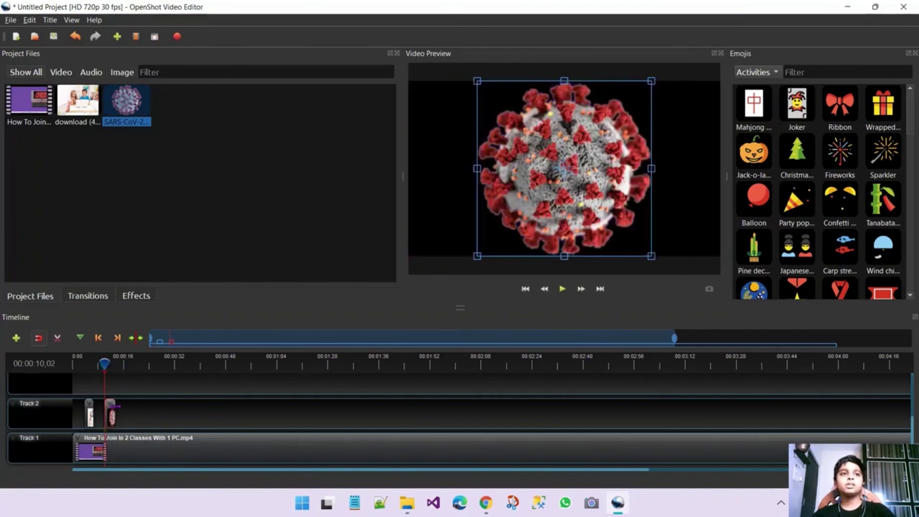
{"action": "left_click", "coordinate": [559, 291]}
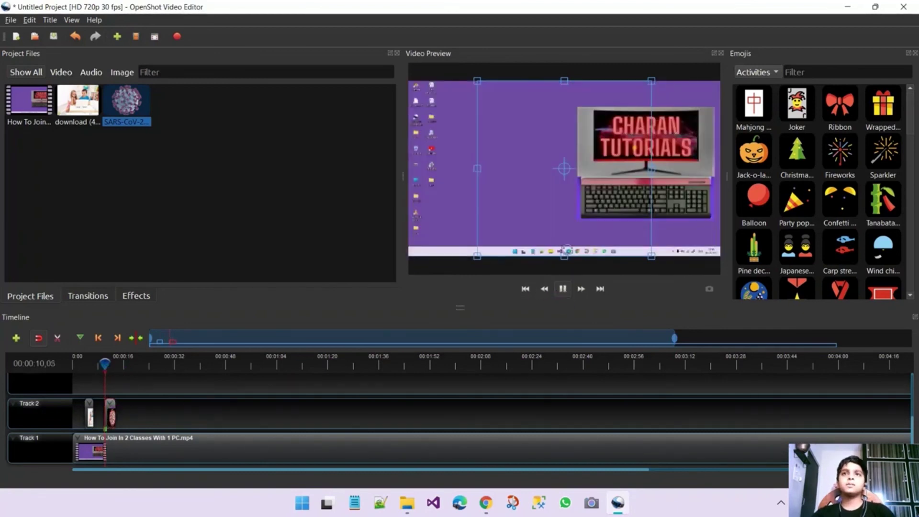
{"action": "left_click_drag", "start_coordinate": [483, 196], "coordinate": [598, 188]}
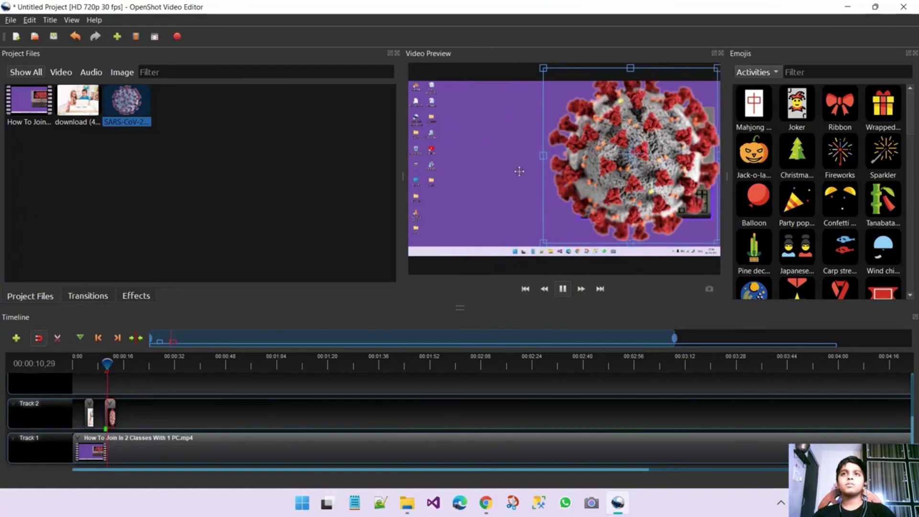
- Move the coronavirus image off the computer monitor toward the middle of the video frame and preview the result
{"action": "left_click_drag", "start_coordinate": [530, 204], "coordinate": [622, 200]}
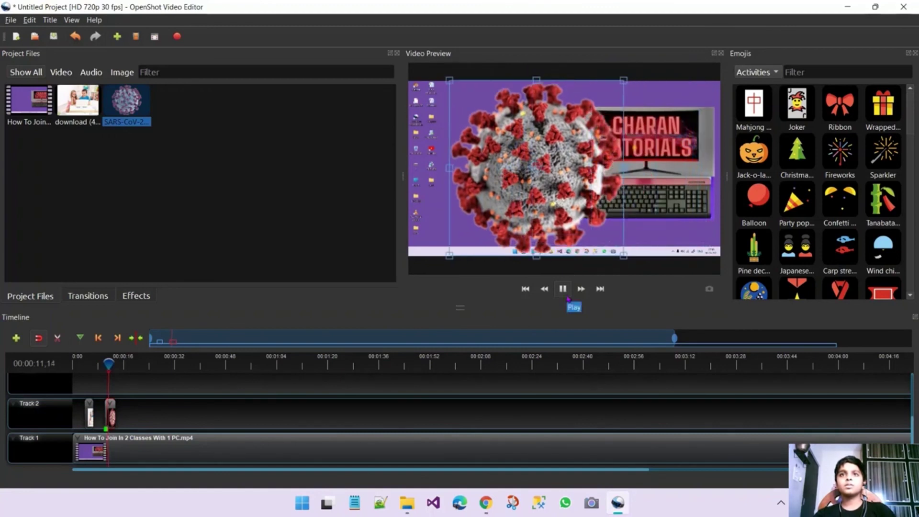
{"action": "left_click", "coordinate": [562, 289]}
{"action": "key", "text": "Home"}
{"action": "key", "text": "space"}
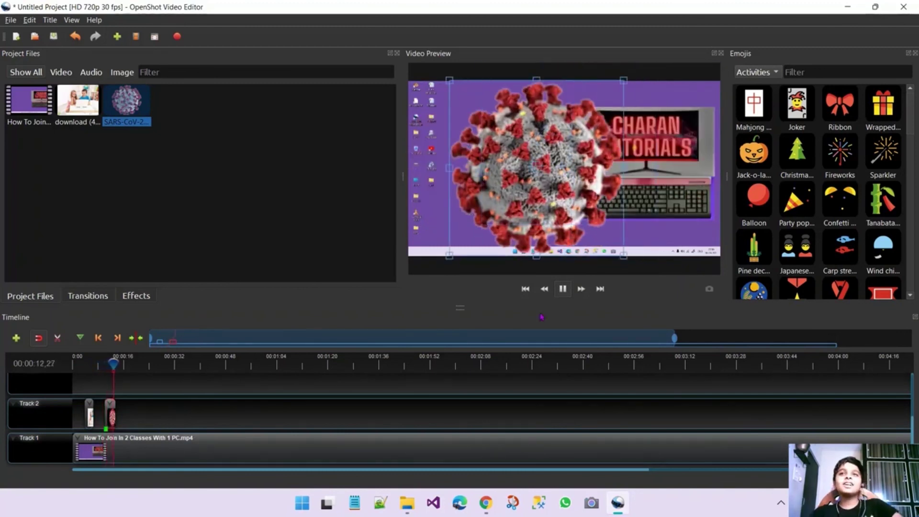
{"action": "left_click", "coordinate": [563, 289]}
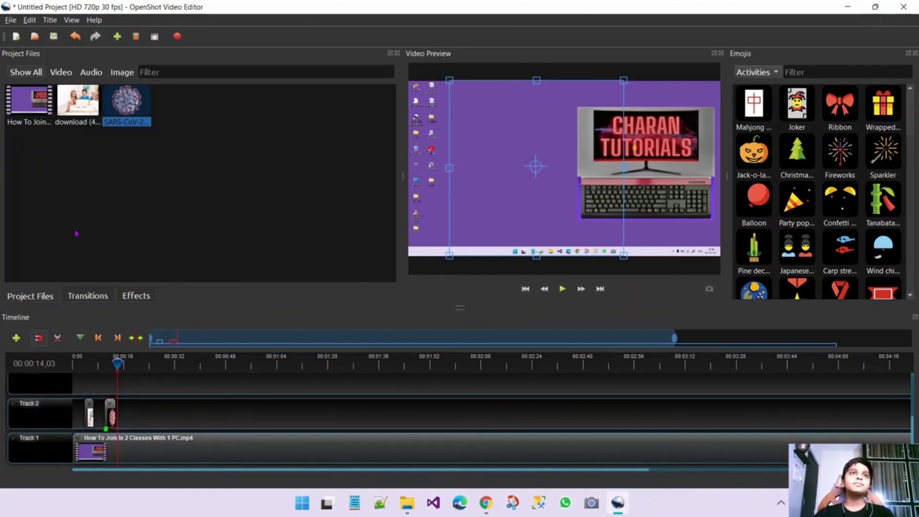
- Open the video export settings and set the Videos folder as the destination
{"action": "left_click", "coordinate": [181, 38]}
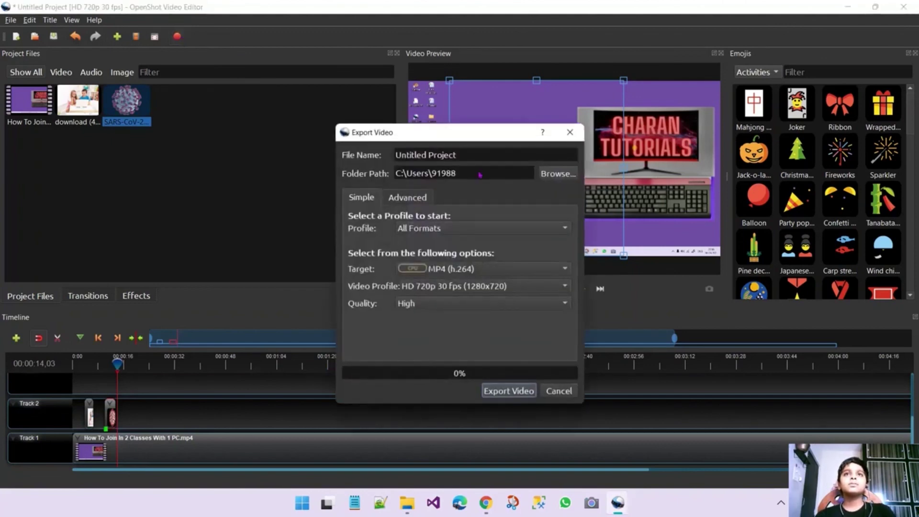
{"action": "left_click", "coordinate": [559, 174]}
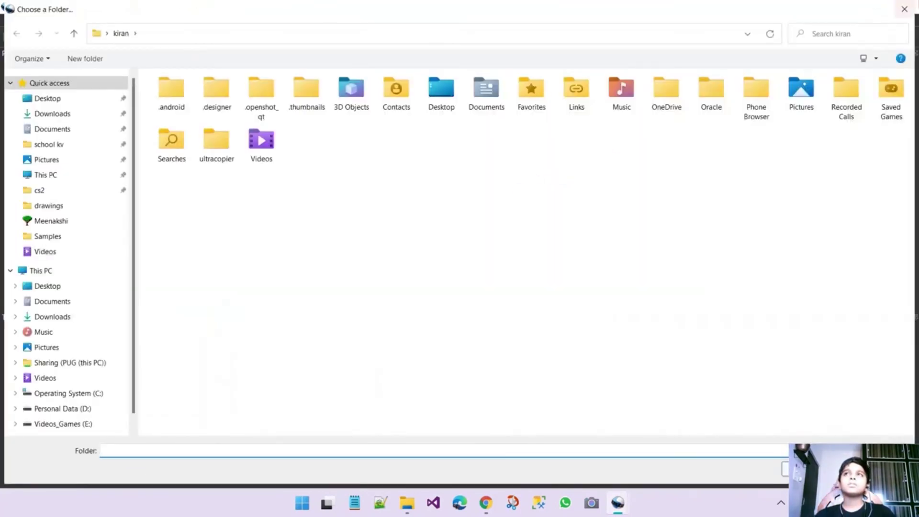
{"action": "left_click", "coordinate": [46, 252]}
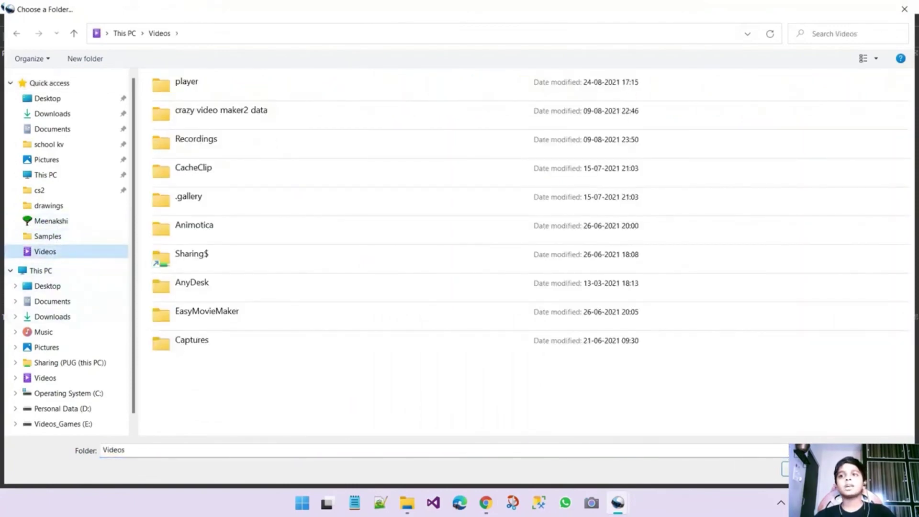
{"action": "left_click", "coordinate": [795, 469]}
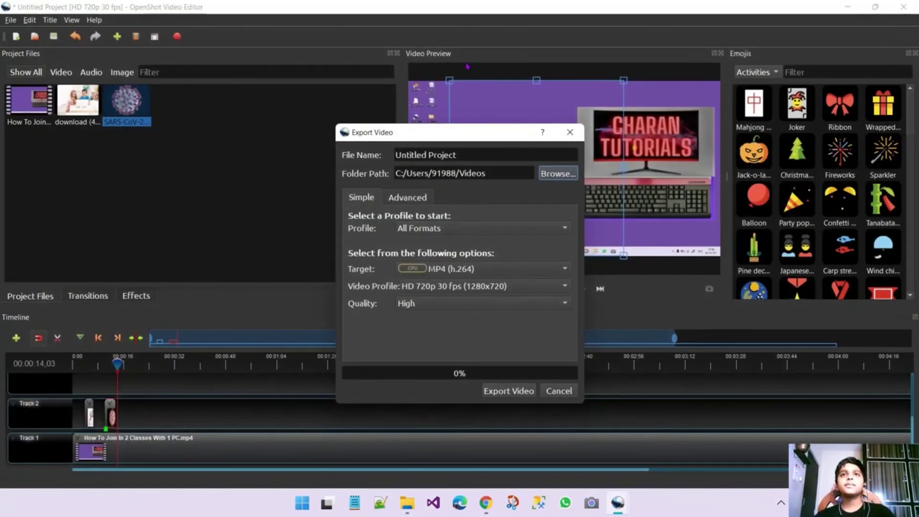
- Name the exported file Charan Tutorials
{"action": "left_click_drag", "start_coordinate": [457, 155], "coordinate": [348, 161]}
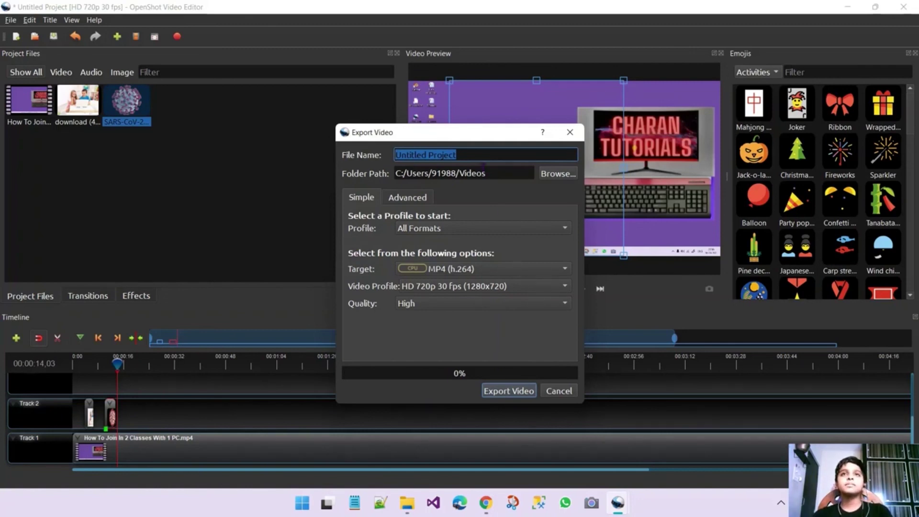
{"action": "type", "text": "CHara"}
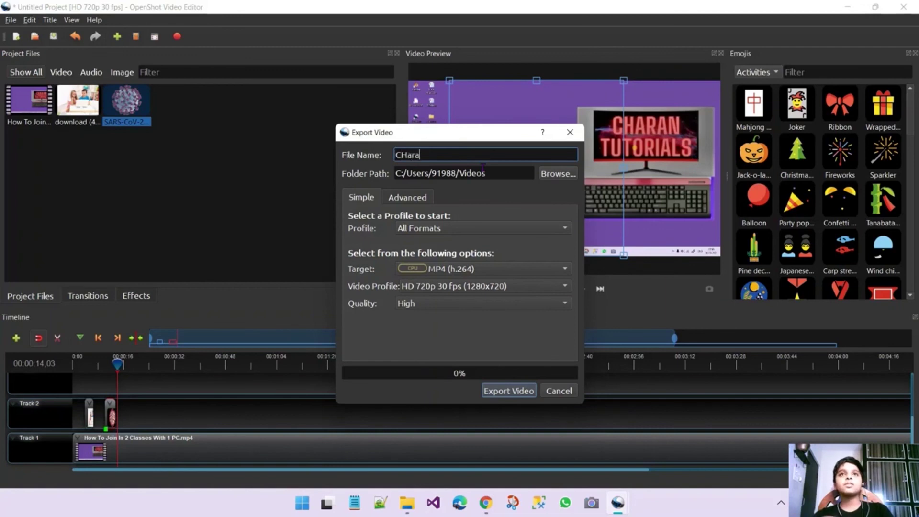
{"action": "key", "text": "BackSpace"}
{"action": "key", "text": "BackSpace"}
{"action": "key", "text": "BackSpace"}
{"action": "key", "text": "BackSpace"}
{"action": "type", "text": "hara"}
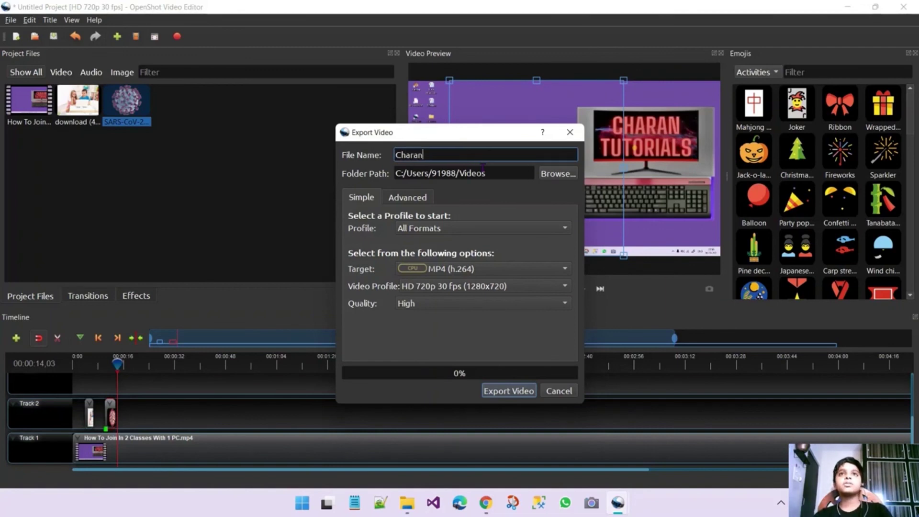
{"action": "type", "text": "n TUtoe"}
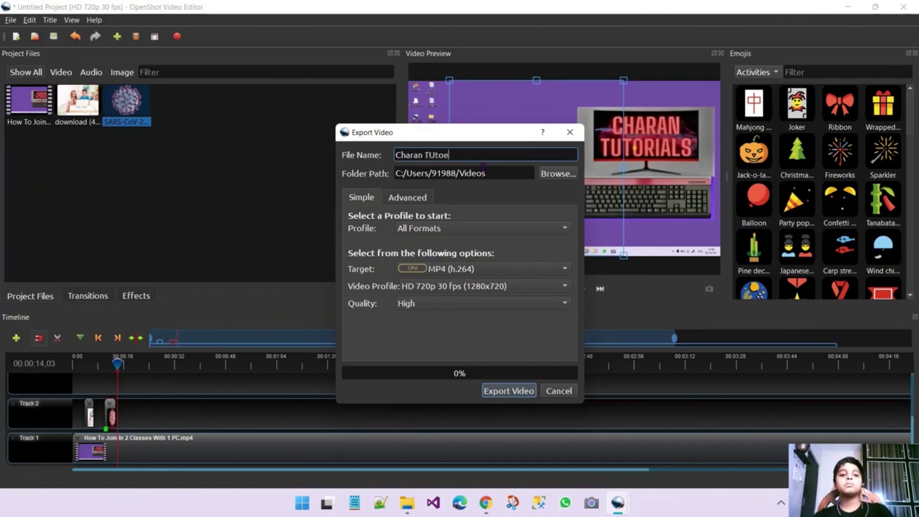
{"action": "type", "text": "ia;s"}
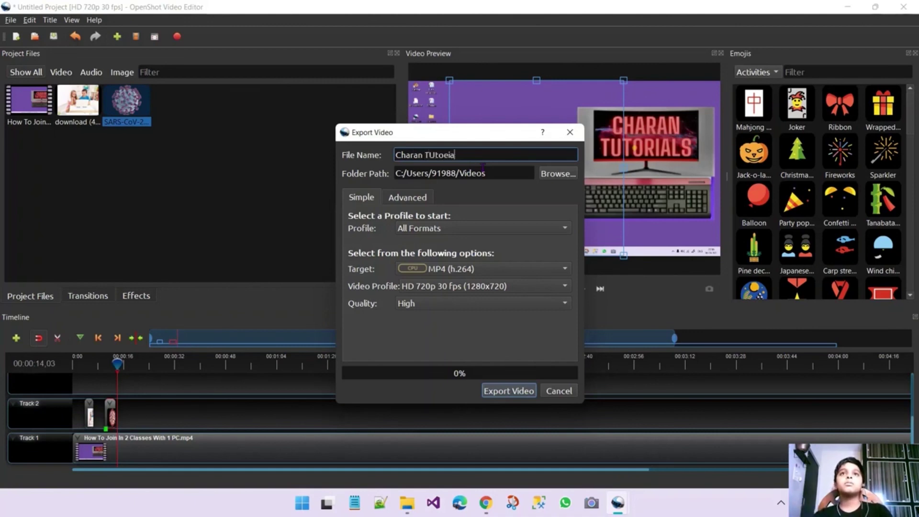
{"action": "key", "text": "BackSpace"}
{"action": "key", "text": "BackSpace"}
{"action": "key", "text": "BackSpace"}
{"action": "key", "text": "BackSpace"}
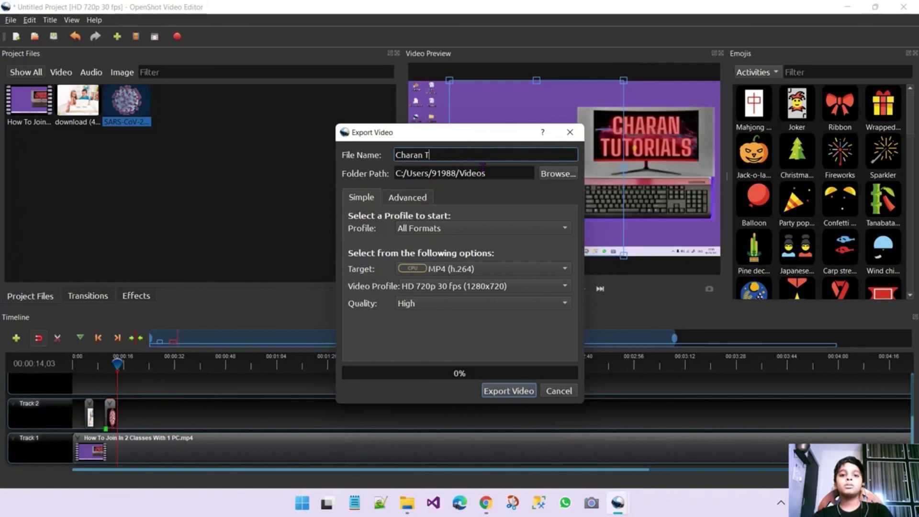
{"action": "type", "text": "utorials"}
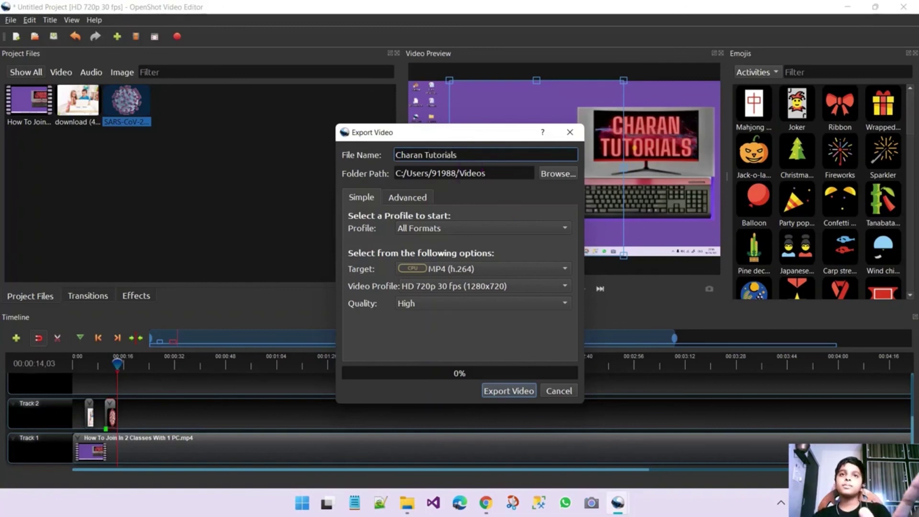
- Look over the advanced export options, and set the simple export profile to Web with YouTube-HD as the target
{"action": "left_click", "coordinate": [409, 198]}
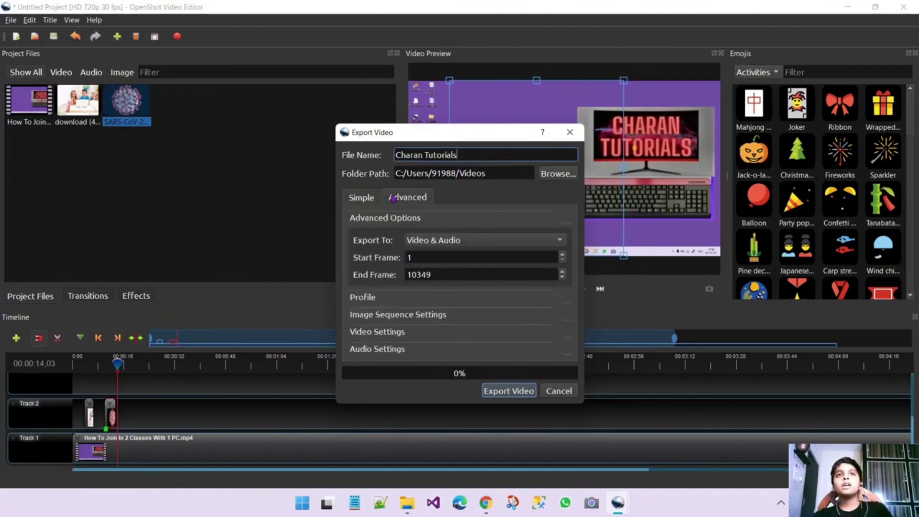
{"action": "left_click", "coordinate": [363, 195]}
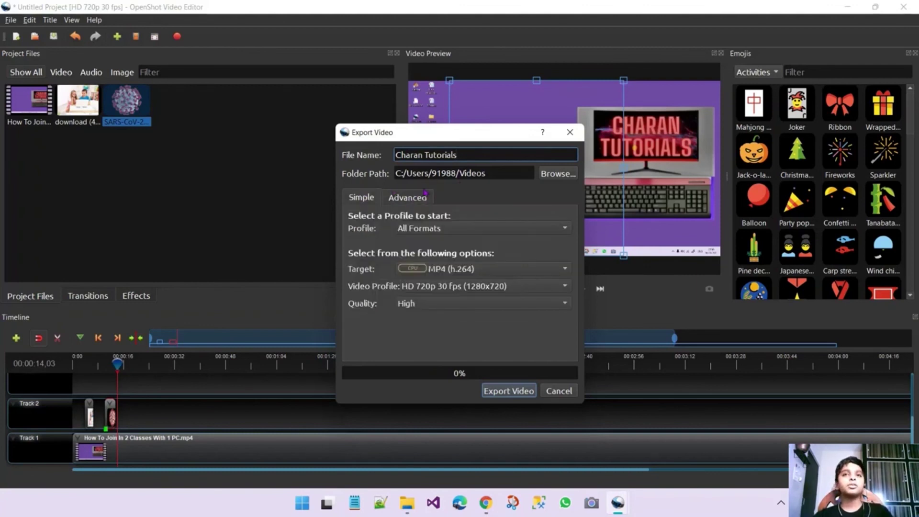
{"action": "left_click", "coordinate": [472, 234]}
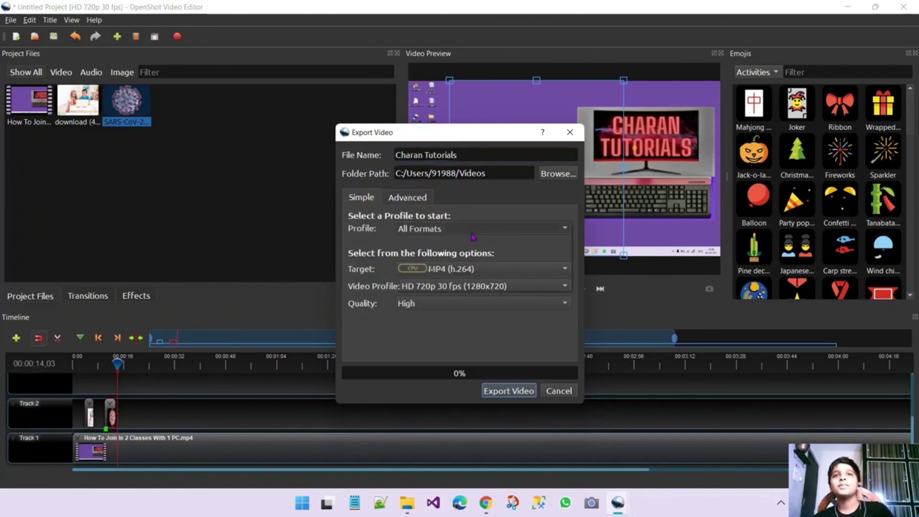
{"action": "left_click", "coordinate": [429, 284]}
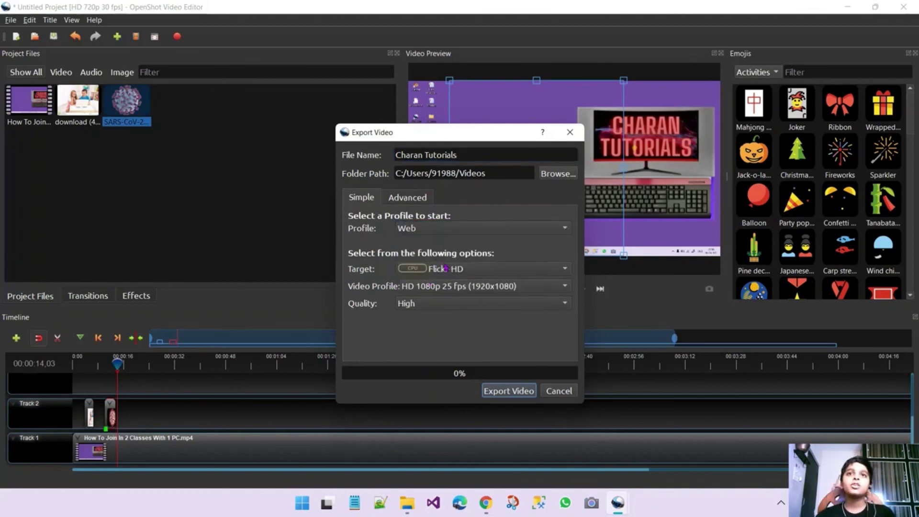
{"action": "left_click", "coordinate": [445, 264]}
{"action": "left_click", "coordinate": [467, 397]}
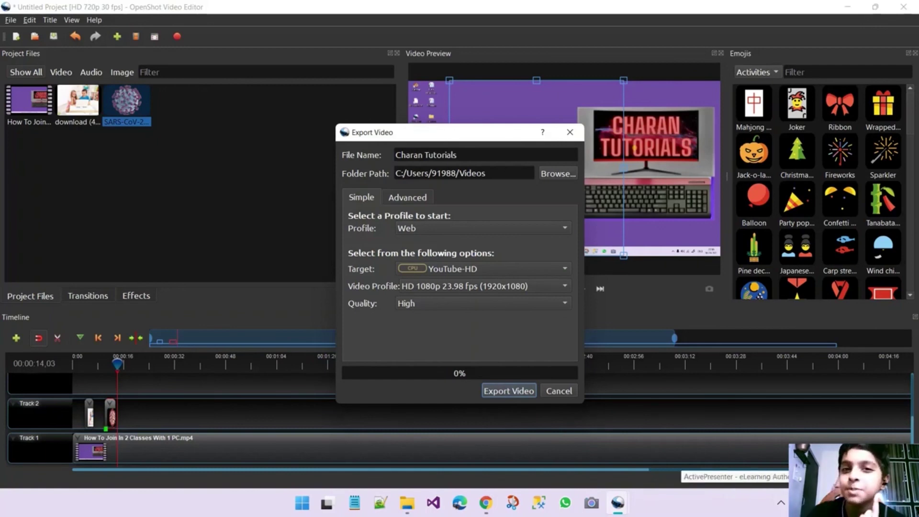
- Start exporting the video with the chosen settings
{"action": "left_click", "coordinate": [781, 503]}
{"action": "left_click", "coordinate": [784, 461]}
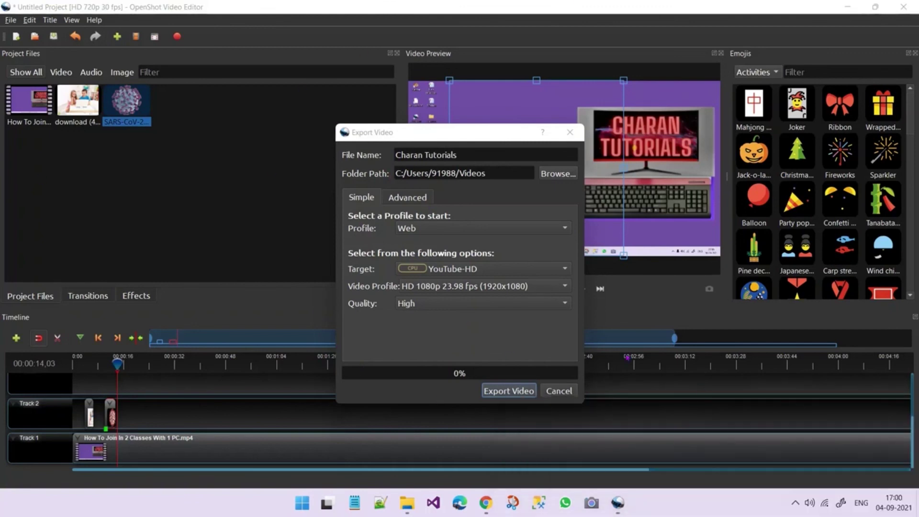
{"action": "left_click", "coordinate": [507, 391]}
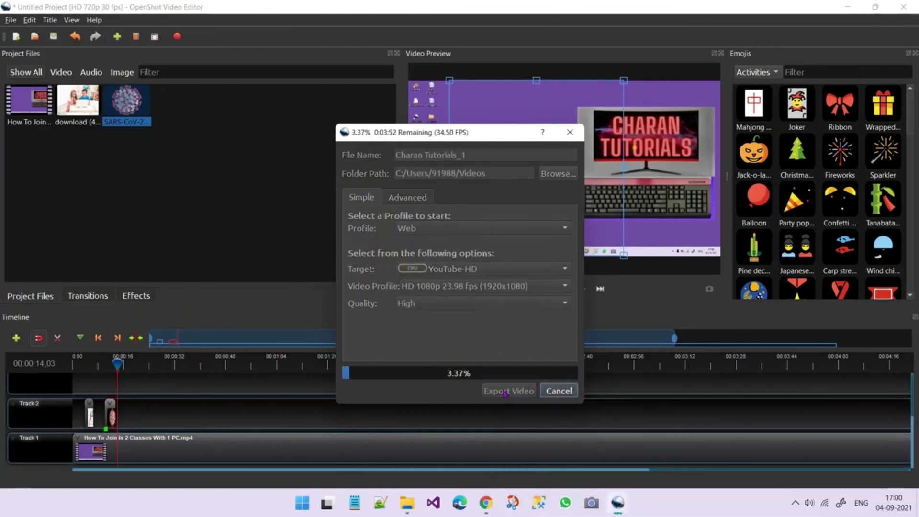